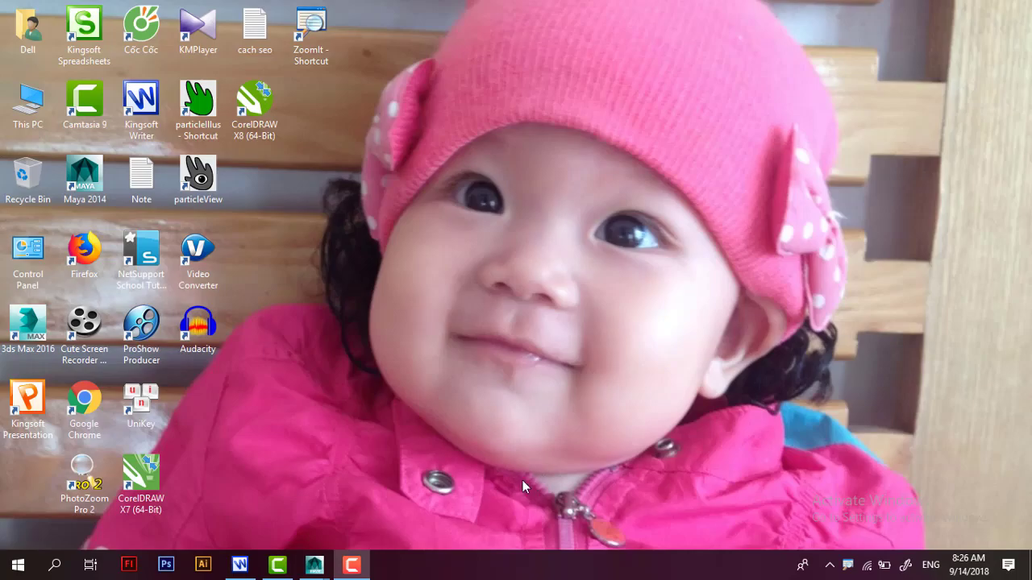
- Refresh the Windows desktop twice from its right-click menu
right_click(540, 239)
click(562, 286)
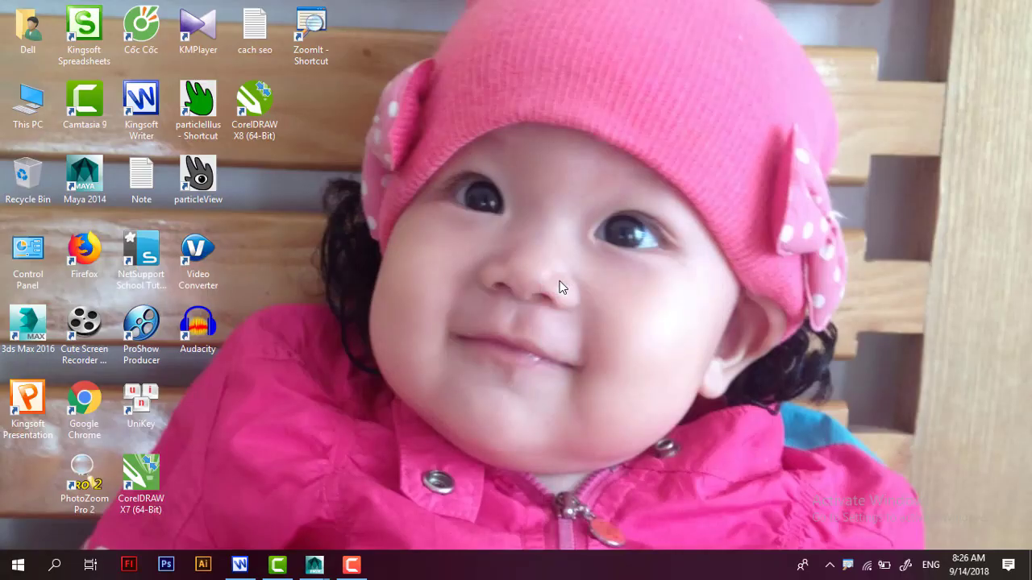
right_click(378, 164)
click(419, 212)
- Bring the Maya lesson document 'Bài 1 nhap mon maya 3d.doc' to the front in Writer and scroll through it
click(240, 565)
scroll(523, 271, down, 1)
scroll(516, 274, down, 1)
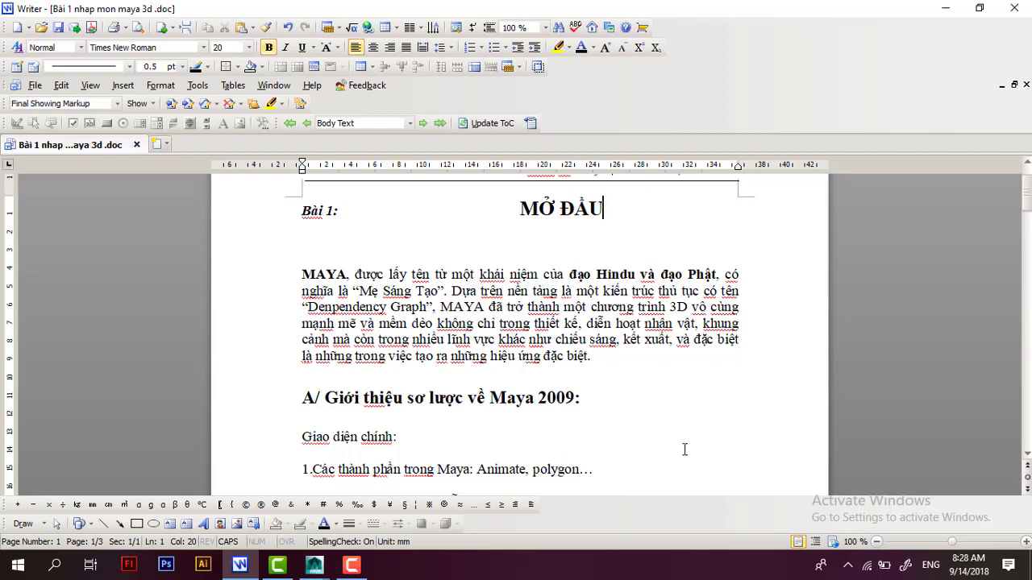
click(595, 407)
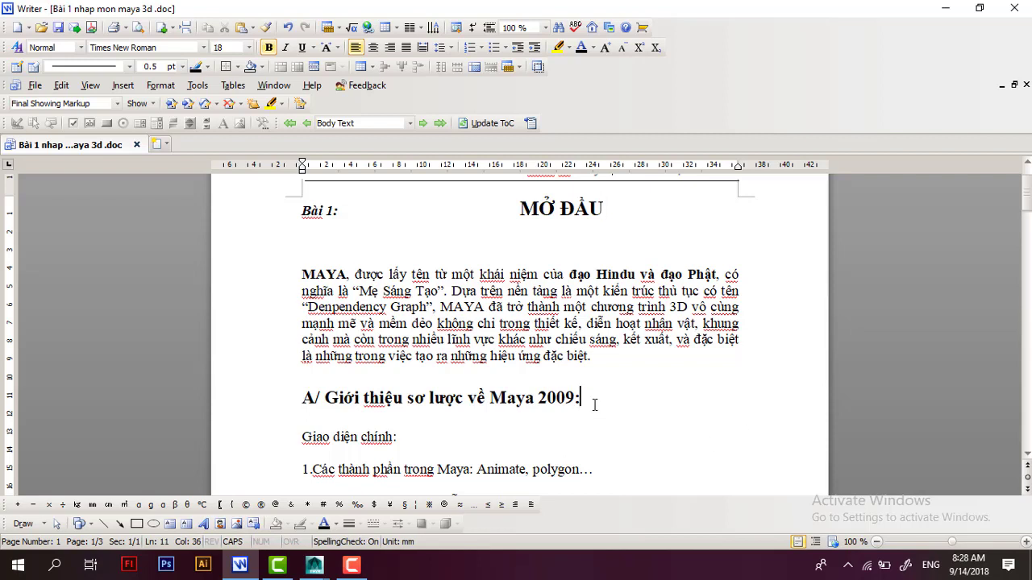
scroll(594, 405, down, 2)
scroll(595, 406, down, 1)
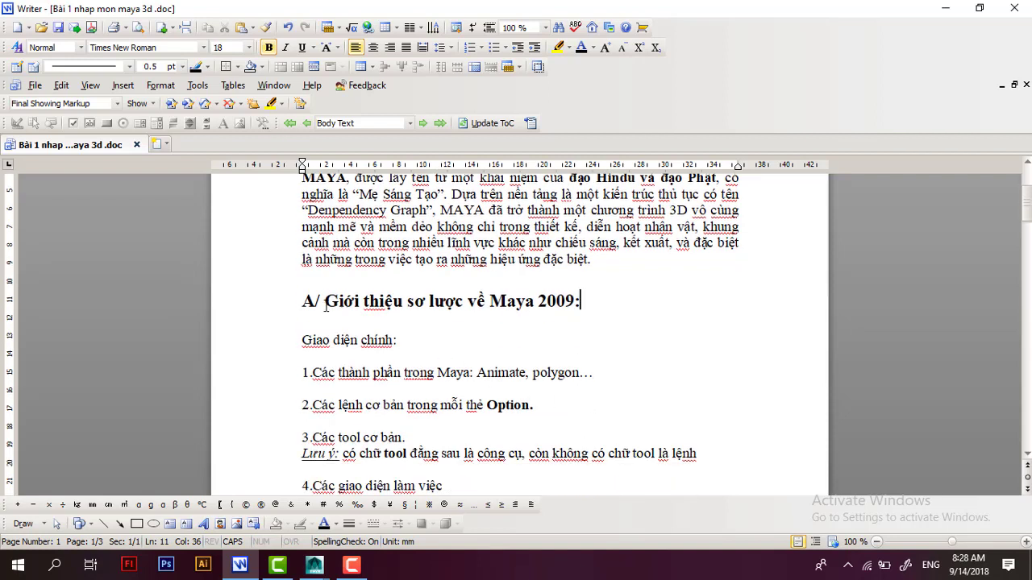
drag(325, 302, 355, 302)
drag(416, 294, 616, 317)
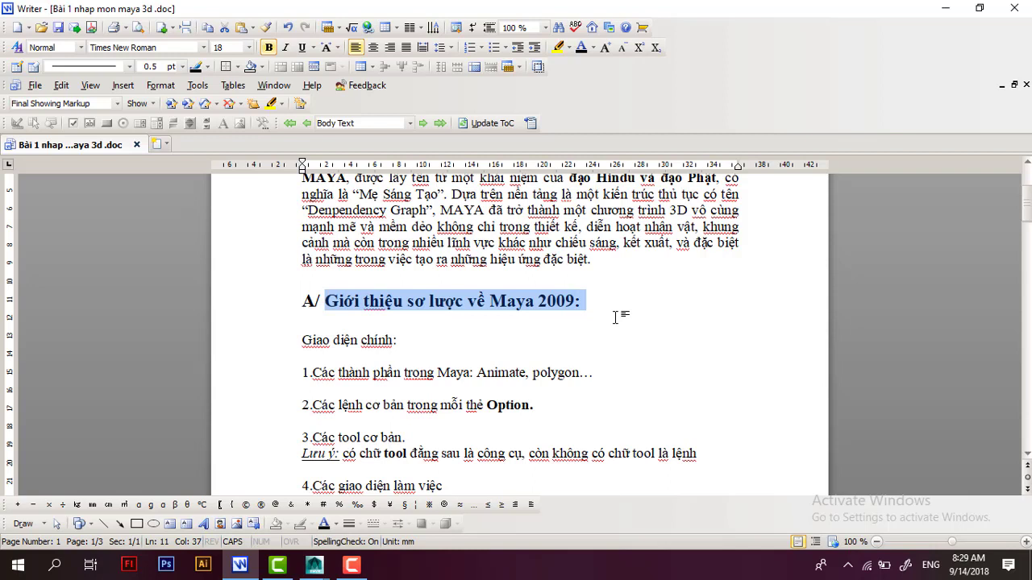
scroll(615, 316, down, 1)
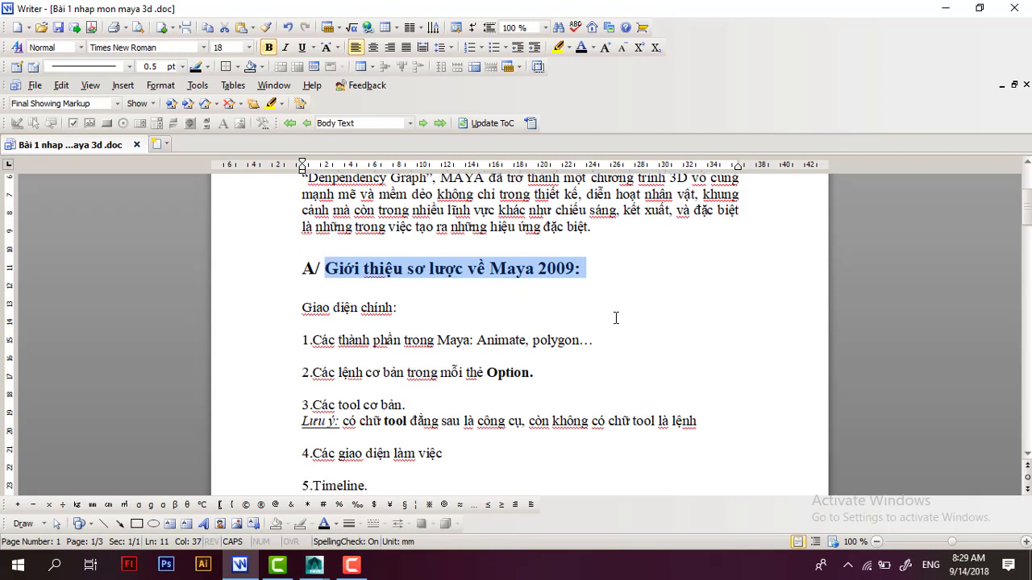
click(574, 269)
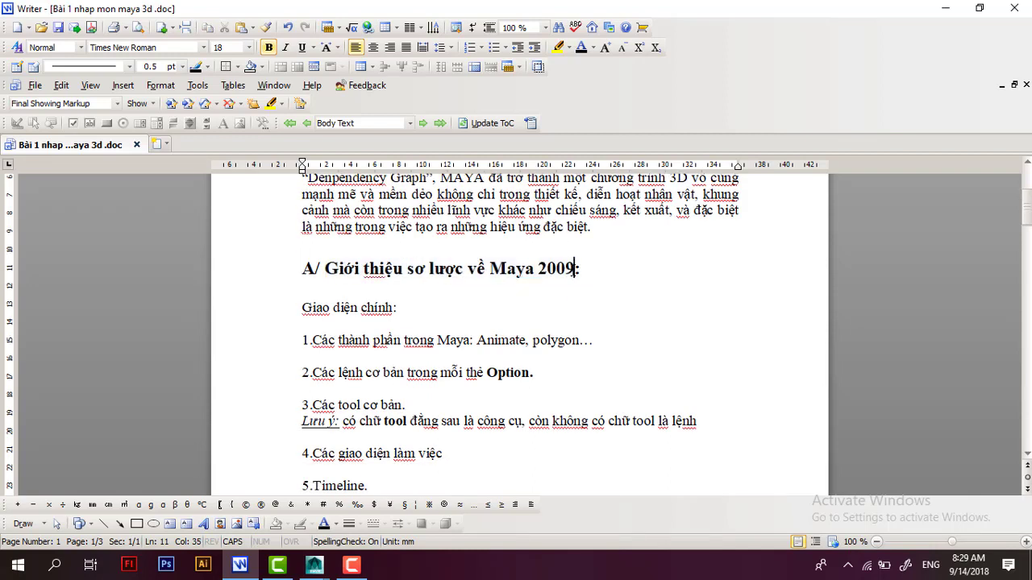
click(589, 284)
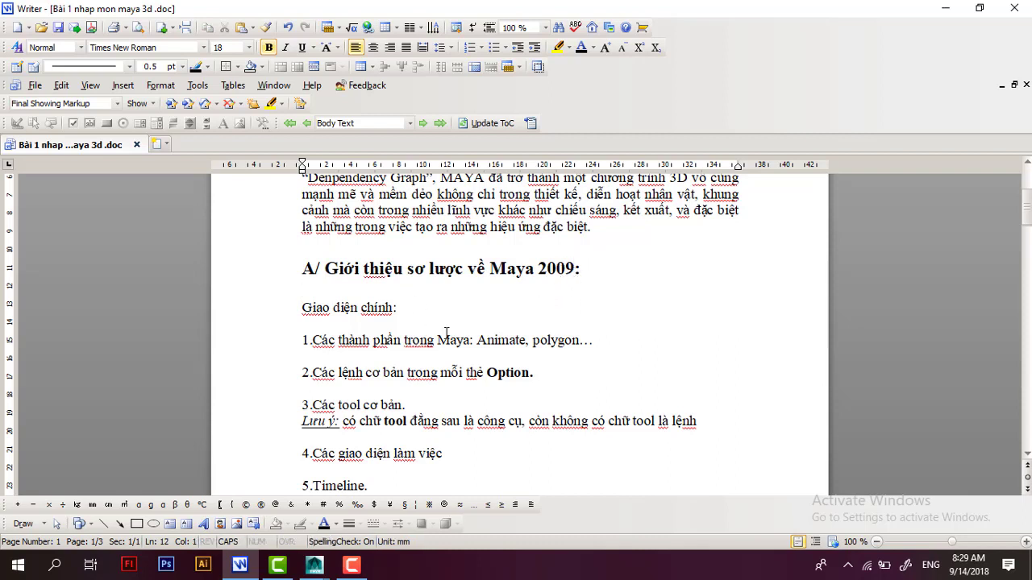
key(Down)
key(End)
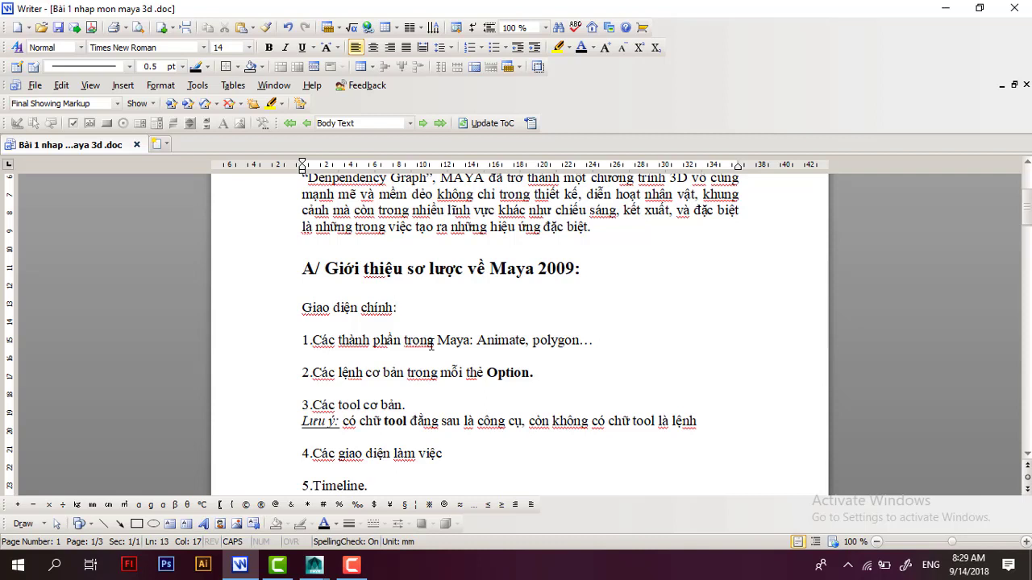
click(474, 271)
scroll(512, 338, down, 2)
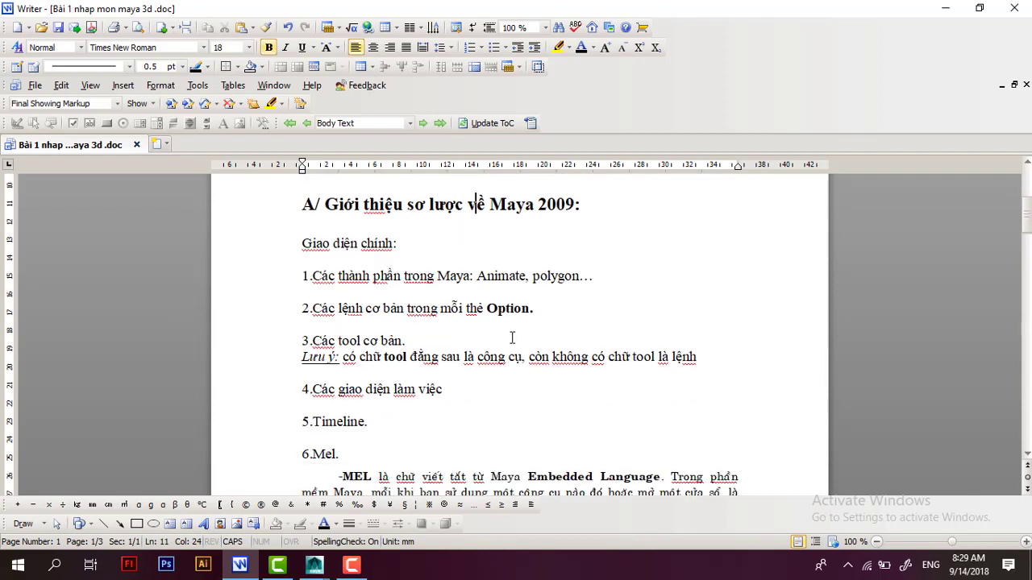
scroll(512, 338, down, 2)
scroll(513, 337, down, 5)
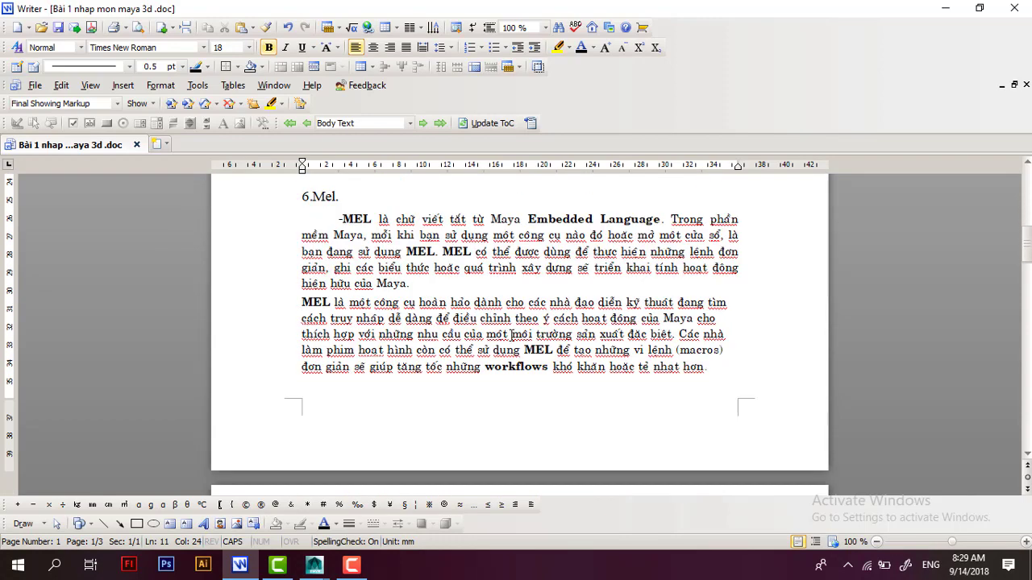
scroll(513, 337, up, 3)
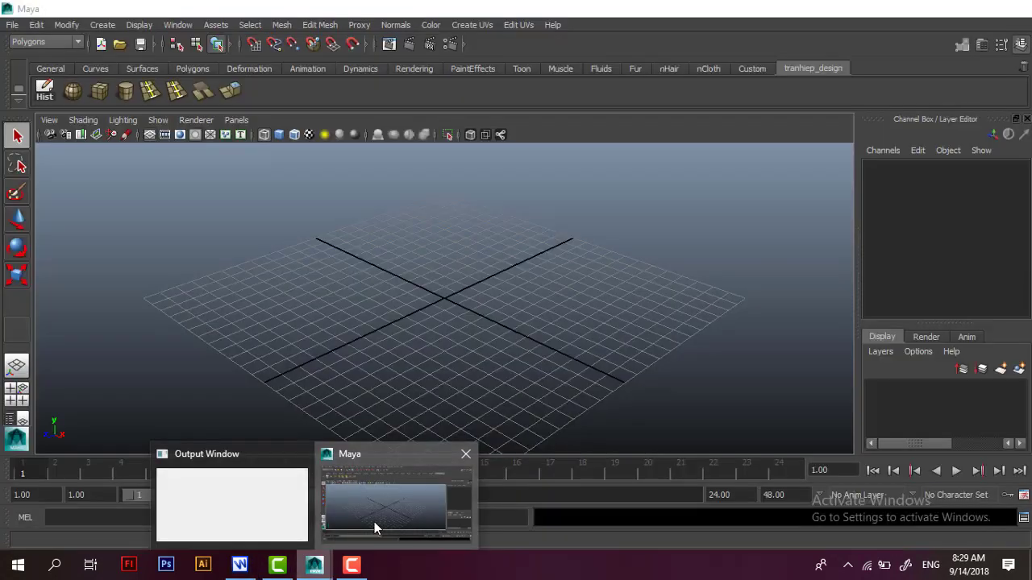
- Bring the Maya 2014 window with its untitled empty scene to the foreground
click(374, 521)
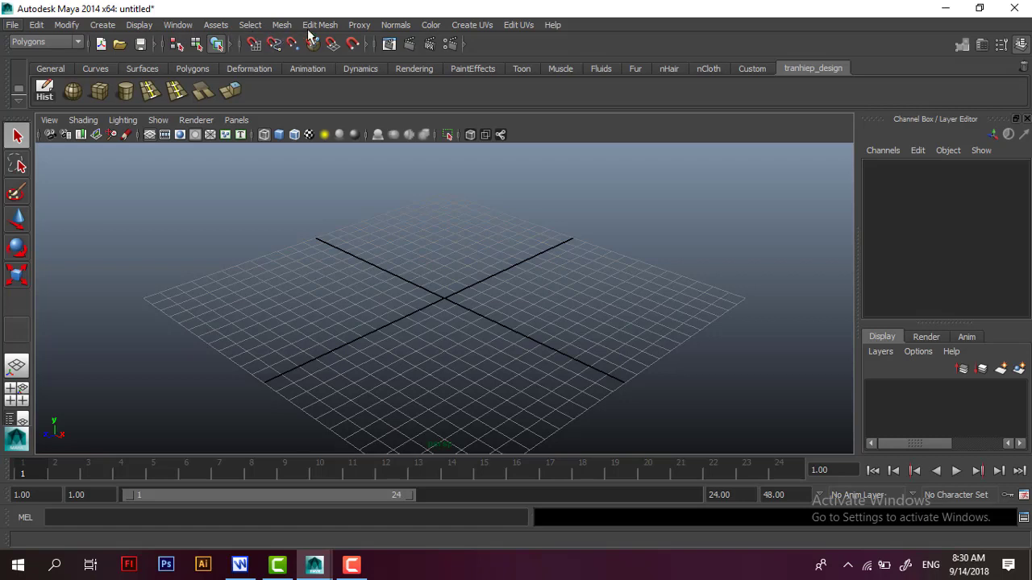
key(alt+f)
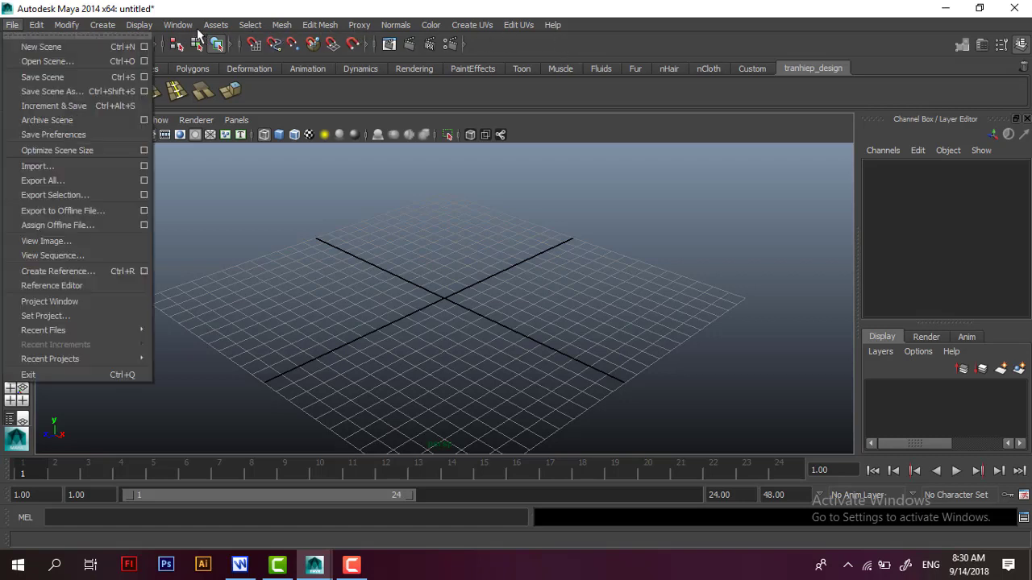
key(Right)
key(Right)
key(Right)
key(Escape)
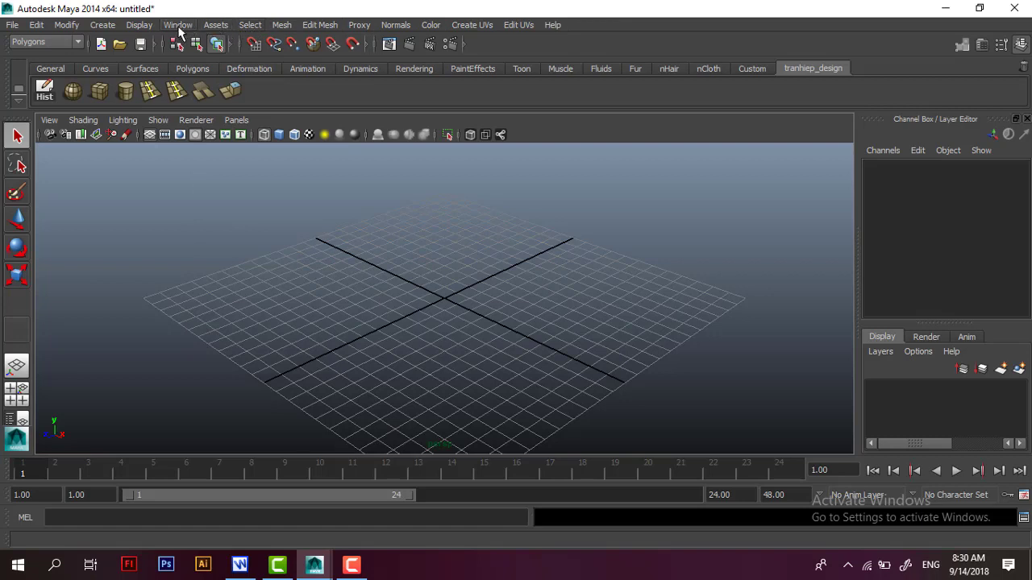
click(79, 43)
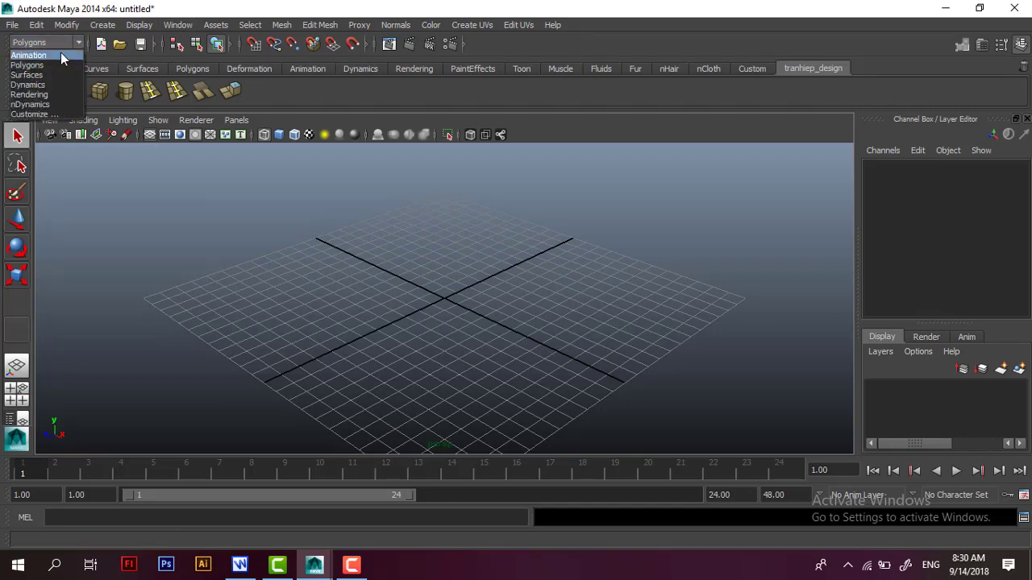
click(60, 54)
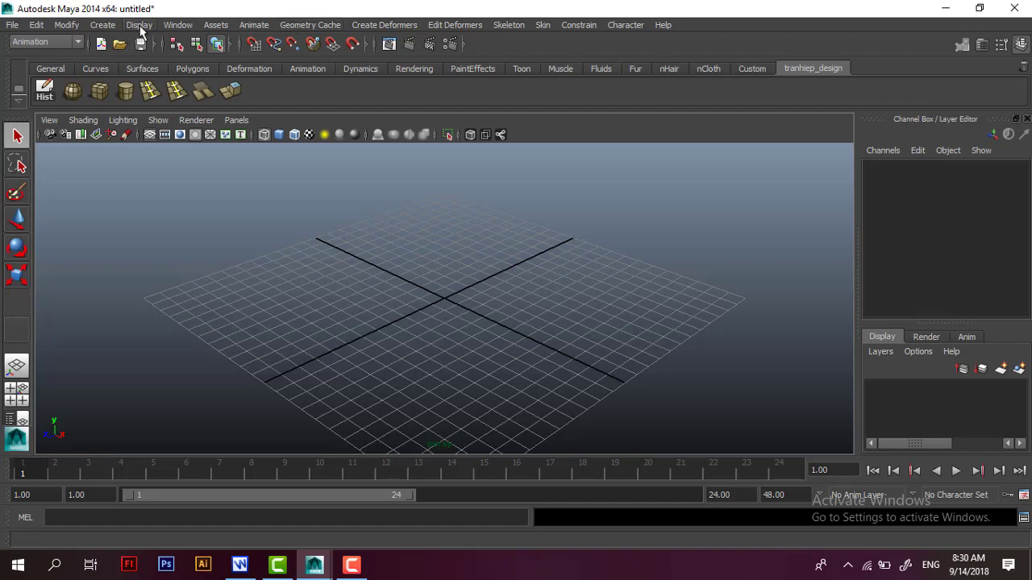
click(215, 25)
click(254, 25)
click(301, 29)
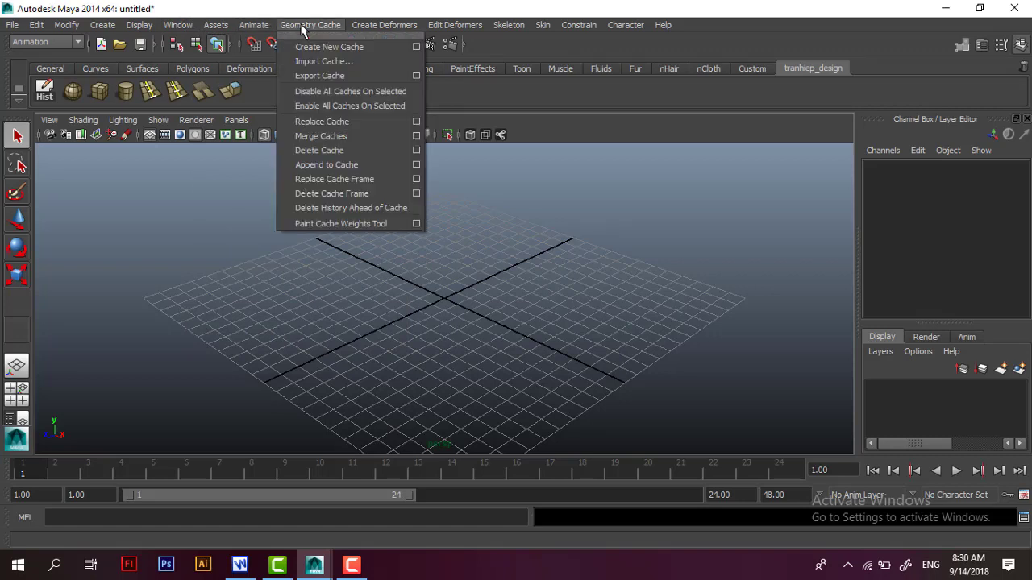
click(306, 25)
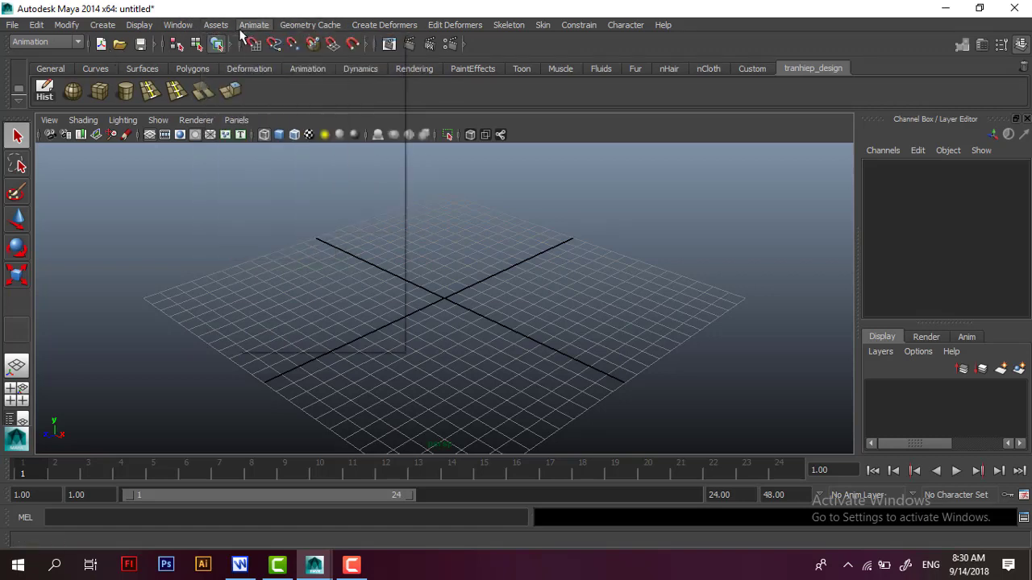
click(254, 25)
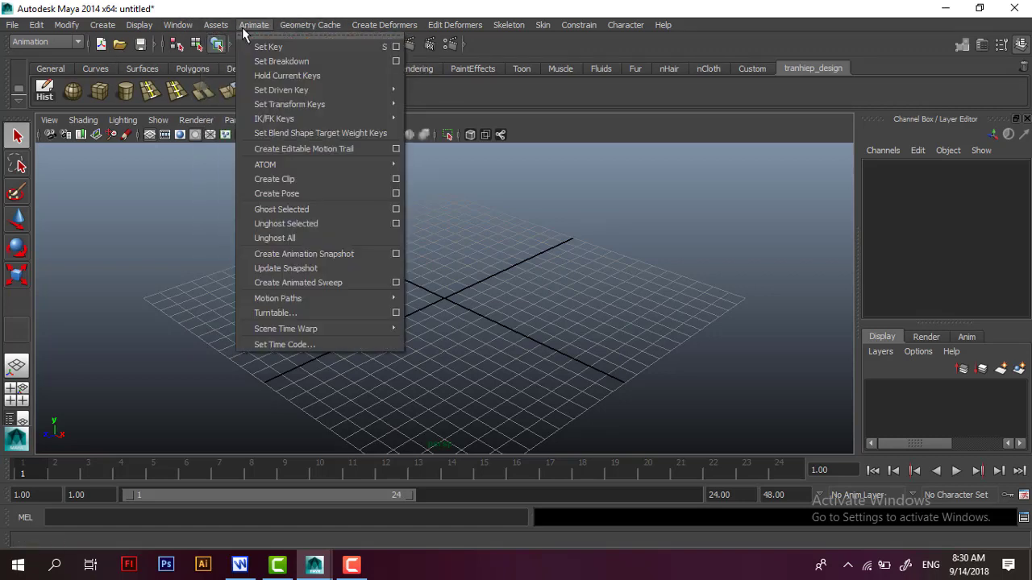
click(40, 43)
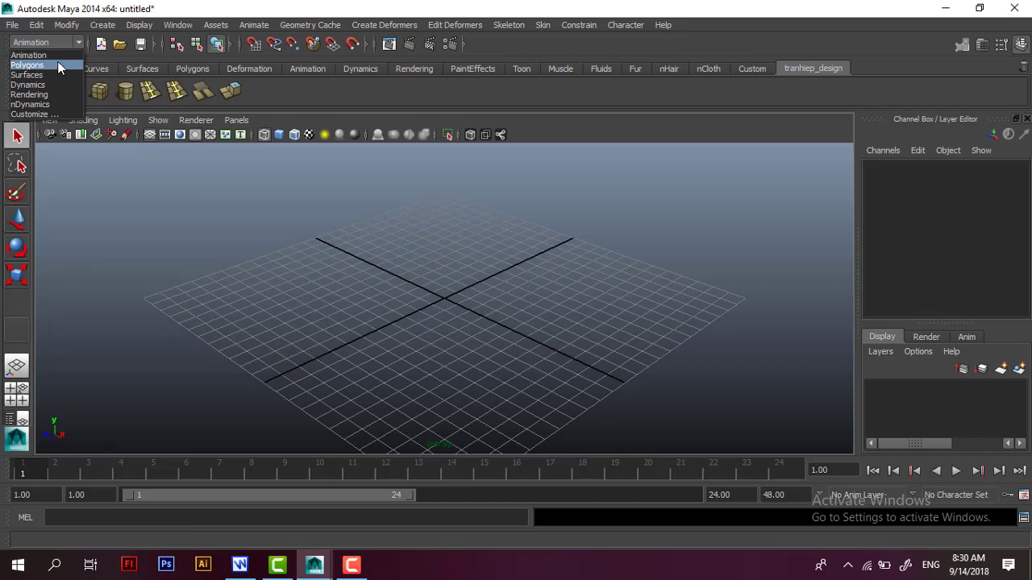
click(58, 65)
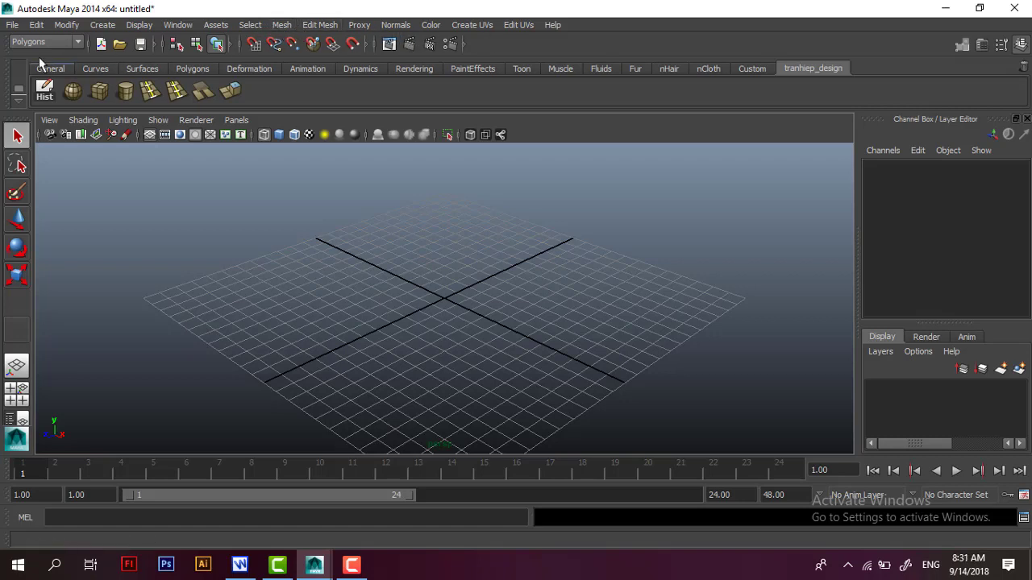
click(48, 42)
click(26, 74)
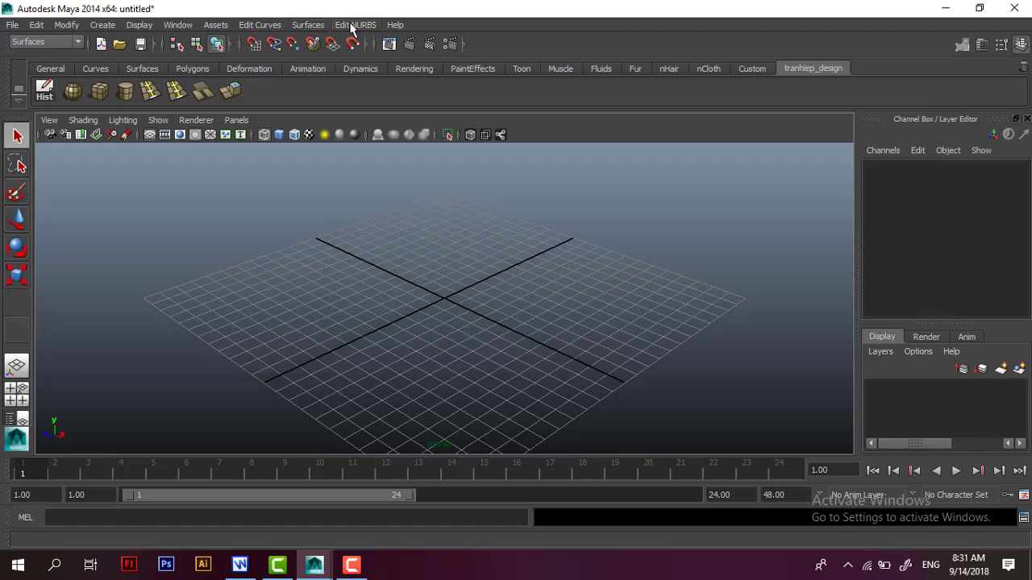
click(50, 42)
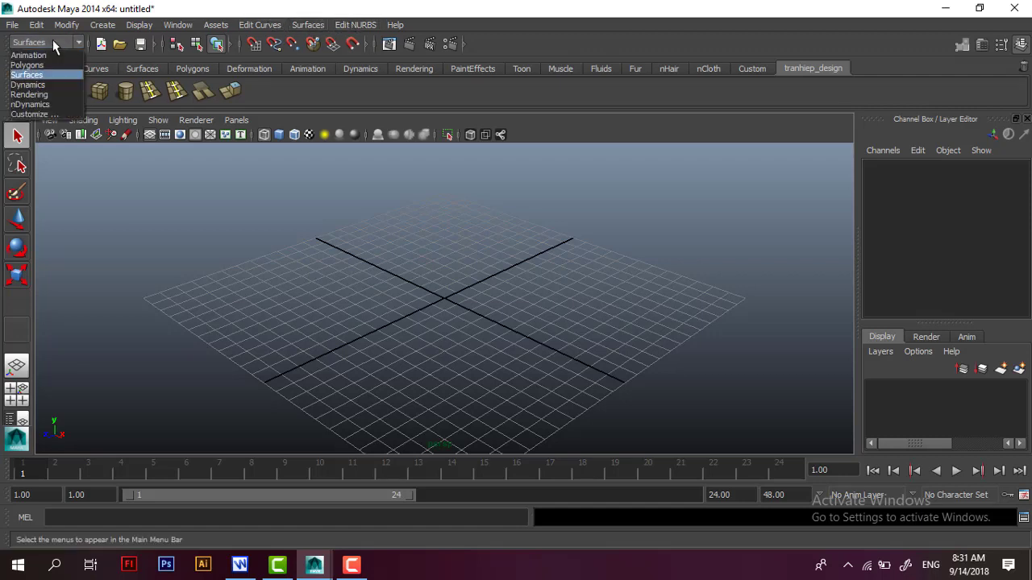
click(44, 89)
click(47, 42)
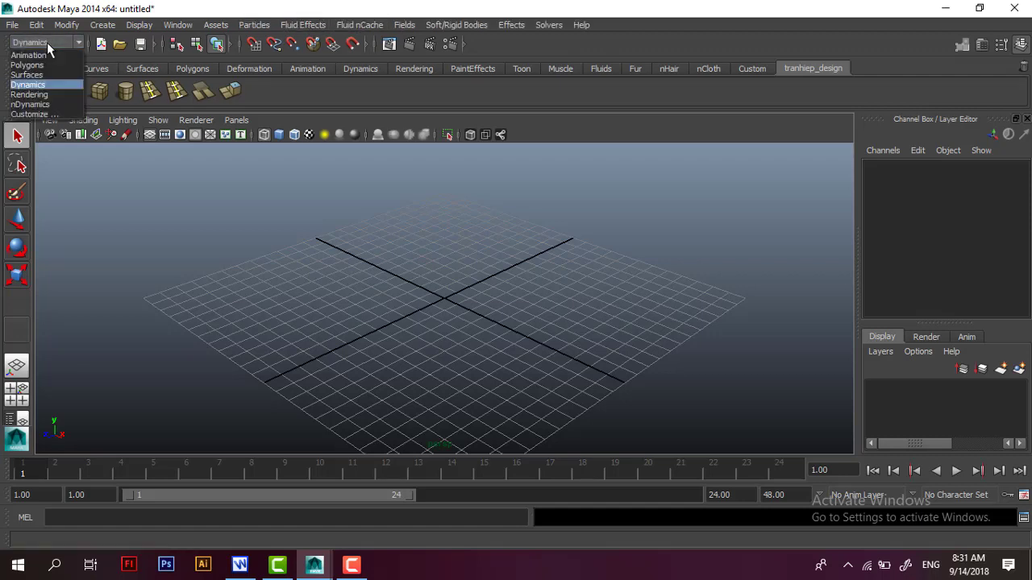
click(35, 96)
click(50, 38)
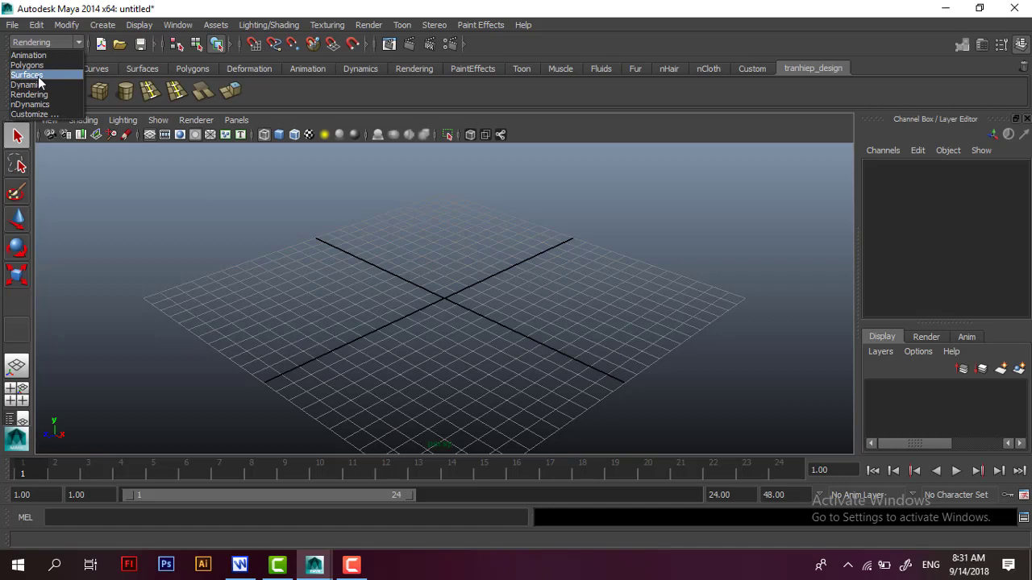
click(38, 75)
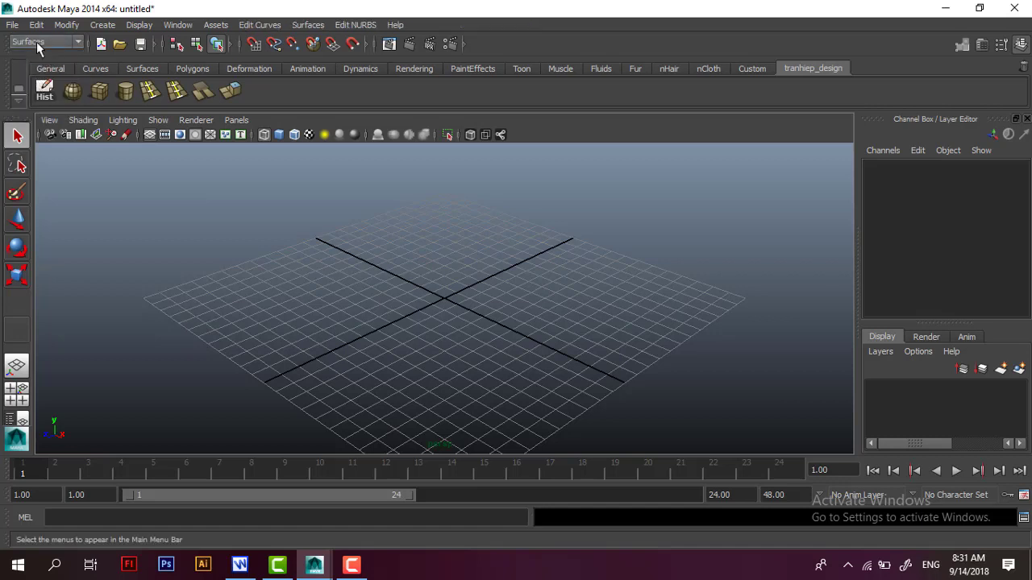
click(38, 42)
click(33, 64)
click(41, 42)
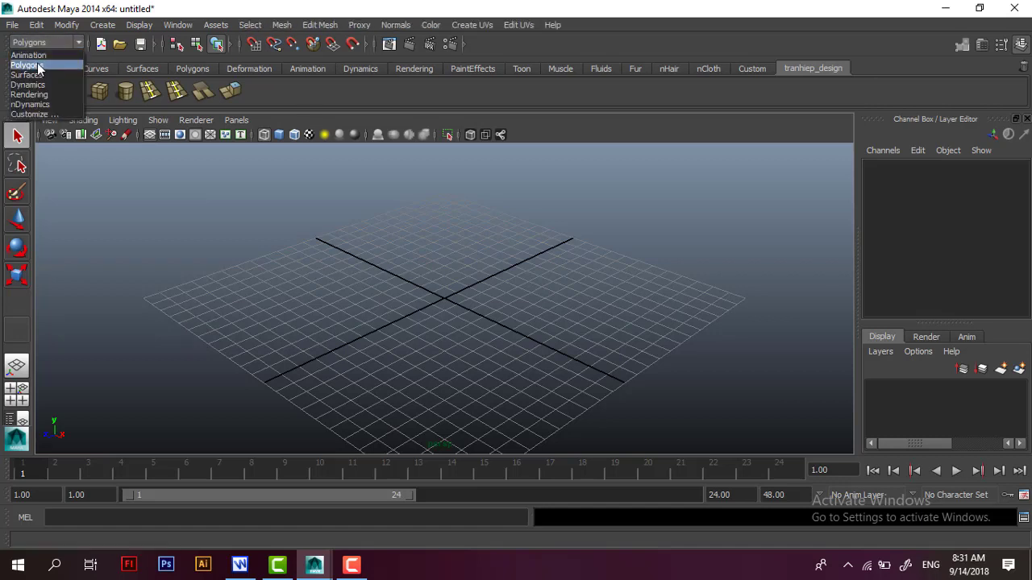
click(38, 65)
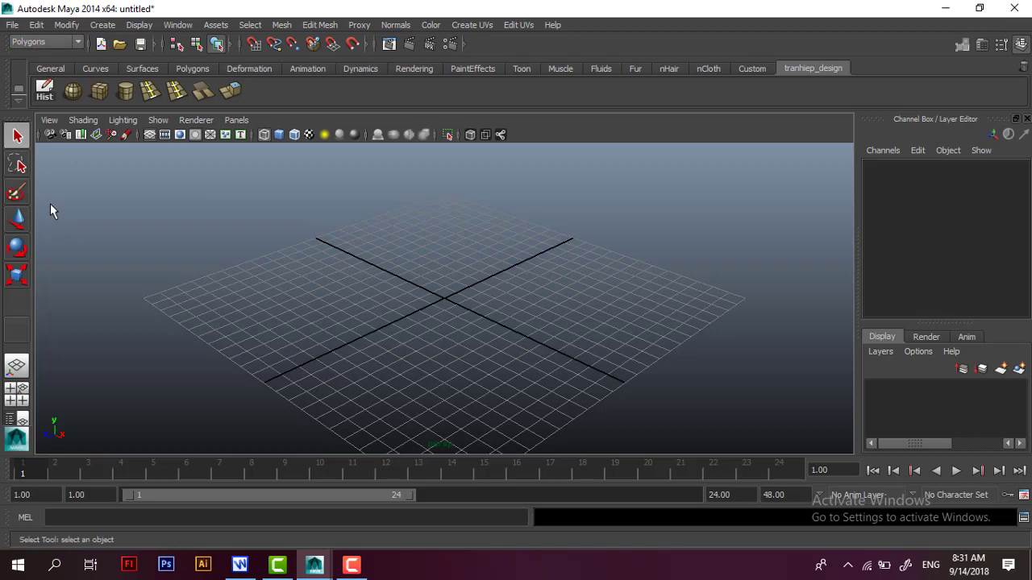
- Browse the General, Curves, Surfaces and Polygons shelves, ending on the Polygons shelf
click(68, 69)
click(93, 70)
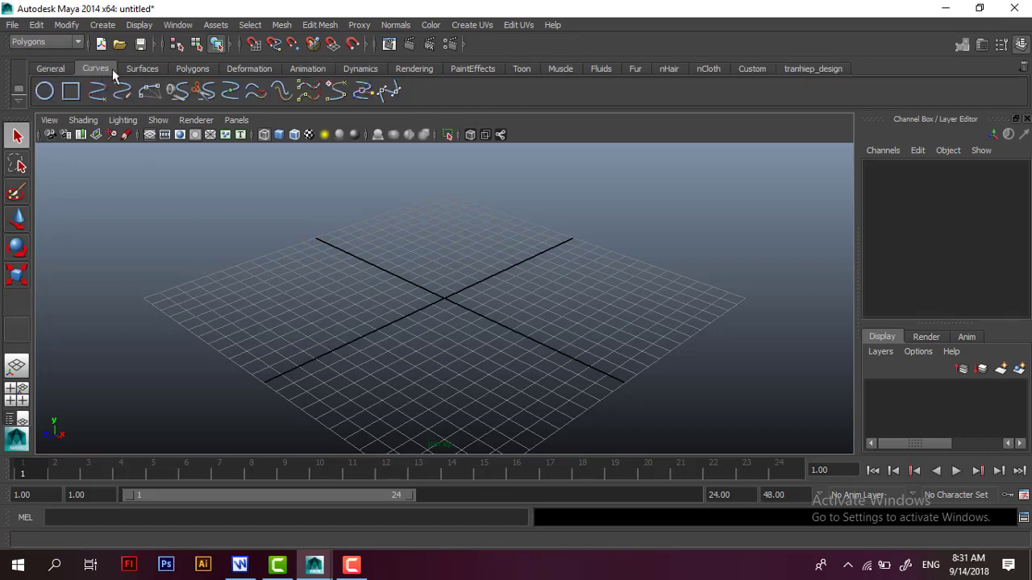
click(142, 70)
click(190, 69)
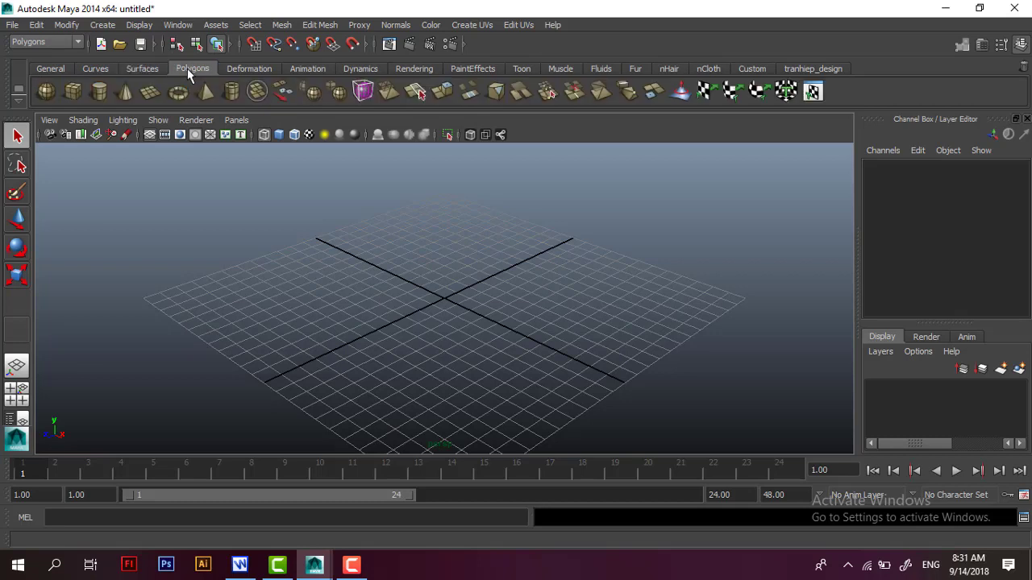
click(146, 71)
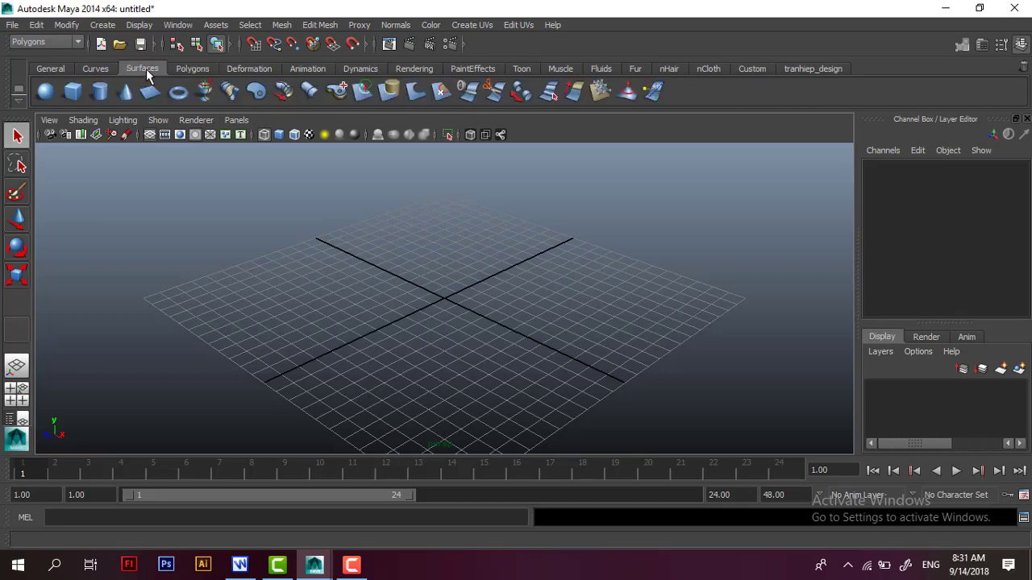
click(62, 71)
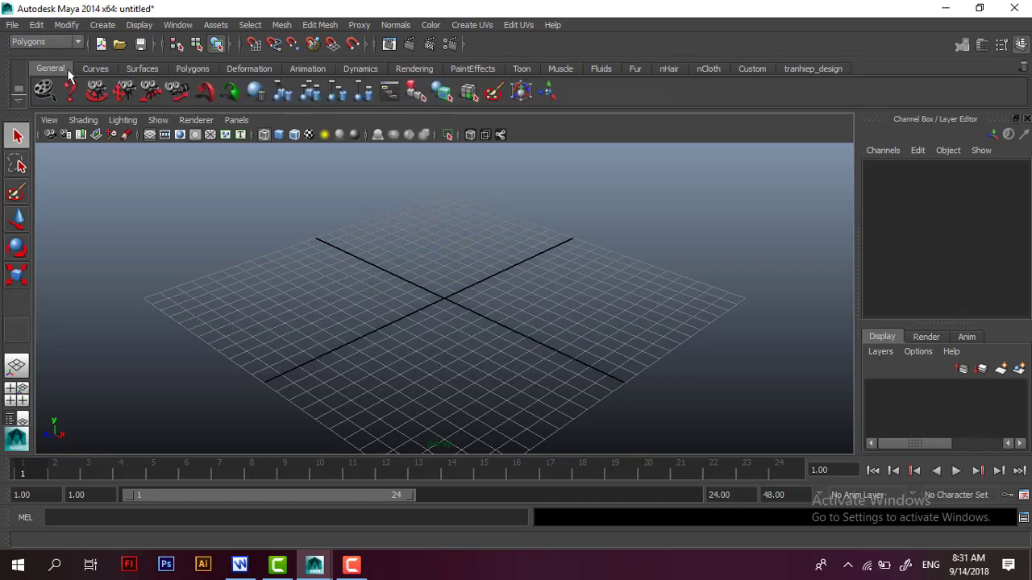
click(145, 71)
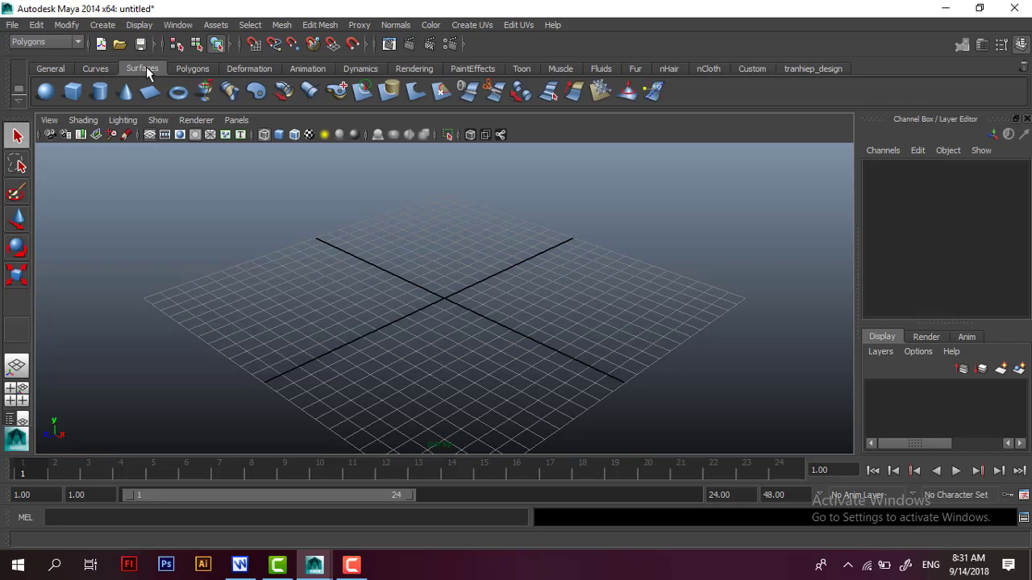
click(191, 69)
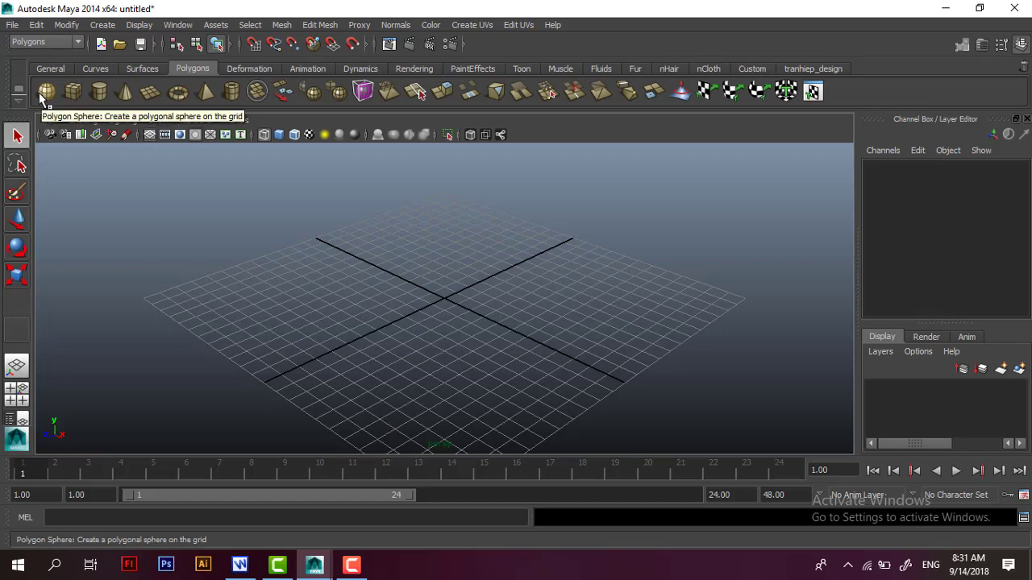
- Create a default polygon sphere, pSphere1, at the grid origin
click(103, 25)
mouse_move(137, 61)
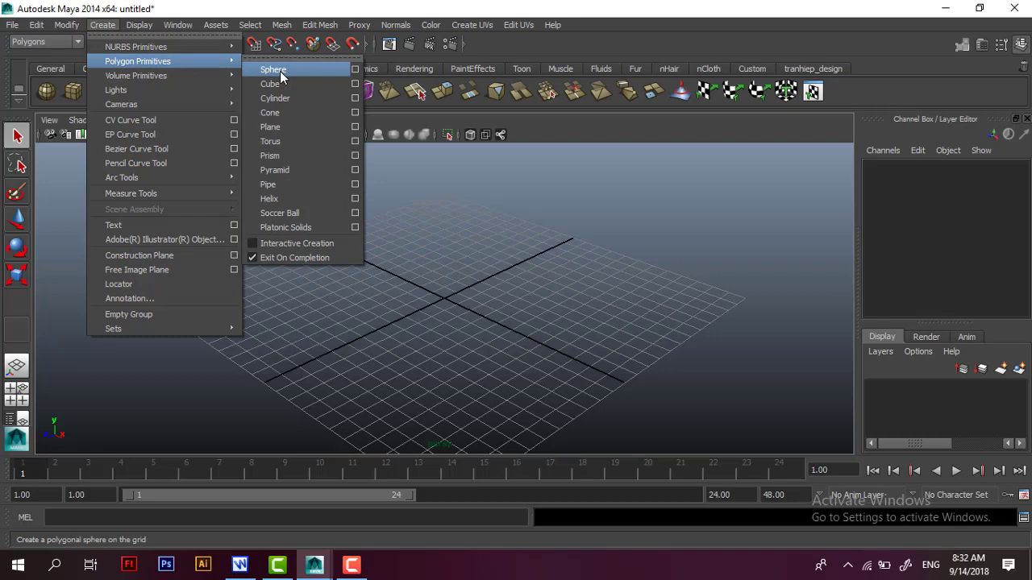
click(280, 71)
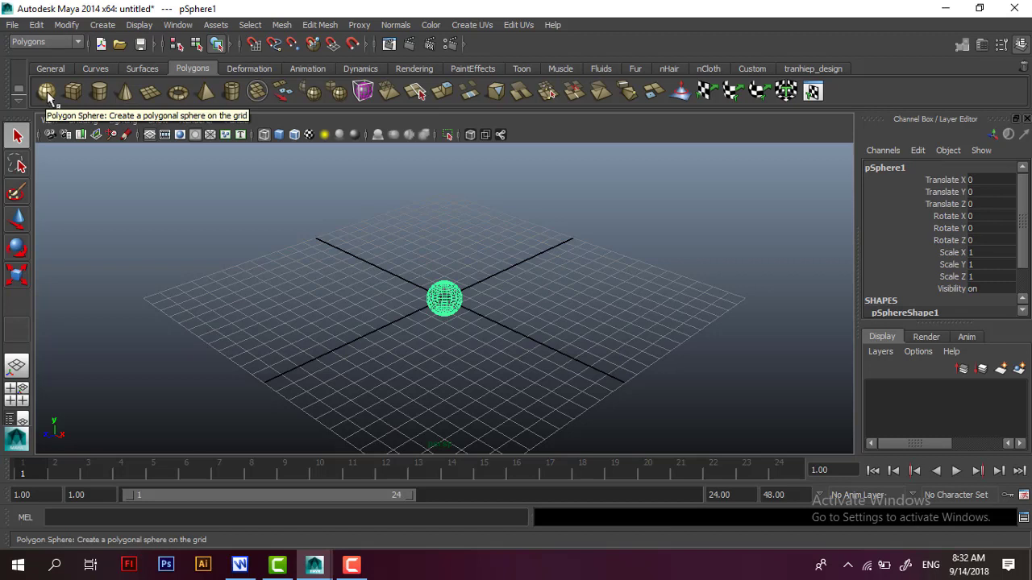
- Add a polygon cube, pCube1, and move it left of the sphere to -2.364, 0.113, 2.28
click(73, 90)
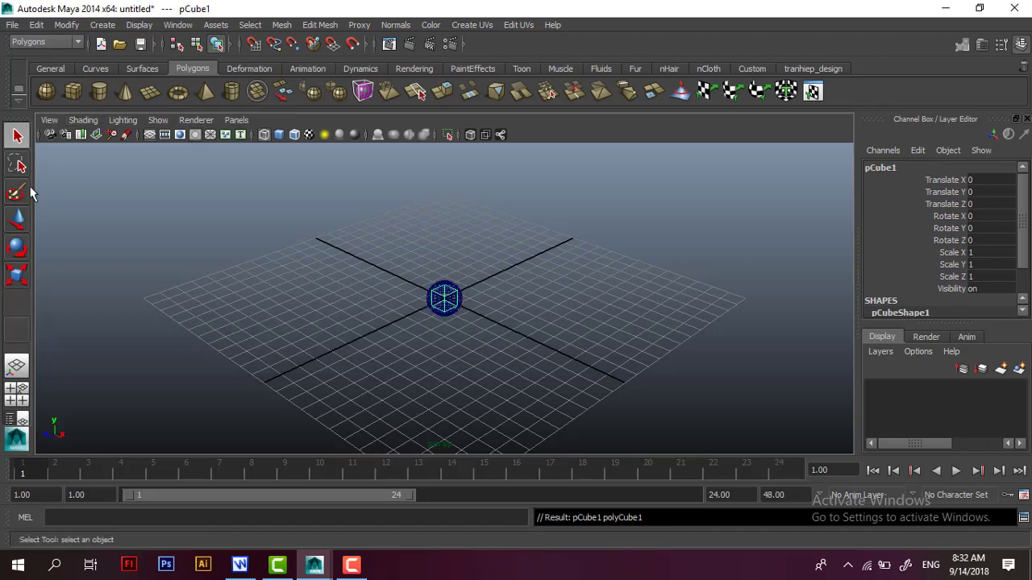
click(16, 218)
drag(445, 303, 388, 301)
click(18, 134)
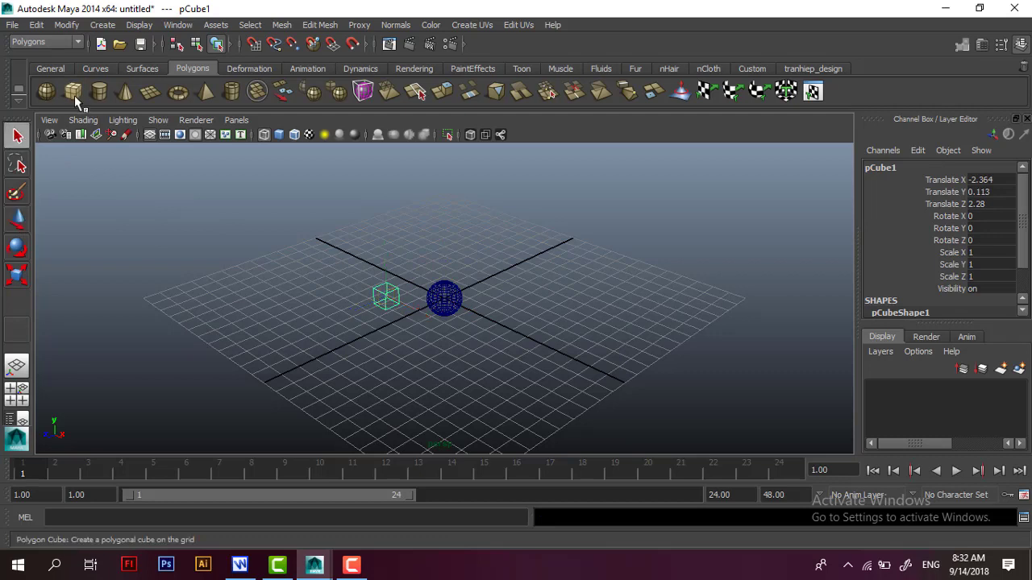
click(246, 70)
click(298, 71)
- Switch the shelf from Dynamics to the custom tranhiep_design tool set
click(353, 69)
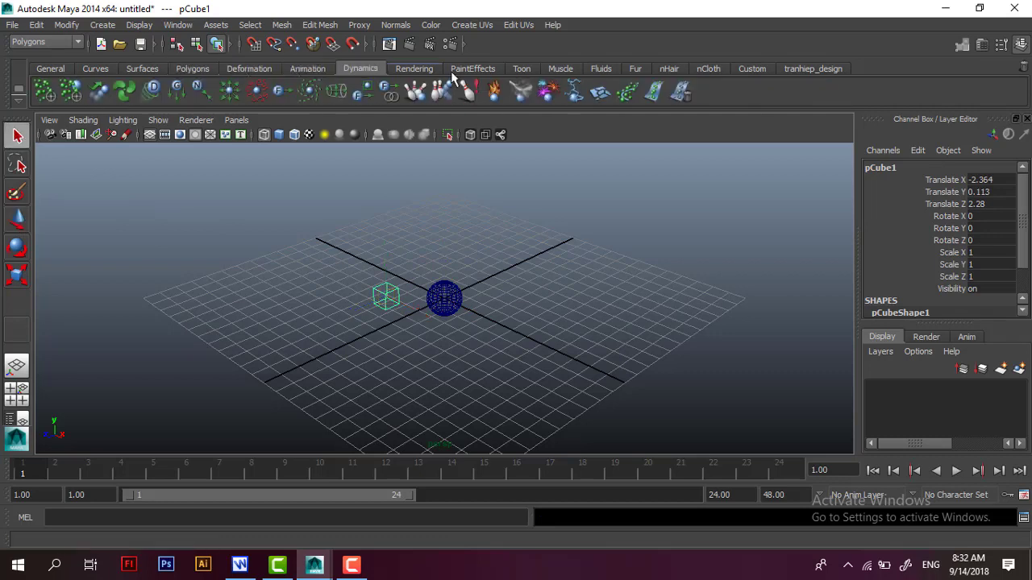
click(804, 70)
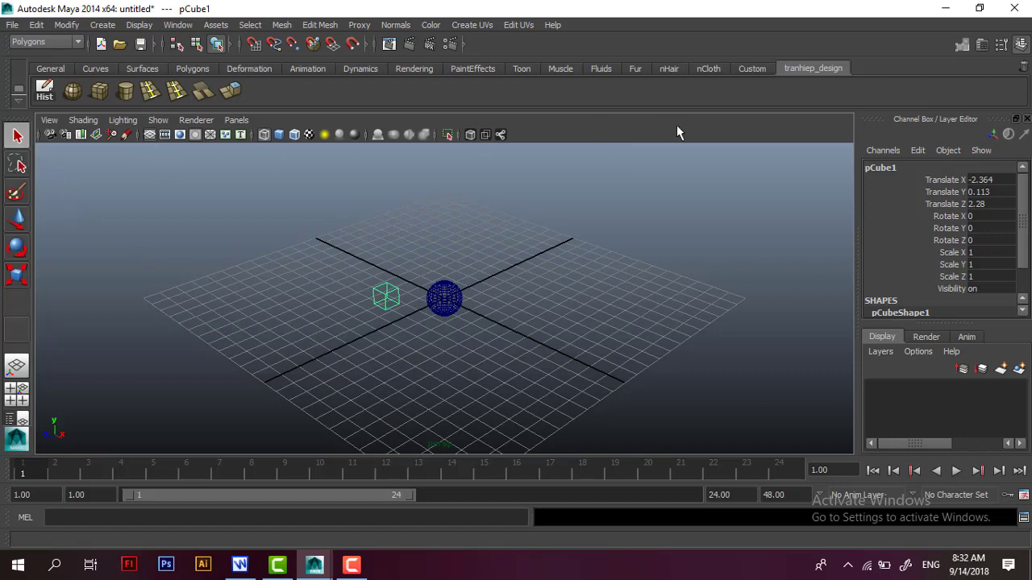
- Select the sphere, marquee-select both sphere and cube, then deselect everything
mouse_move(1022, 208)
mouse_down()
mouse_move(1023, 228)
mouse_move(1023, 185)
mouse_up()
mouse_move(1022, 223)
mouse_down()
mouse_move(1023, 245)
mouse_move(1022, 214)
mouse_move(1022, 234)
mouse_up()
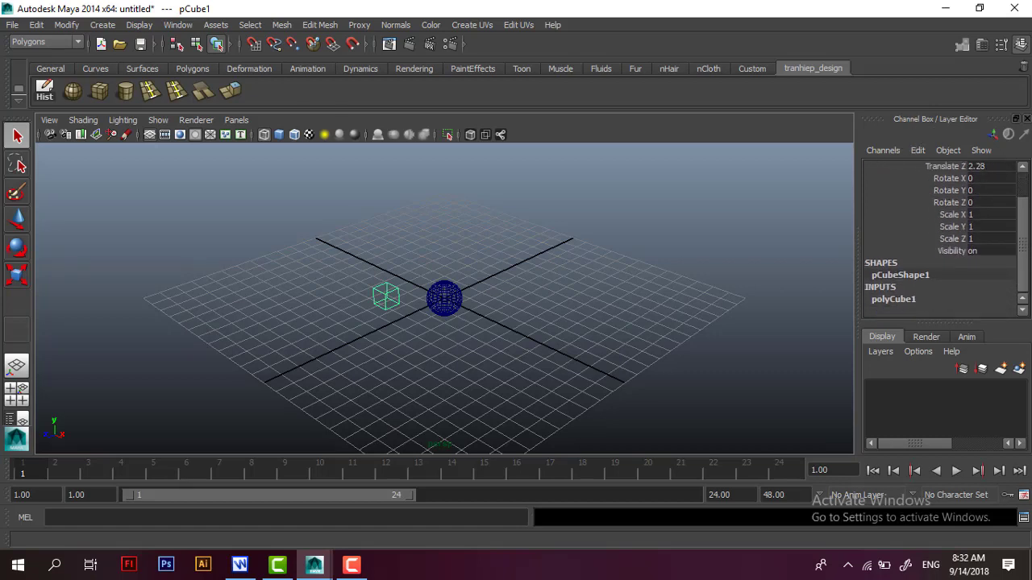
click(447, 300)
drag(317, 256, 552, 343)
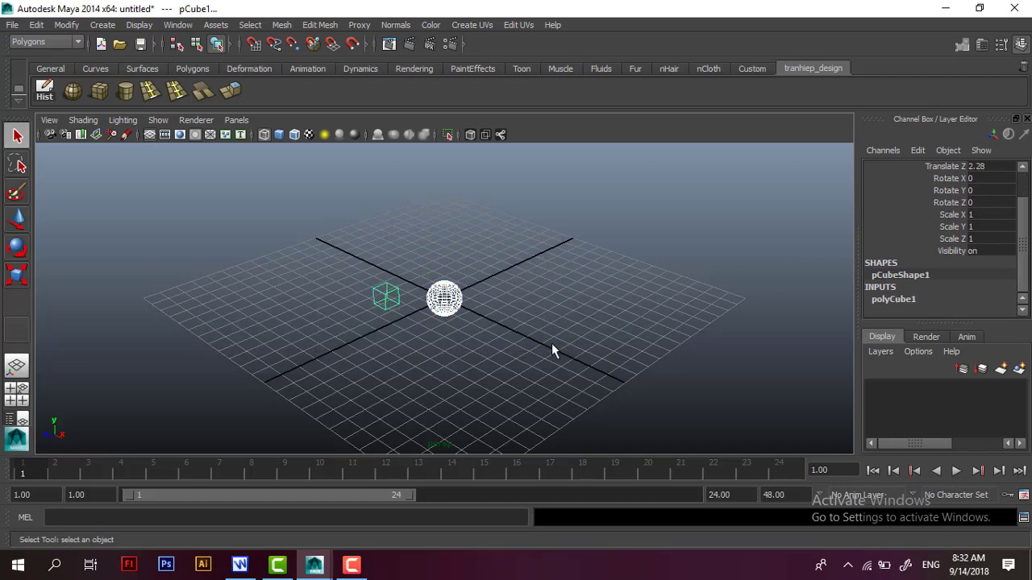
drag(1023, 269, 1022, 198)
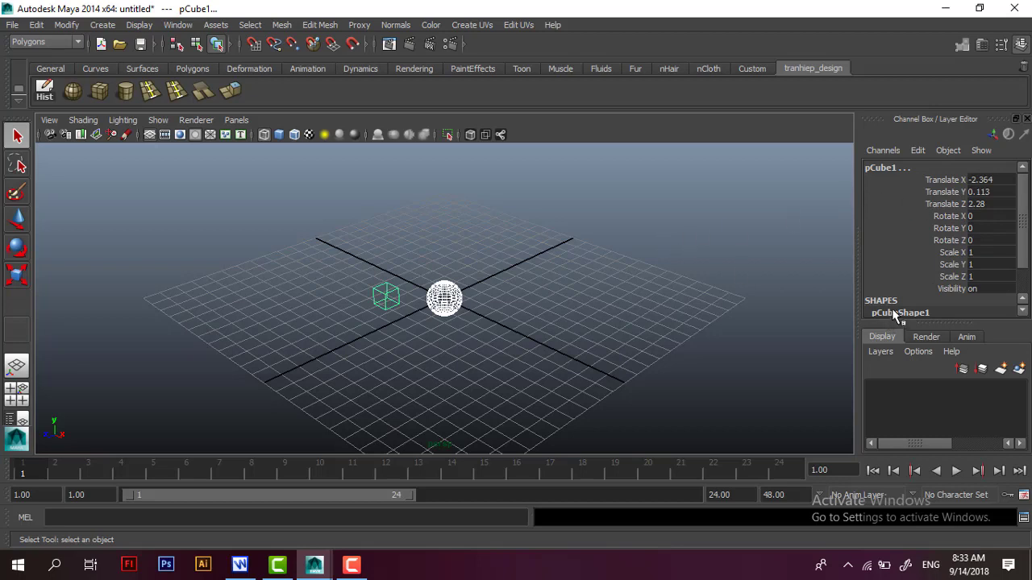
click(594, 220)
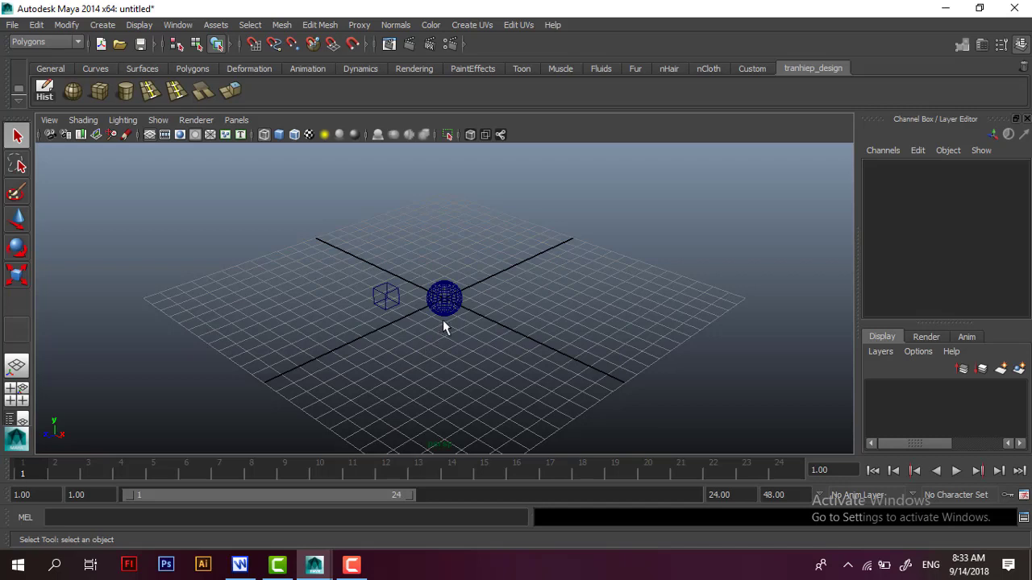
- Switch to the four-view layout, briefly maximizing the perspective panel and returning
key(space)
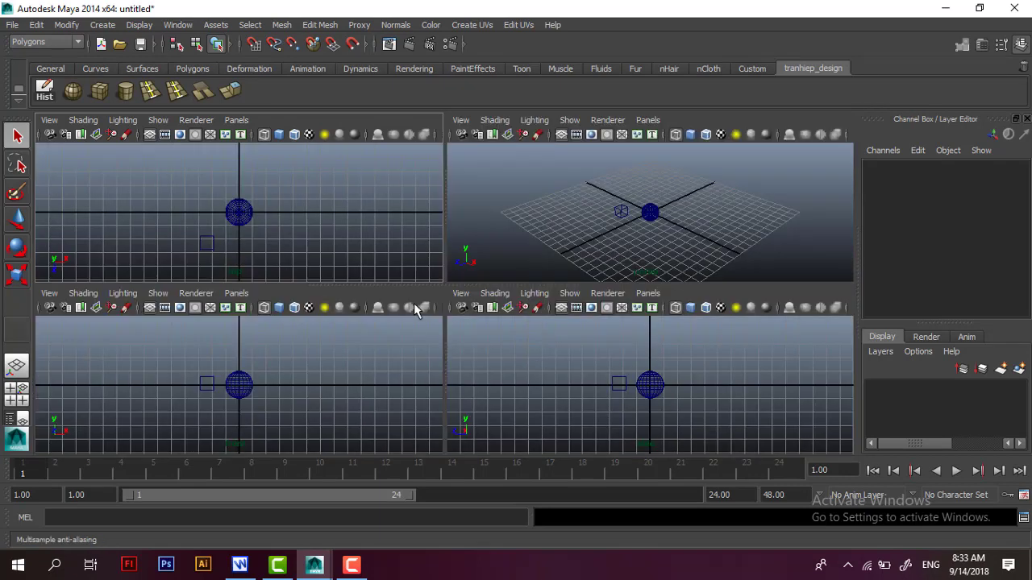
click(526, 210)
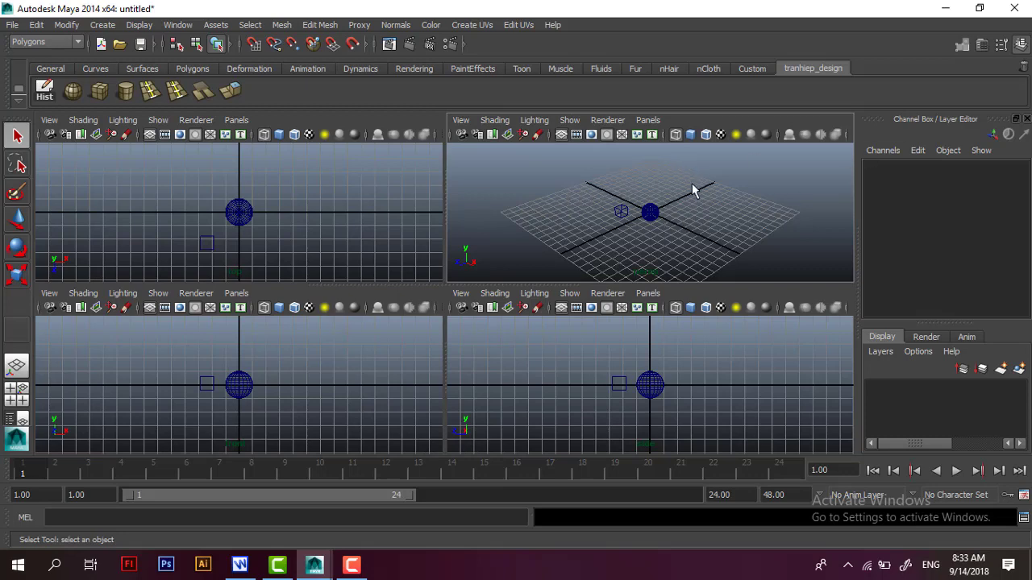
key(space)
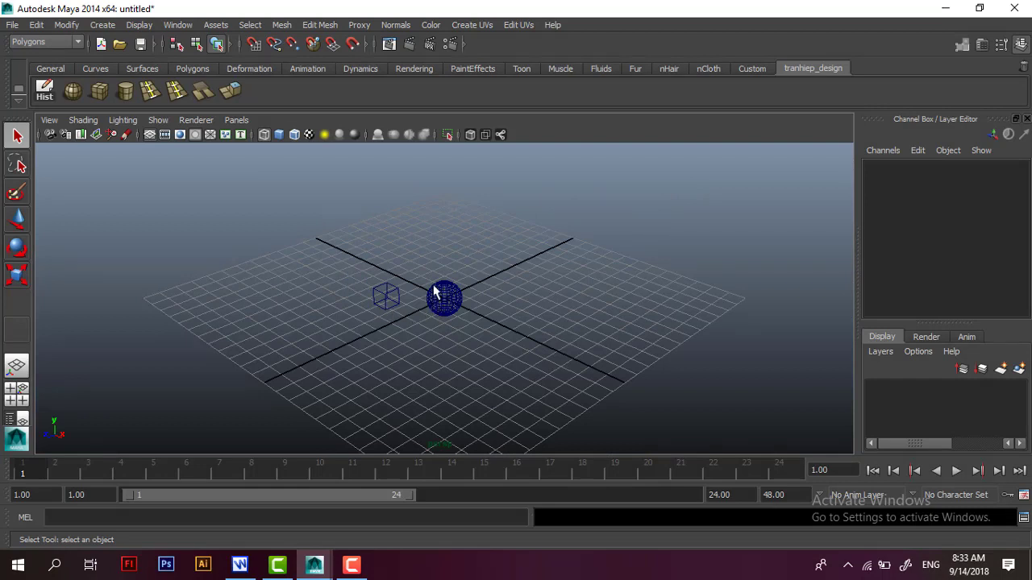
key(space)
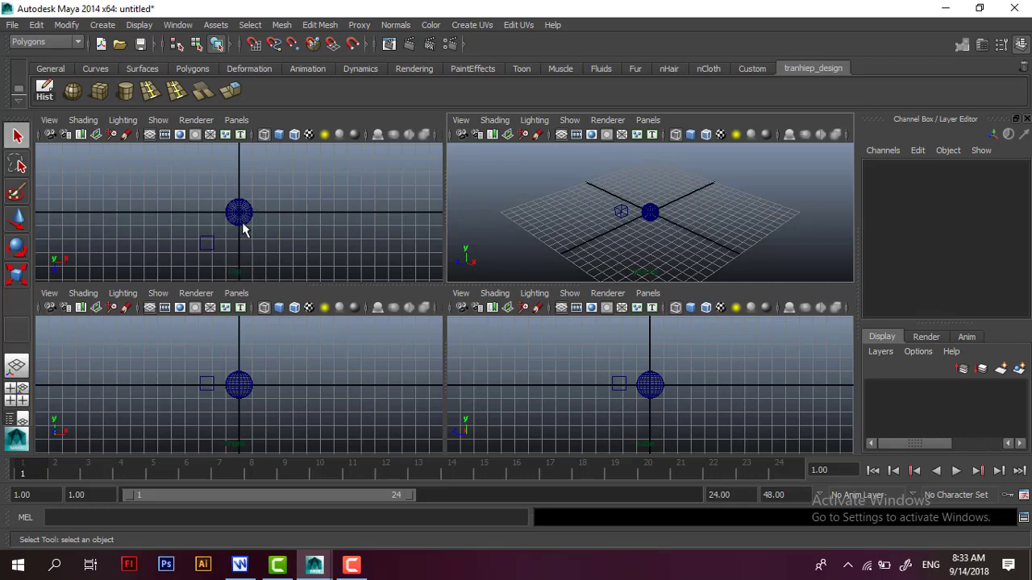
scroll(238, 224, up, 3)
scroll(238, 224, up, 3)
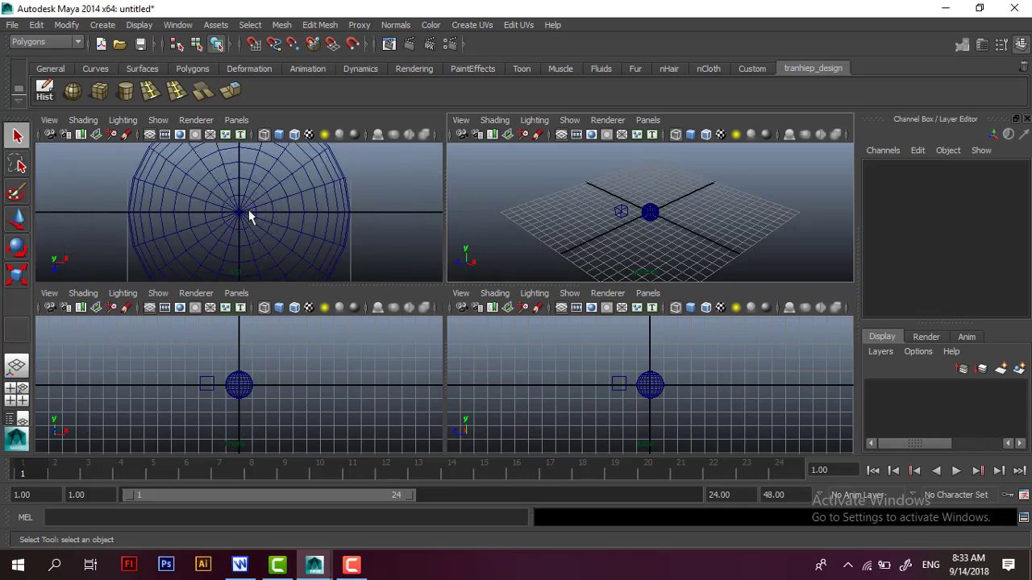
scroll(635, 220, up, 5)
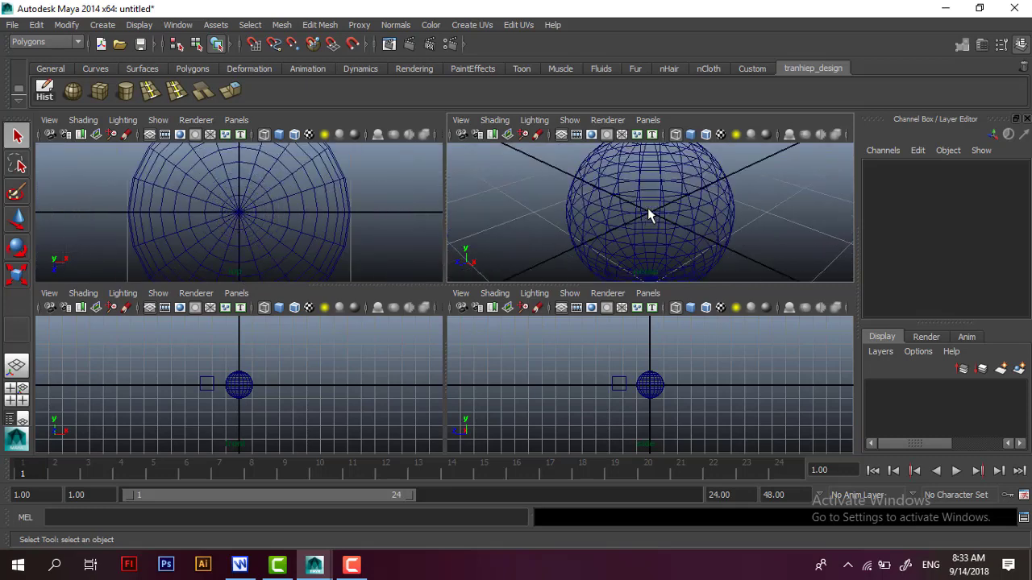
scroll(648, 207, down, 2)
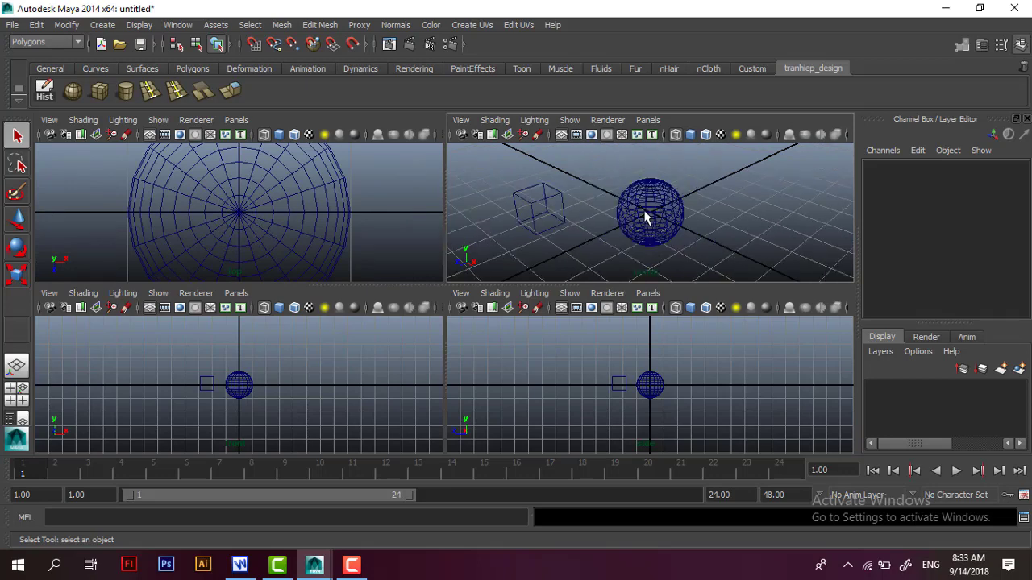
- Smooth-shade the perspective view, then select the sphere, the cube, and clear the selection
key(5)
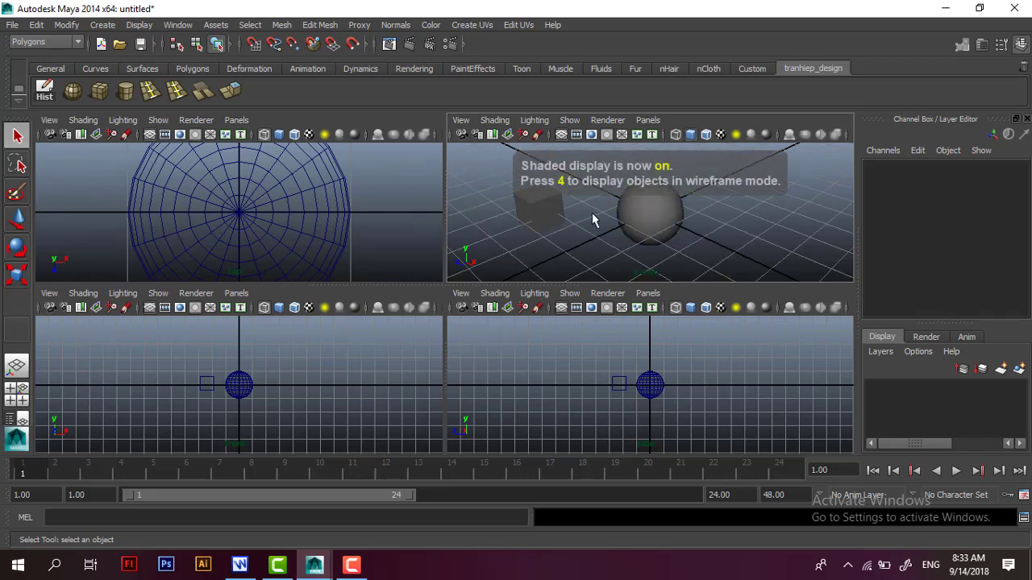
click(642, 222)
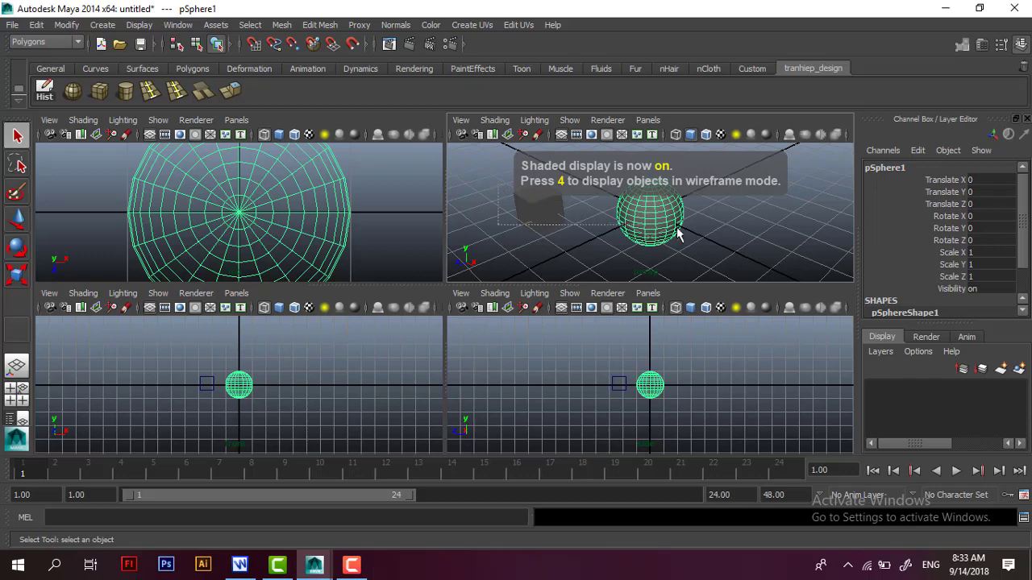
drag(678, 234, 721, 233)
click(725, 234)
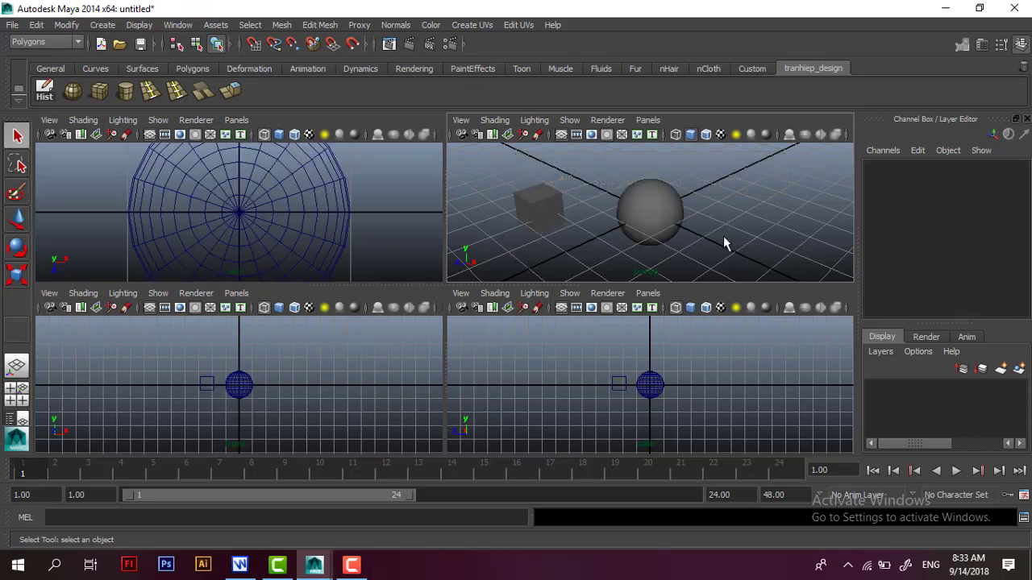
- In the side view, marquee-select both the cube and sphere and zoom in
click(715, 390)
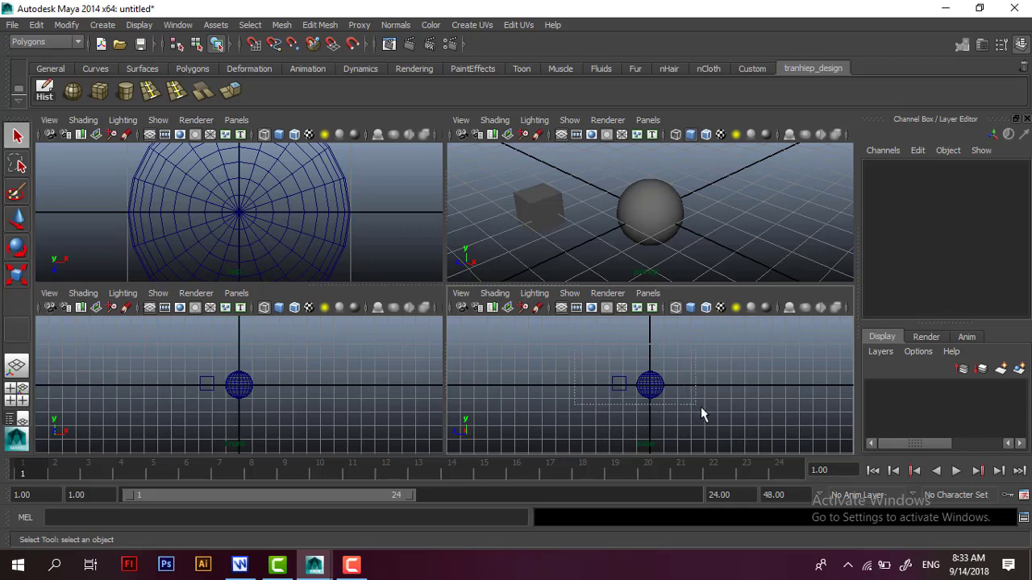
drag(597, 372, 701, 406)
scroll(654, 385, up, 3)
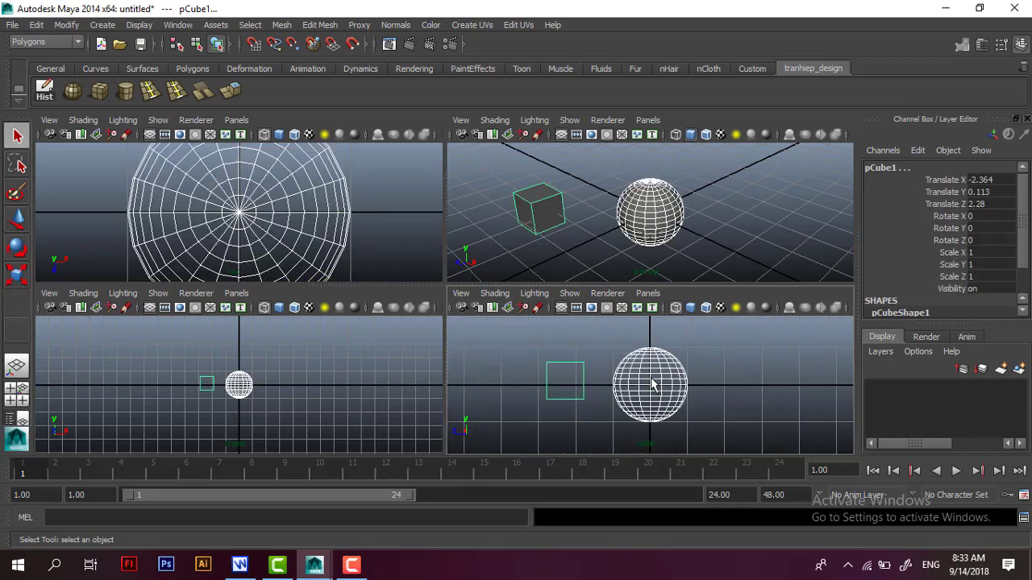
scroll(615, 387, up, 5)
scroll(617, 397, down, 6)
scroll(616, 397, up, 1)
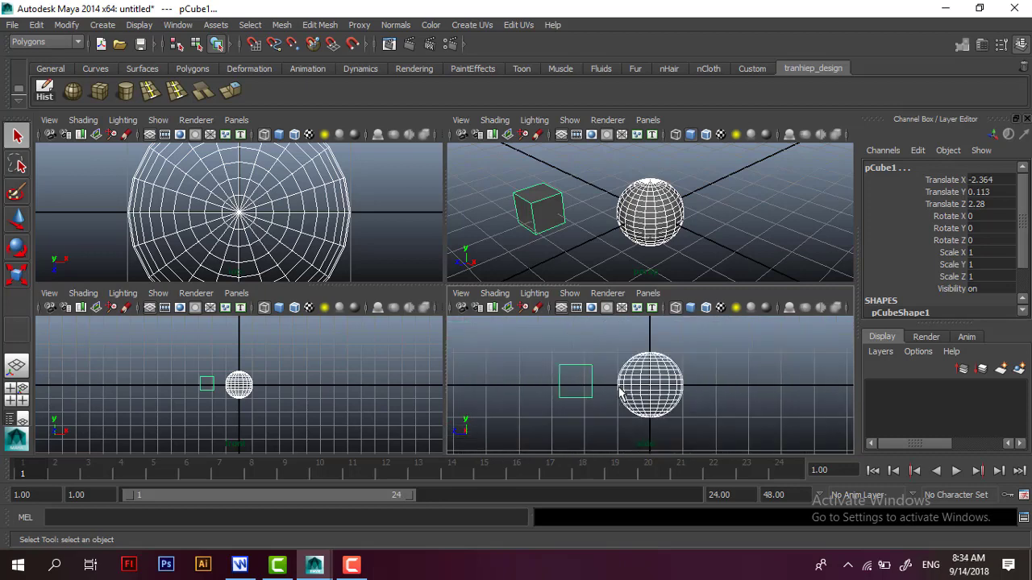
scroll(619, 394, up, 1)
scroll(619, 394, up, 1)
- Zoom the front view, select all with Ctrl+Shift+A, then deselect and smooth-shade perspective
click(280, 401)
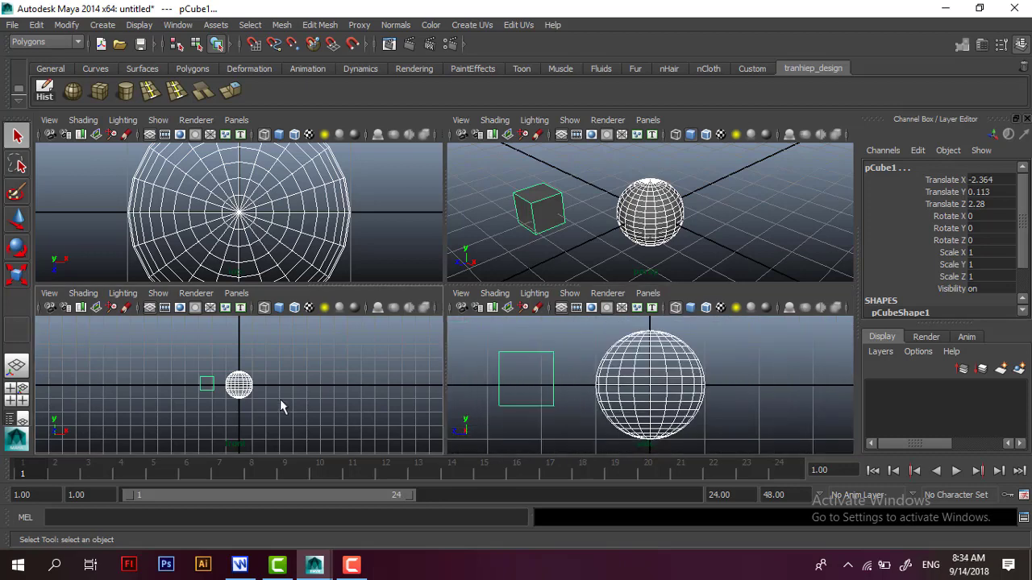
scroll(241, 391, up, 1)
scroll(233, 399, up, 2)
scroll(223, 410, up, 2)
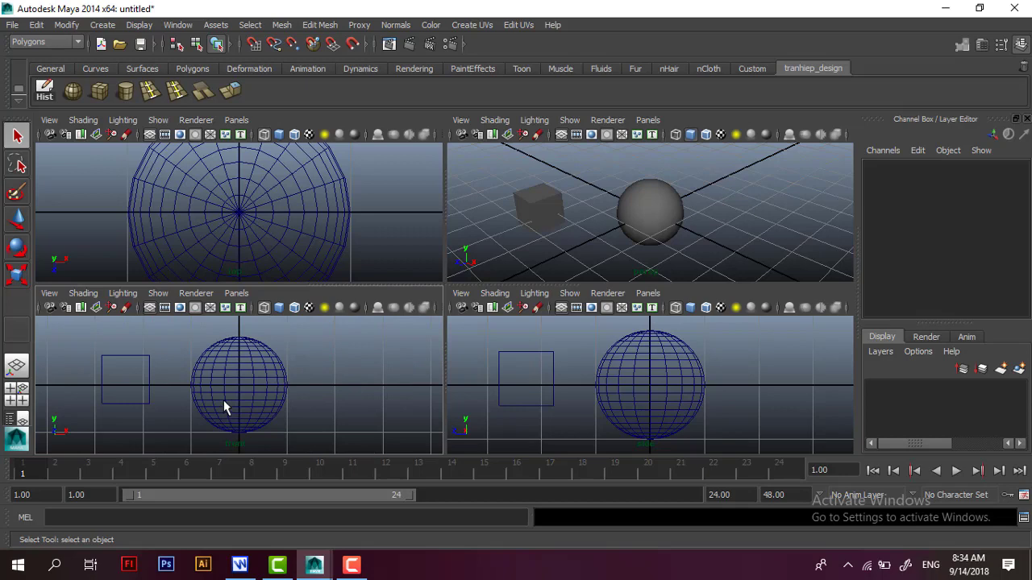
scroll(223, 400, up, 1)
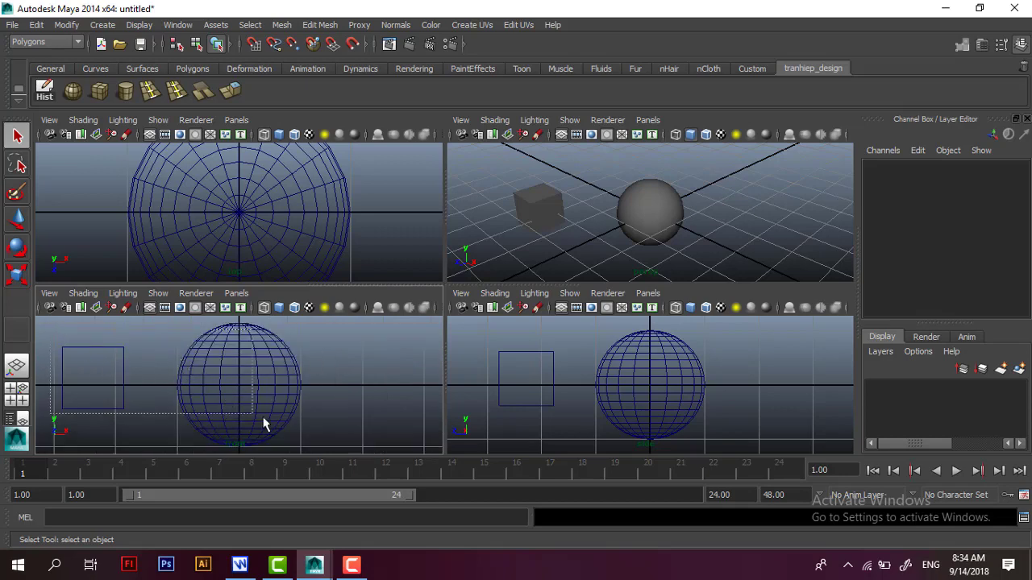
key(ctrl+shift+a)
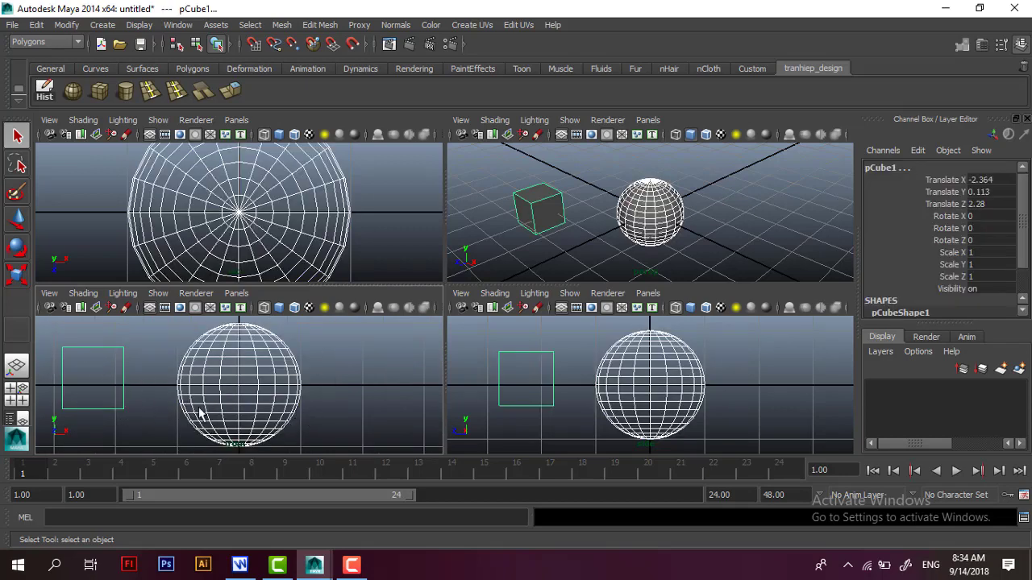
click(520, 185)
key(5)
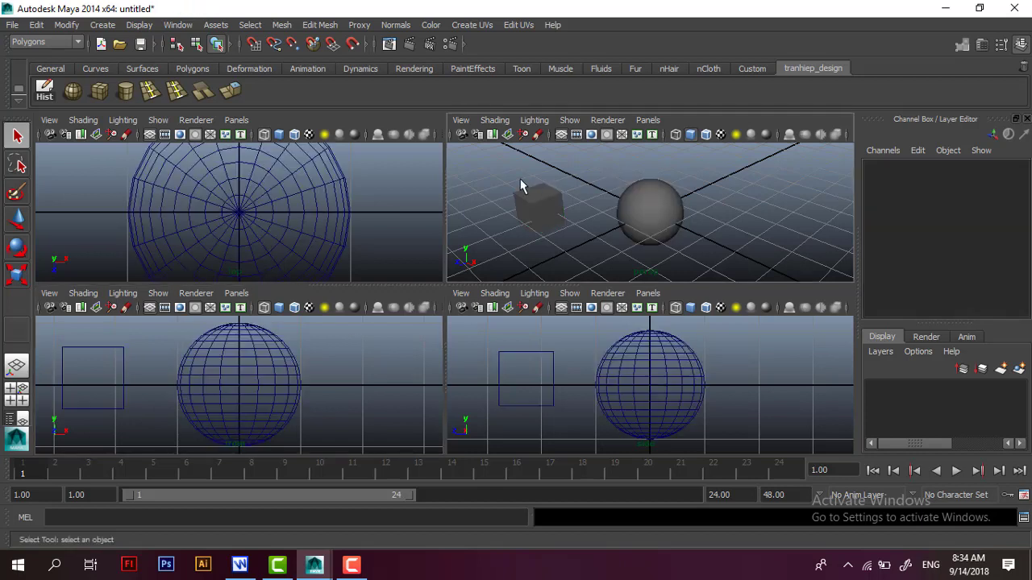
- Marquee-select both objects in the top view, clear it, and smooth-shade perspective again
click(379, 193)
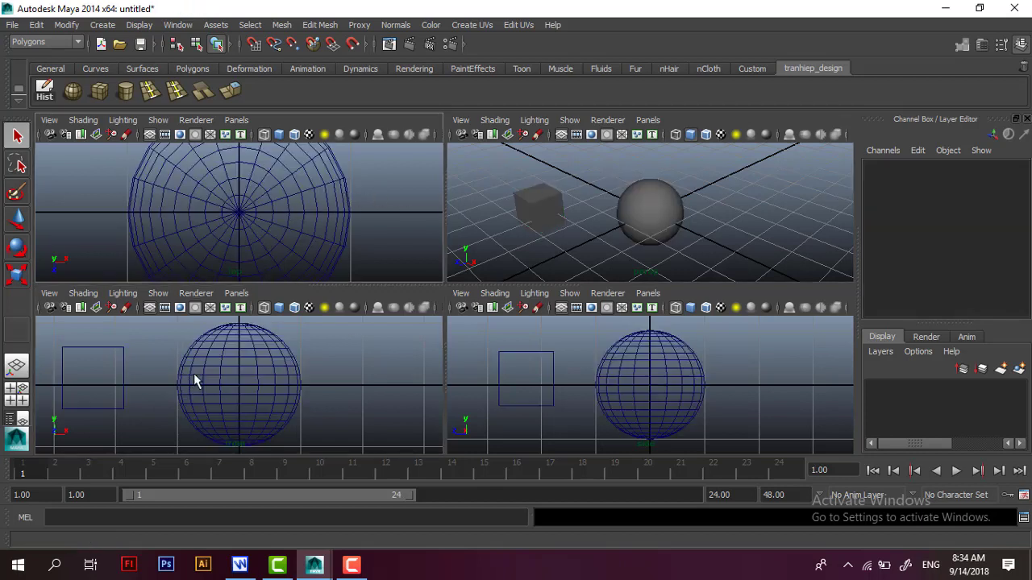
drag(544, 205, 758, 256)
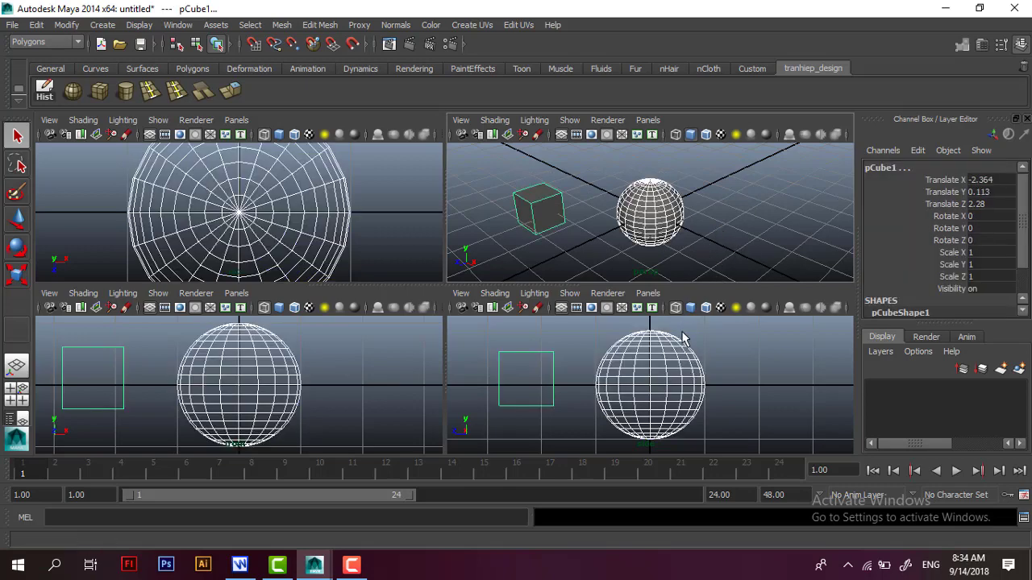
click(339, 361)
click(618, 382)
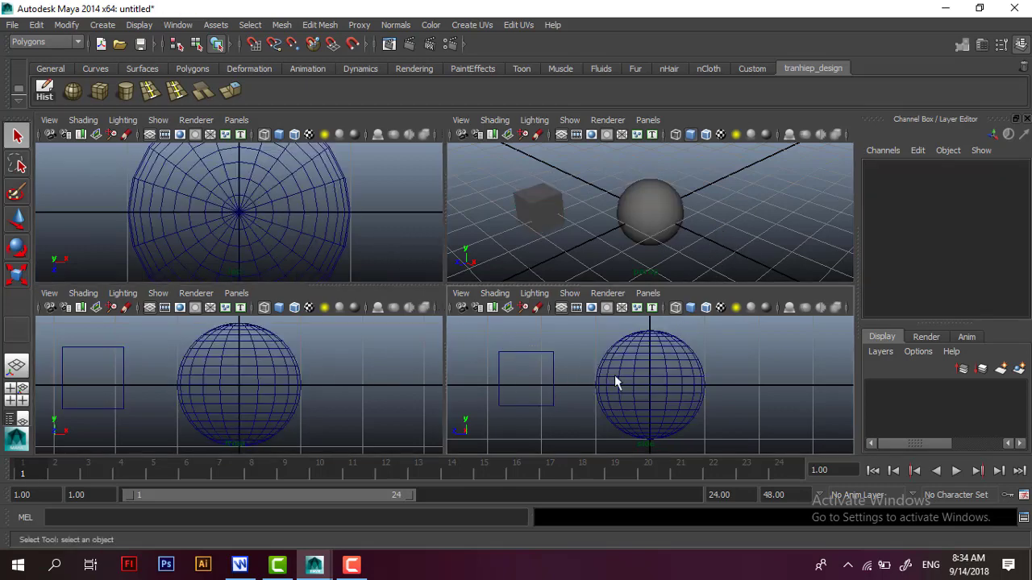
key(ctrl+z)
click(613, 239)
key(5)
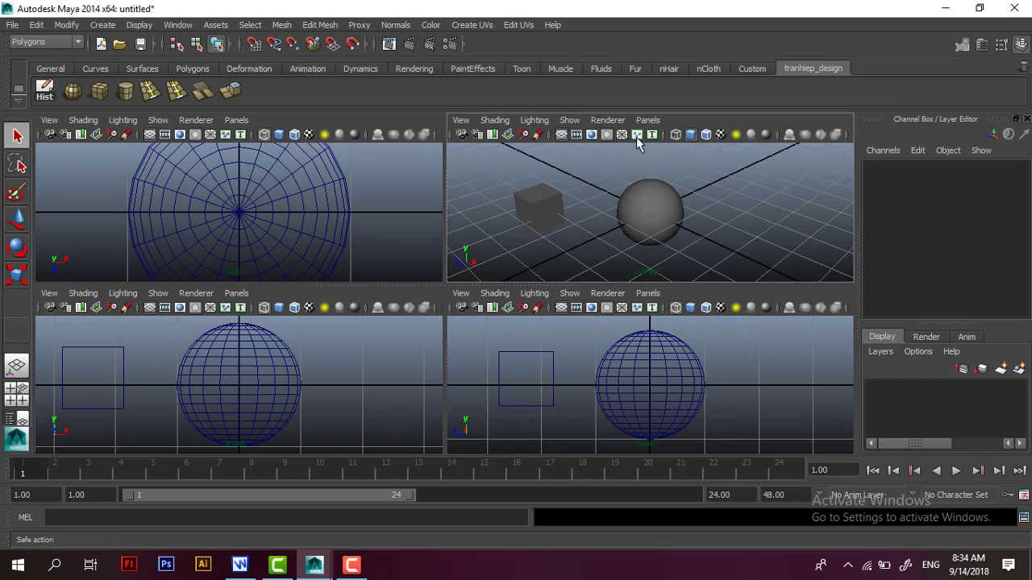
- Toggle the perspective grid off and on, and check the shading options menu
click(562, 136)
click(562, 135)
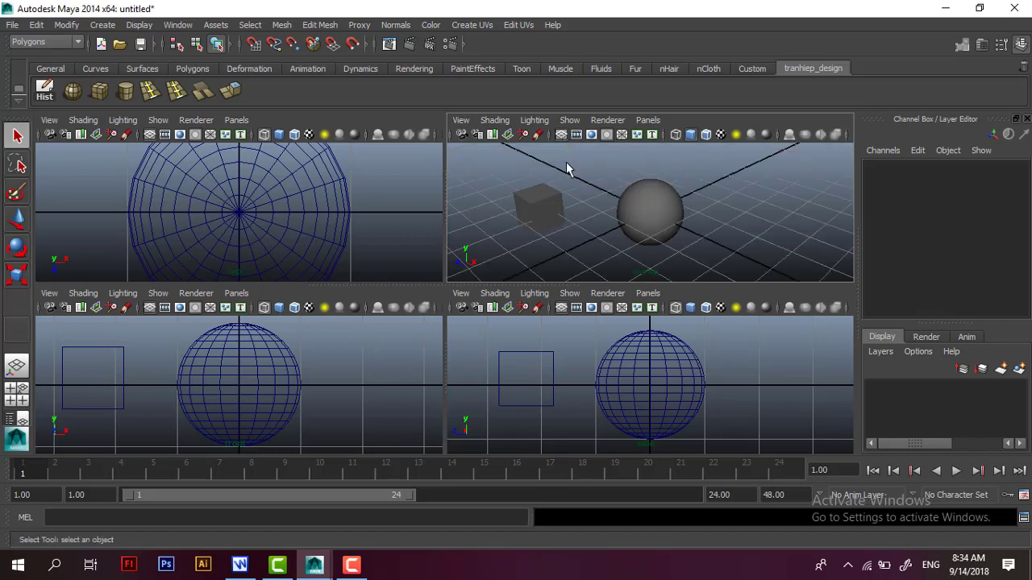
click(466, 121)
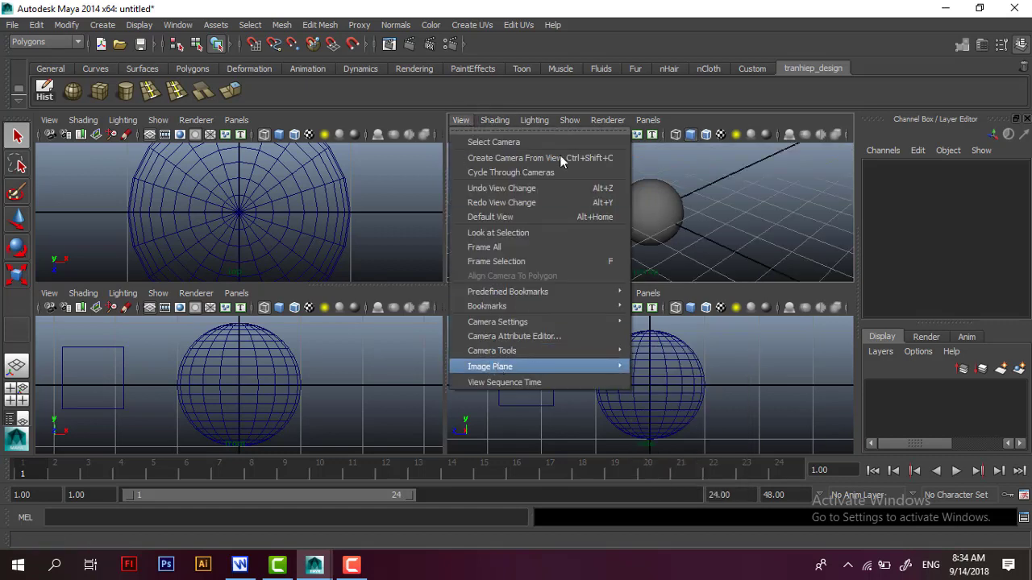
mouse_move(494, 120)
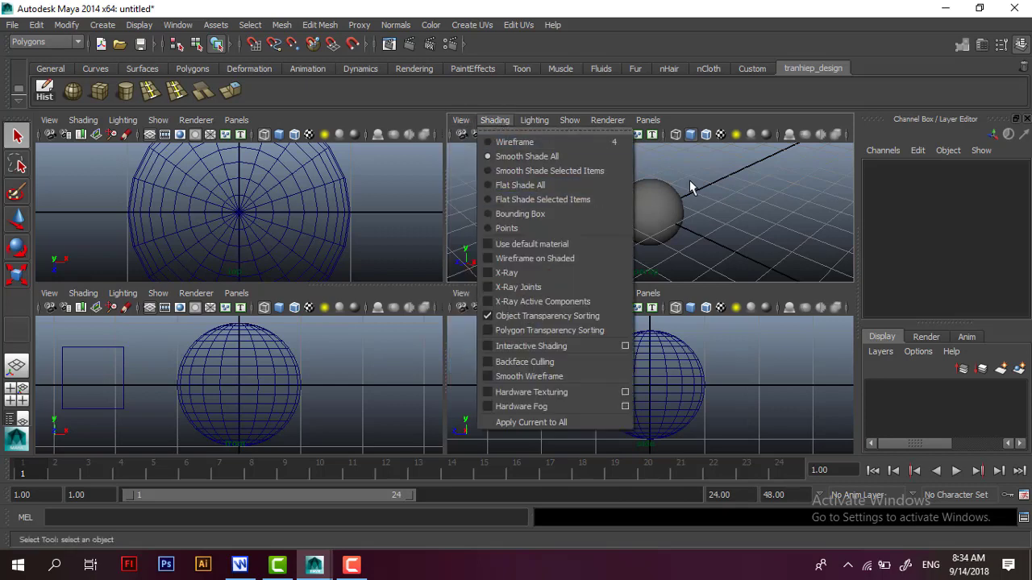
click(718, 191)
- View both selected objects in wireframe, restore smooth shading deselected, then return to the Writer lesson
drag(466, 181, 773, 248)
key(4)
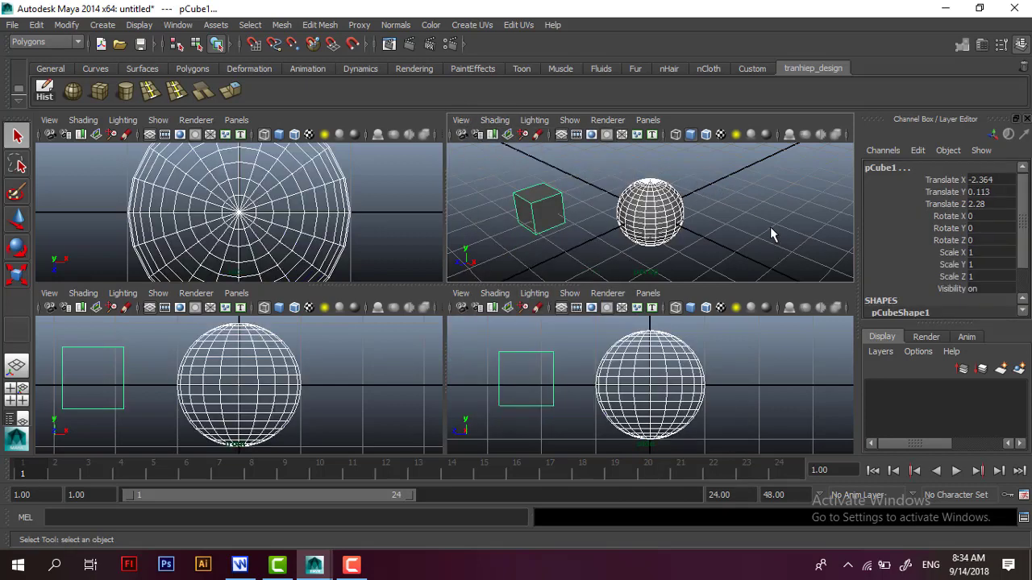
click(769, 212)
key(5)
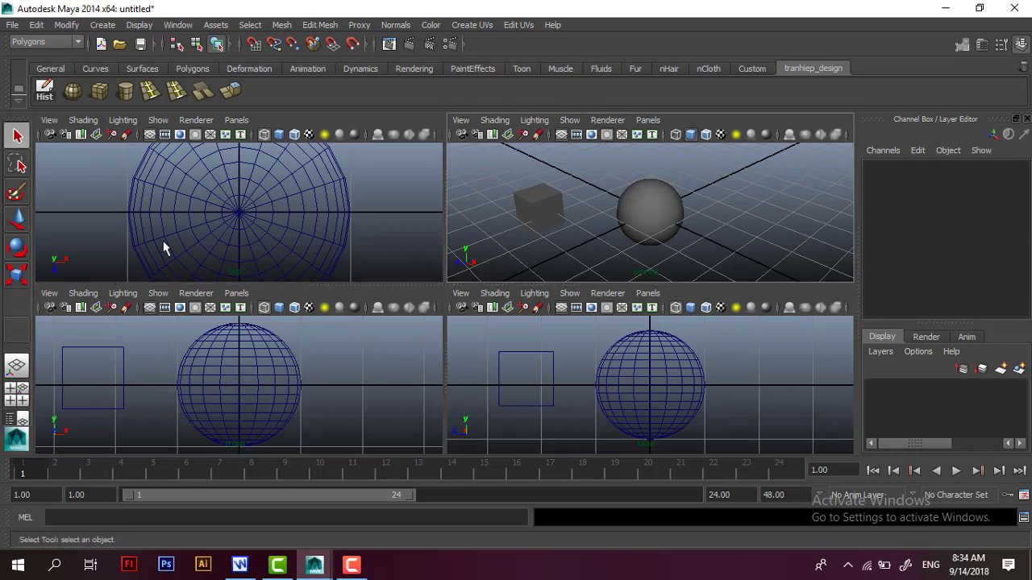
click(240, 565)
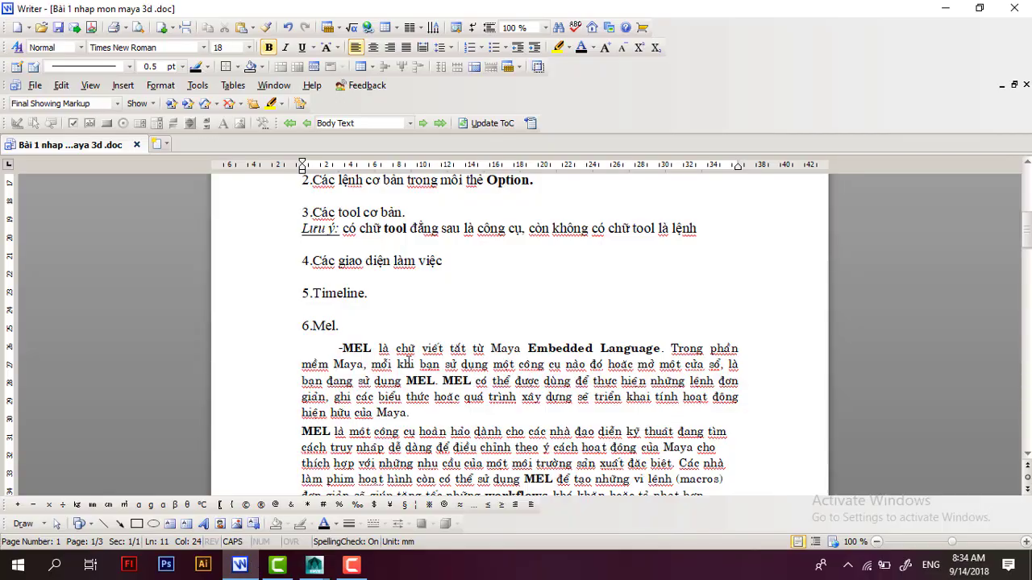
- Scroll to '1/ Thao tác cơ bản' and highlight its heading and camera-controls list
scroll(409, 364, down, 5)
scroll(408, 361, down, 5)
scroll(408, 369, down, 5)
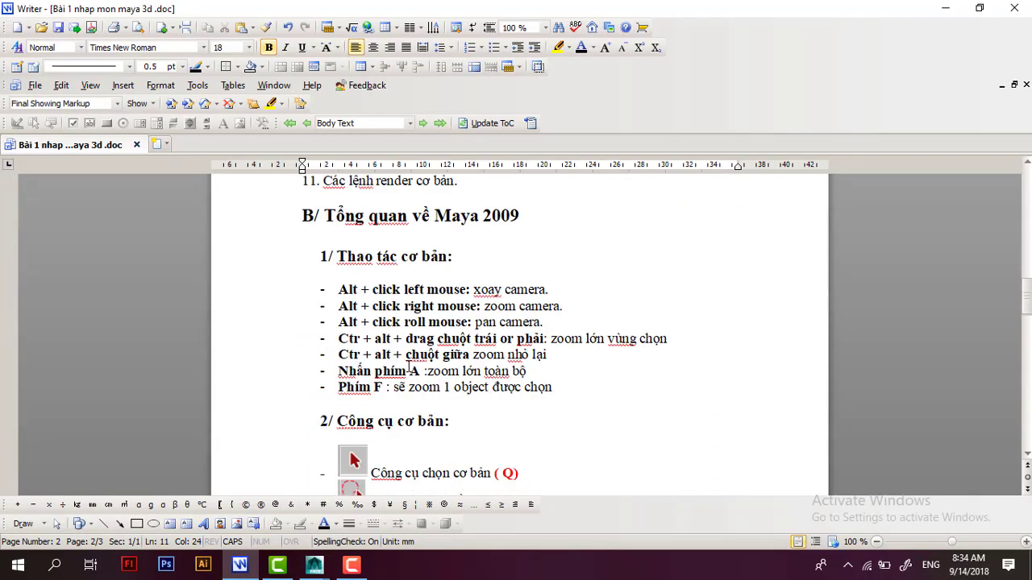
scroll(416, 313, up, 1)
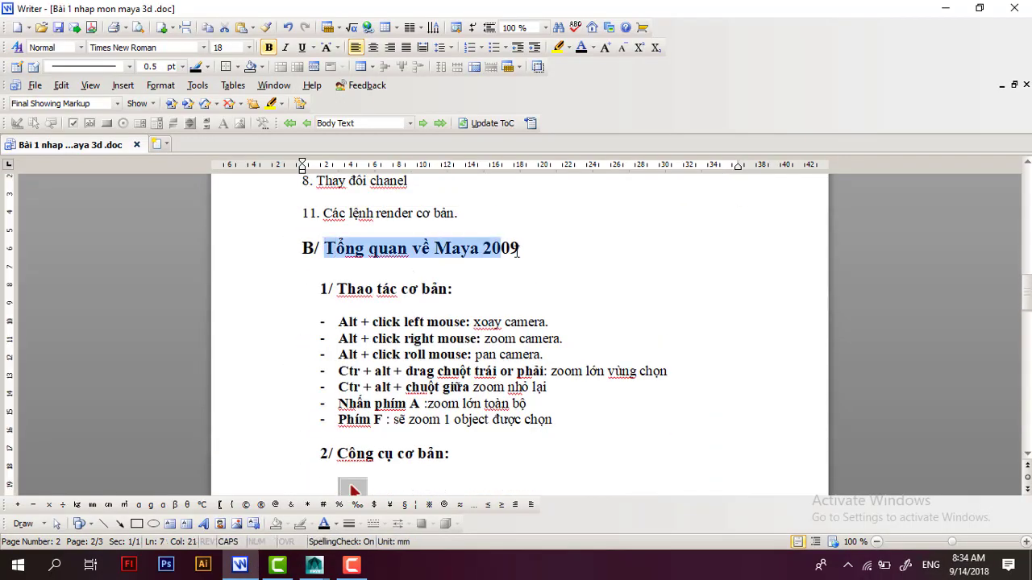
drag(324, 248, 520, 251)
scroll(503, 324, down, 1)
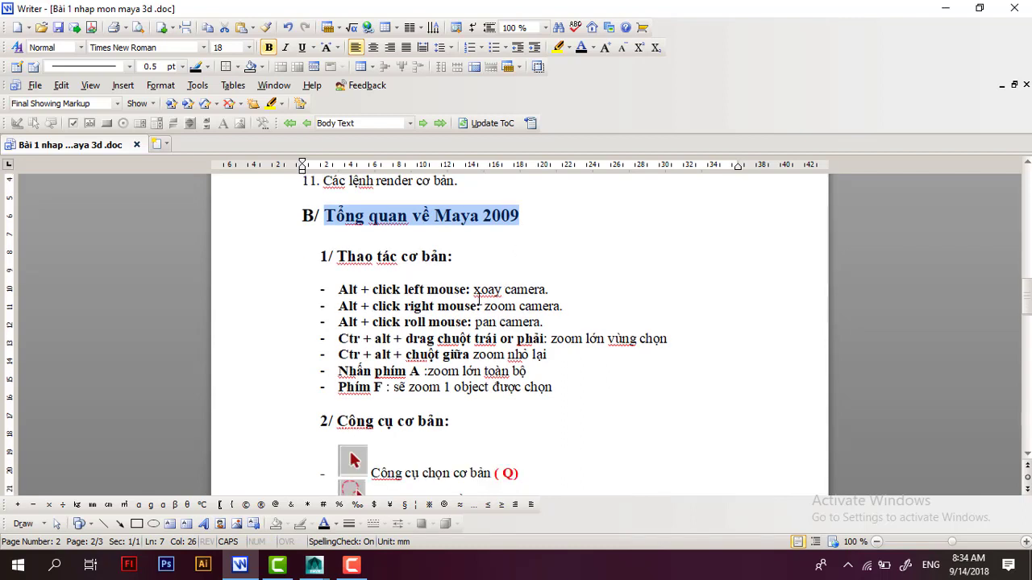
click(450, 257)
drag(321, 257, 474, 263)
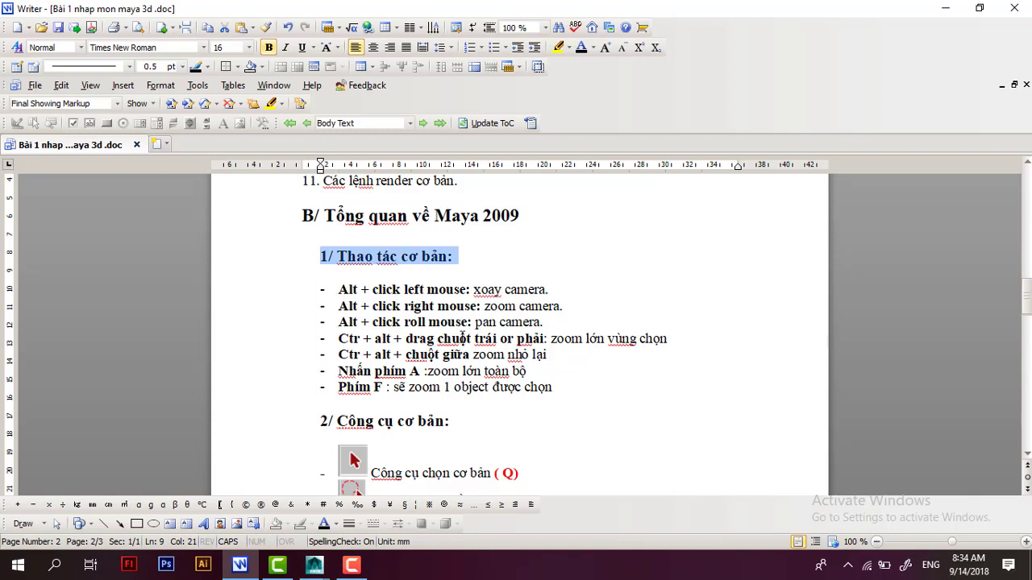
drag(554, 386, 285, 290)
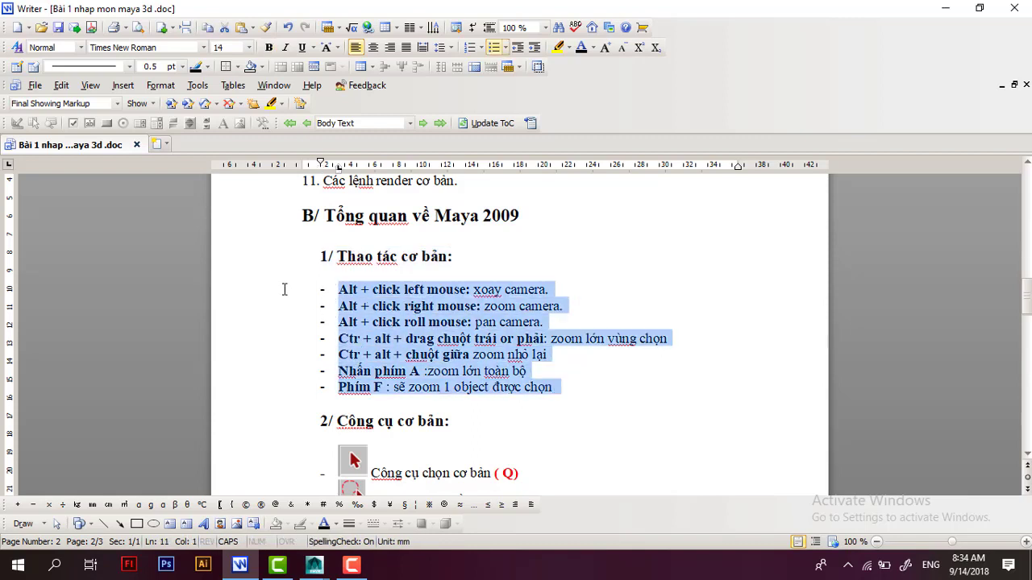
click(463, 255)
scroll(346, 315, down, 1)
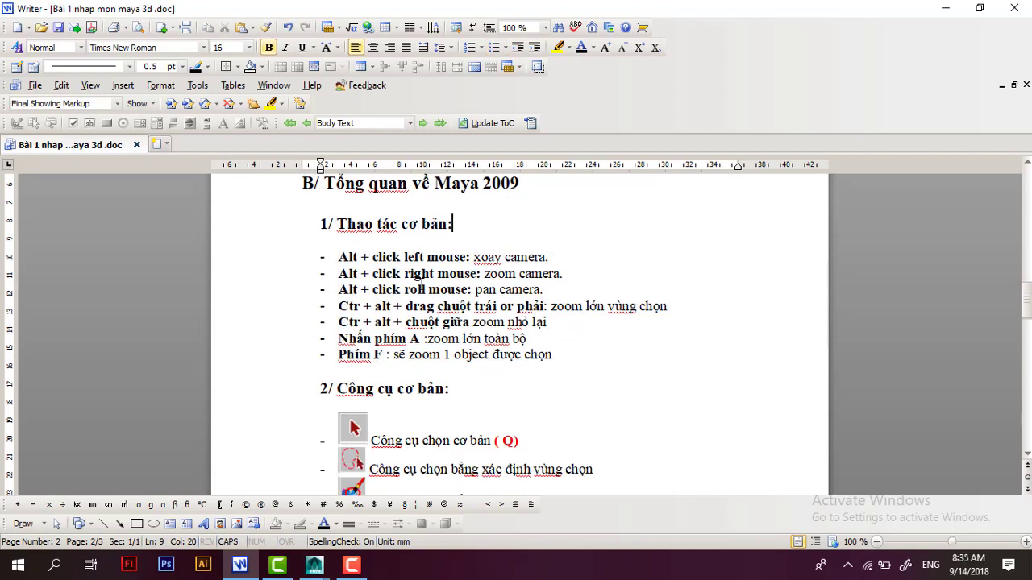
scroll(421, 280, down, 1)
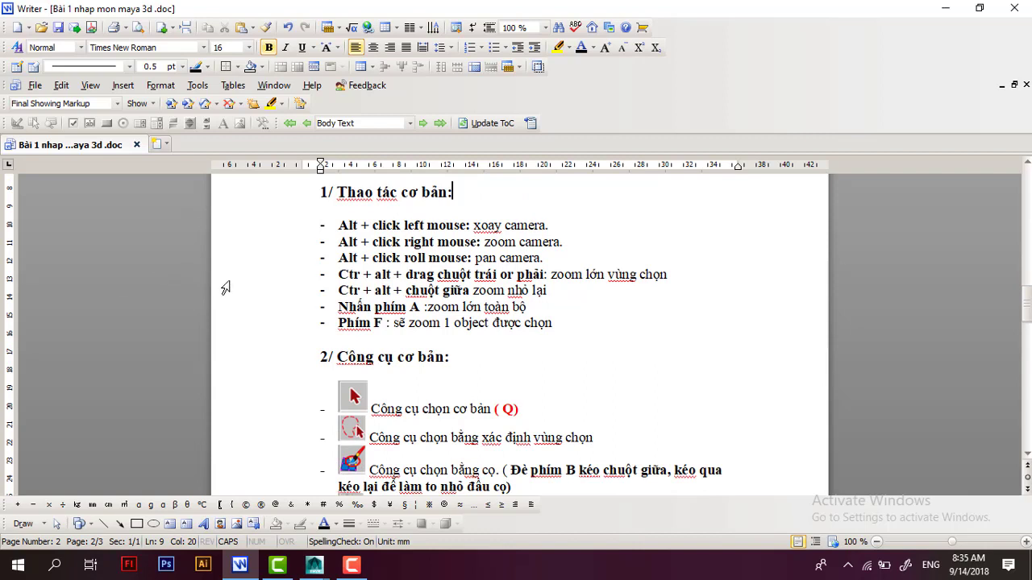
- Highlight the 'xoay camera' and 'zoom camera' shortcut lines phrase by phrase
drag(339, 226, 545, 225)
click(506, 226)
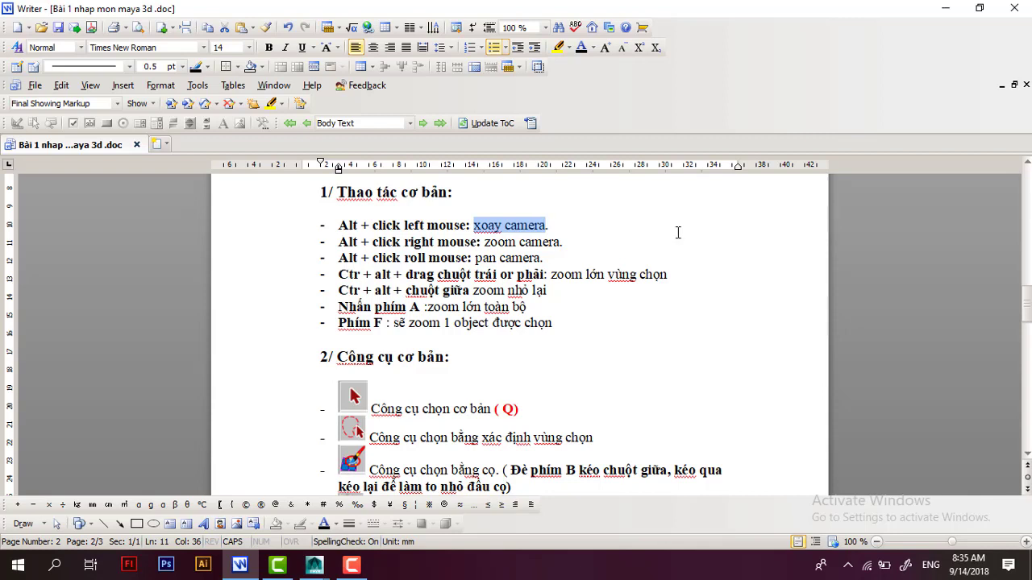
drag(342, 241, 476, 241)
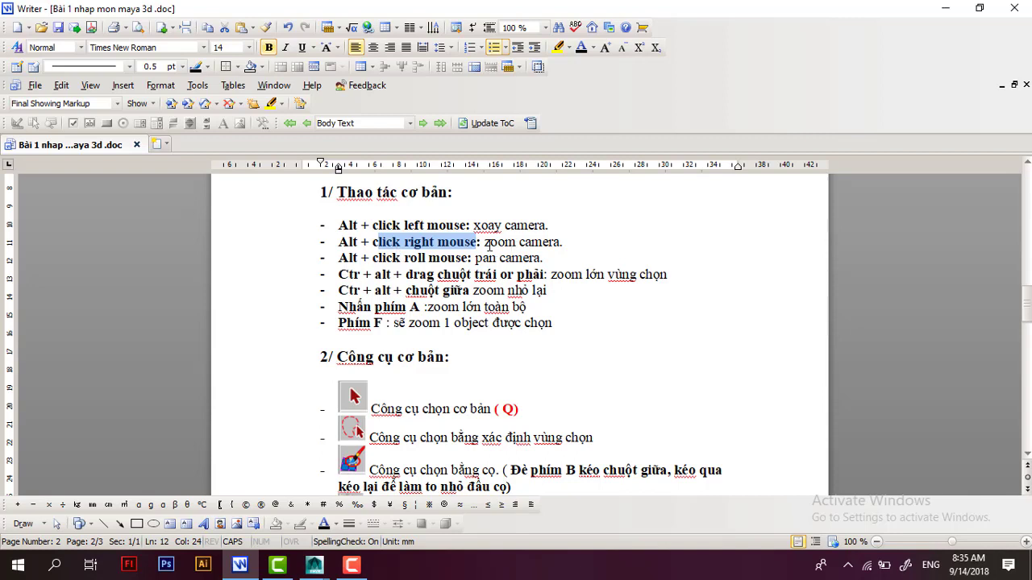
drag(485, 242, 577, 246)
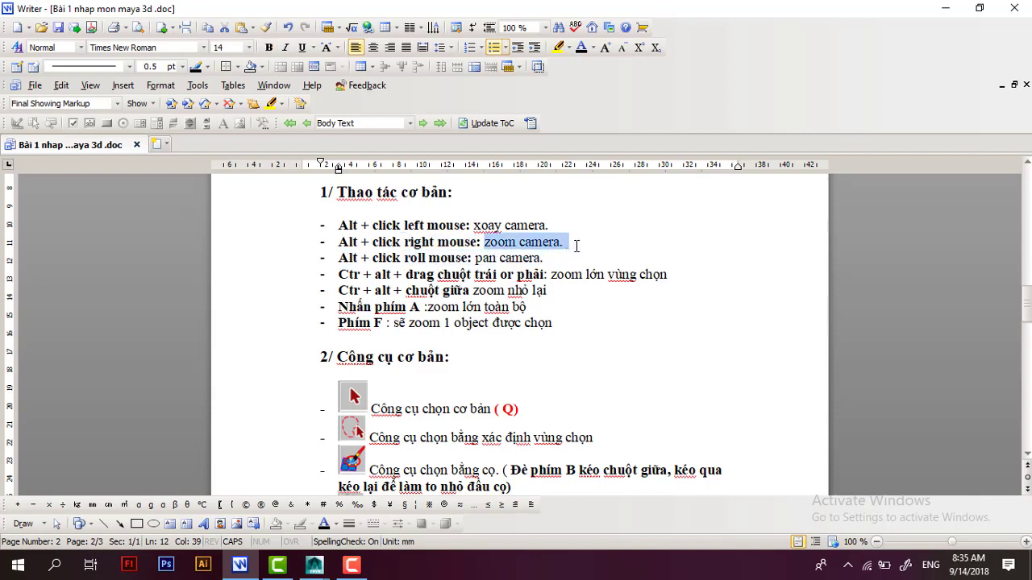
click(315, 564)
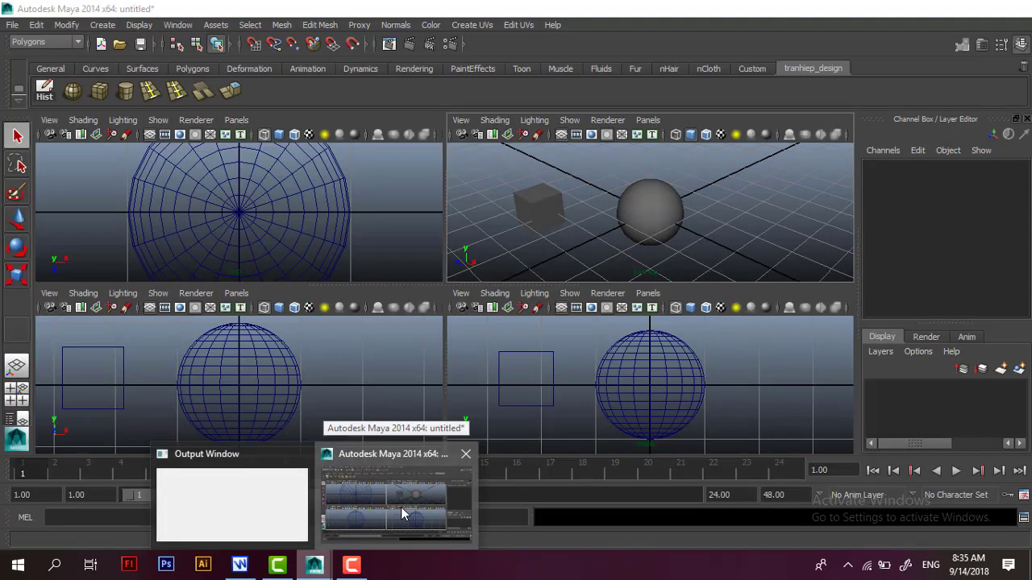
- Back in Maya, toggle Space between the maximized perspective, front and side views and the four-view layout
click(400, 508)
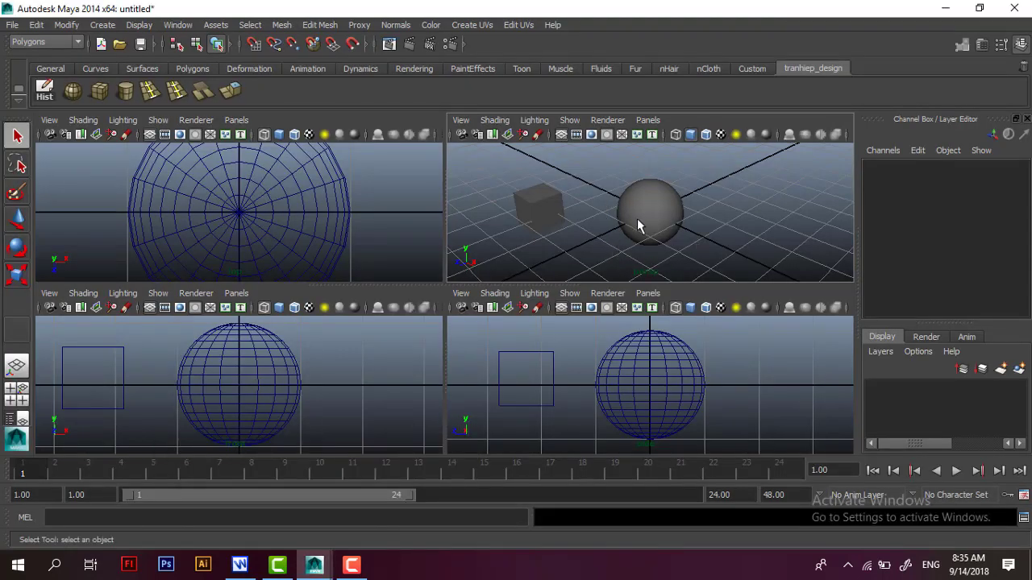
key(space)
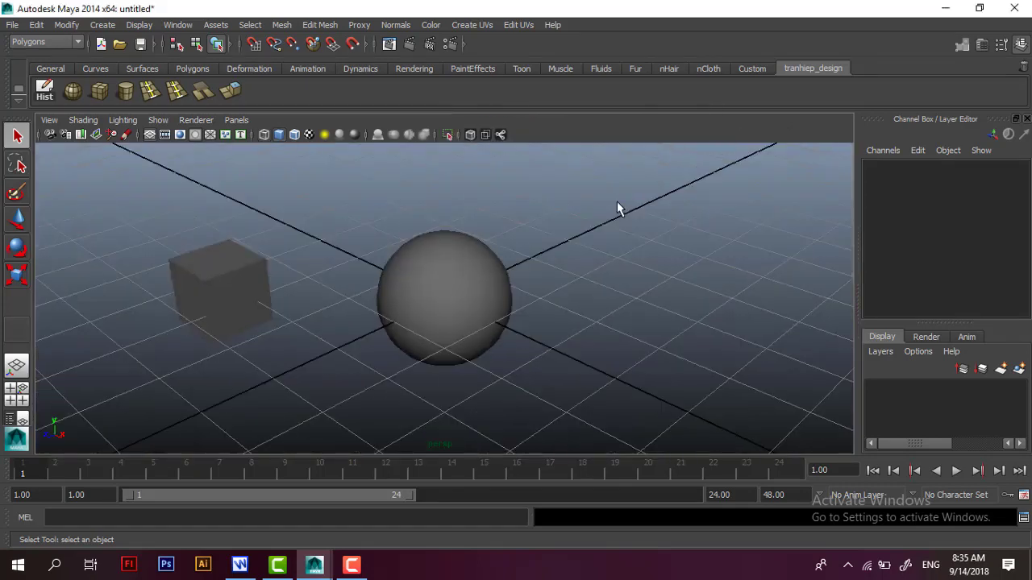
key(space)
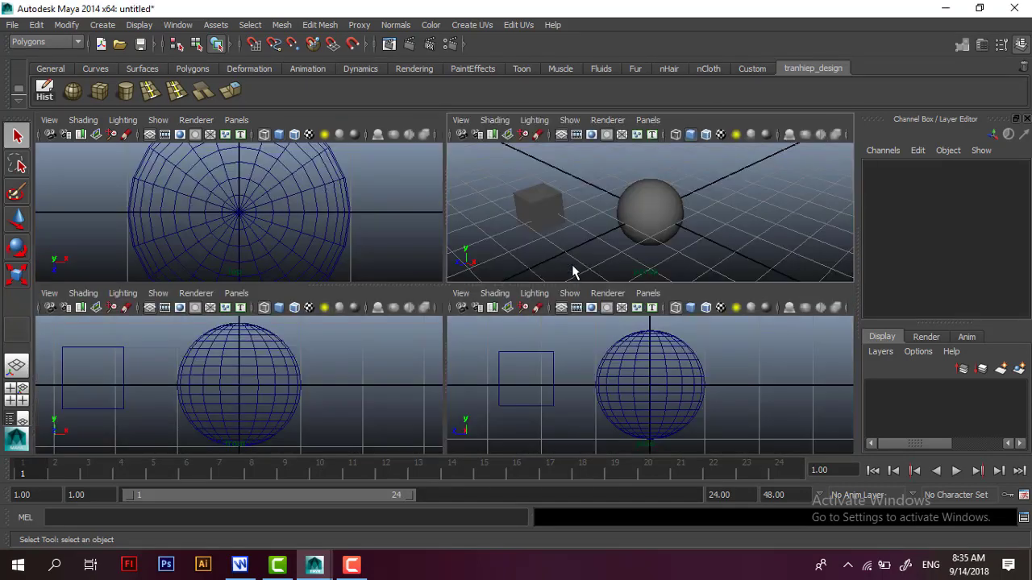
key(space)
key(space)
key(space)
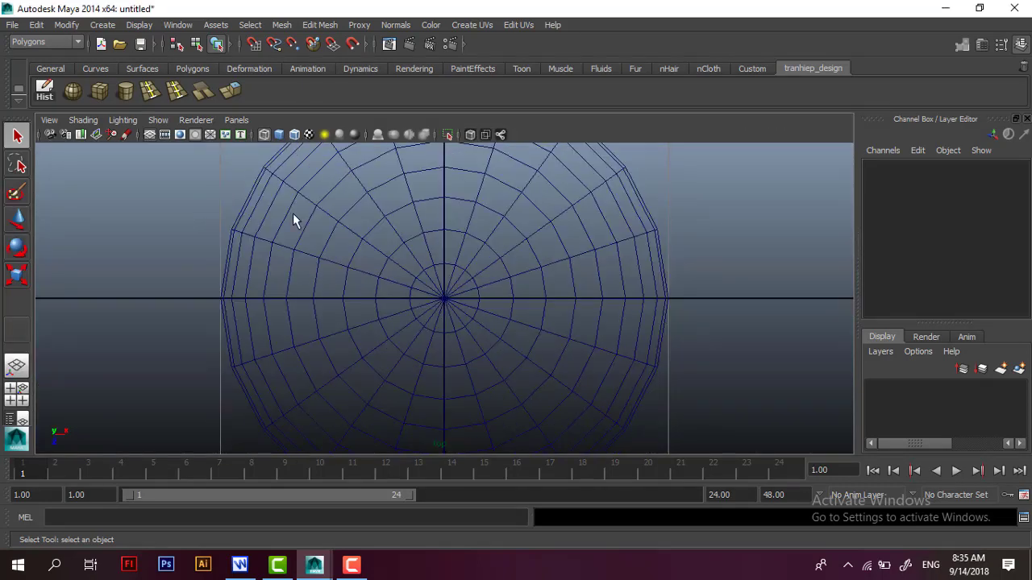
key(space)
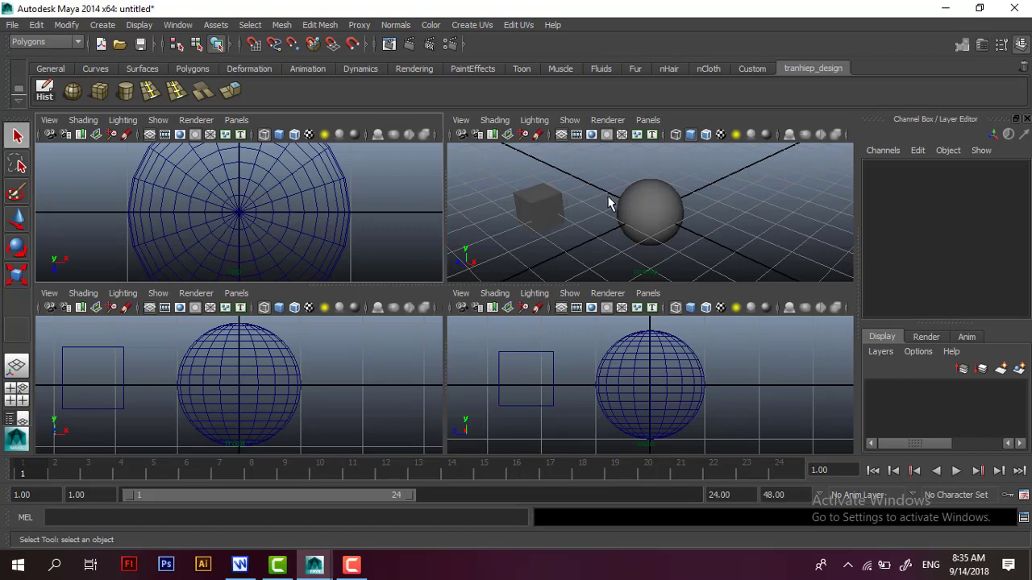
key(space)
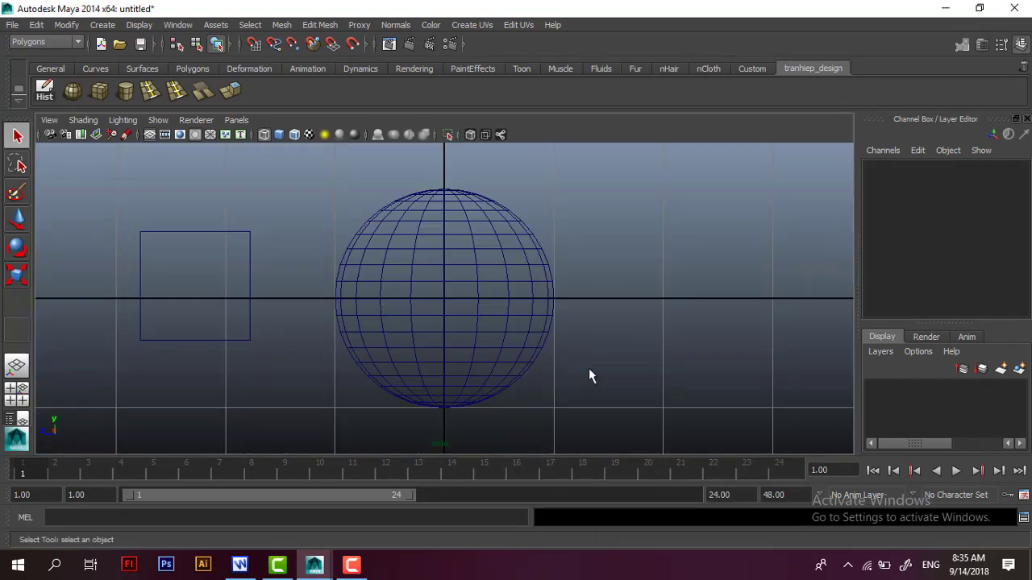
key(space)
key(space)
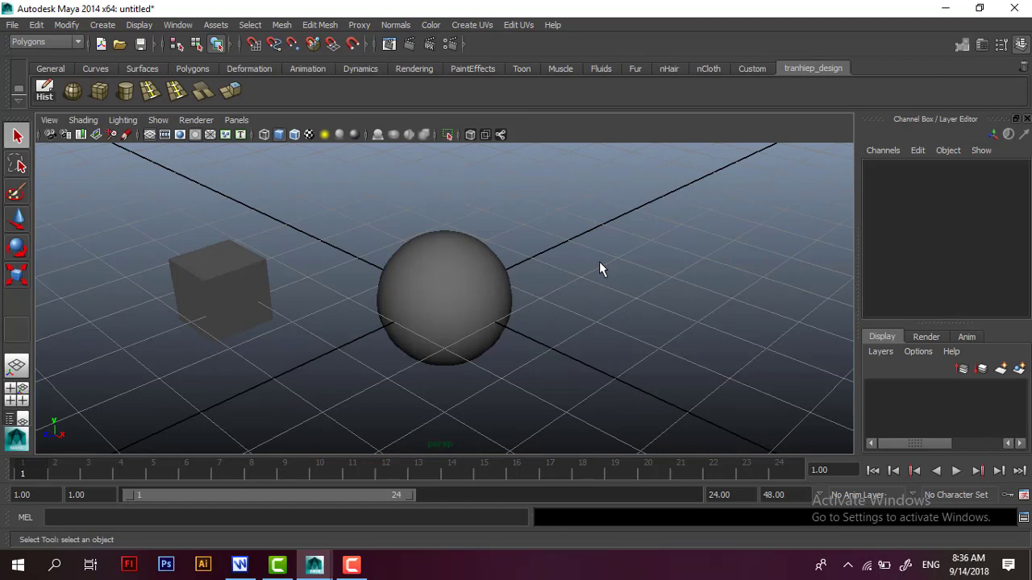
key(space)
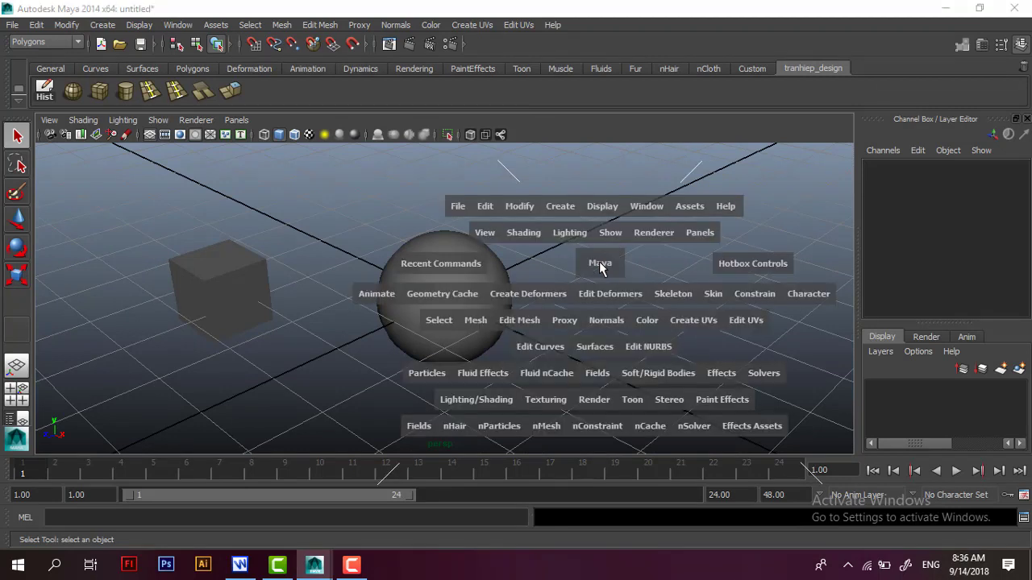
key(space)
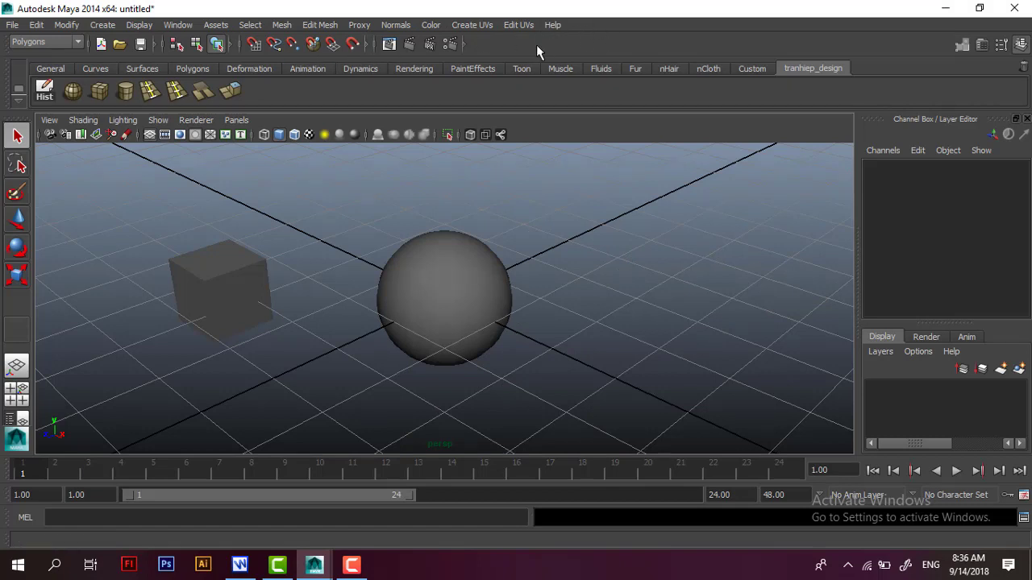
key(space)
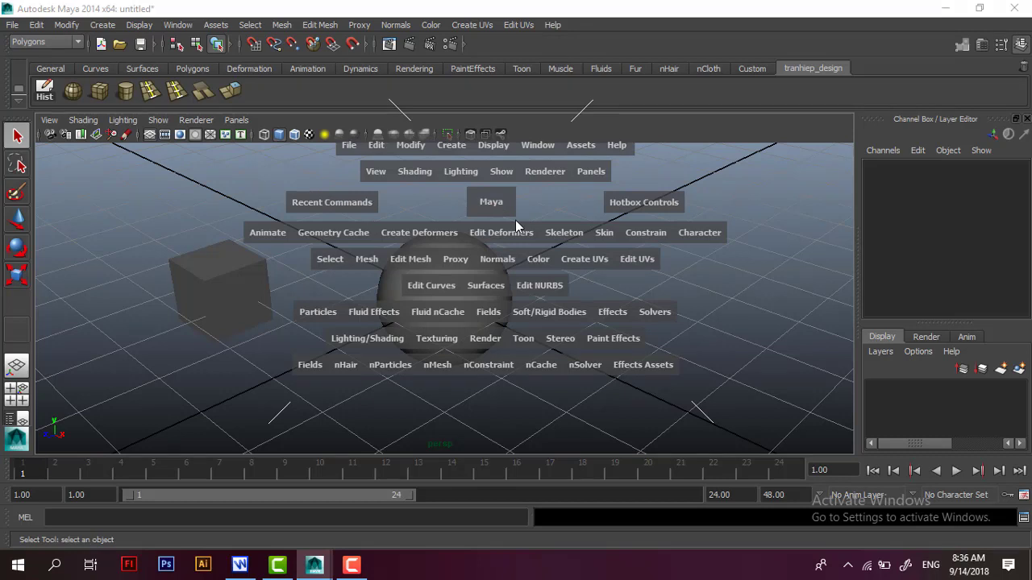
key(space)
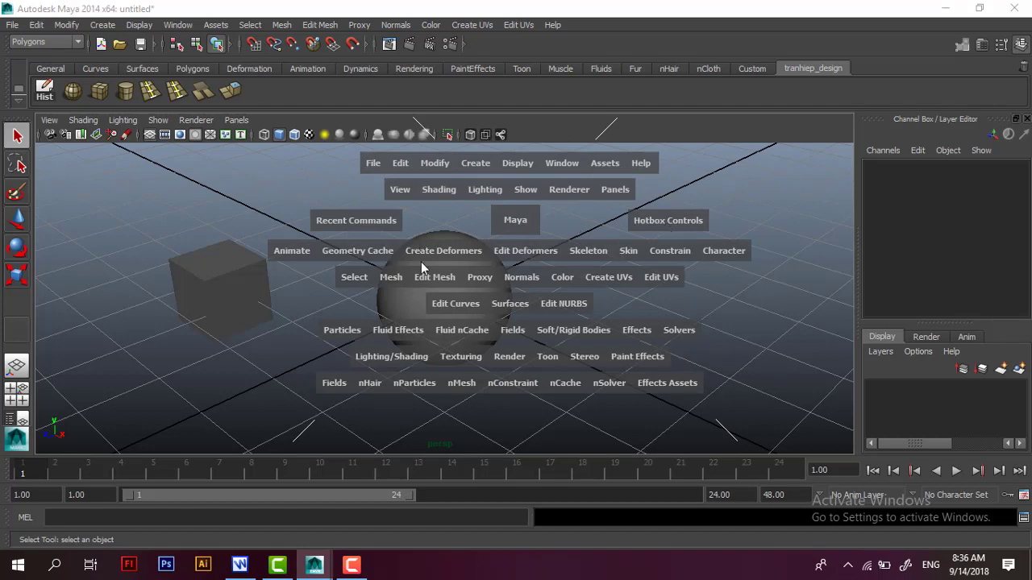
key(space)
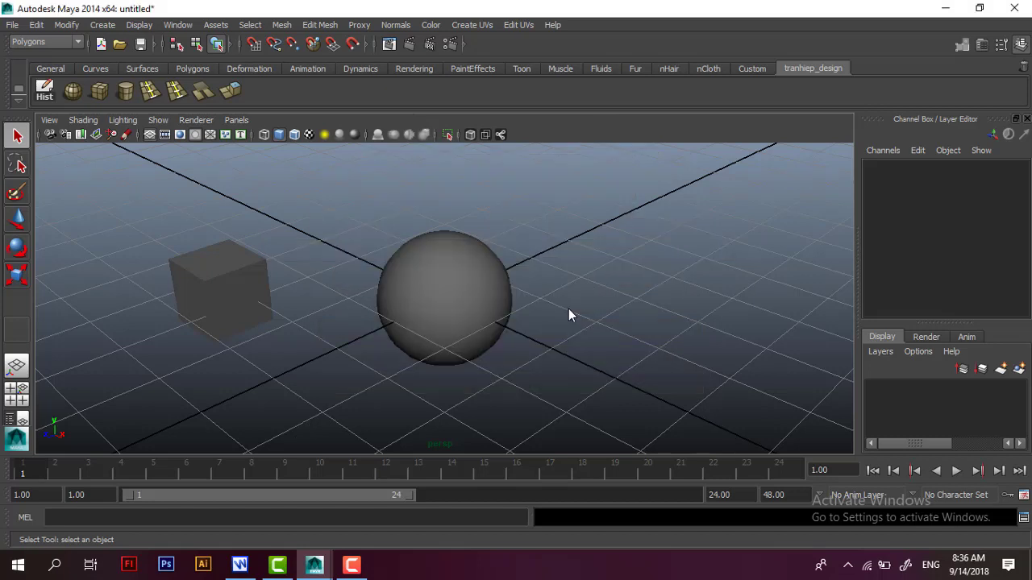
key(space)
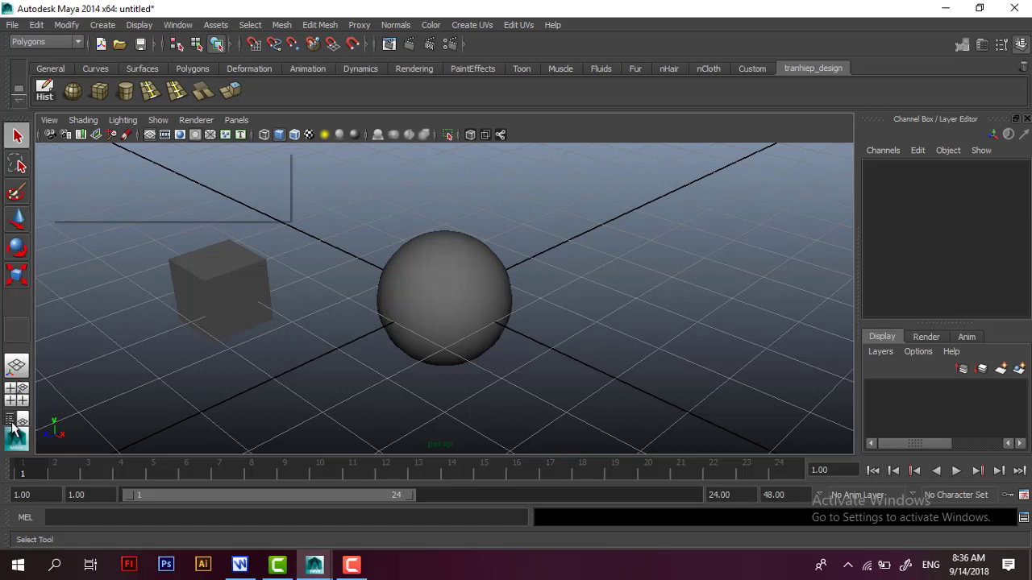
- Switch between Four View and Single Perspective layouts, ending on top, perspective, front and side views
click(97, 322)
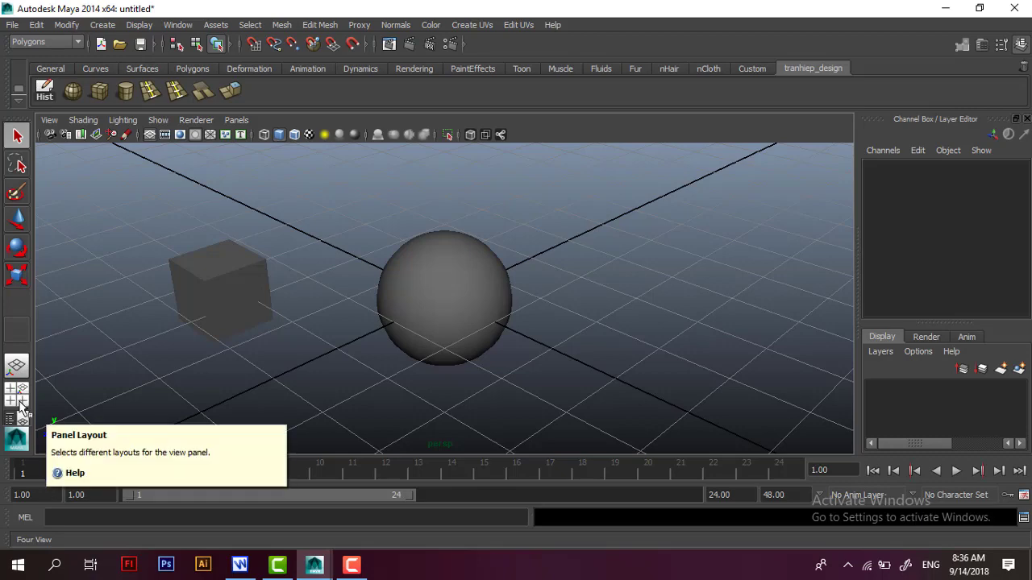
click(19, 406)
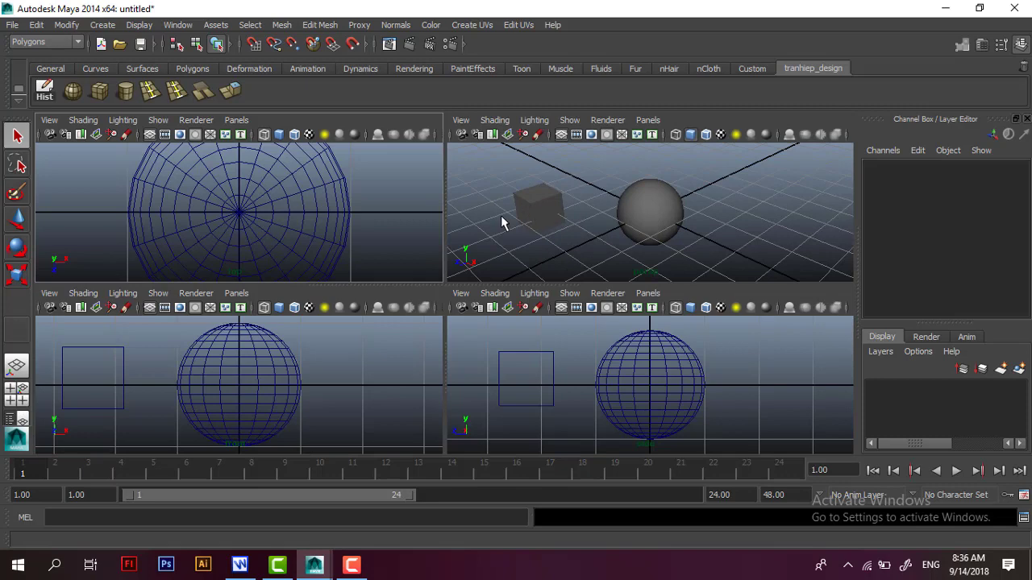
click(25, 367)
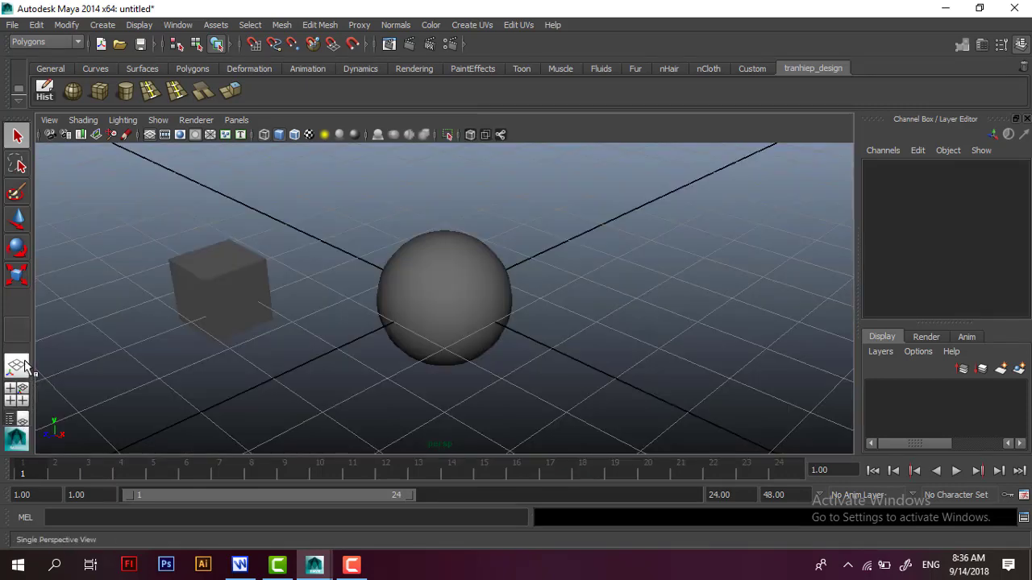
click(19, 400)
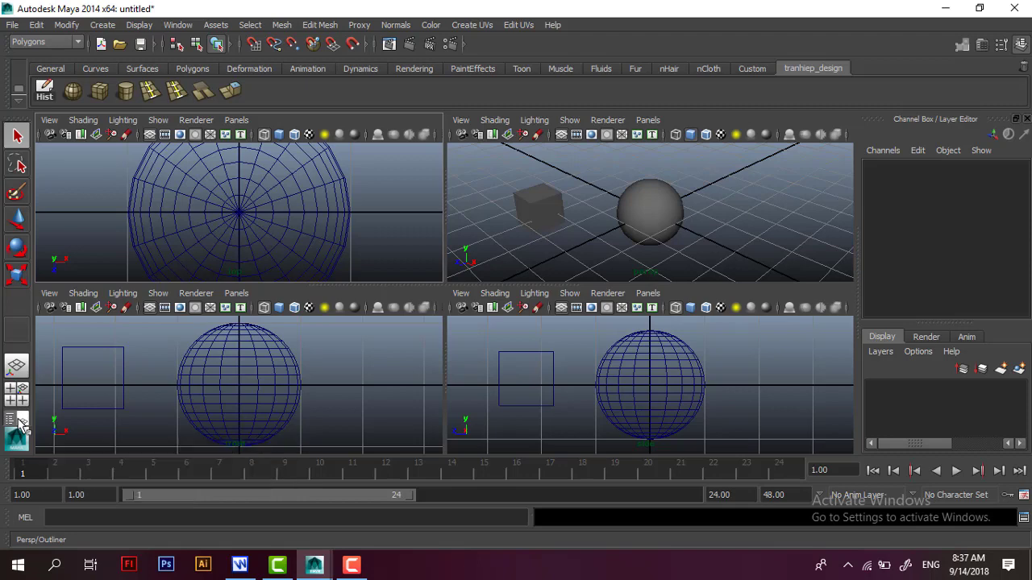
- Show the Persp/Outliner layout and select the persp, top and front cameras, pSphere1, pCube1 and defaultLightSet
click(19, 421)
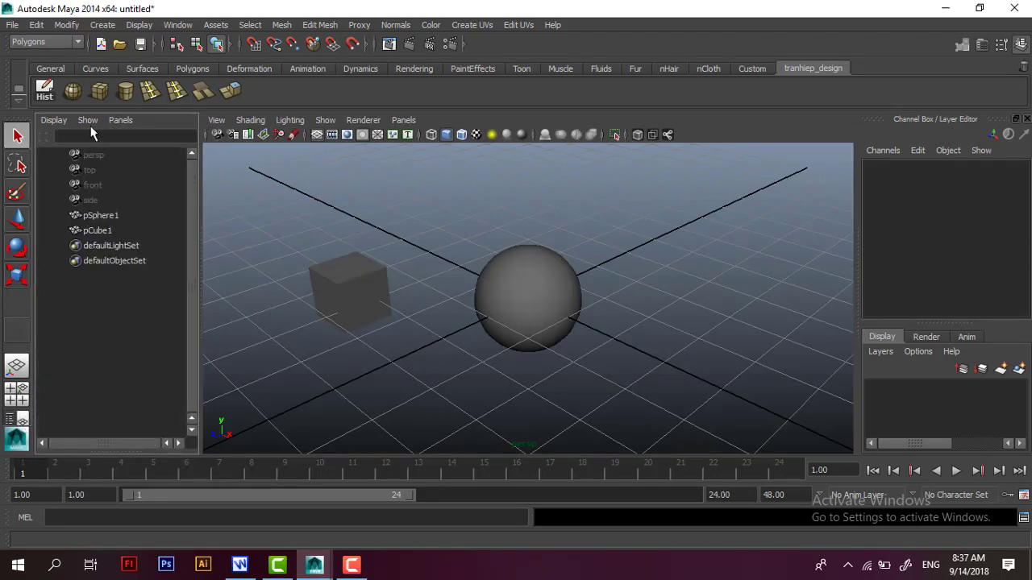
click(87, 154)
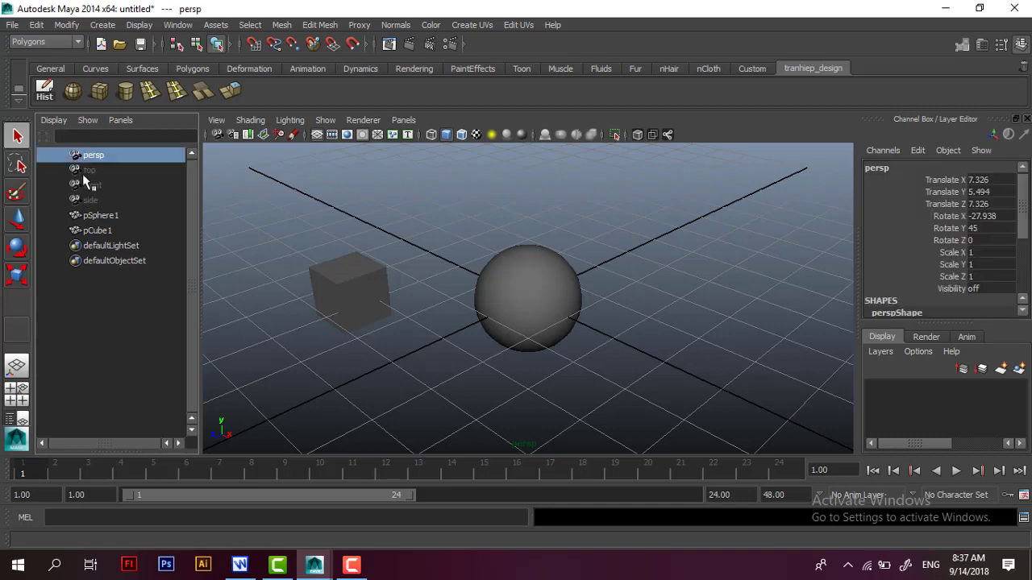
click(87, 172)
click(86, 185)
click(86, 215)
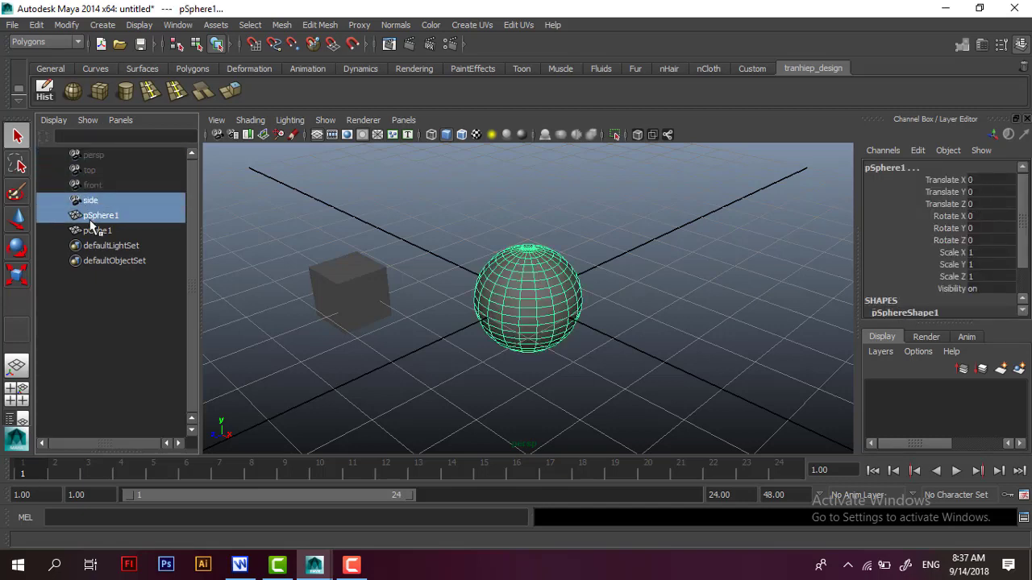
click(89, 231)
click(96, 246)
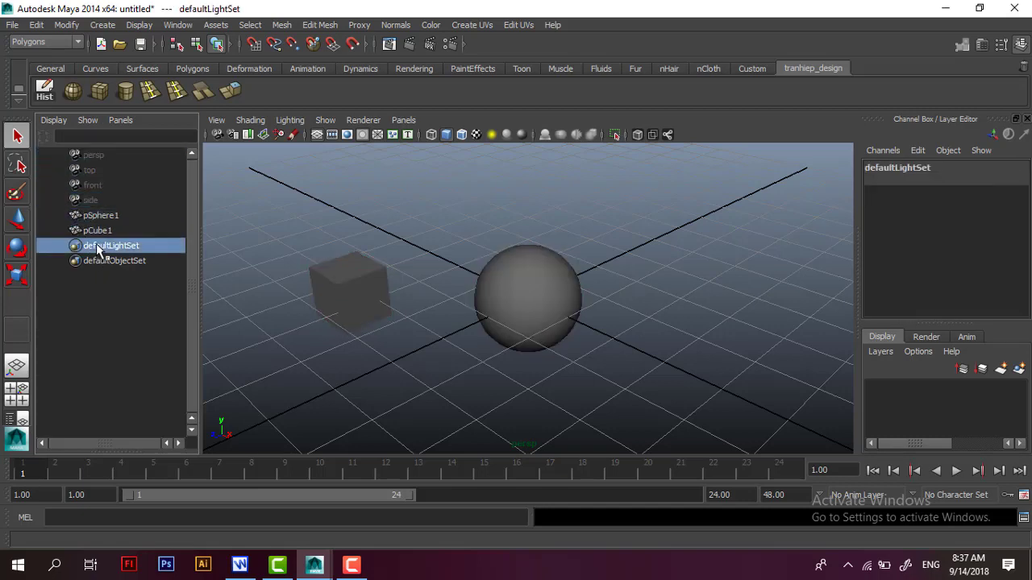
- Select pSphere1, the top and side cameras, pCube1 and defaultObjectSet, then go back to Single Perspective View
click(86, 214)
click(93, 170)
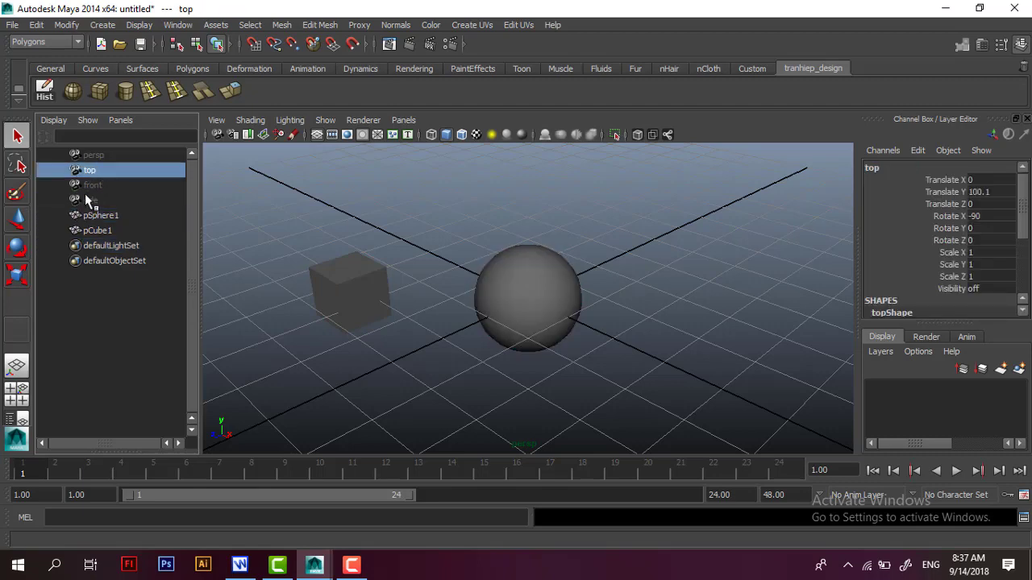
click(86, 200)
click(87, 216)
click(87, 230)
click(86, 260)
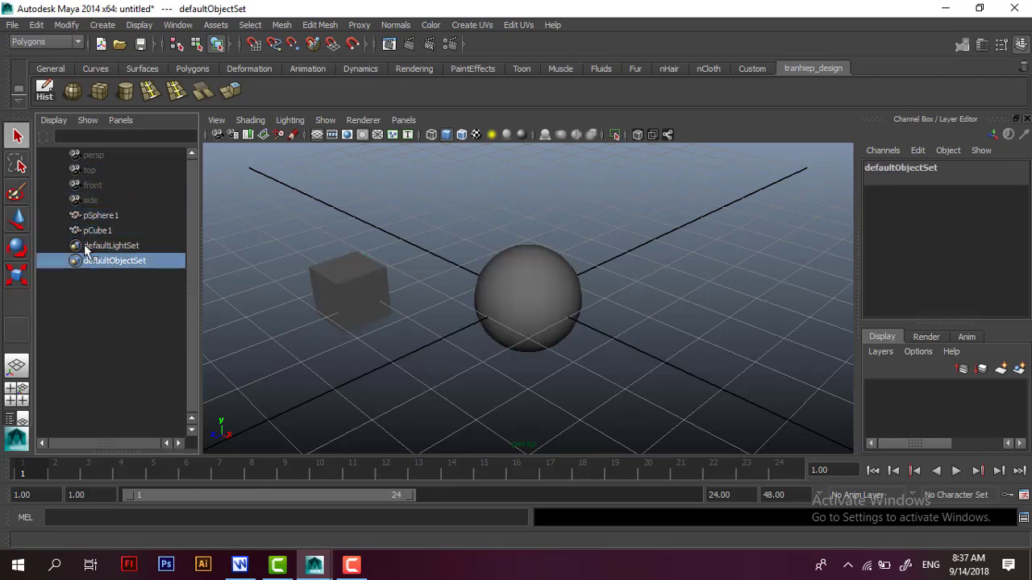
click(16, 367)
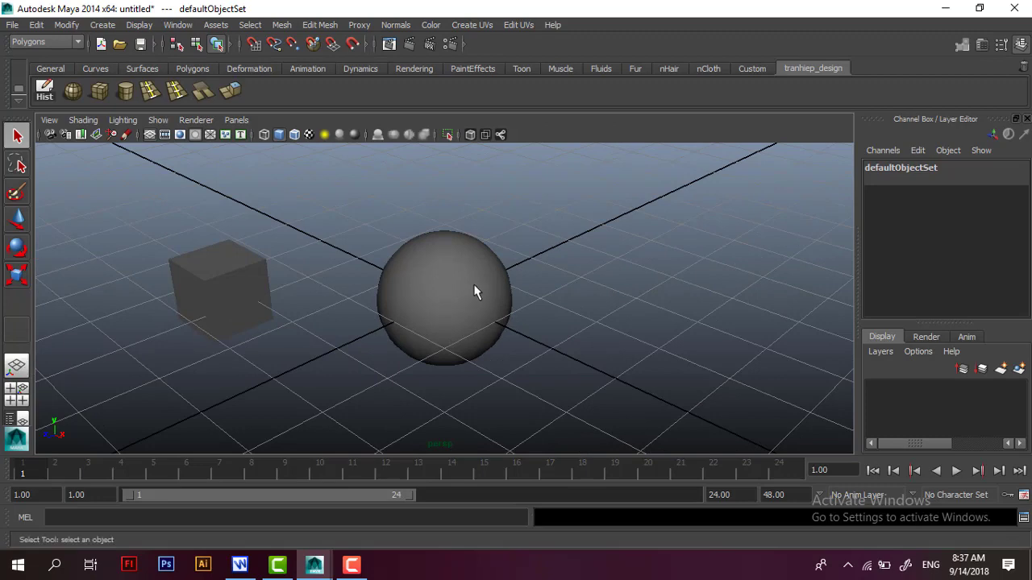
- Toggle Space through four panes, maximized top and maximized perspective views, then hold Space for the hotbox
key(space)
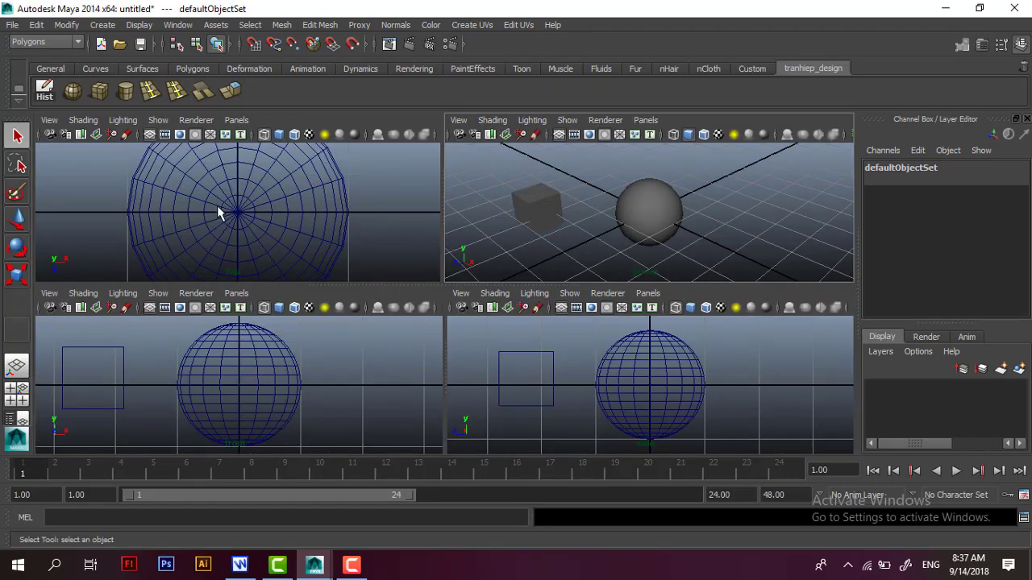
key(space)
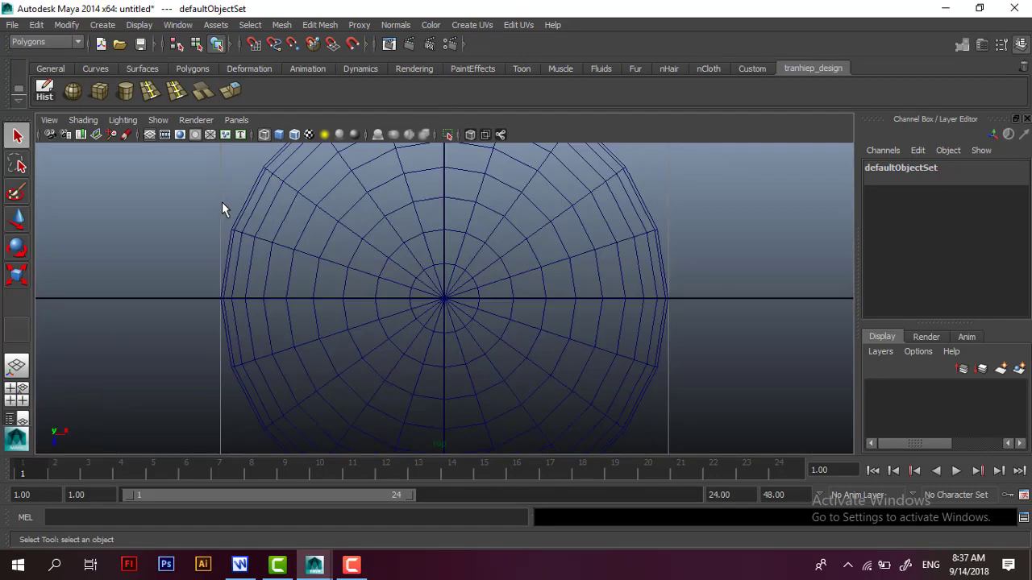
key(space)
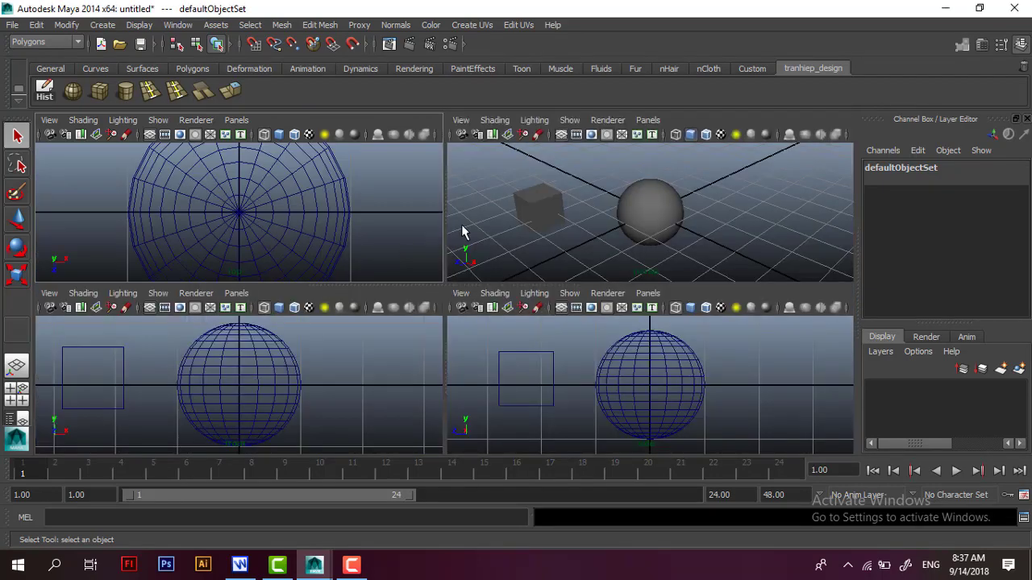
key(space)
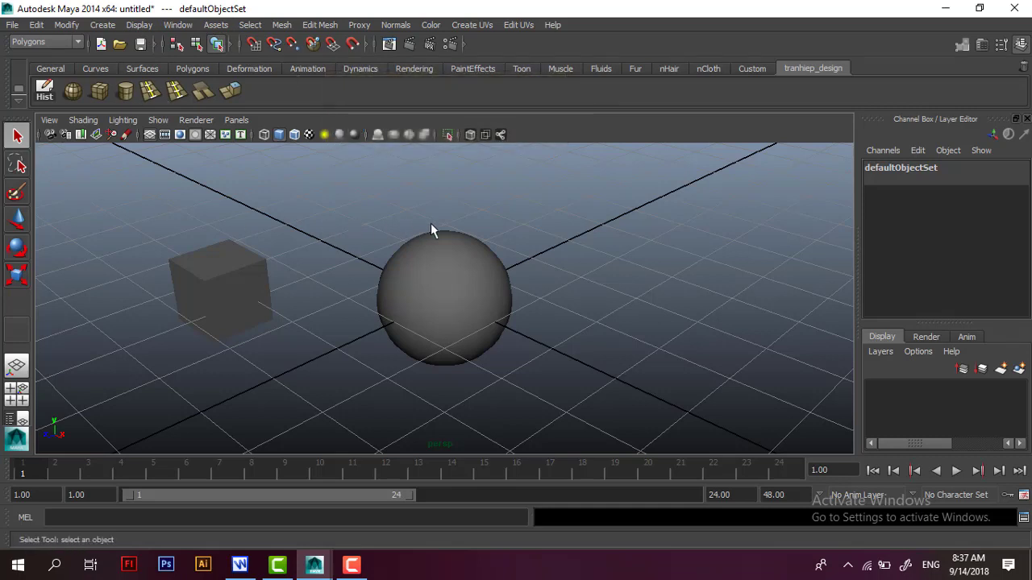
key(space)
- Select the sphere, then orbit, dolly and pan the perspective view to frame the sphere and cube
click(719, 206)
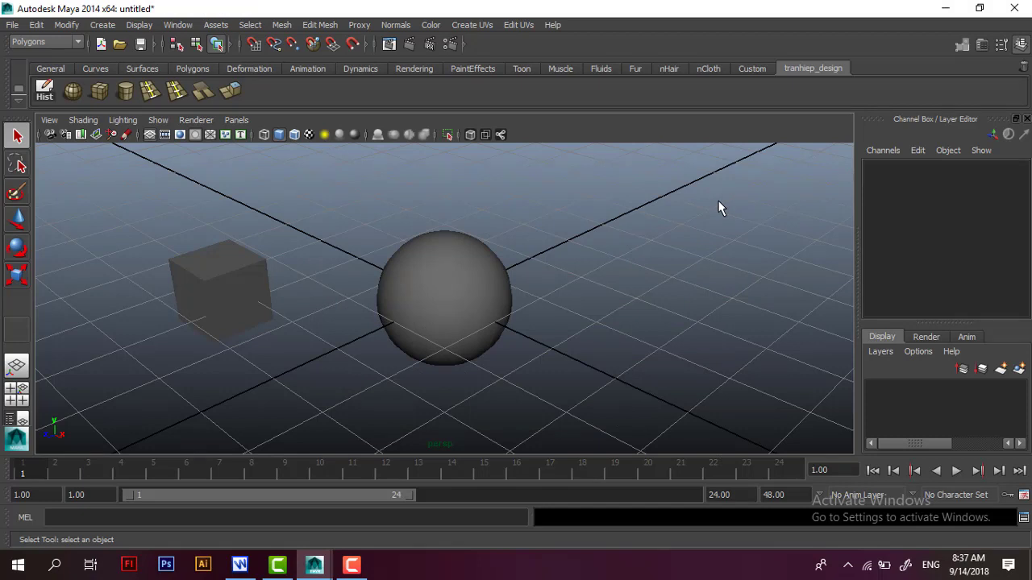
click(488, 290)
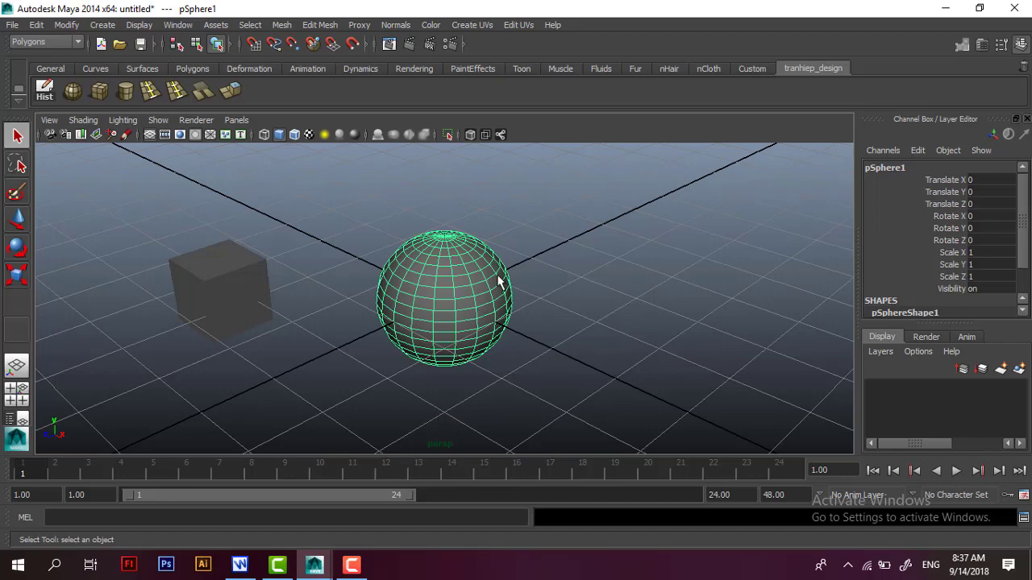
mouse_move(439, 295)
alt+mouse_down()
mouse_move(338, 277)
mouse_move(396, 286)
mouse_move(562, 269)
mouse_move(597, 312)
mouse_move(418, 280)
mouse_move(546, 265)
mouse_move(486, 325)
mouse_move(427, 276)
mouse_move(533, 274)
mouse_move(519, 346)
mouse_move(414, 315)
mouse_move(539, 299)
mouse_move(468, 294)
alt+mouse_up()
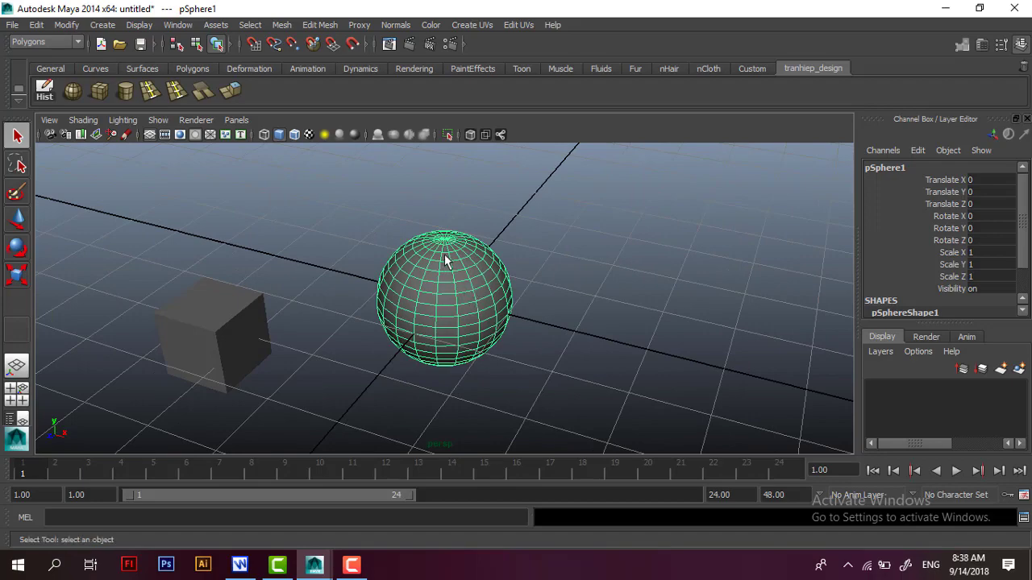
mouse_move(446, 259)
alt+right_down()
mouse_move(478, 316)
mouse_move(495, 379)
mouse_move(417, 261)
mouse_move(401, 267)
mouse_move(470, 441)
mouse_move(382, 272)
mouse_move(431, 431)
mouse_move(371, 279)
mouse_move(415, 409)
mouse_move(376, 295)
mouse_move(392, 396)
mouse_move(357, 267)
mouse_move(395, 382)
alt+right_up()
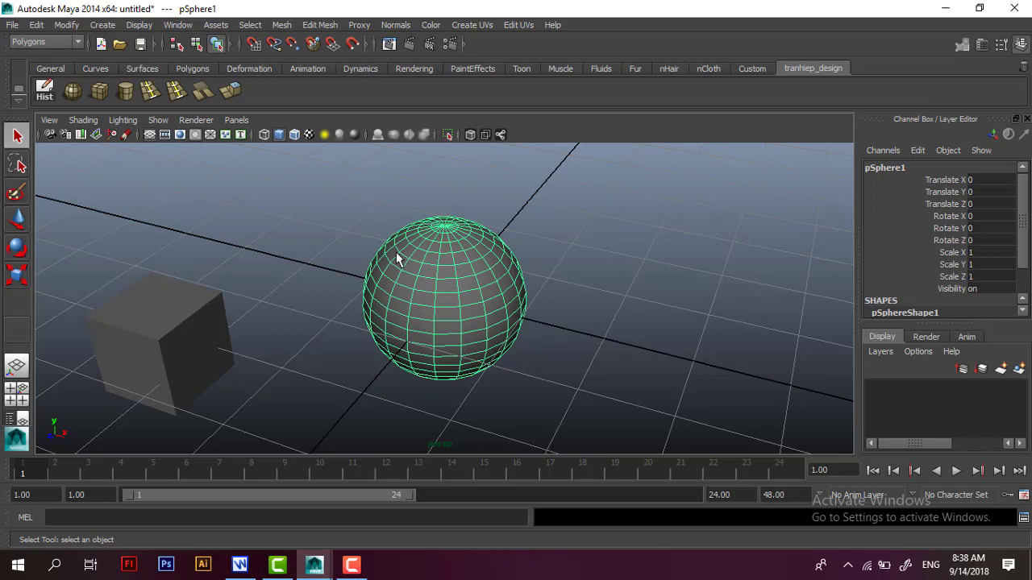
mouse_move(422, 263)
alt+middle_down()
mouse_move(397, 278)
mouse_move(458, 285)
mouse_move(479, 272)
mouse_move(401, 256)
mouse_move(331, 299)
mouse_move(412, 265)
mouse_move(320, 284)
mouse_move(407, 290)
mouse_move(379, 289)
mouse_move(311, 341)
mouse_move(565, 298)
mouse_move(247, 307)
mouse_move(535, 321)
mouse_move(622, 195)
mouse_move(560, 292)
mouse_move(438, 316)
mouse_move(415, 330)
alt+middle_up()
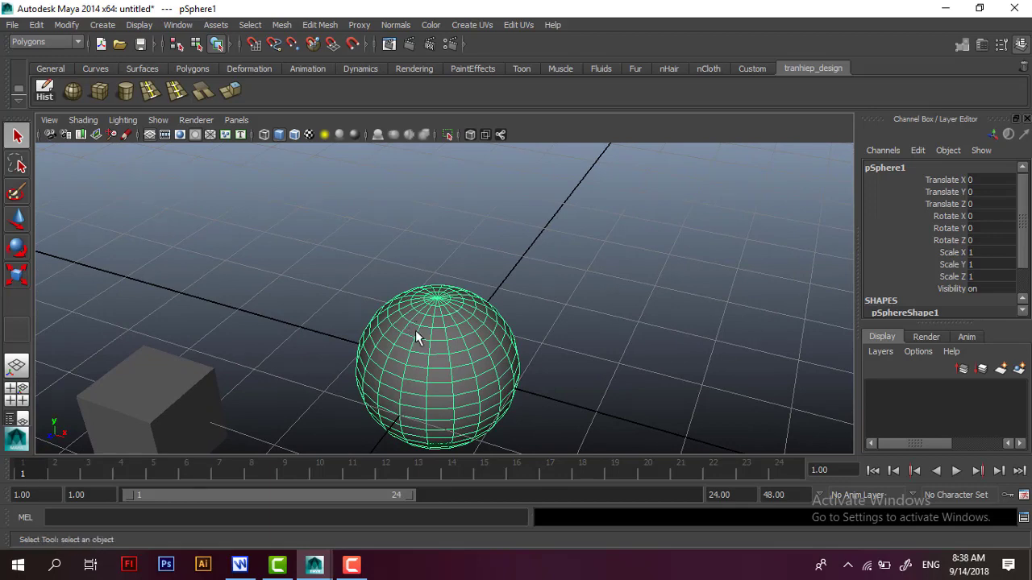
mouse_move(415, 330)
alt+middle_down()
mouse_move(507, 258)
mouse_move(365, 251)
mouse_move(347, 226)
mouse_move(283, 253)
mouse_move(321, 304)
mouse_move(341, 279)
mouse_move(444, 293)
mouse_move(261, 279)
mouse_move(135, 246)
mouse_move(170, 265)
mouse_move(208, 246)
alt+middle_up()
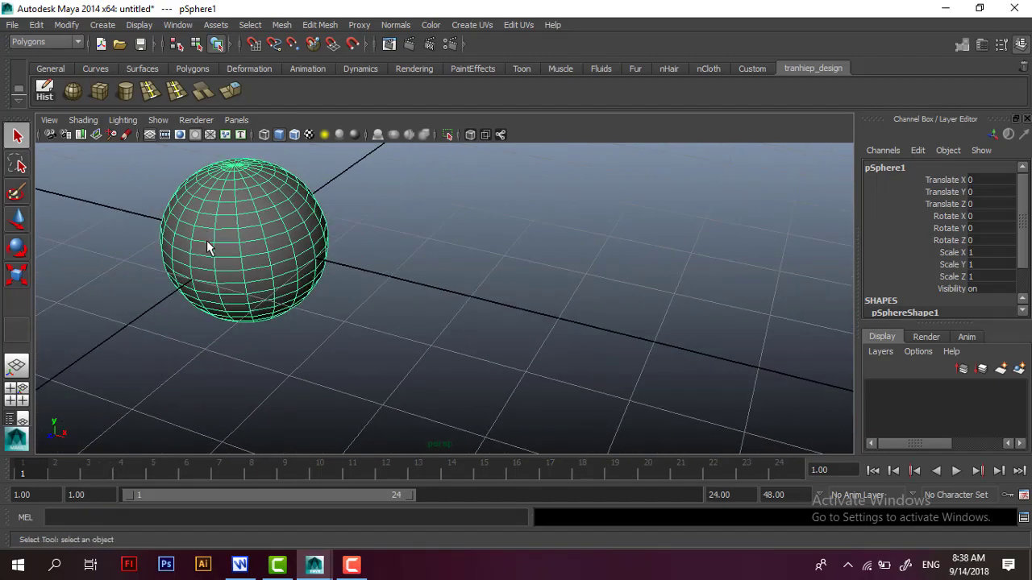
mouse_move(219, 292)
alt+middle_down()
mouse_move(266, 272)
mouse_move(355, 311)
mouse_move(134, 320)
mouse_move(354, 321)
alt+middle_up()
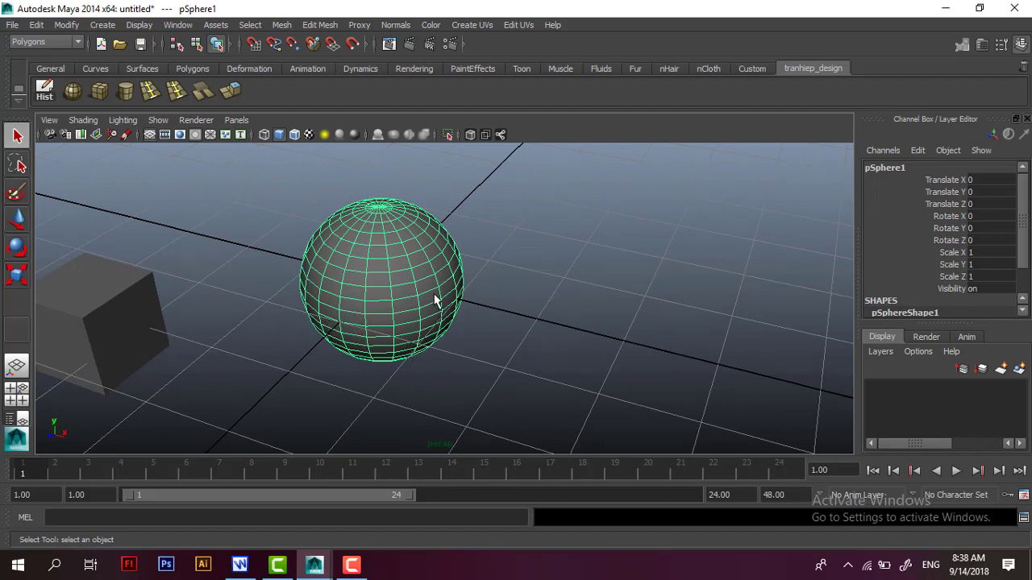
mouse_move(432, 269)
alt+mouse_down()
mouse_move(380, 274)
mouse_move(486, 244)
mouse_move(428, 258)
alt+mouse_up()
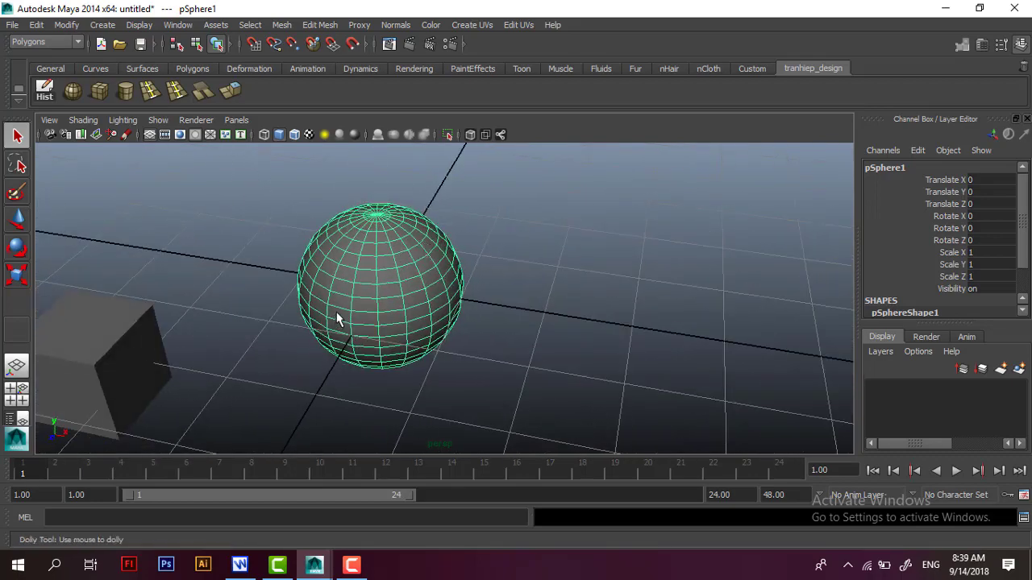
mouse_move(337, 316)
alt+right_down()
mouse_move(463, 339)
mouse_move(384, 254)
mouse_move(376, 277)
mouse_move(414, 345)
mouse_move(384, 283)
alt+right_up()
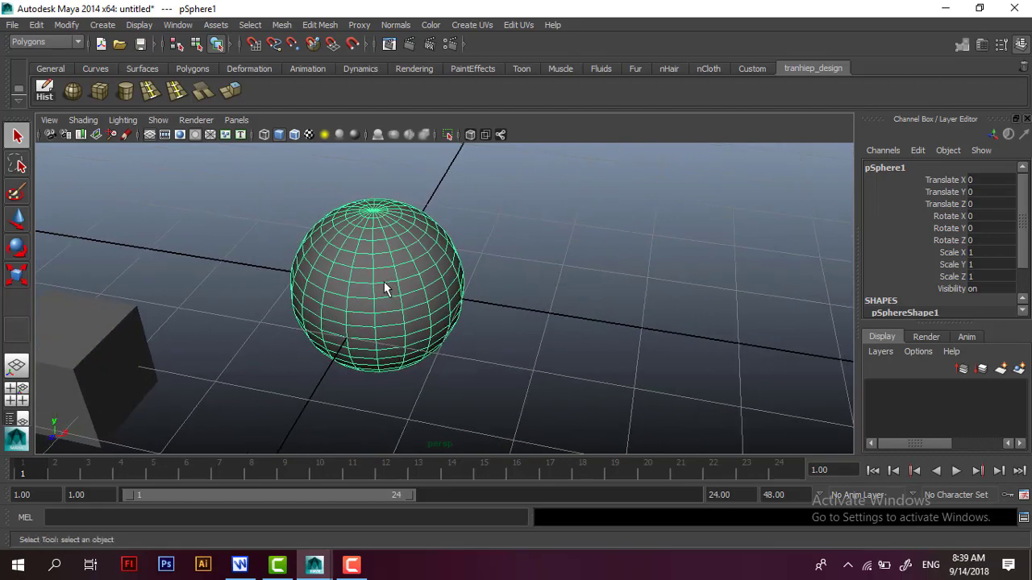
mouse_move(385, 283)
alt+middle_down()
mouse_move(525, 203)
mouse_move(599, 299)
mouse_move(371, 325)
mouse_move(576, 289)
alt+middle_up()
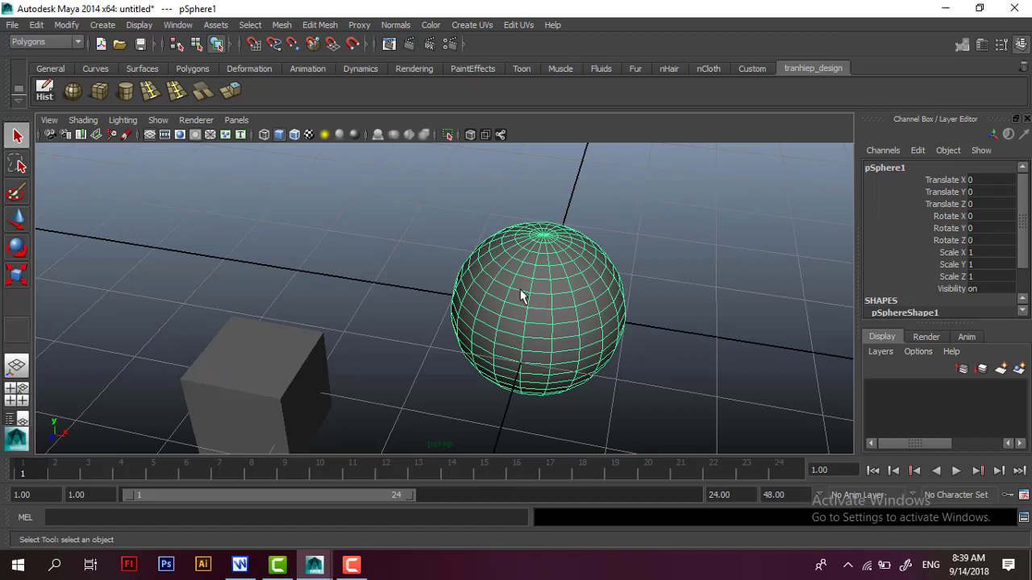
scroll(457, 273, down, 1)
scroll(457, 273, up, 1)
- Toggle Space between the four-pane layout and single views, ending with the perspective view maximized
key(space)
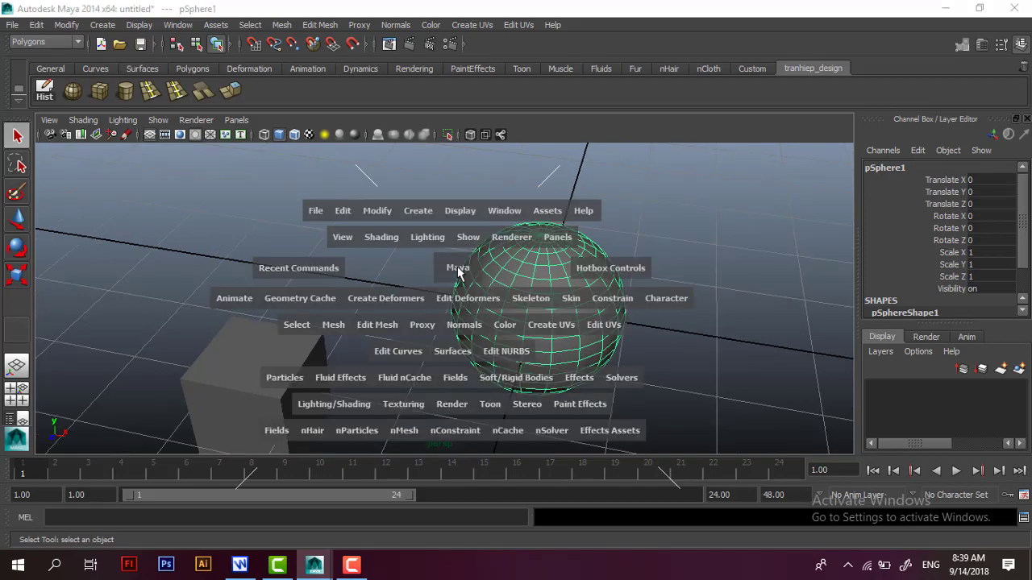
key(space)
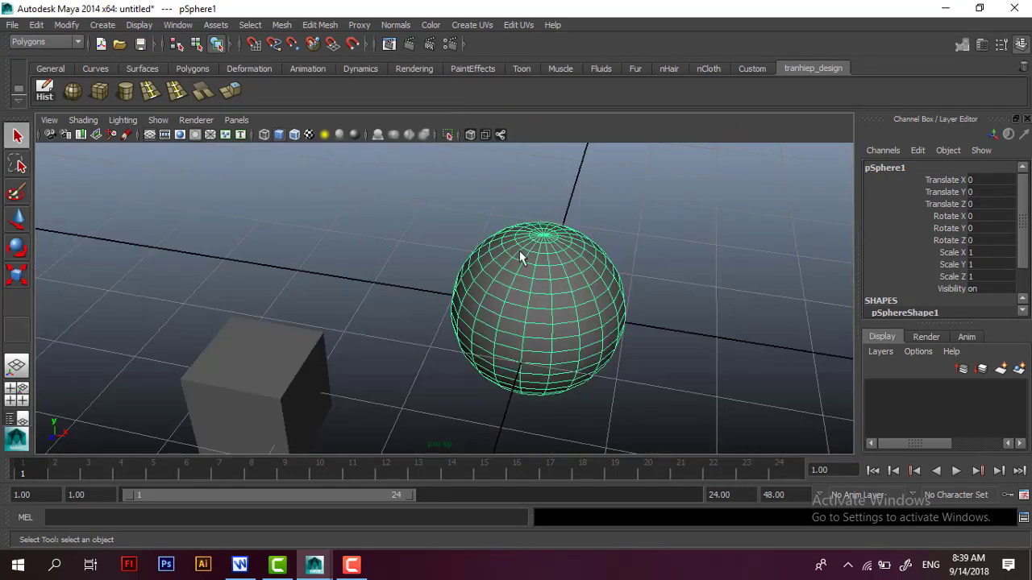
key(space)
key(space)
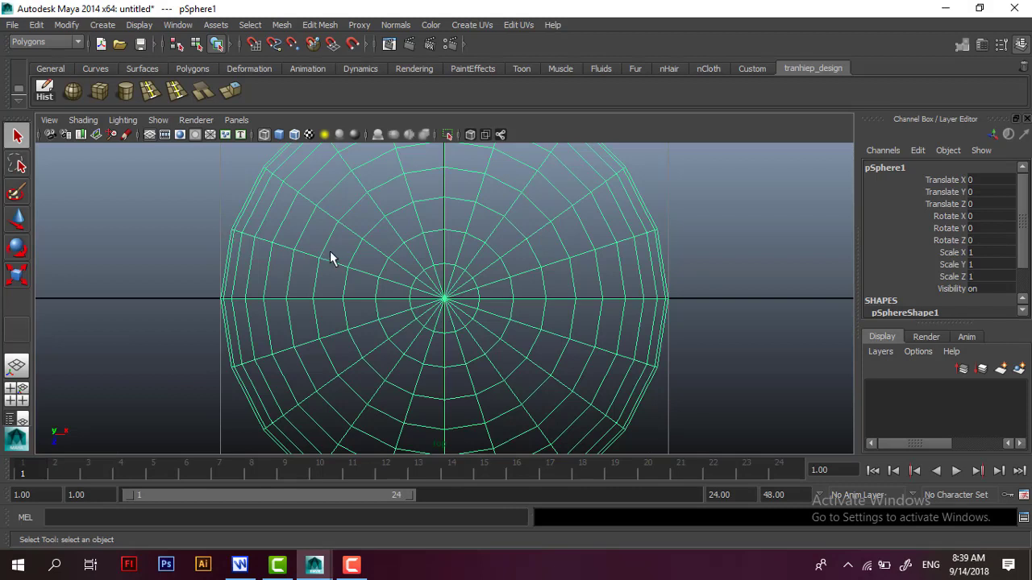
key(space)
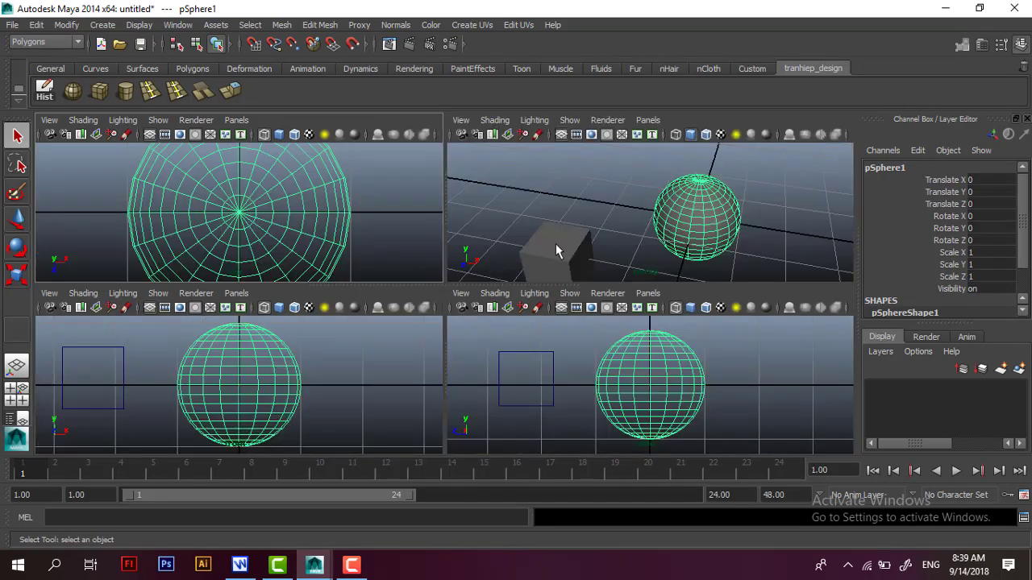
key(space)
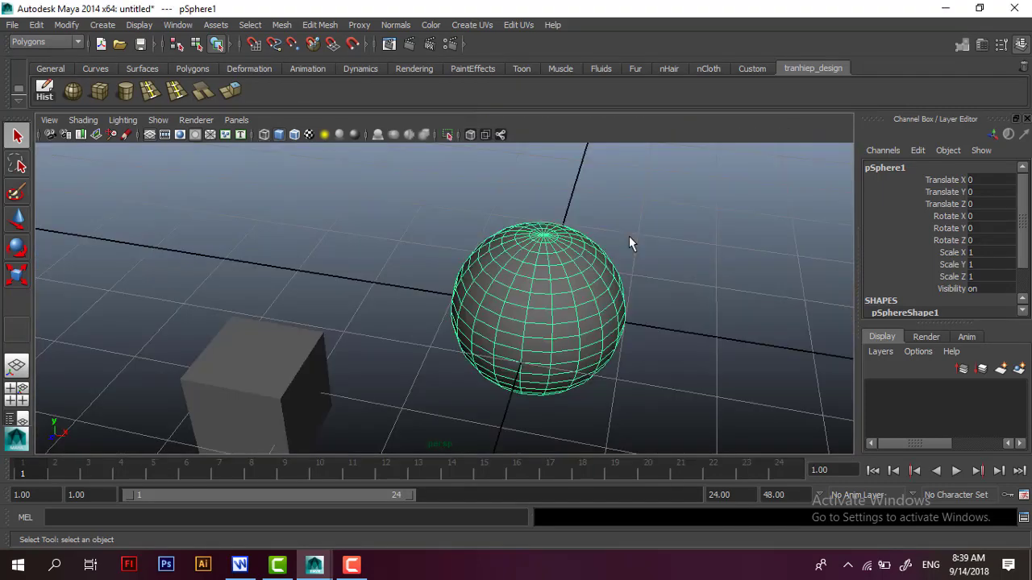
- In the Writer notes, select and delete 'zoom lớn vùng chọn' after the Ctr + alt + drag colon
click(240, 565)
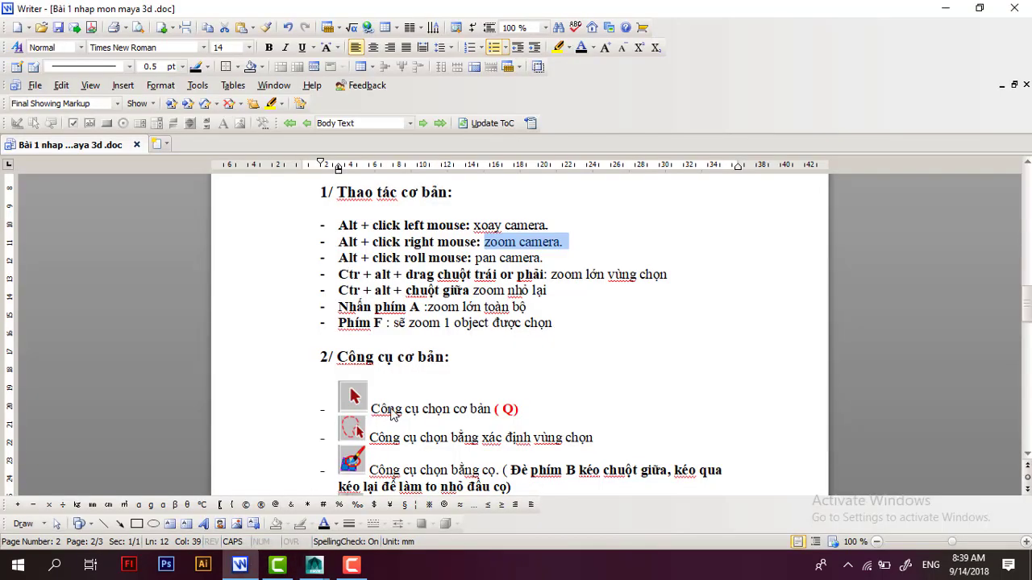
scroll(398, 323, up, 1)
click(440, 288)
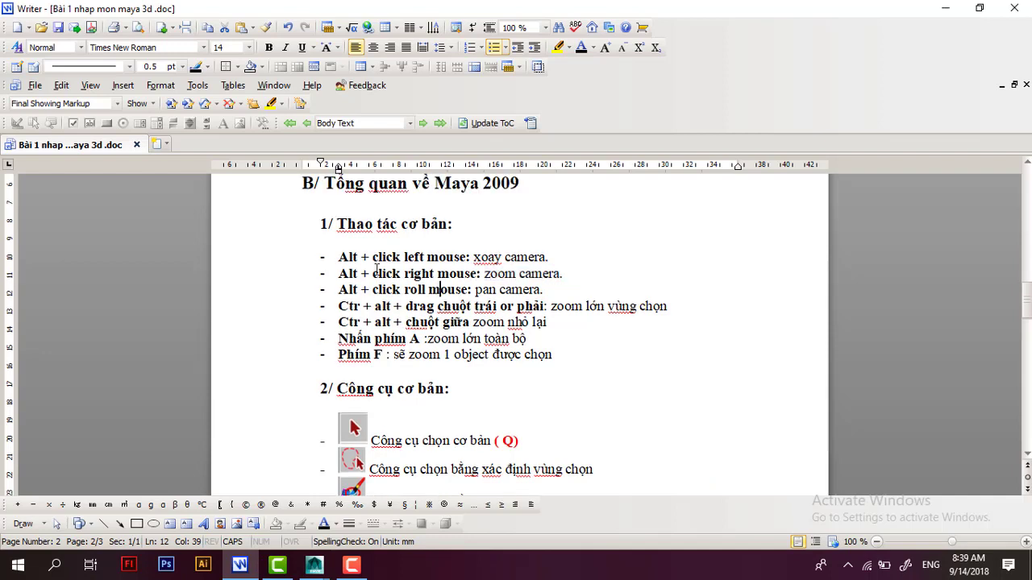
drag(339, 257, 561, 292)
drag(405, 308, 542, 311)
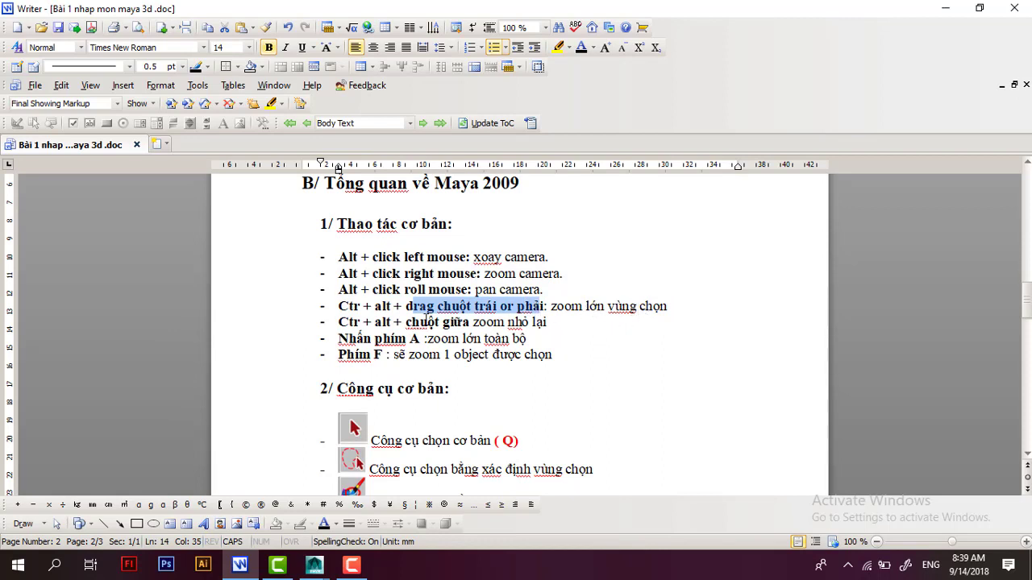
double_click(382, 308)
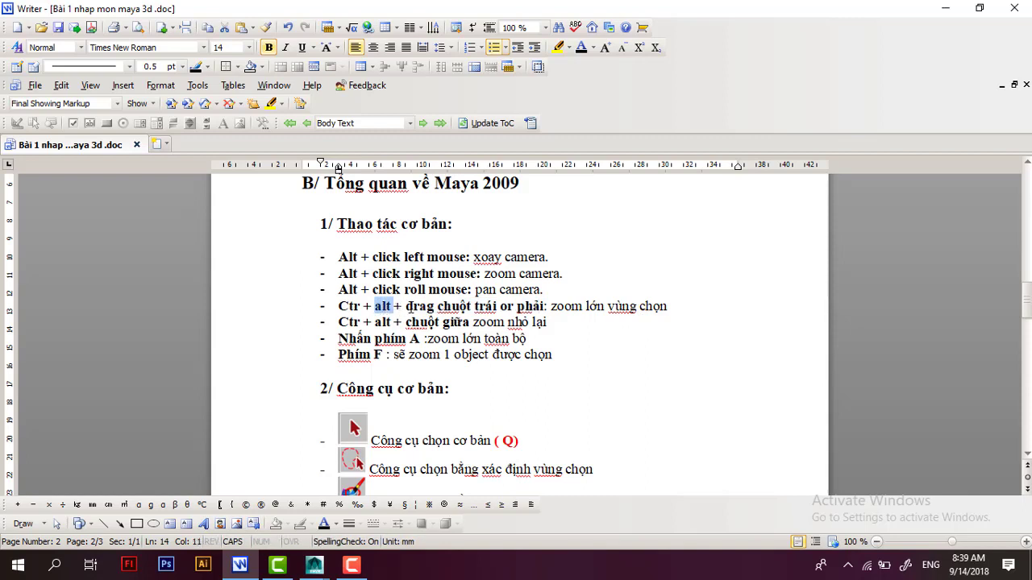
drag(412, 307, 667, 308)
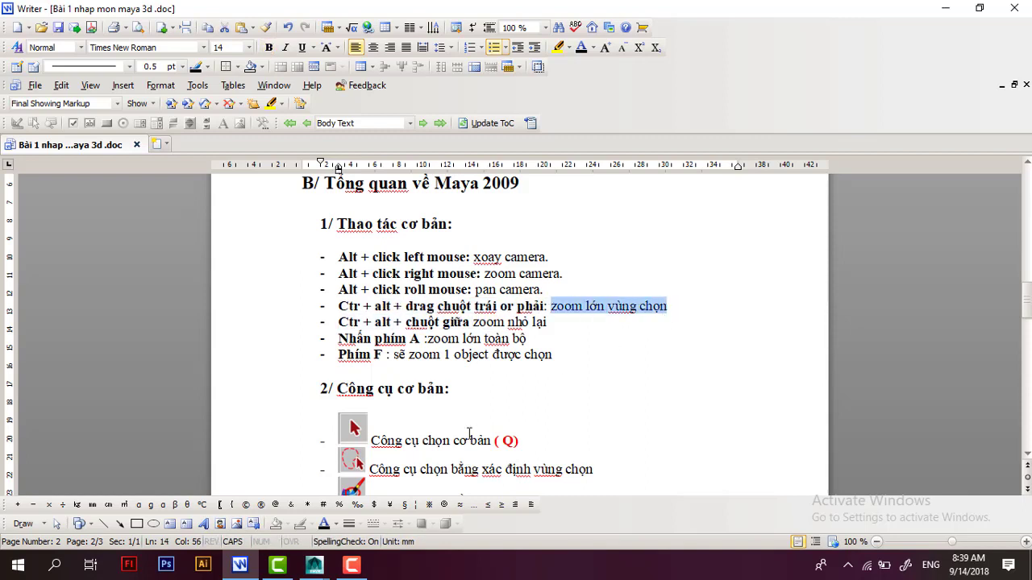
click(314, 566)
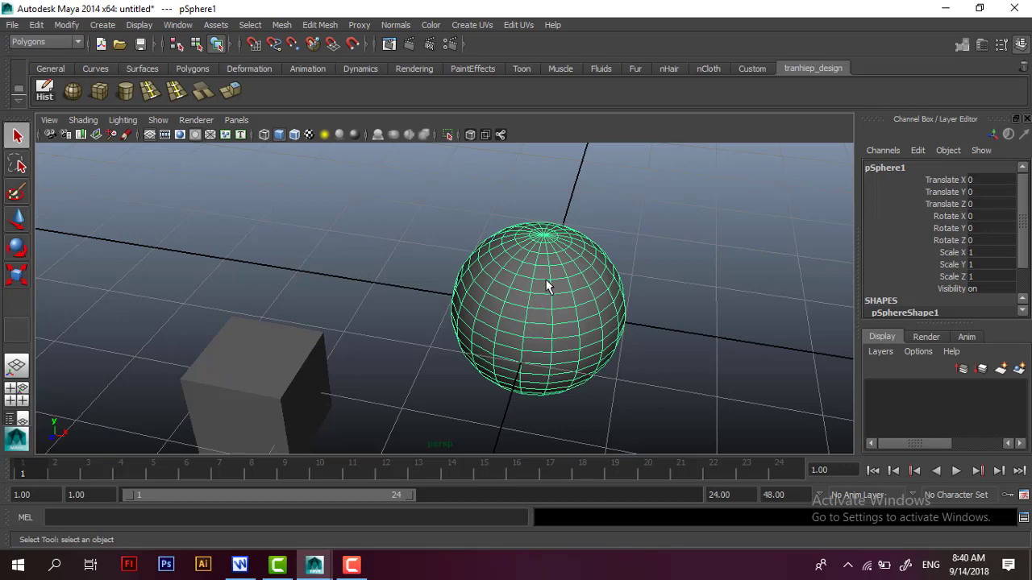
shift+click(586, 320)
click(498, 301)
alt+right_drag(244, 334, 228, 355)
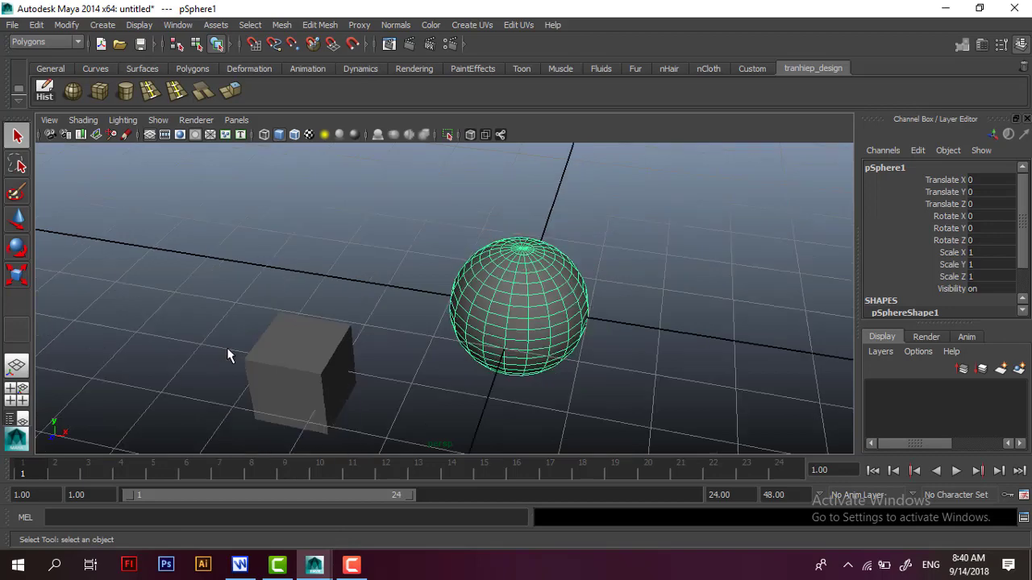
scroll(226, 357, up, 2)
scroll(226, 359, up, 2)
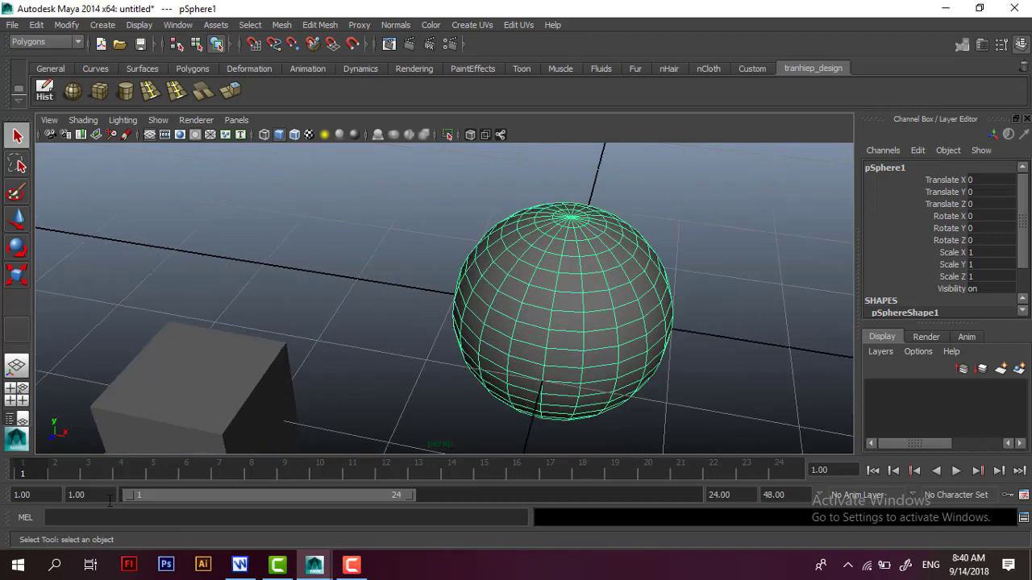
click(240, 567)
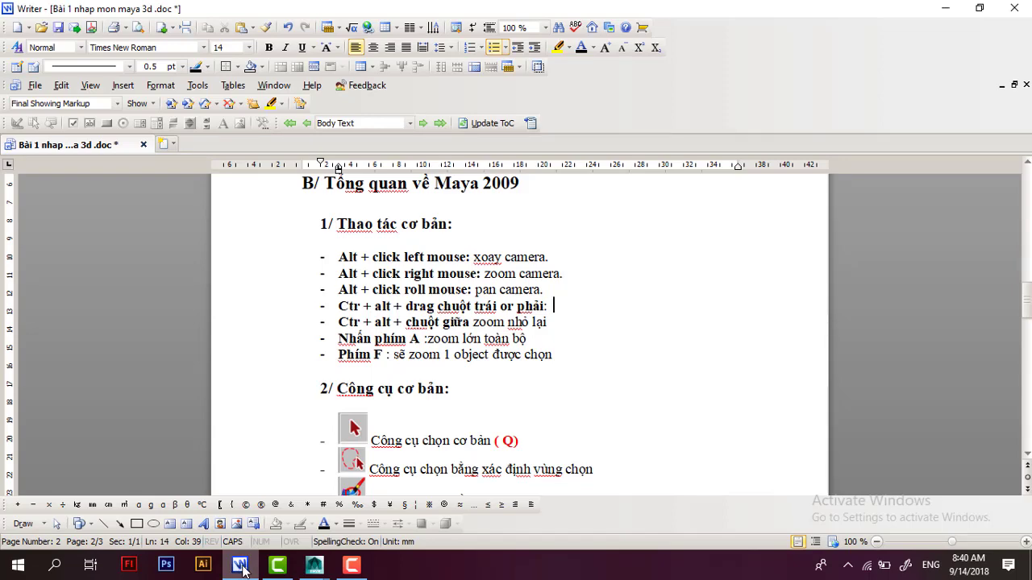
click(240, 567)
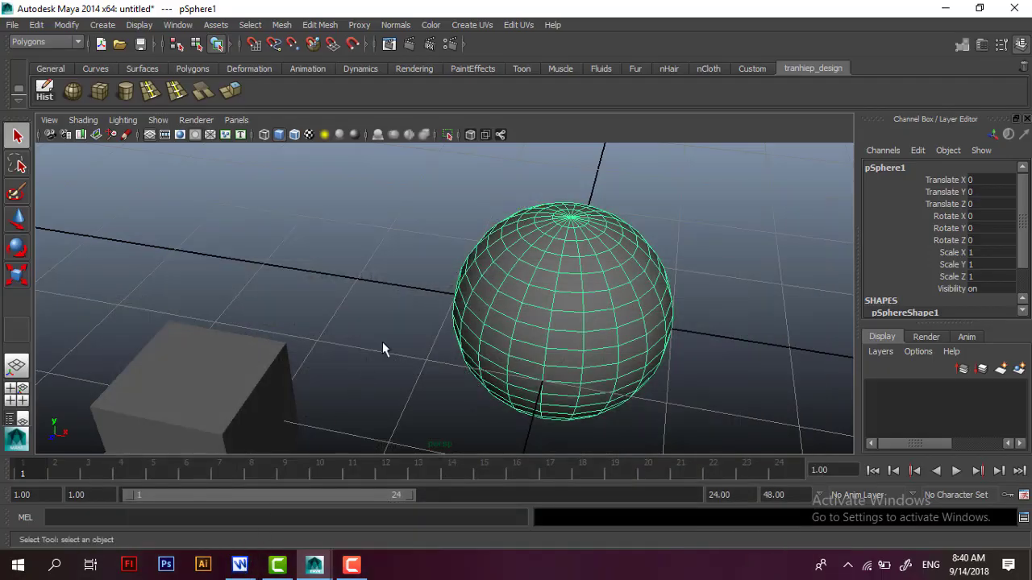
ctrl+alt+drag(383, 341, 512, 406)
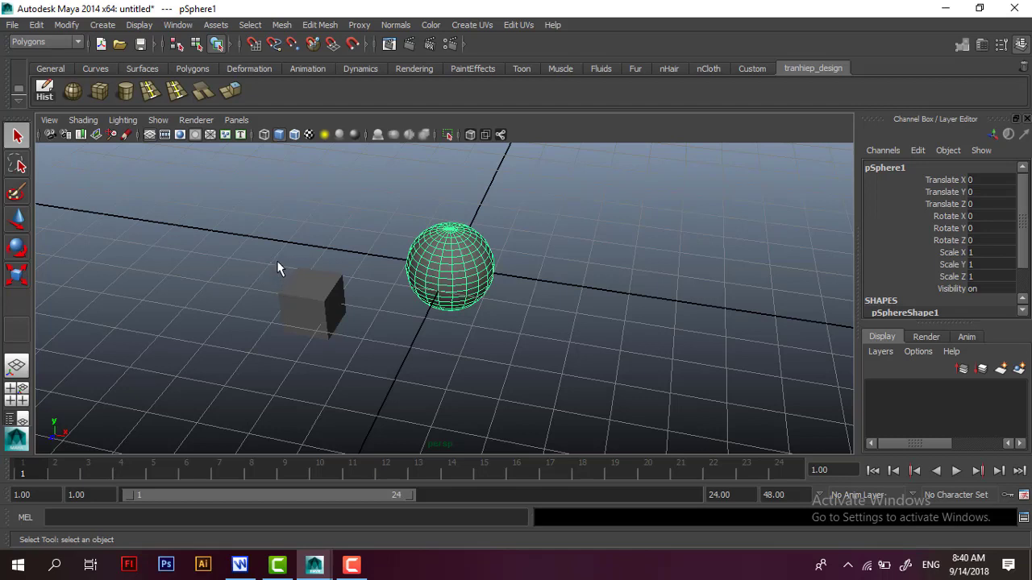
drag(277, 263, 398, 344)
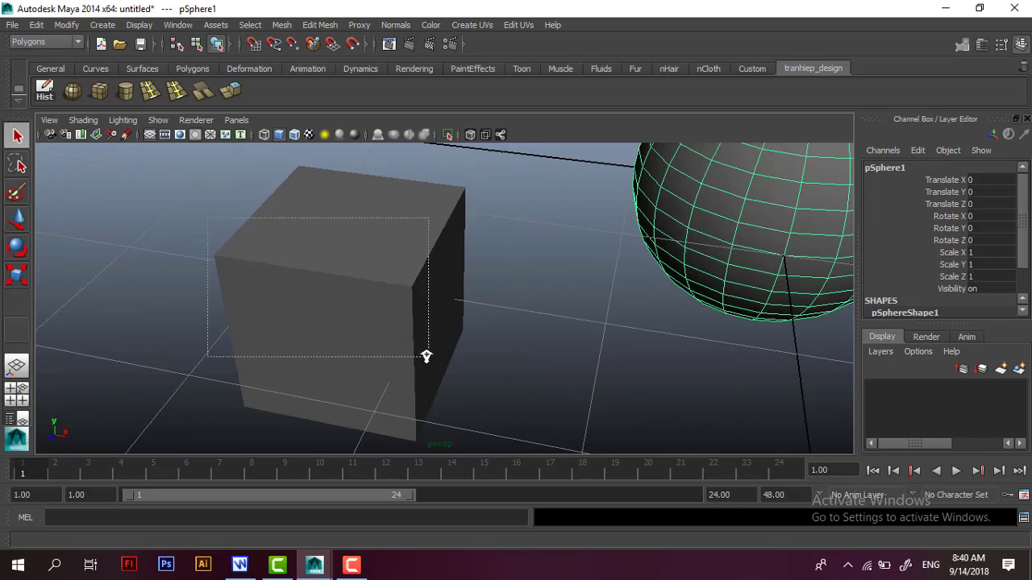
ctrl+alt+drag(237, 246, 424, 357)
key(bracketleft)
key(bracketleft)
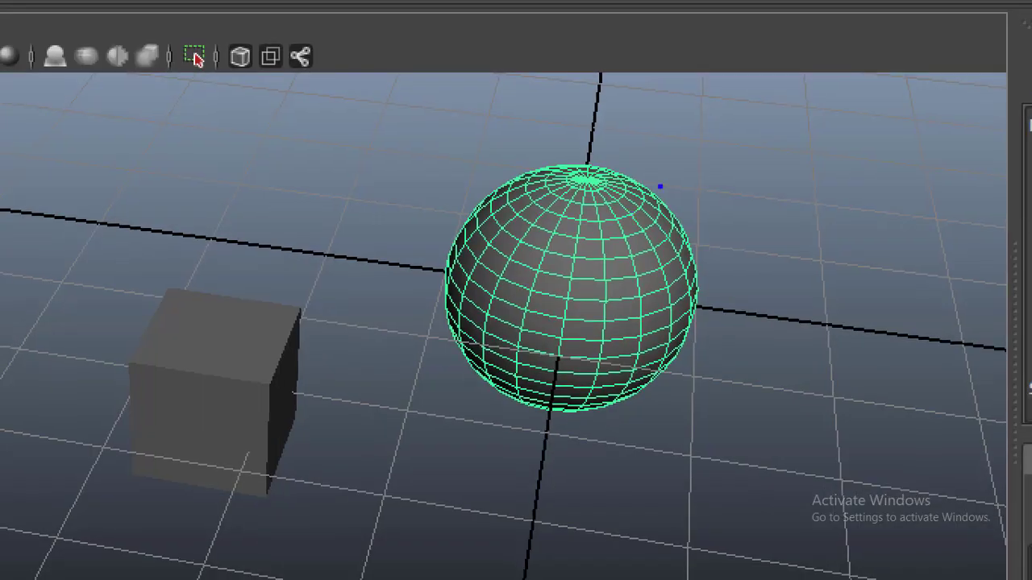
mouse_move(627, 137)
mouse_down()
mouse_move(575, 181)
mouse_move(690, 138)
mouse_move(582, 157)
mouse_move(588, 169)
mouse_up()
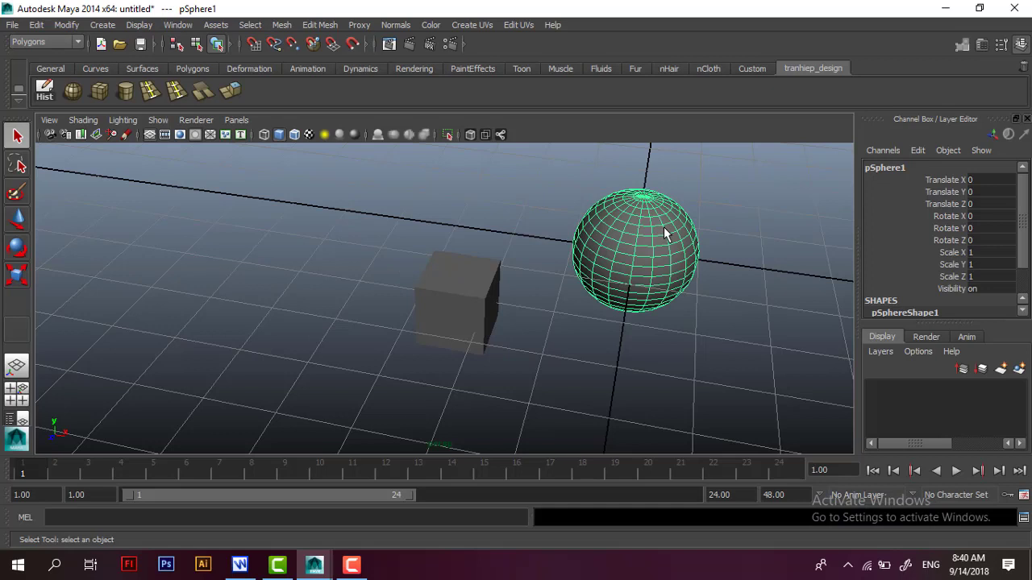
alt+right_drag(654, 192, 686, 218)
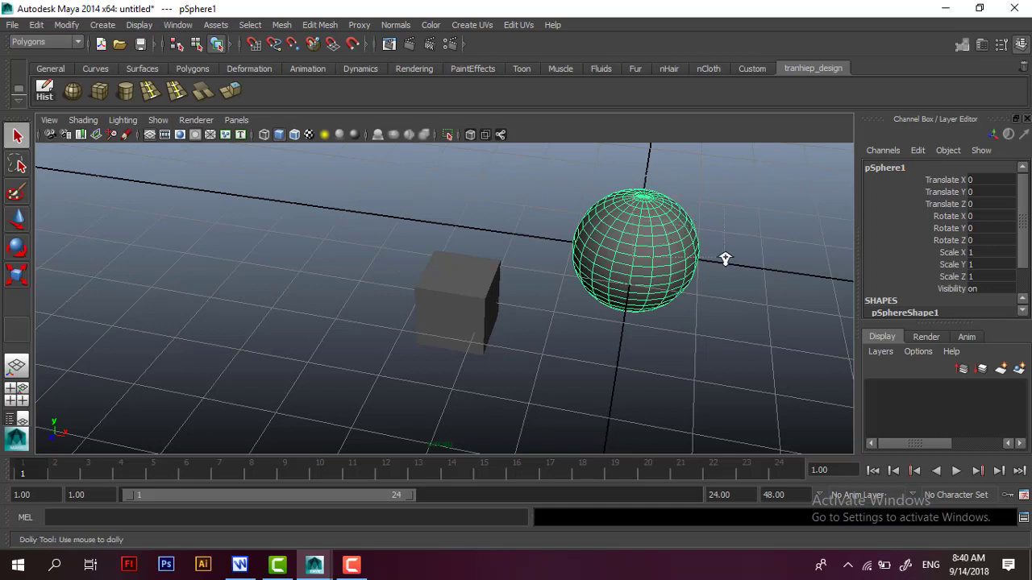
key(f)
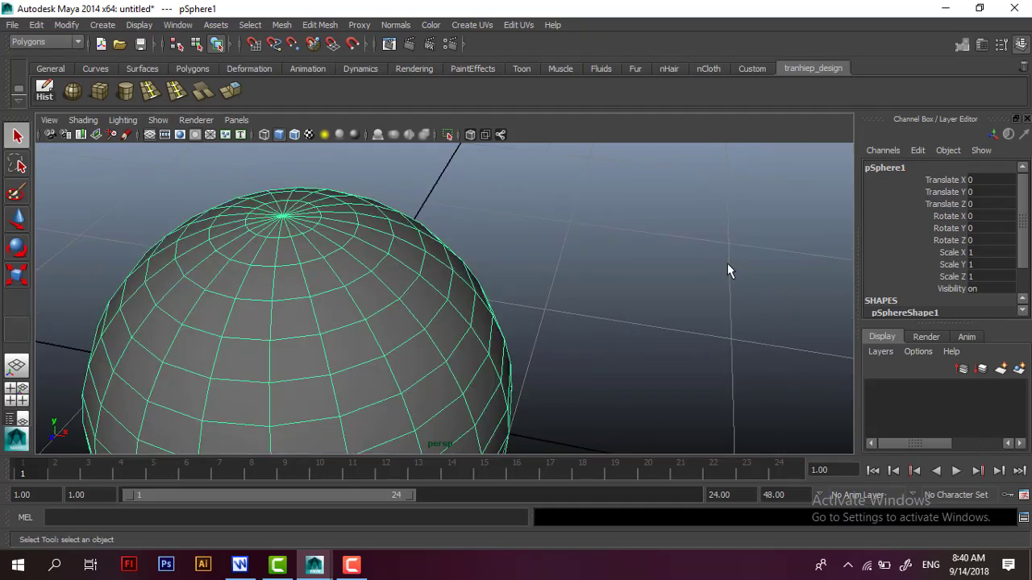
alt+right_drag(472, 282, 524, 325)
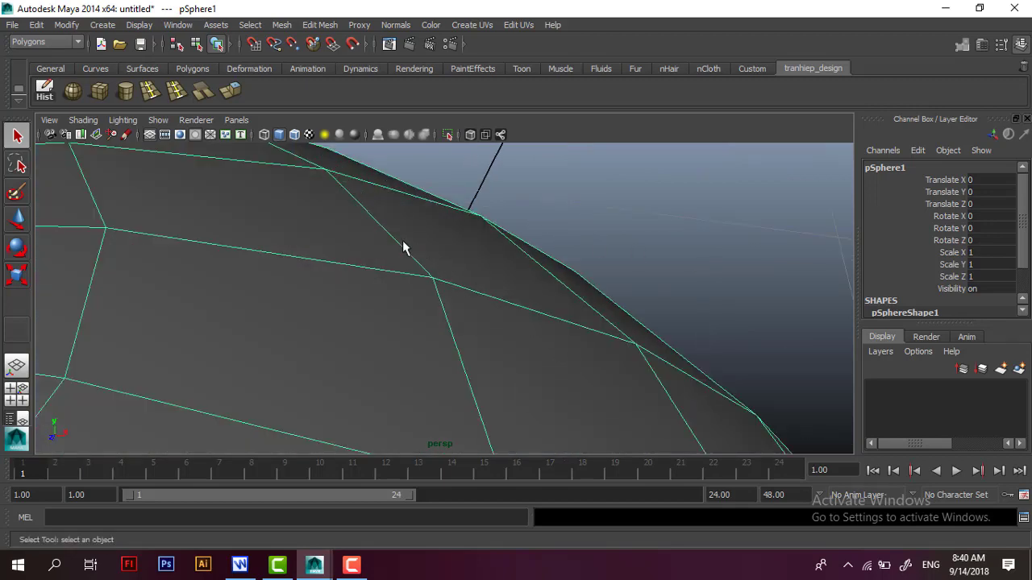
alt+right_drag(403, 248, 481, 328)
scroll(427, 261, down, 5)
scroll(481, 278, down, 2)
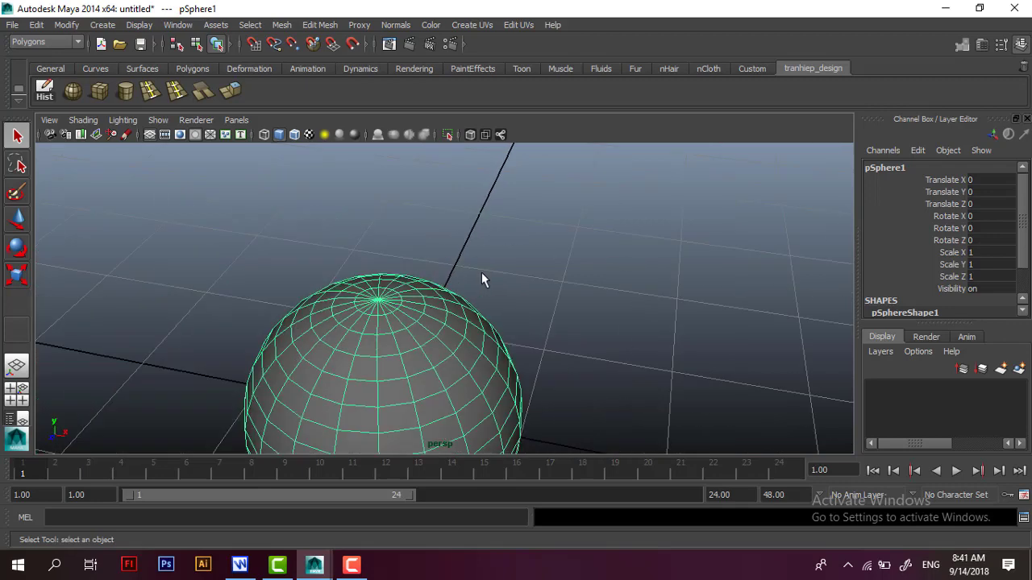
scroll(445, 301, up, 5)
scroll(489, 314, down, 3)
scroll(540, 281, down, 5)
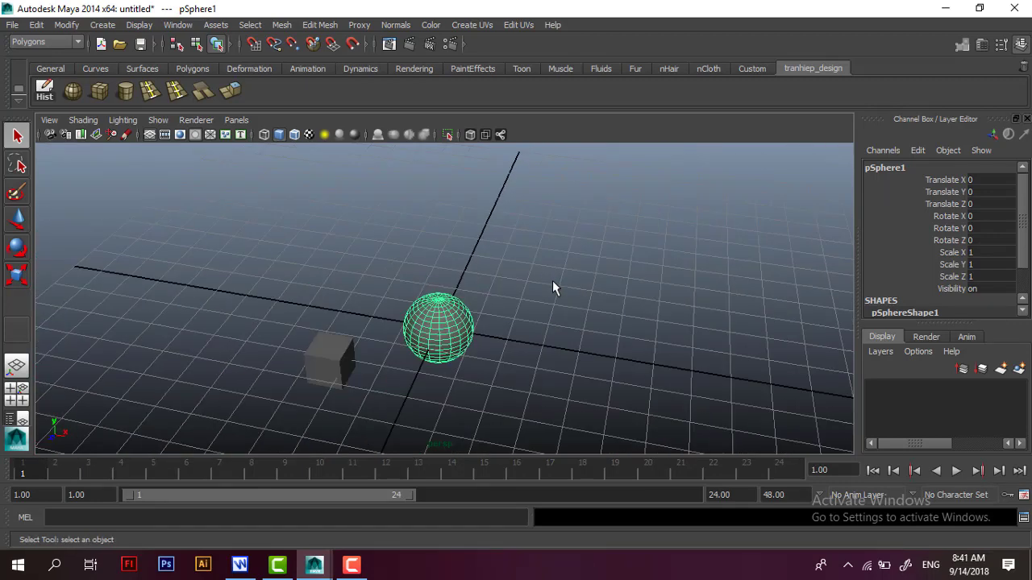
scroll(553, 282, down, 3)
scroll(491, 352, up, 6)
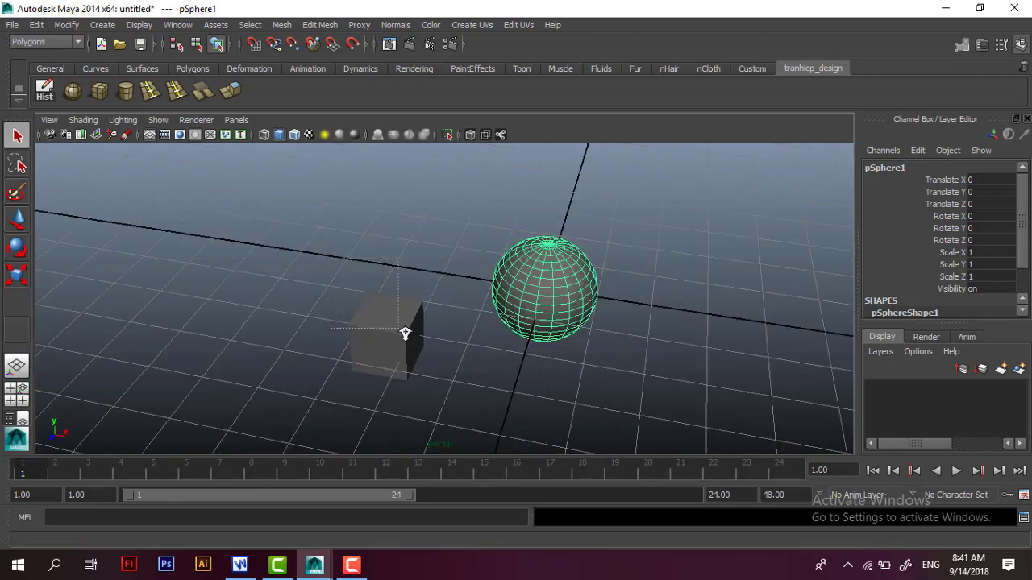
scroll(438, 352, up, 5)
scroll(408, 304, down, 4)
scroll(611, 317, up, 3)
scroll(611, 317, down, 3)
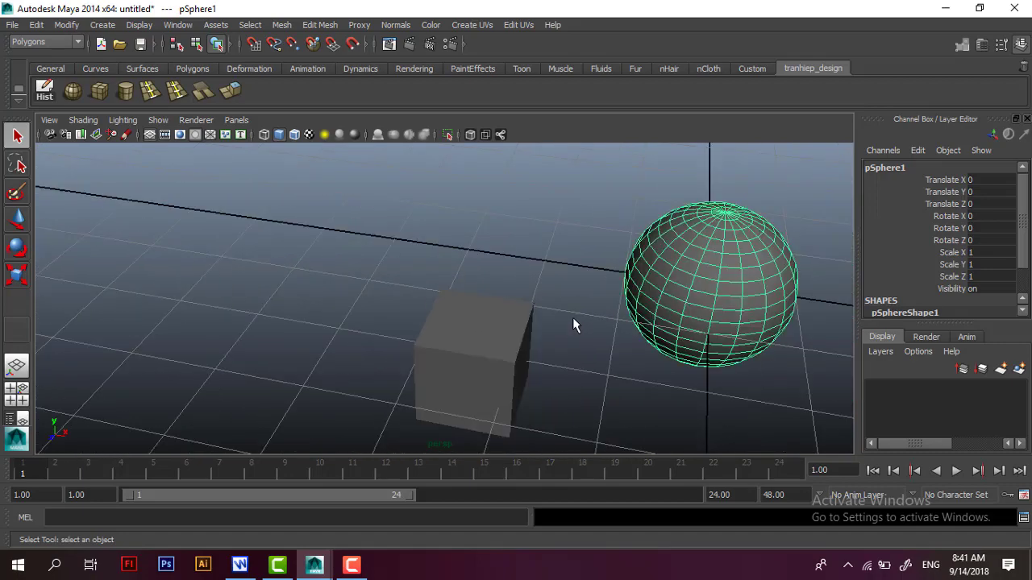
scroll(574, 322, down, 2)
scroll(752, 317, up, 4)
scroll(753, 315, down, 4)
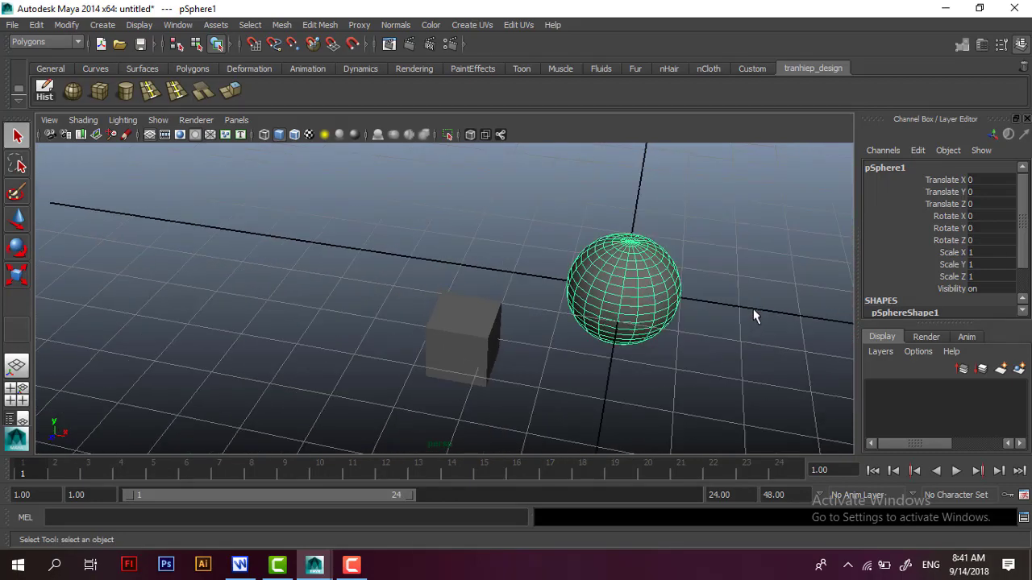
scroll(753, 315, up, 5)
scroll(801, 293, down, 4)
- Try the Hypershade/Outliner/Persp layout from the hotbox, then return to a maximized perspective view
key(space)
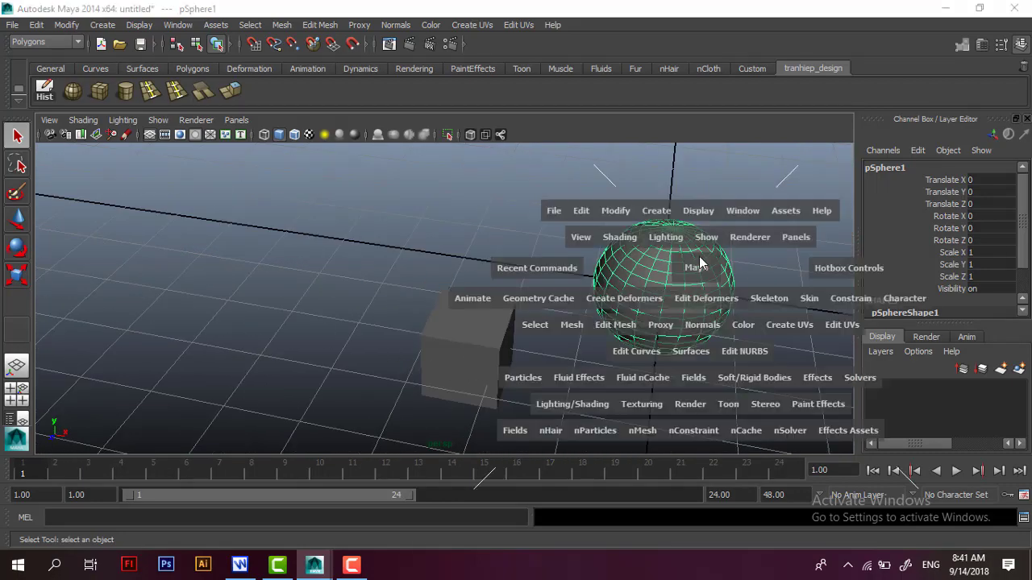
mouse_move(683, 250)
mouse_down()
mouse_move(675, 280)
mouse_move(691, 269)
mouse_up()
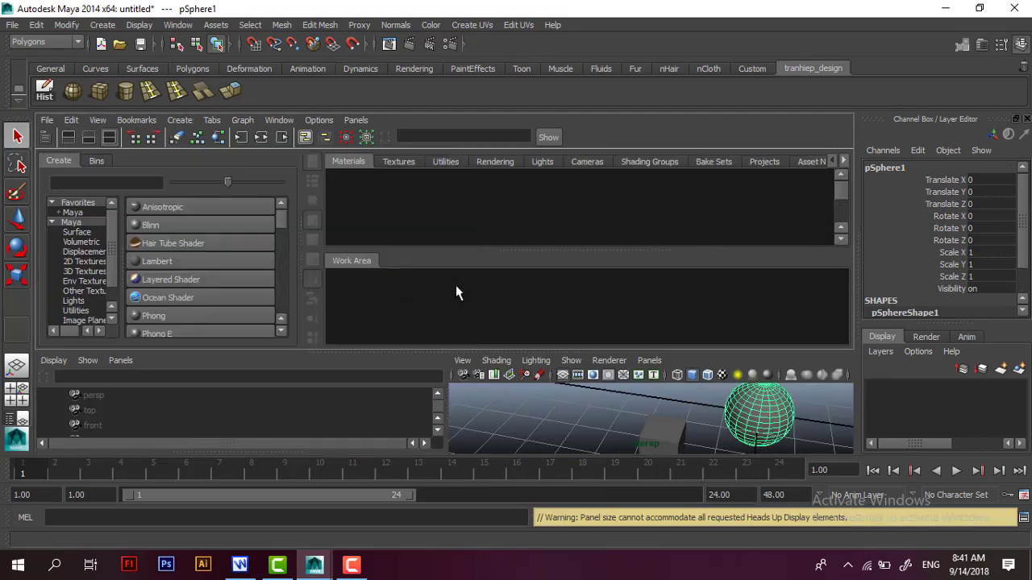
click(16, 367)
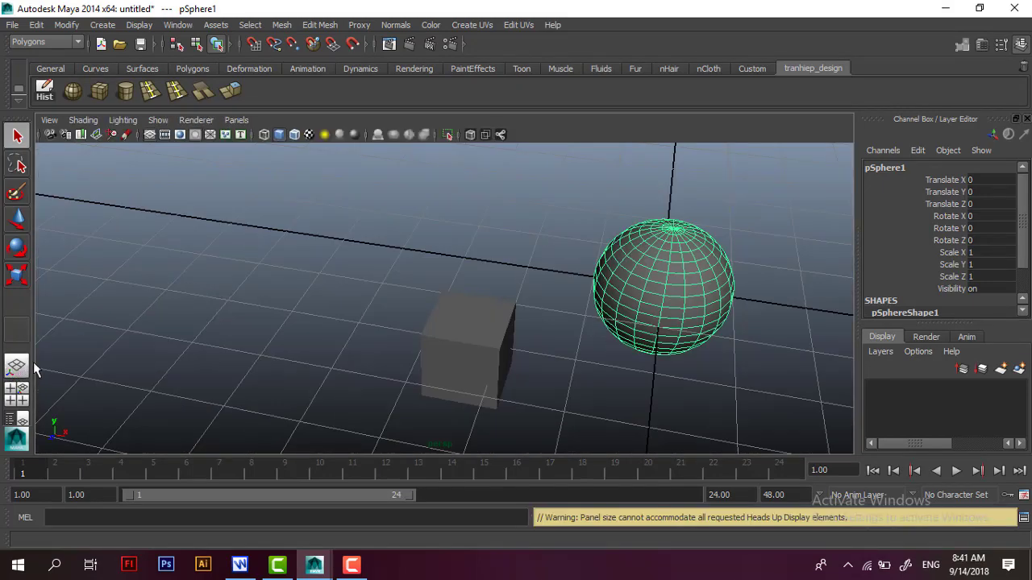
key(space)
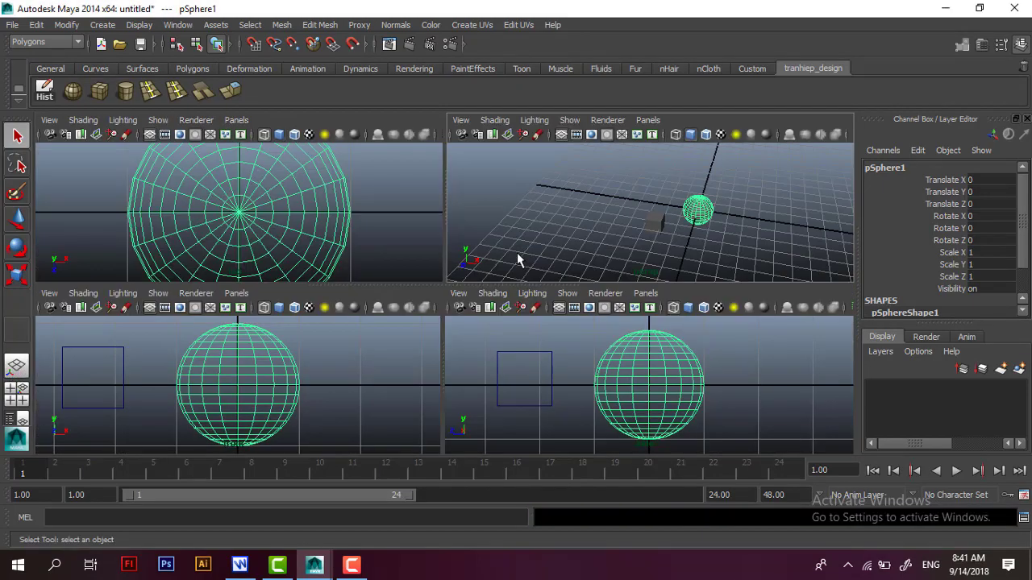
key(space)
- Zoom in and out with the mouse wheel, then press F to frame the selected sphere
scroll(560, 300, up, 5)
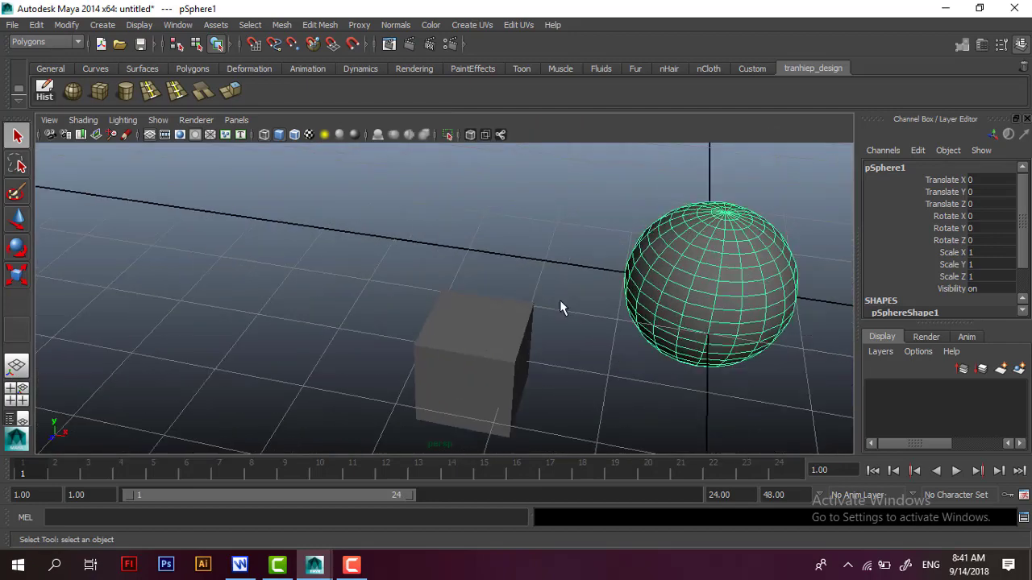
scroll(562, 309, down, 4)
scroll(562, 299, up, 3)
scroll(565, 294, up, 3)
scroll(565, 295, down, 3)
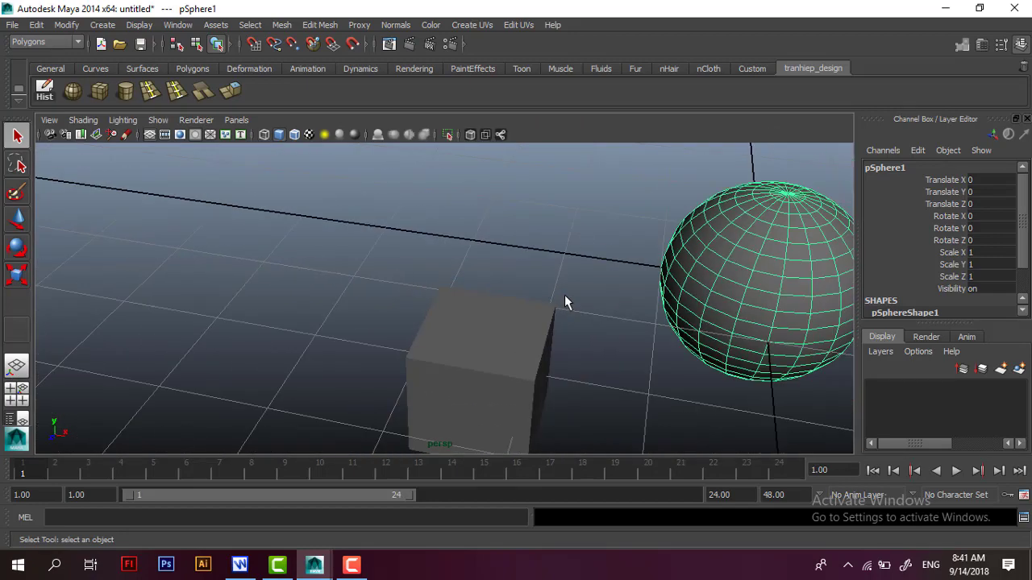
scroll(565, 294, up, 3)
scroll(564, 298, down, 3)
scroll(565, 299, down, 3)
scroll(565, 299, up, 1)
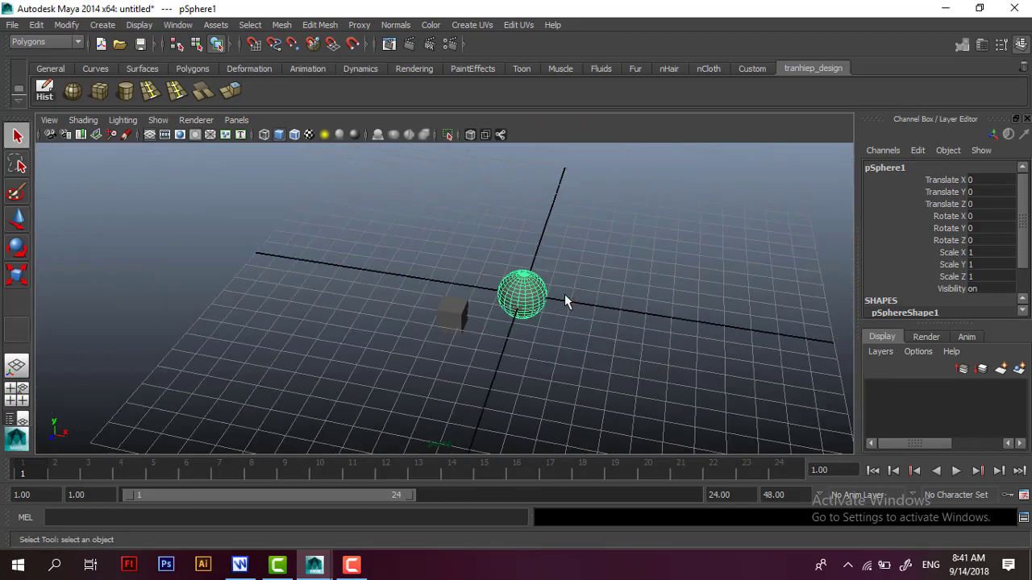
scroll(564, 298, up, 3)
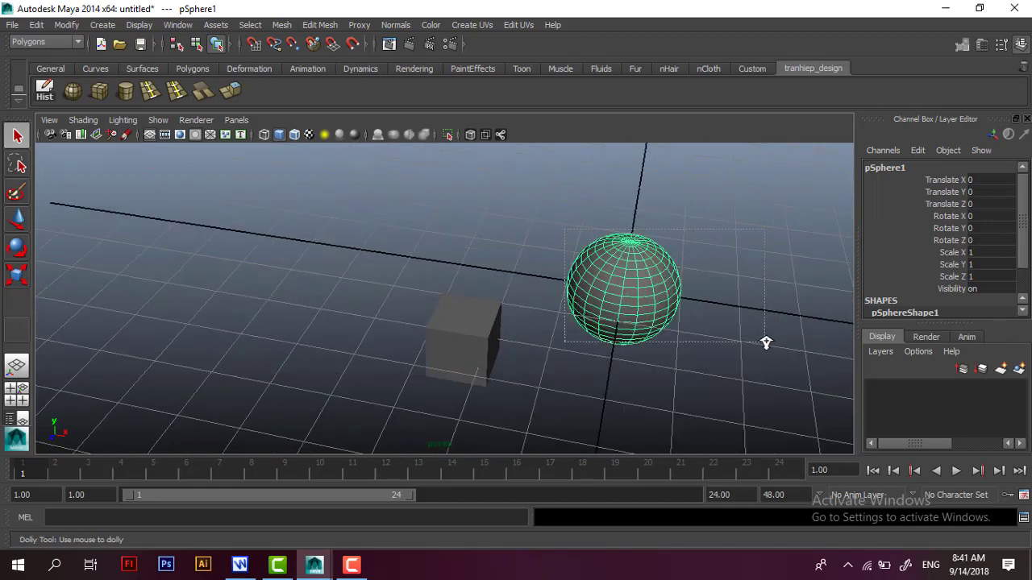
key(f)
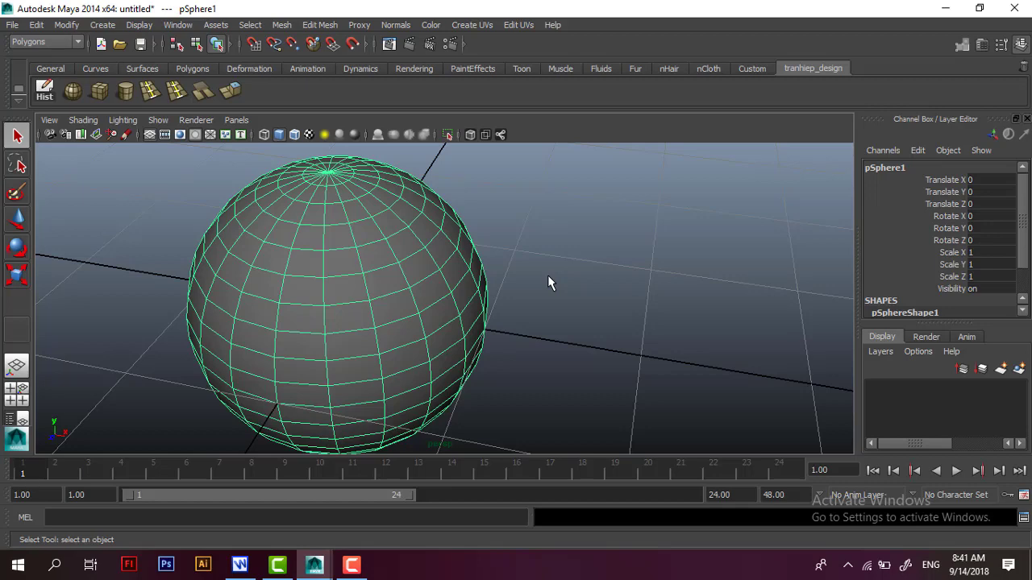
- In the Writer notes, highlight the zoom shortcut lines, including Ctr + alt + chuột giữa, then return to Maya
click(242, 563)
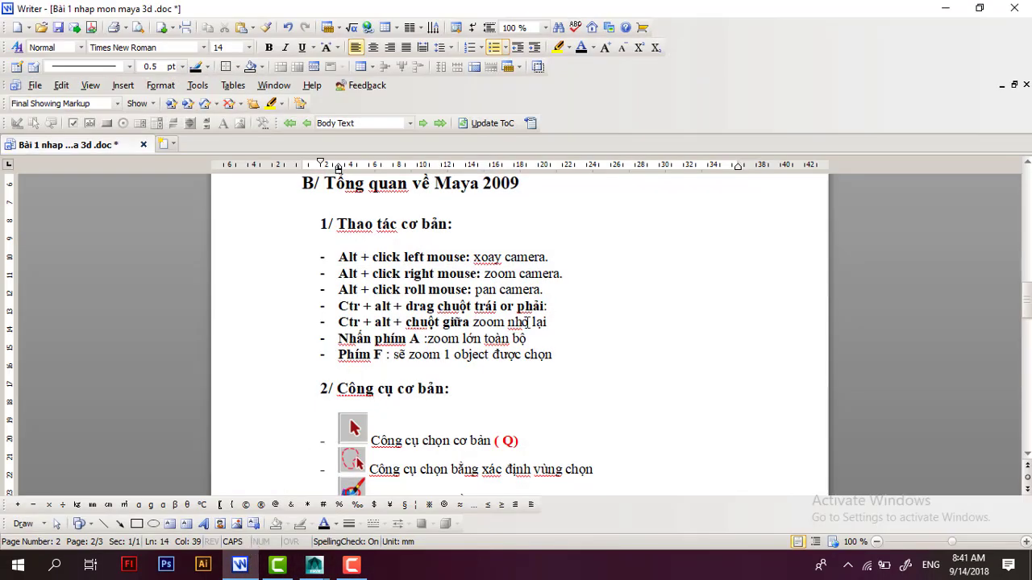
mouse_move(560, 356)
mouse_down()
mouse_move(419, 322)
mouse_move(306, 321)
mouse_move(283, 309)
mouse_up()
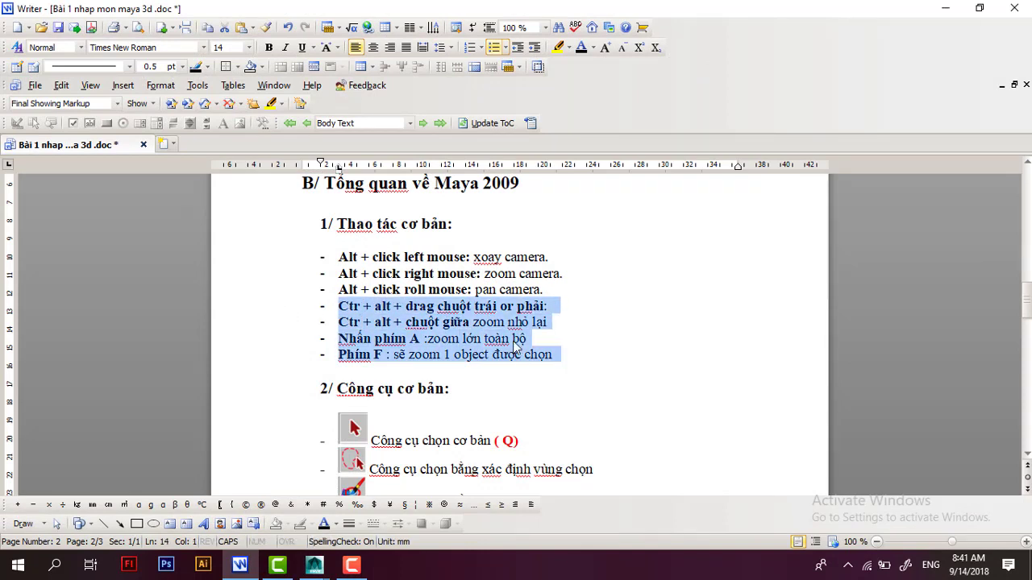
click(497, 273)
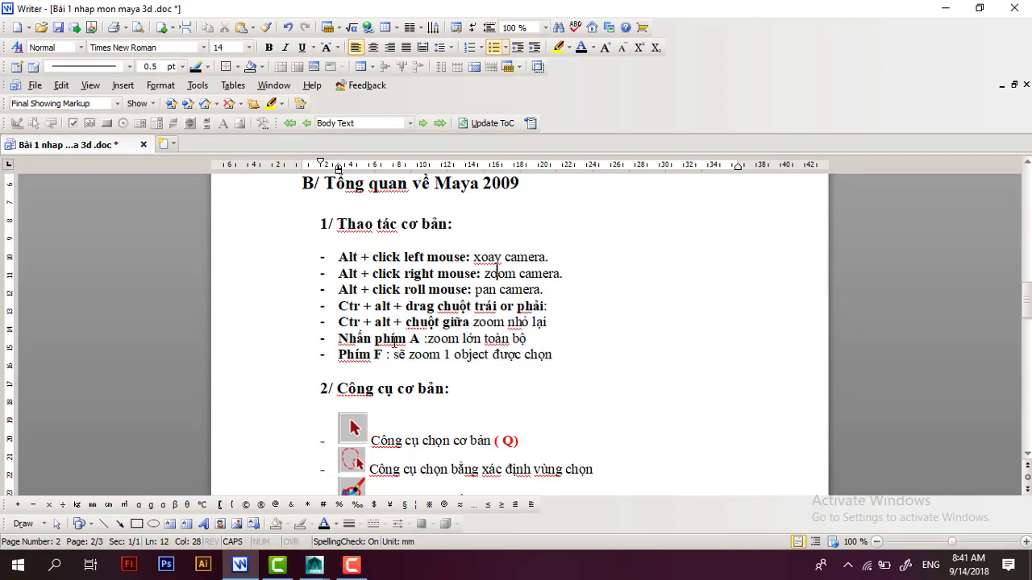
drag(340, 324, 469, 323)
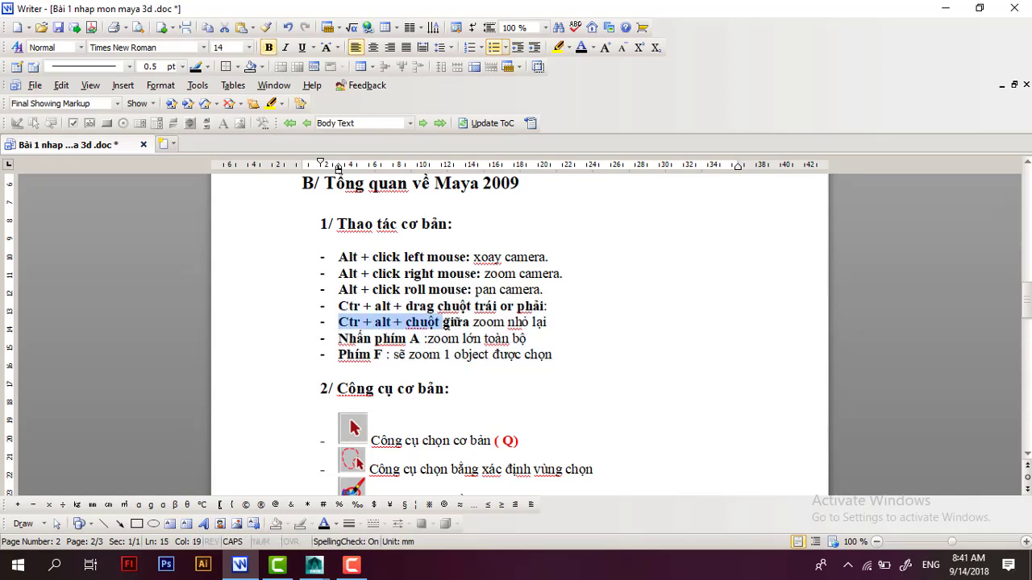
mouse_move(315, 565)
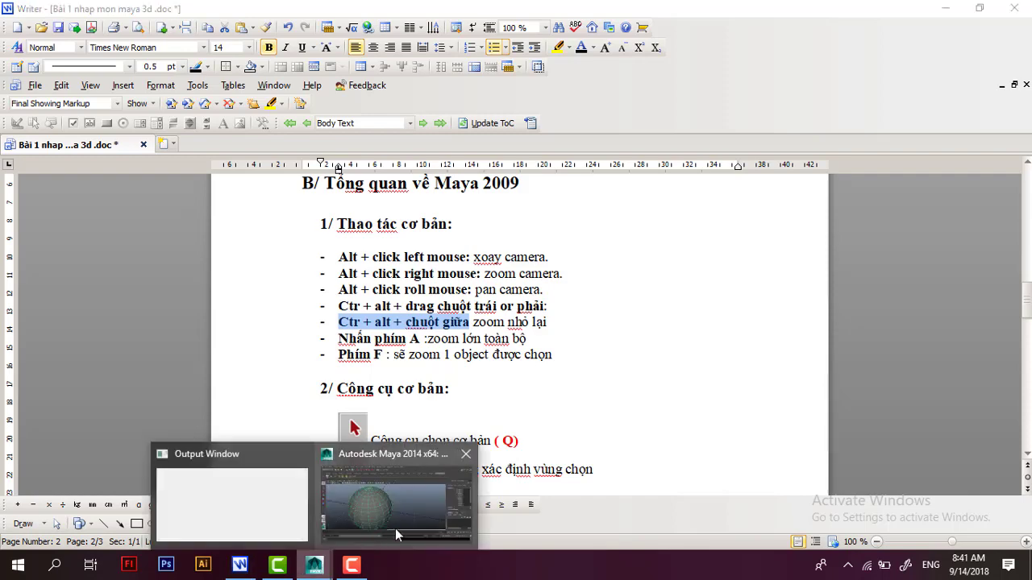
click(395, 520)
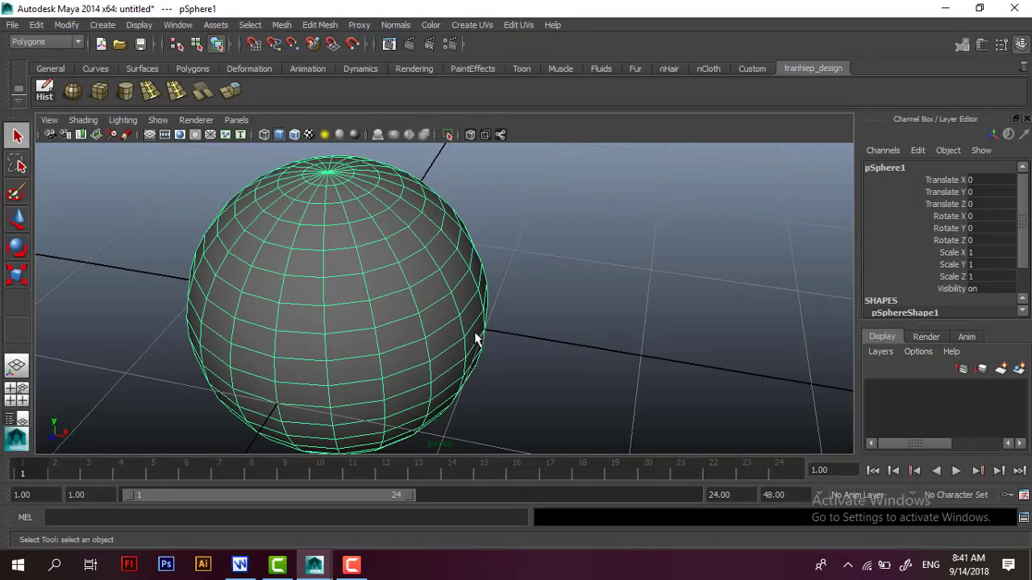
- Pan and orbit the camera around the sphere, then scroll and box-zoom into a nearby region
alt+middle_drag(339, 276, 503, 281)
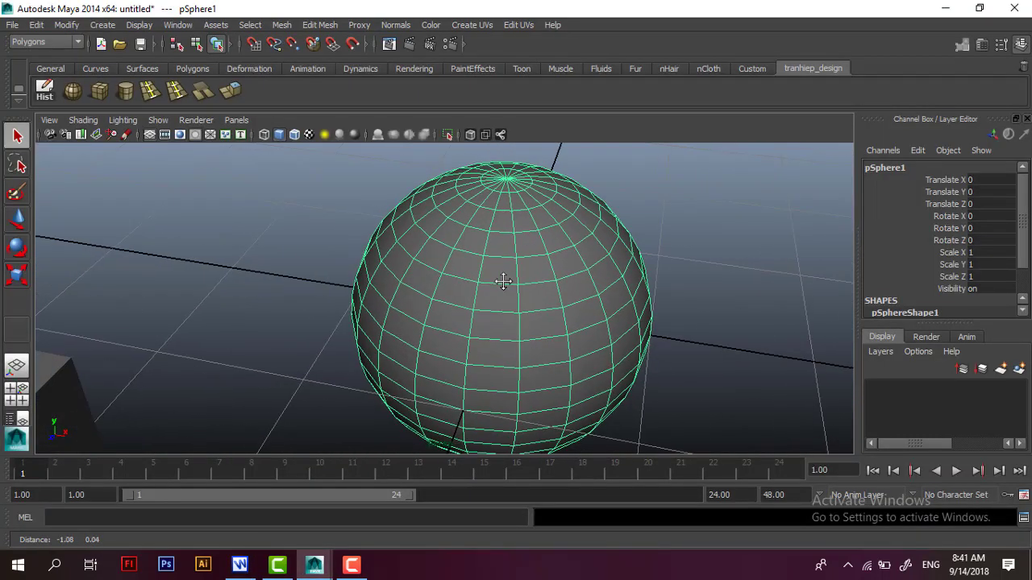
alt+drag(495, 265, 519, 237)
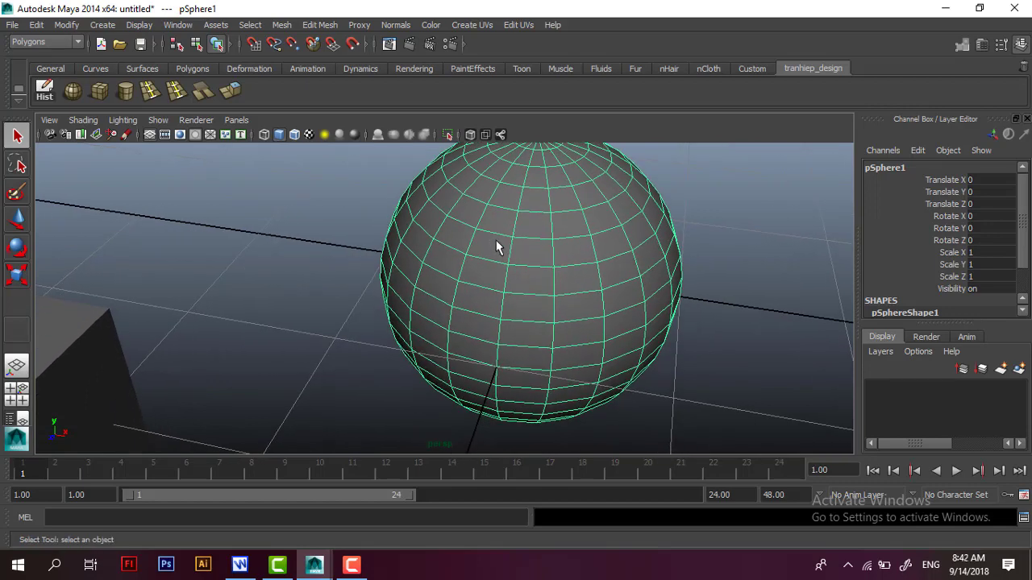
scroll(667, 328, down, 5)
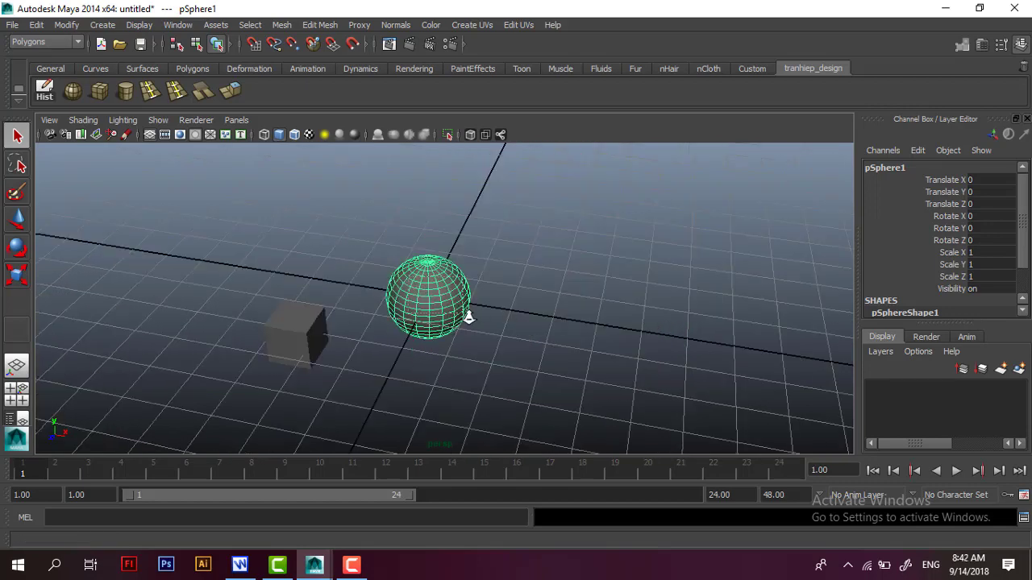
scroll(468, 315, down, 8)
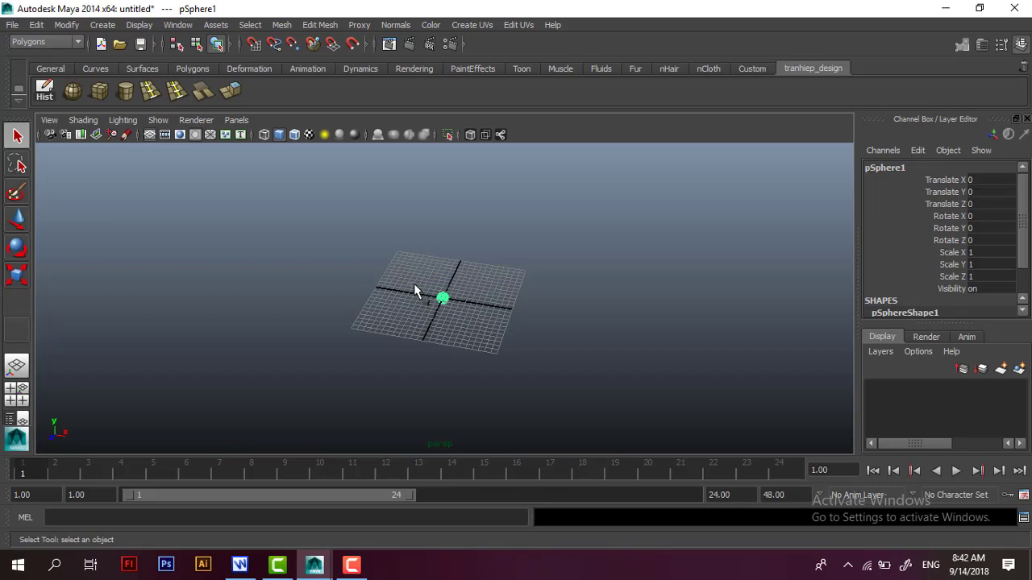
drag(509, 344, 557, 363)
scroll(477, 334, up, 5)
scroll(354, 238, up, 5)
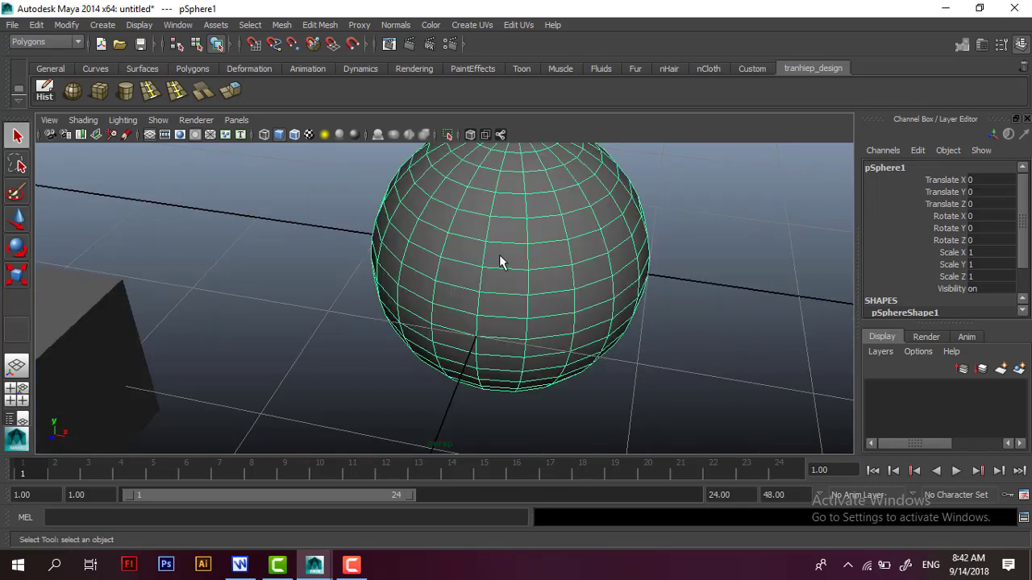
- Box-zoom out and back in so the sphere sits centred with the cube's corner beside it
drag(459, 242, 507, 280)
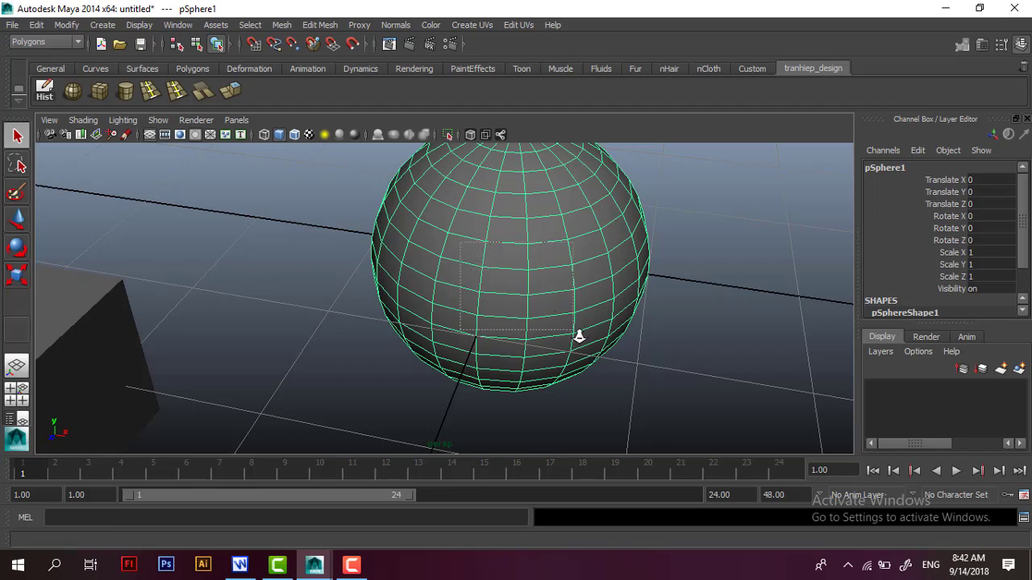
scroll(580, 336, down, 5)
drag(293, 315, 352, 361)
scroll(386, 352, down, 5)
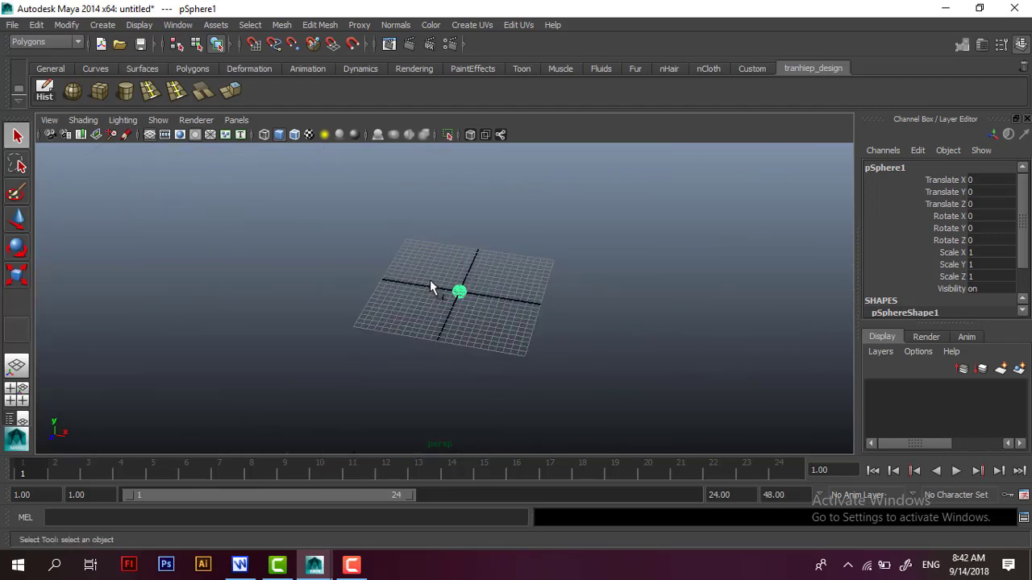
drag(410, 269, 556, 362)
scroll(239, 208, up, 5)
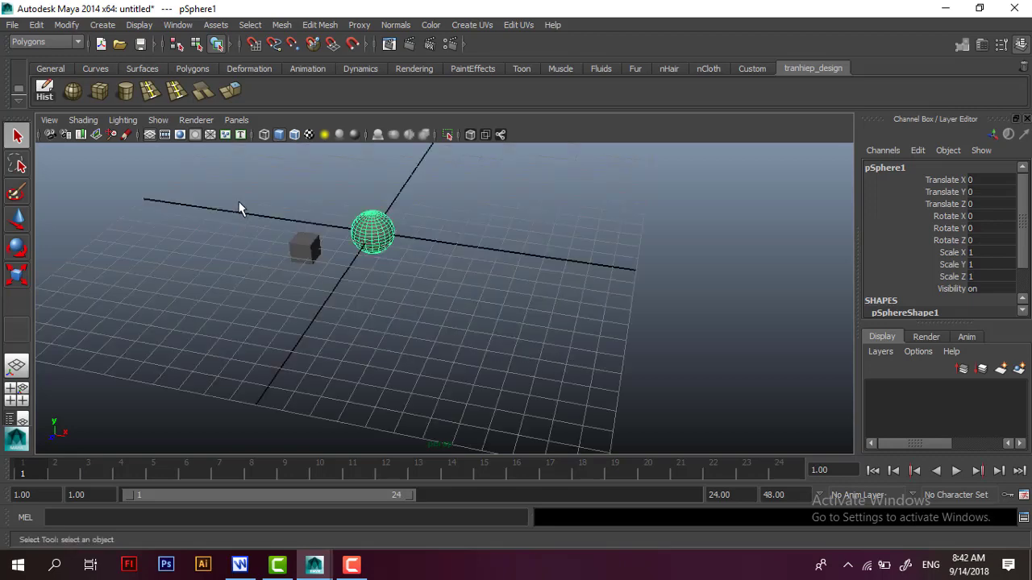
scroll(339, 248, up, 3)
scroll(522, 336, up, 3)
scroll(673, 367, down, 2)
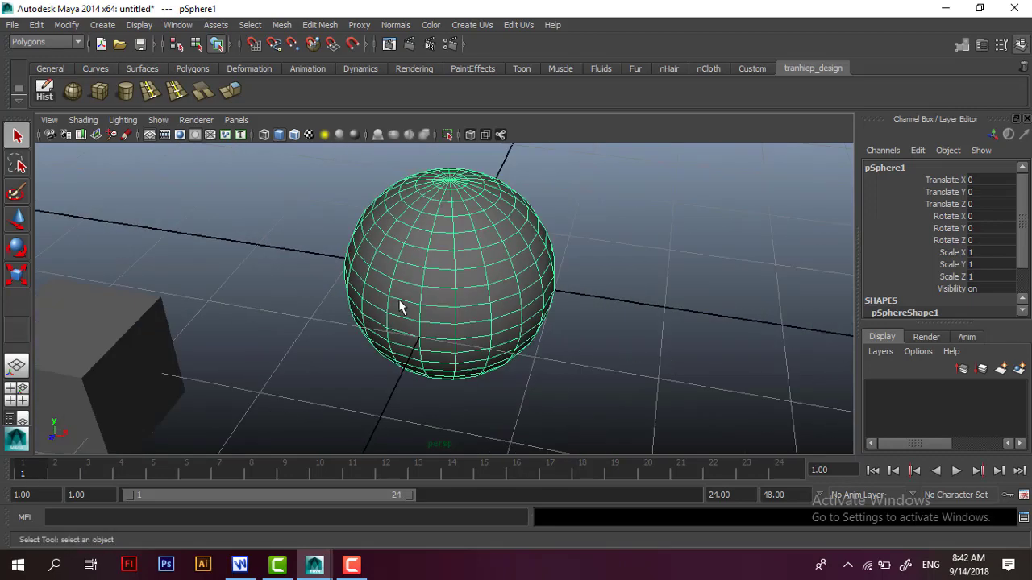
- In the Writer notes, highlight the Ctr + alt + chuột giữa zoom shortcut line
click(240, 565)
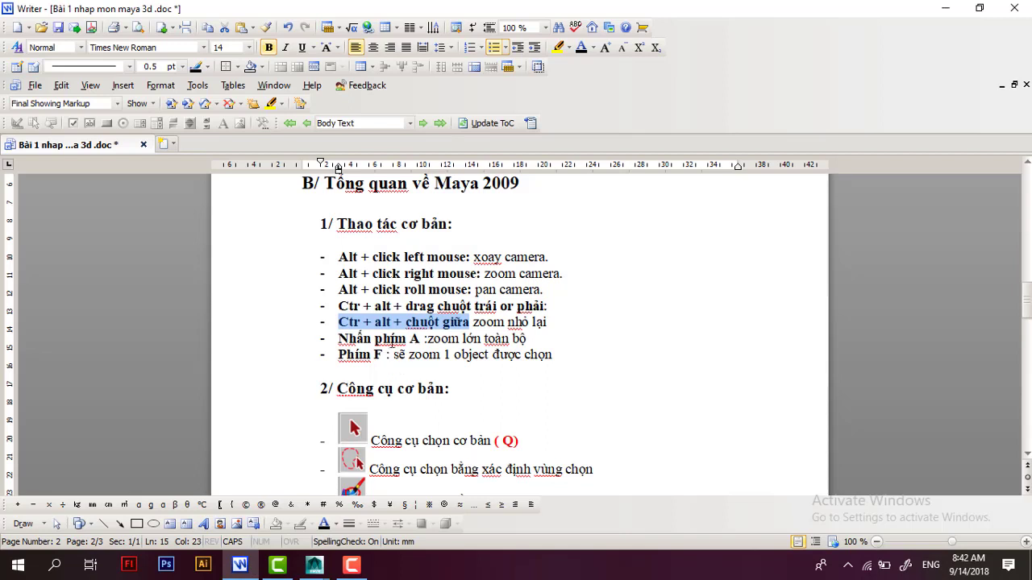
click(424, 331)
click(356, 321)
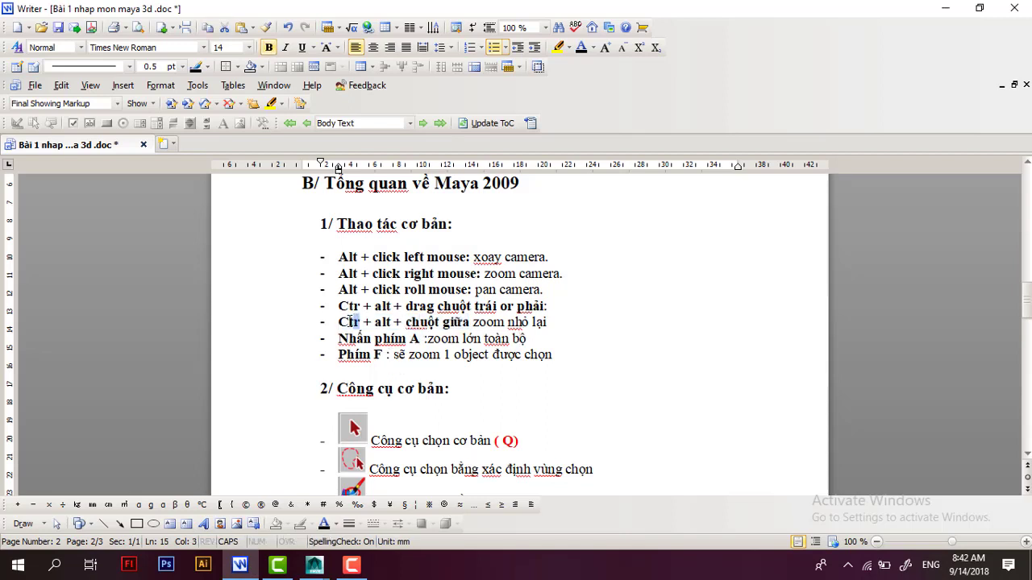
drag(355, 322, 552, 325)
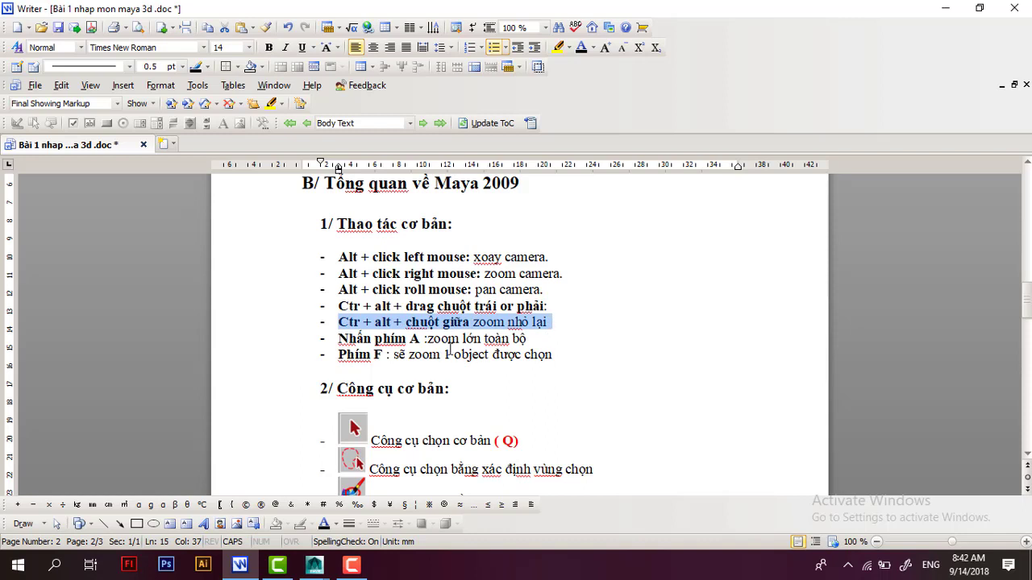
click(450, 339)
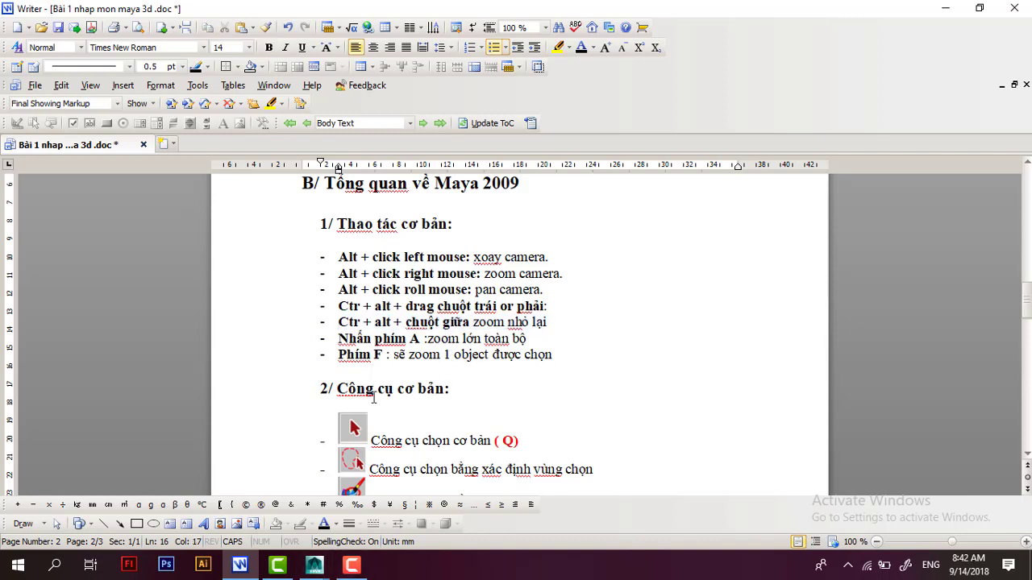
- Highlight 'Nhấn phím A' and 'zoom lớn toàn bộ' on the A-key zoom line
click(373, 339)
drag(341, 339, 420, 339)
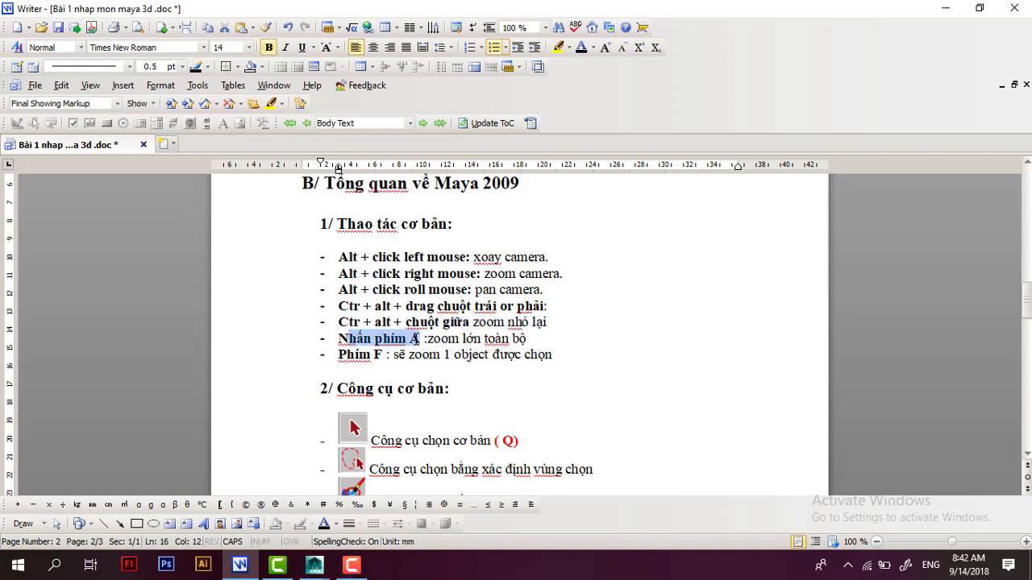
click(449, 338)
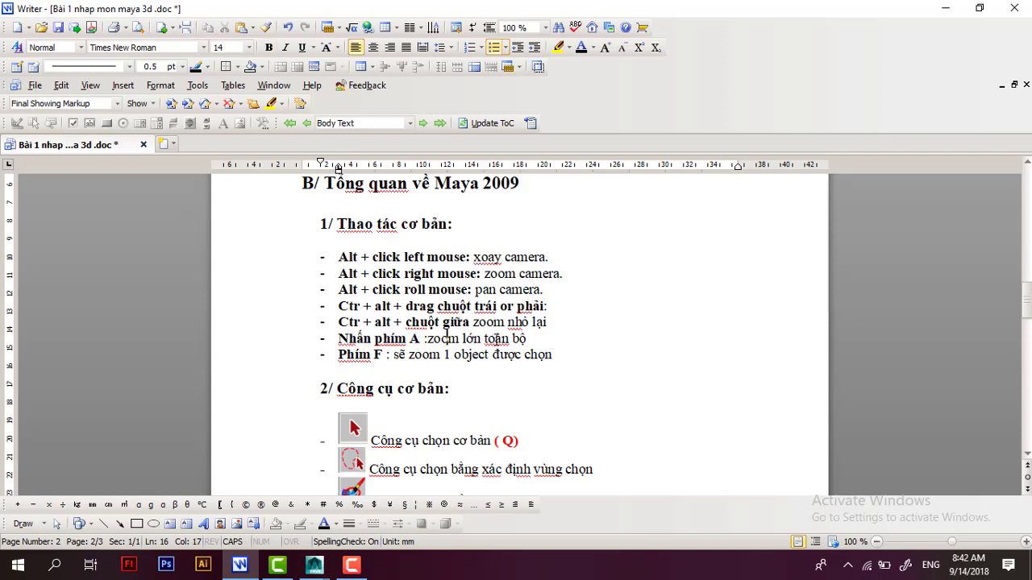
drag(426, 339, 541, 342)
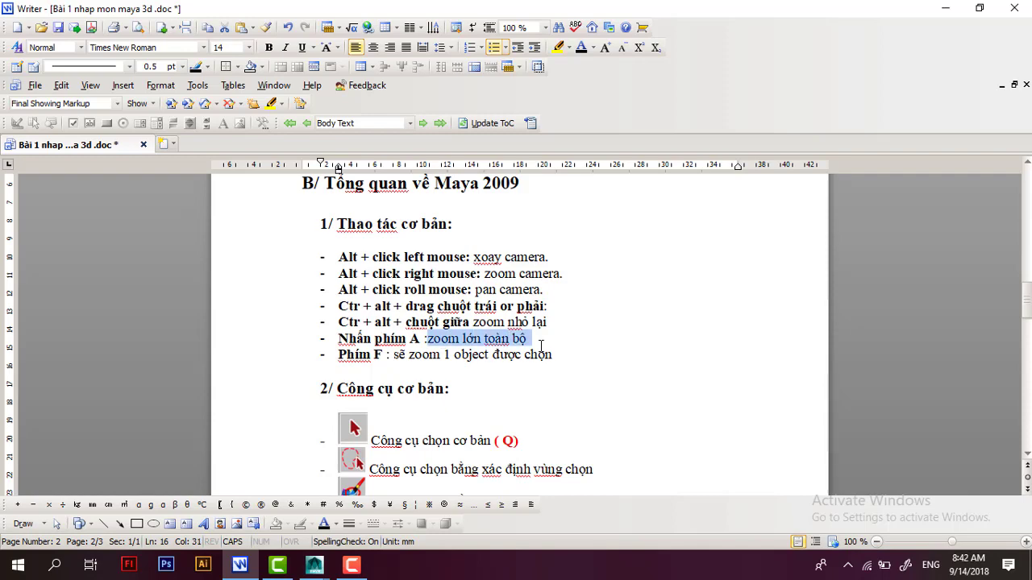
click(314, 566)
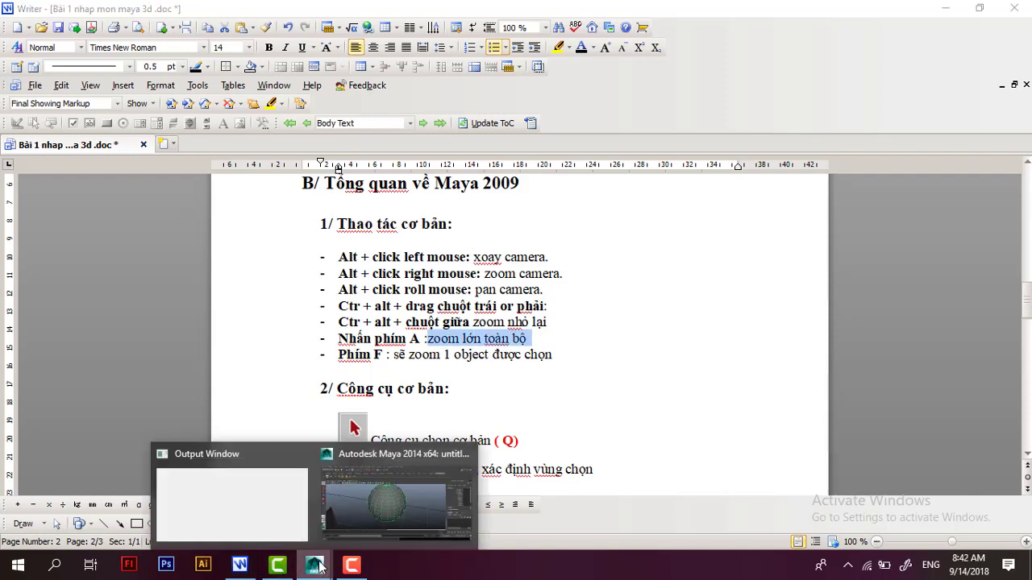
- Bring the Maya scene forward and zoom the viewport in and out
click(370, 510)
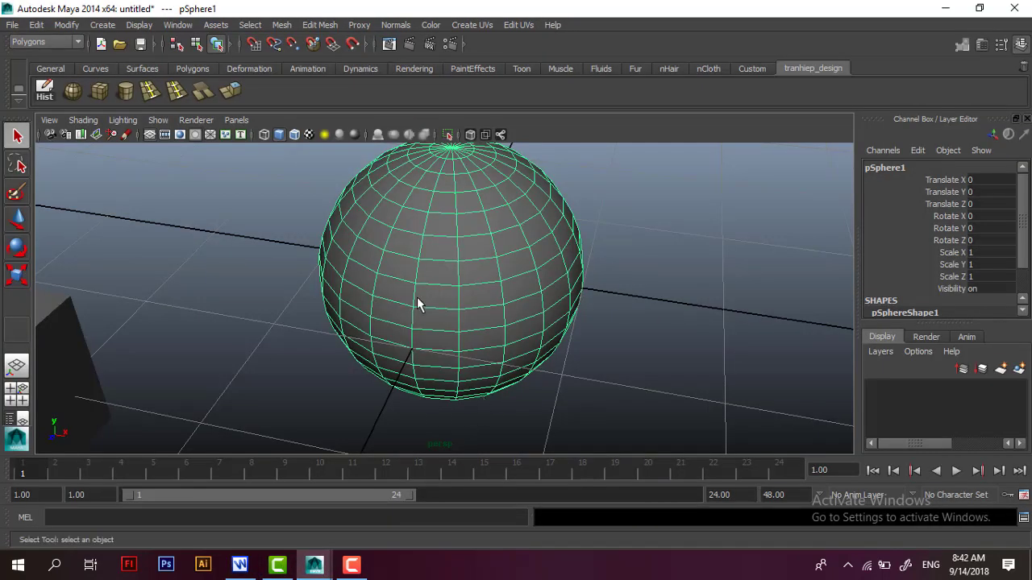
scroll(421, 297, down, 3)
scroll(421, 296, down, 1)
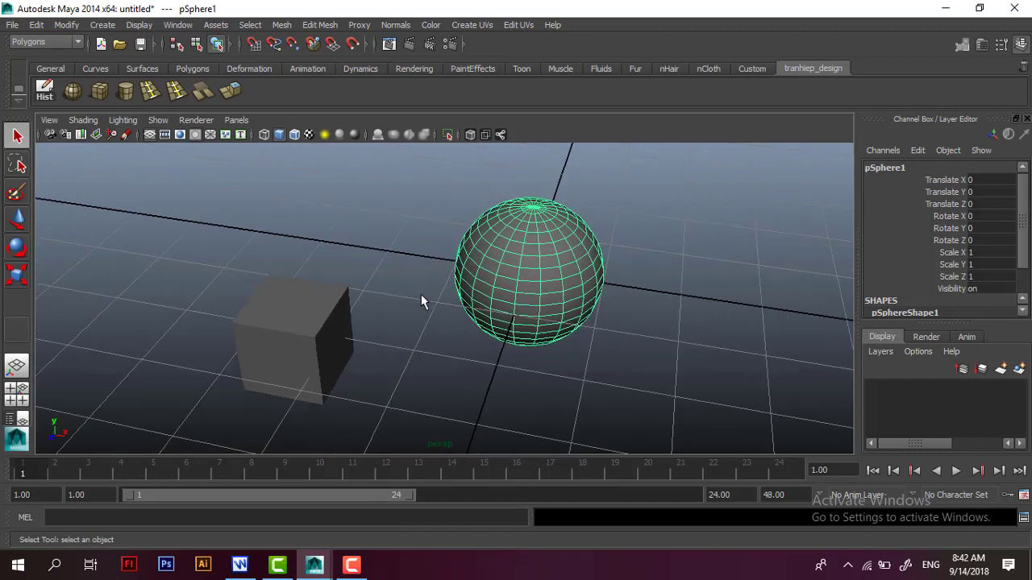
scroll(423, 298, up, 6)
scroll(435, 310, down, 5)
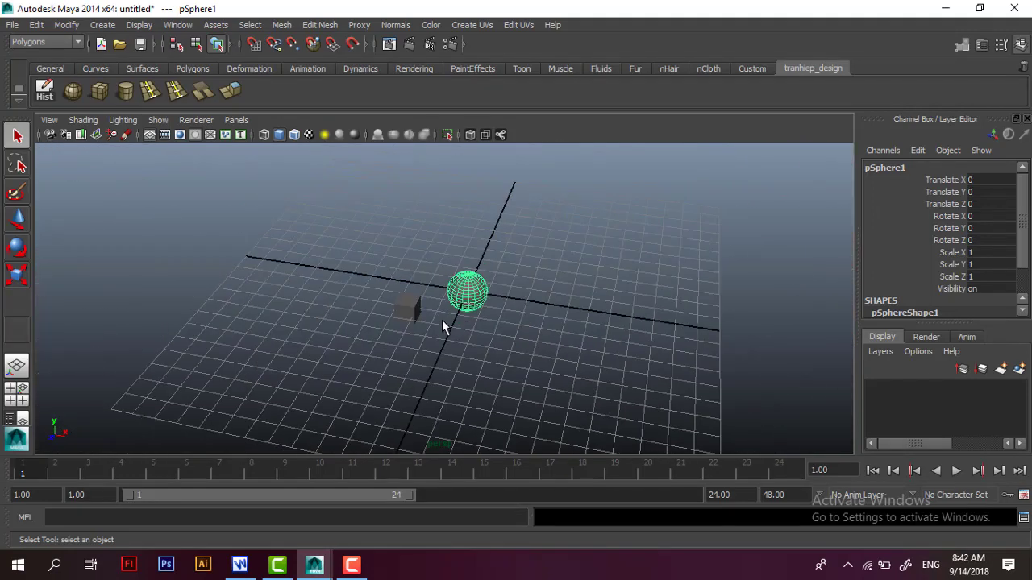
scroll(442, 325, down, 3)
scroll(450, 338, down, 2)
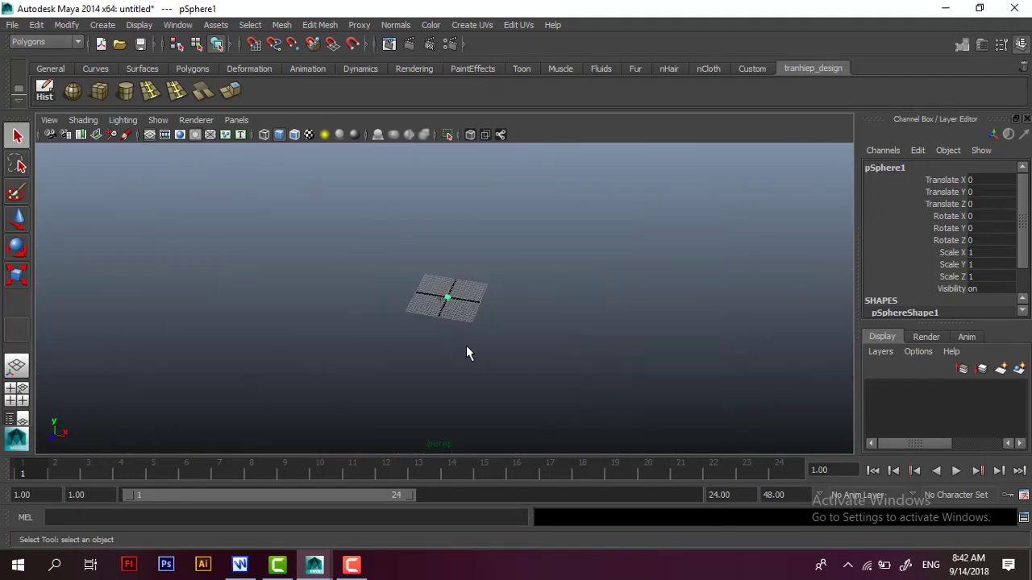
scroll(466, 345, up, 6)
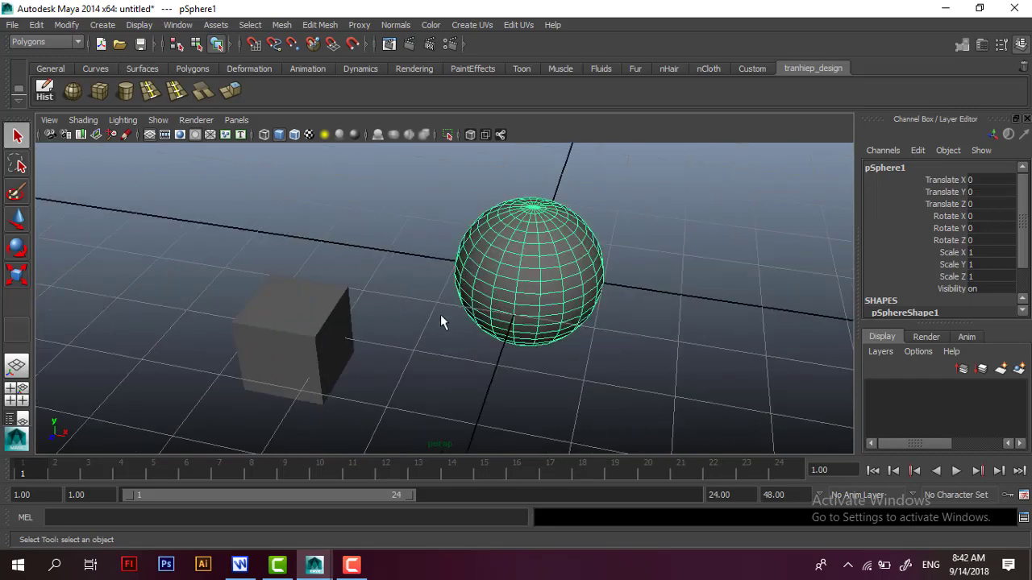
scroll(445, 310, up, 4)
scroll(446, 310, up, 2)
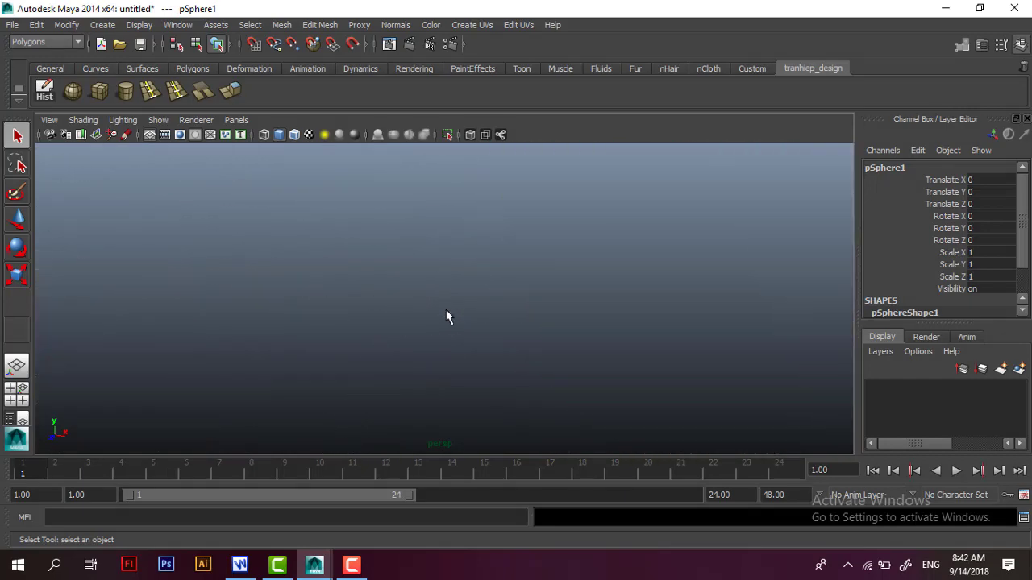
scroll(446, 309, down, 5)
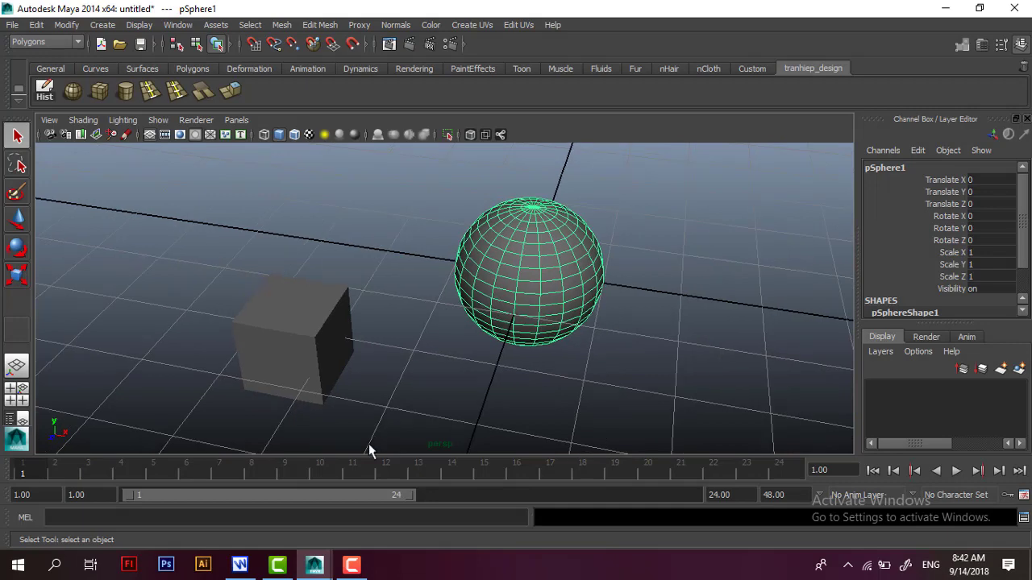
- Highlight the 'Phím F' shortcut line in the Writer notes
click(239, 565)
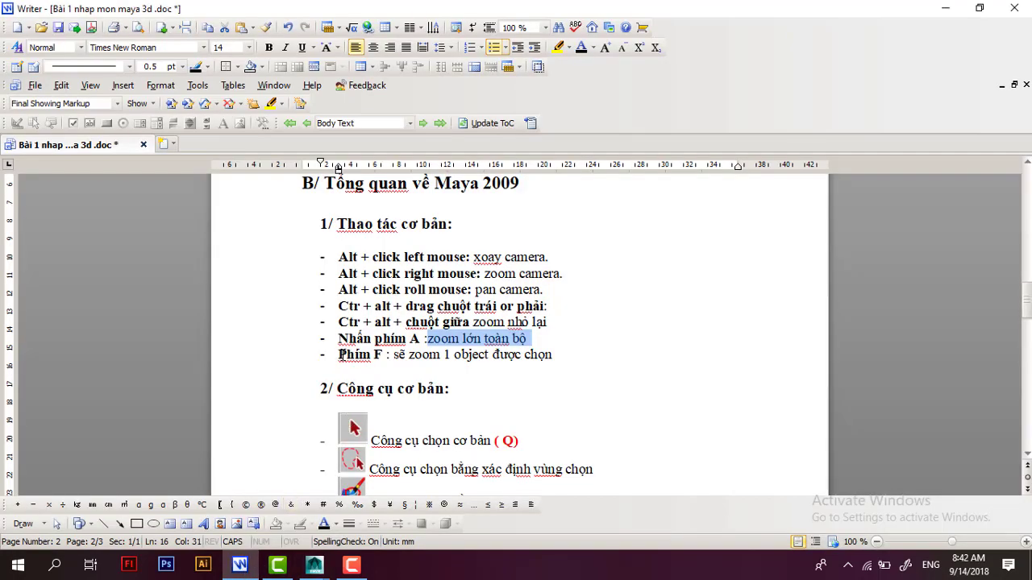
drag(341, 355, 541, 355)
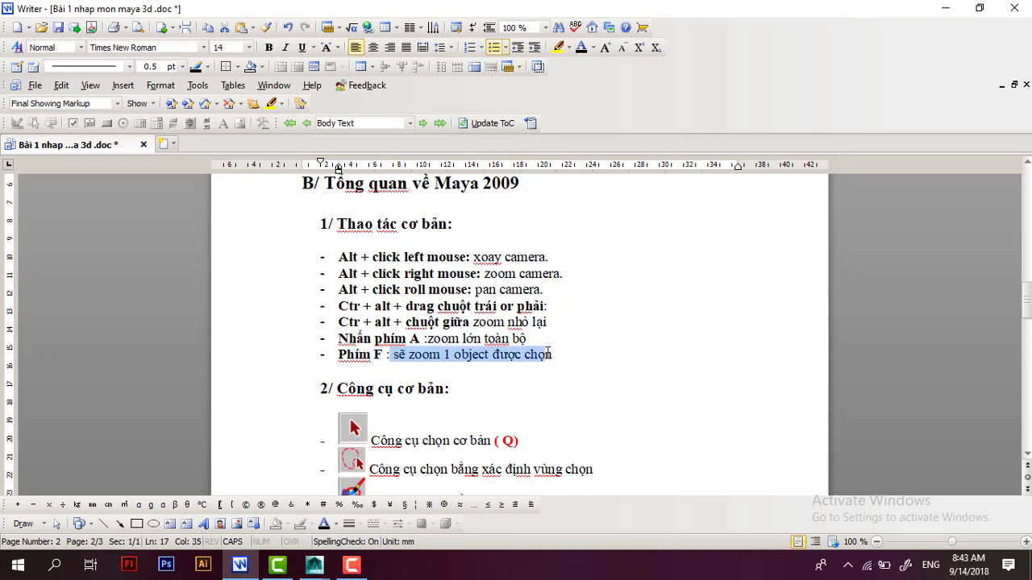
click(379, 364)
mouse_move(315, 565)
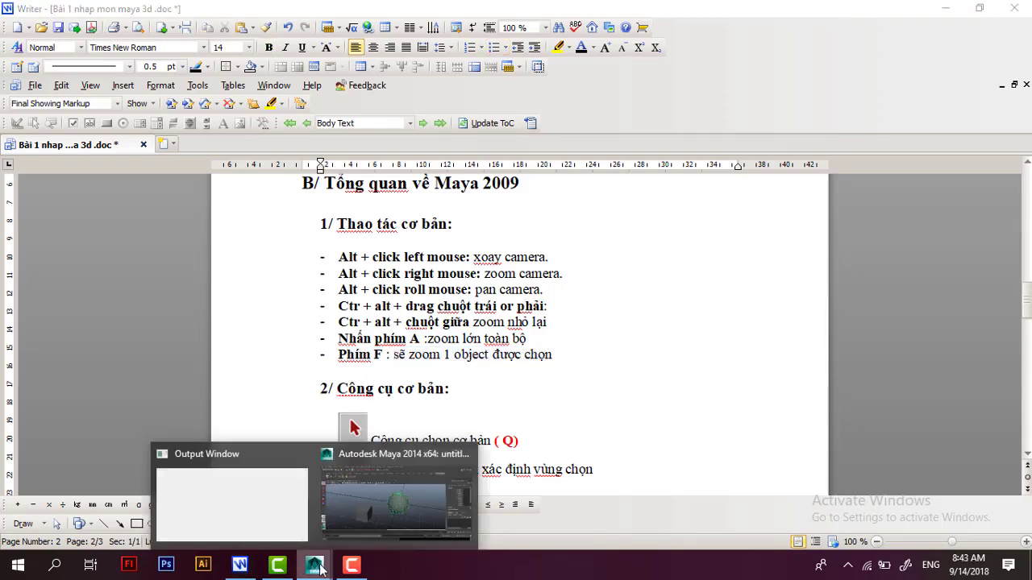
- Add a polygon cylinder and scale it uniformly down to 0.758
click(401, 516)
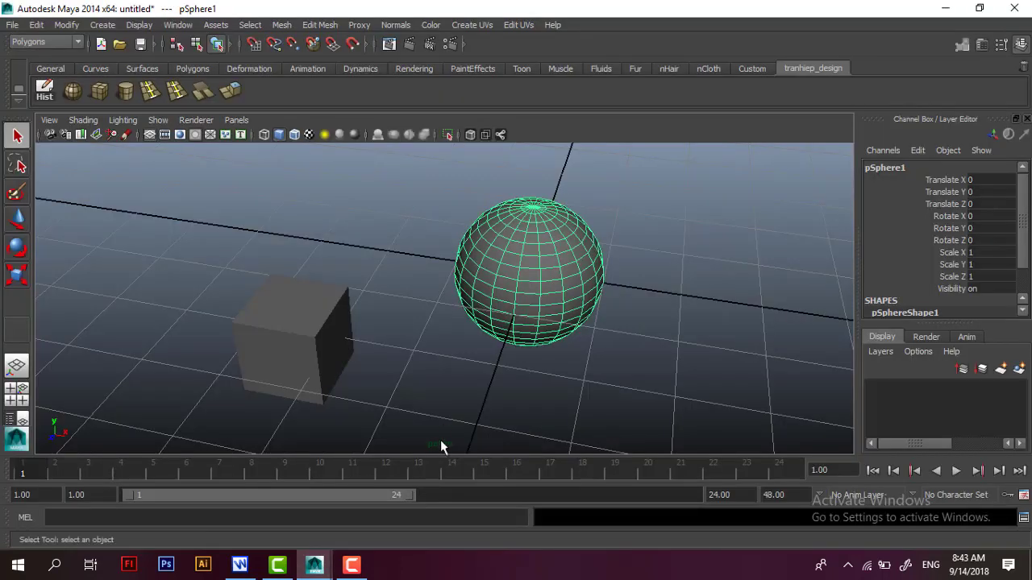
click(390, 331)
click(125, 92)
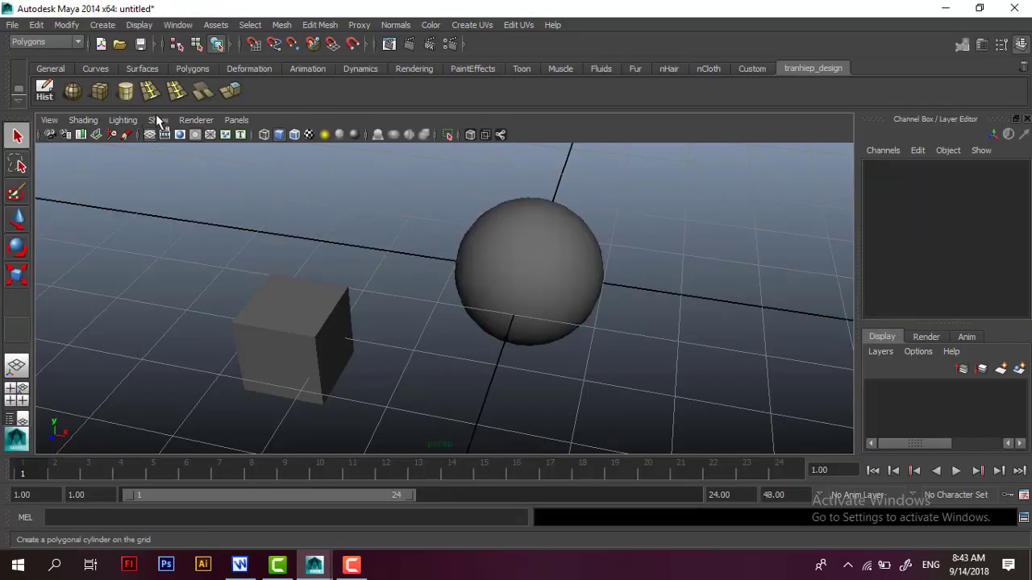
click(17, 275)
drag(529, 274, 500, 360)
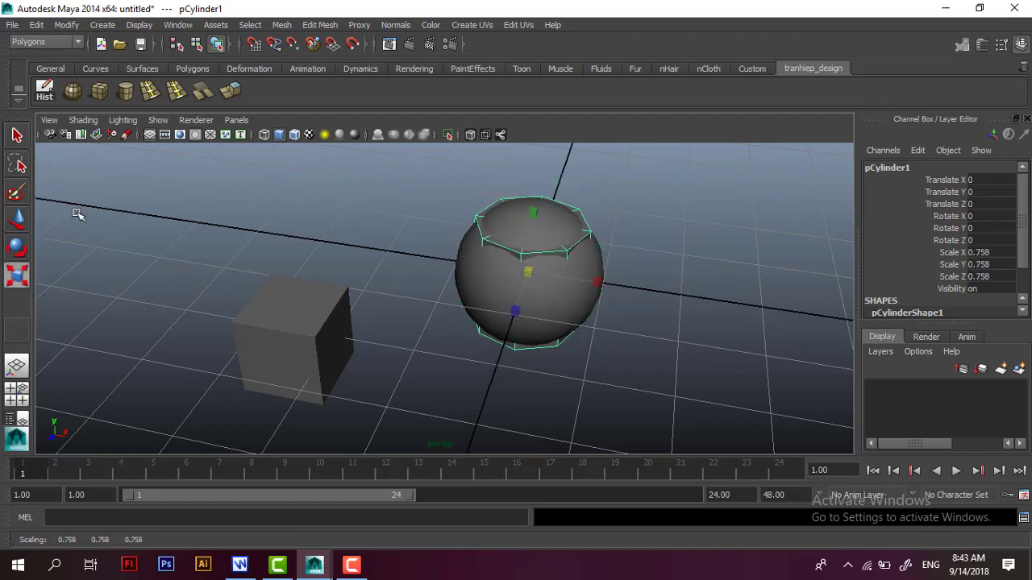
- Move the cylinder left along X so it sits beside the sphere
click(17, 219)
drag(579, 279, 440, 302)
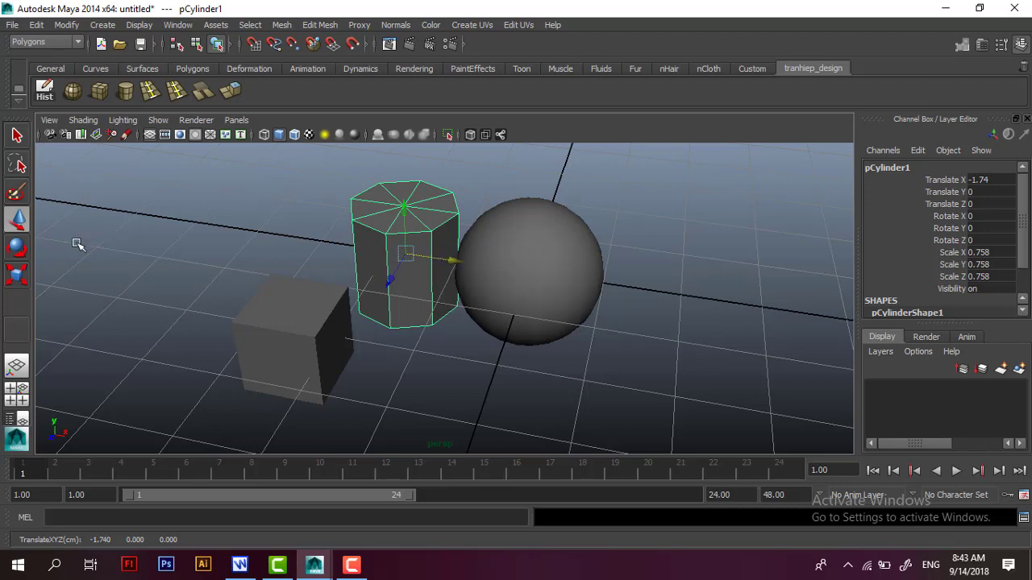
click(15, 228)
mouse_move(449, 258)
mouse_down()
mouse_move(506, 293)
mouse_move(449, 261)
mouse_move(535, 293)
mouse_move(430, 293)
mouse_up()
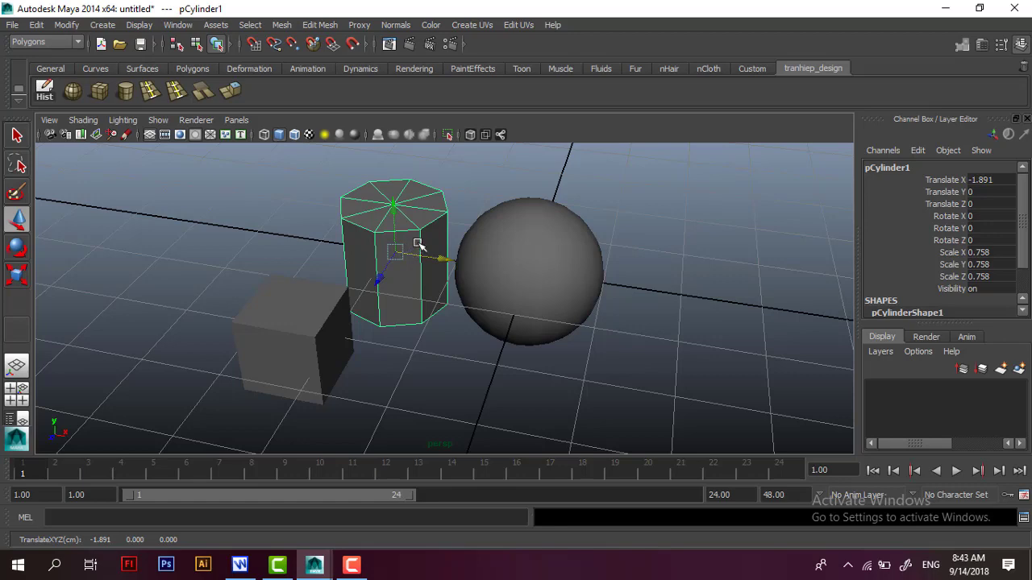
- Zoom and pan the viewport, reframing the cylinder with F
scroll(419, 244, up, 2)
scroll(420, 240, up, 2)
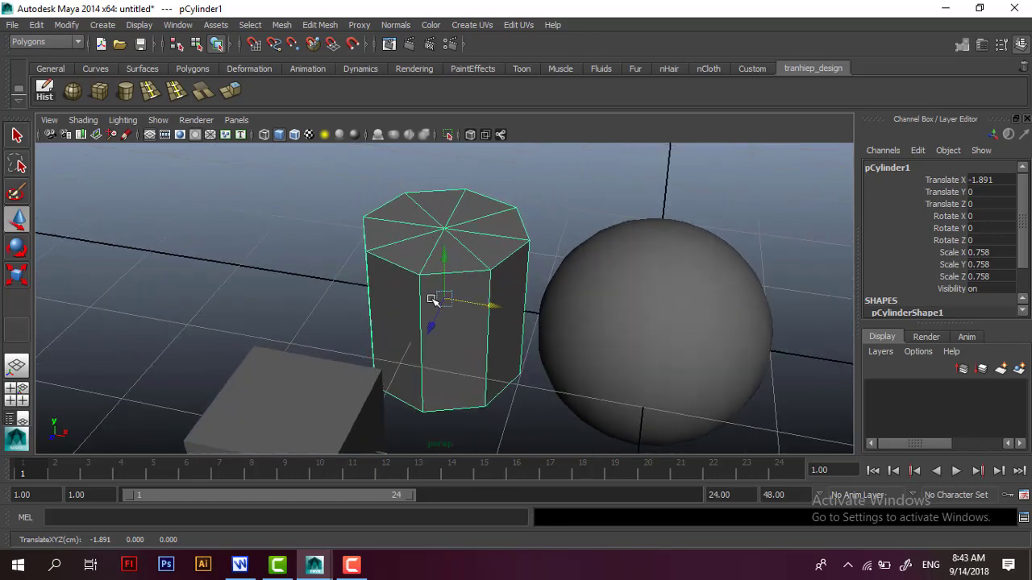
scroll(432, 300, down, 5)
scroll(440, 314, down, 5)
scroll(452, 339, down, 3)
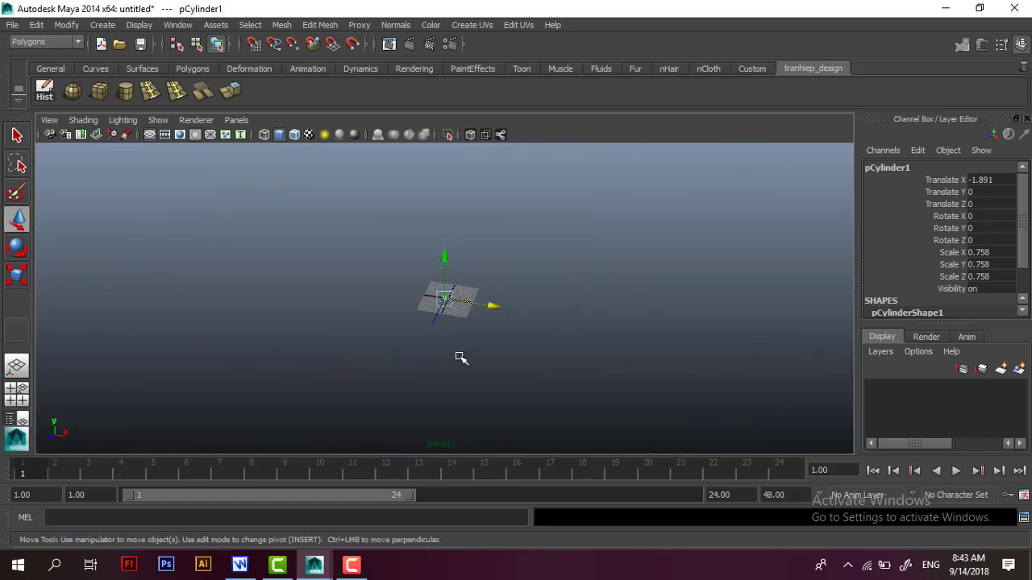
scroll(460, 357, up, 5)
scroll(458, 256, up, 3)
scroll(458, 257, up, 2)
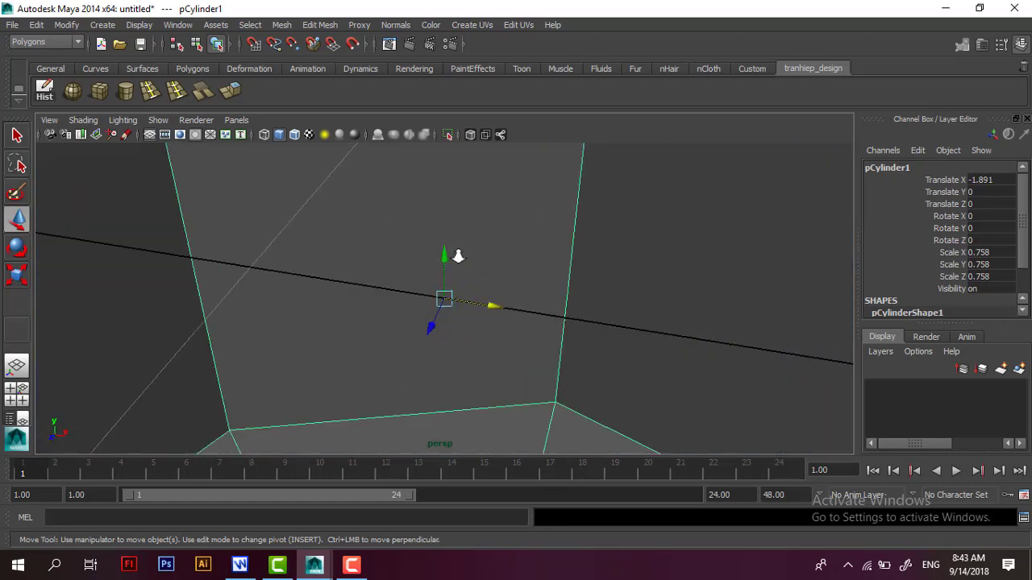
scroll(458, 257, down, 2)
scroll(449, 282, down, 2)
scroll(491, 295, down, 2)
scroll(714, 322, up, 5)
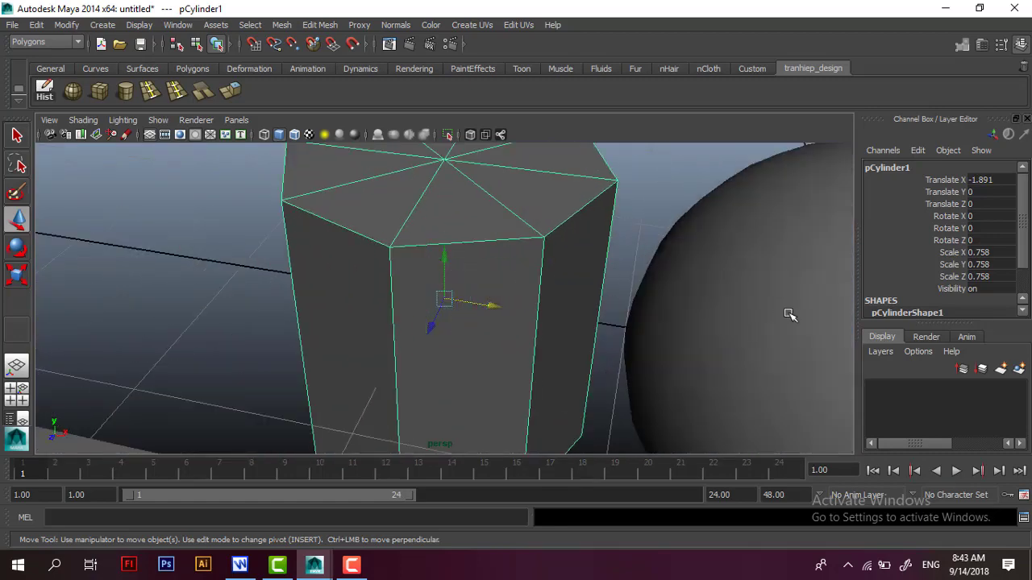
scroll(731, 344, down, 1)
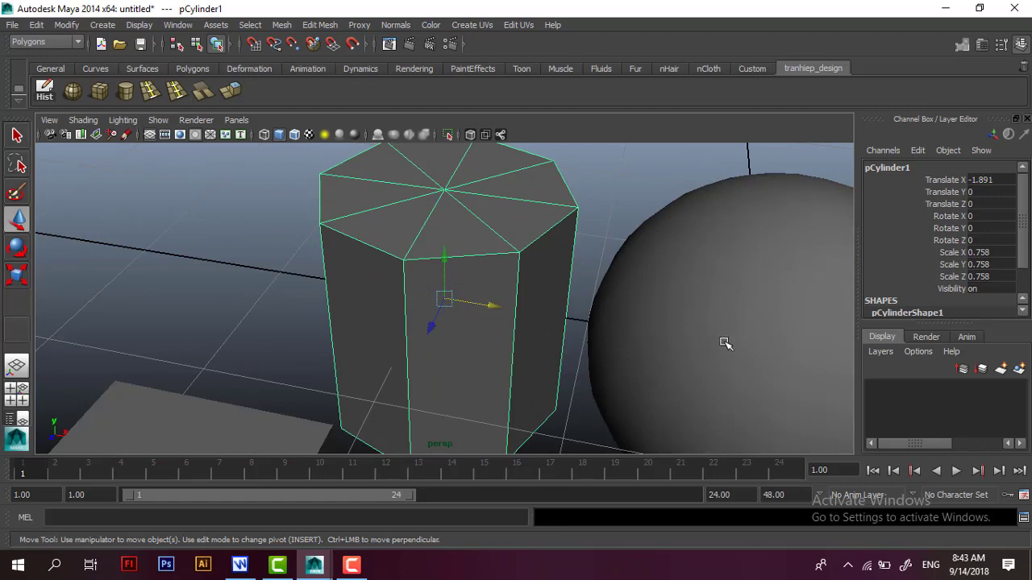
mouse_move(721, 320)
alt+middle_down()
mouse_move(352, 320)
mouse_move(133, 290)
alt+middle_up()
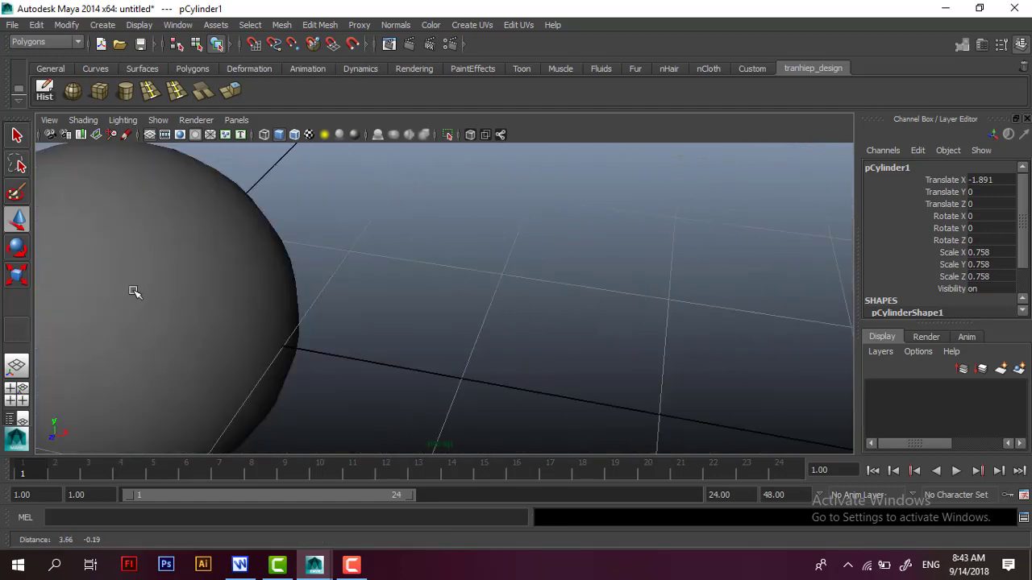
key(f)
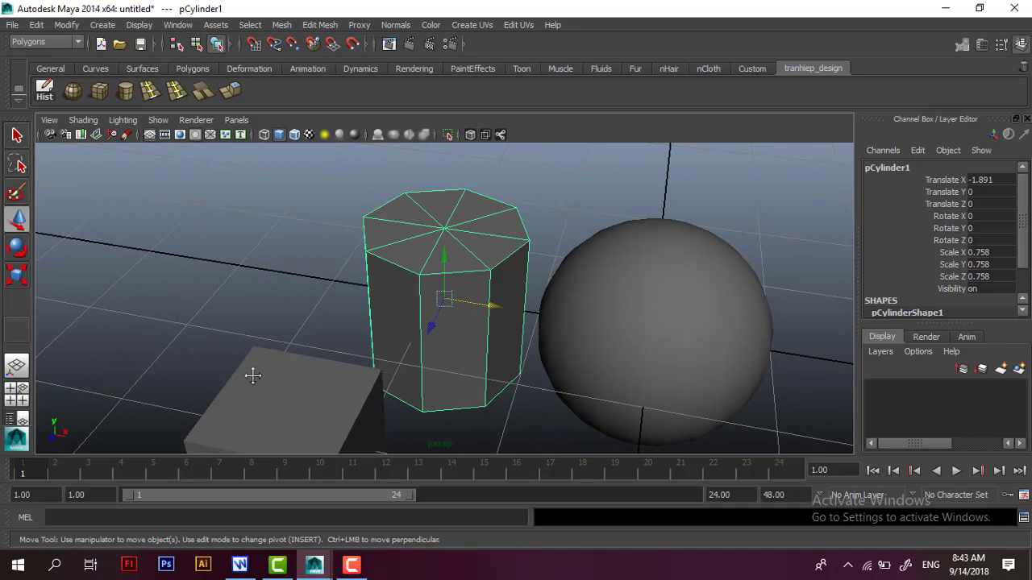
mouse_move(249, 375)
alt+middle_down()
mouse_move(705, 217)
mouse_move(601, 189)
mouse_move(542, 264)
mouse_move(428, 250)
mouse_move(505, 267)
mouse_move(537, 230)
alt+middle_up()
key(f)
scroll(544, 233, down, 3)
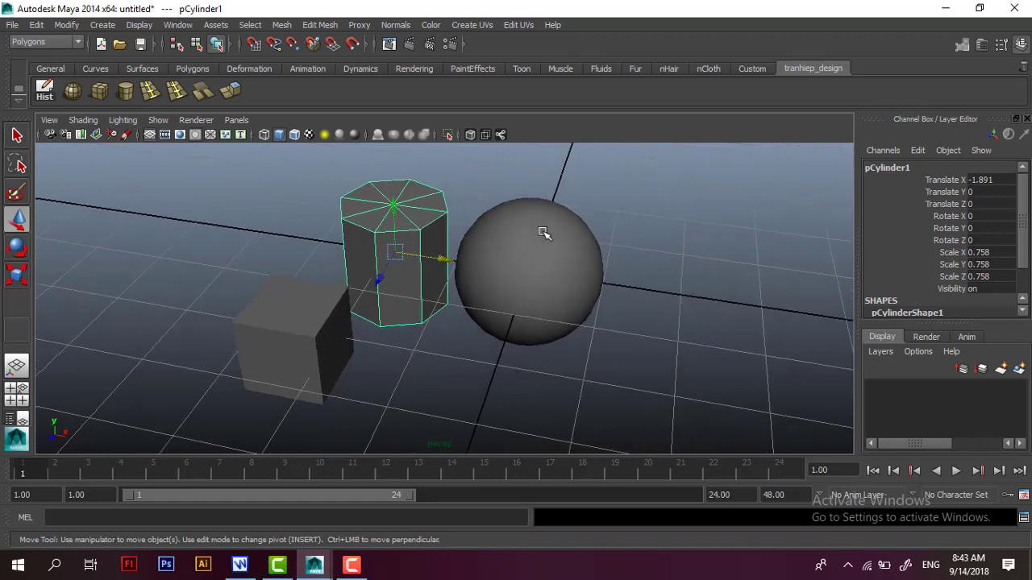
scroll(544, 233, up, 2)
scroll(545, 233, up, 2)
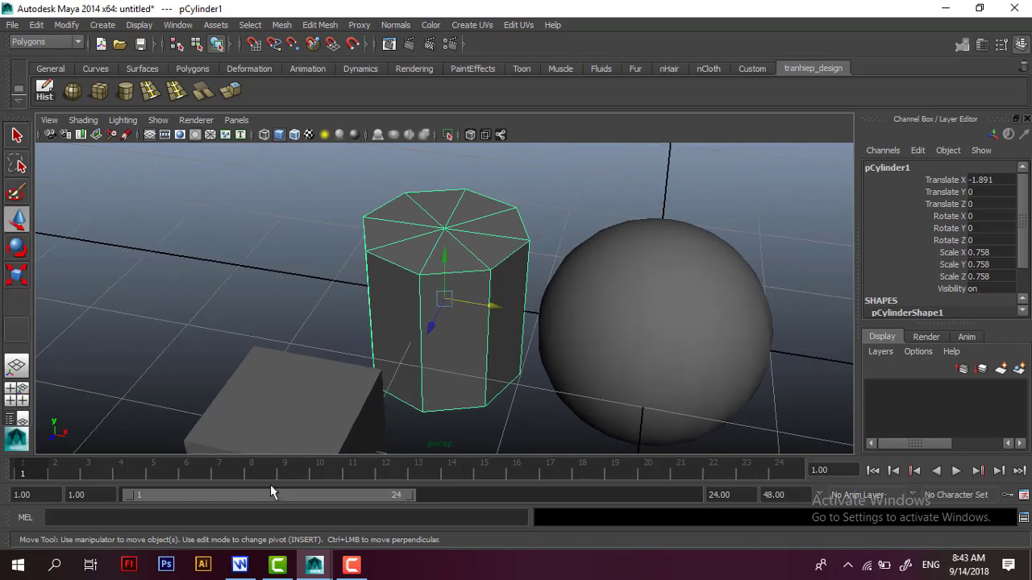
- Highlight the 'Phím F' shortcut line in the Writer notes
click(239, 565)
drag(339, 358, 546, 360)
mouse_move(457, 324)
mouse_down()
mouse_move(339, 355)
mouse_move(553, 356)
mouse_up()
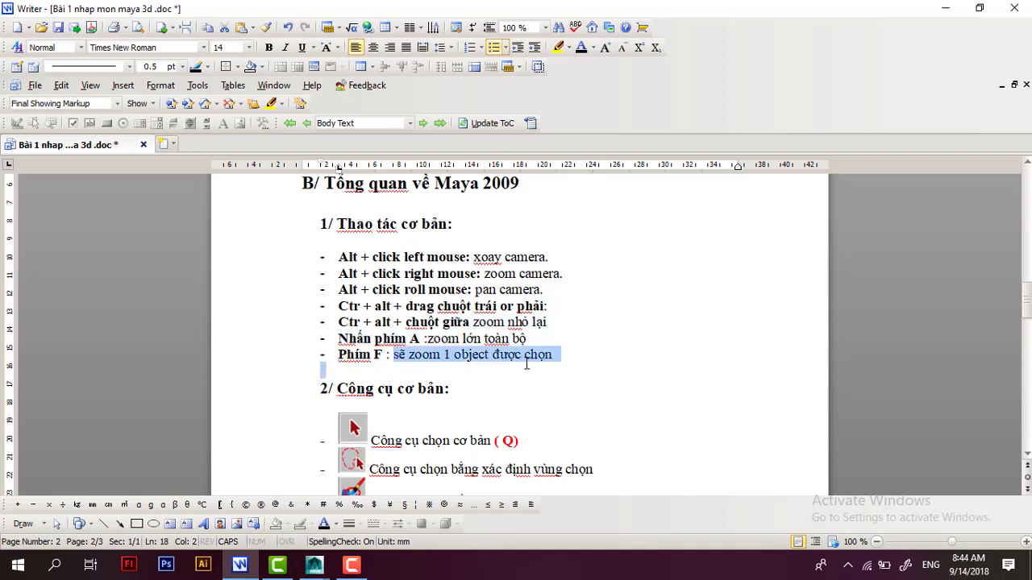
- Highlight the basic-operations shortcut bullets, including the Alt + left-click line
click(506, 391)
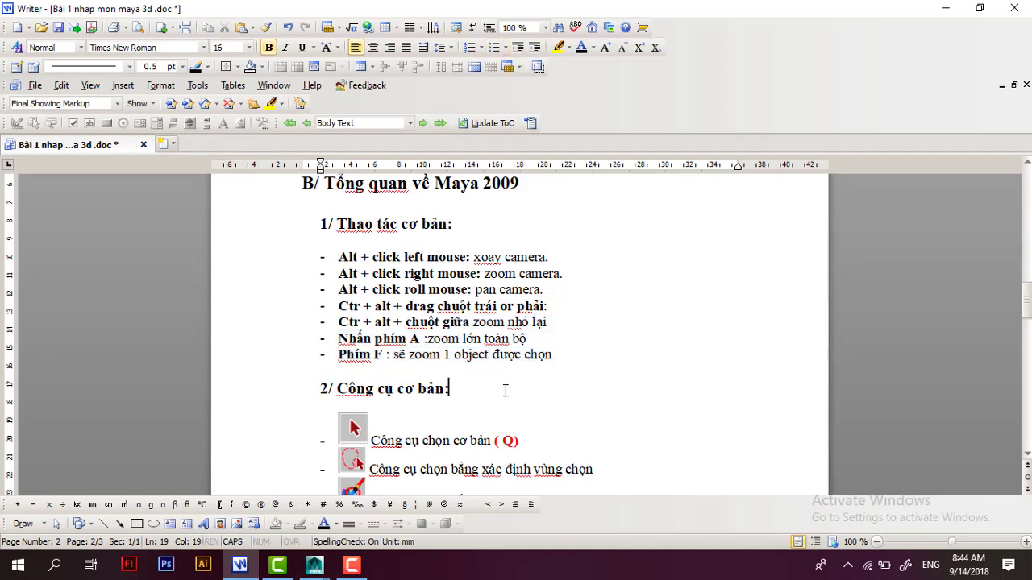
drag(315, 259, 569, 353)
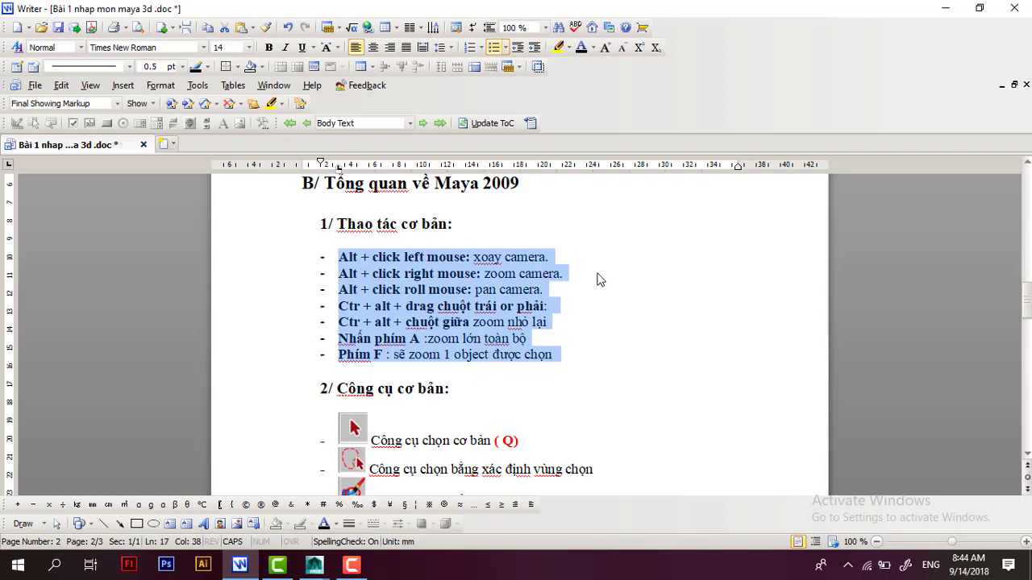
drag(339, 256, 471, 256)
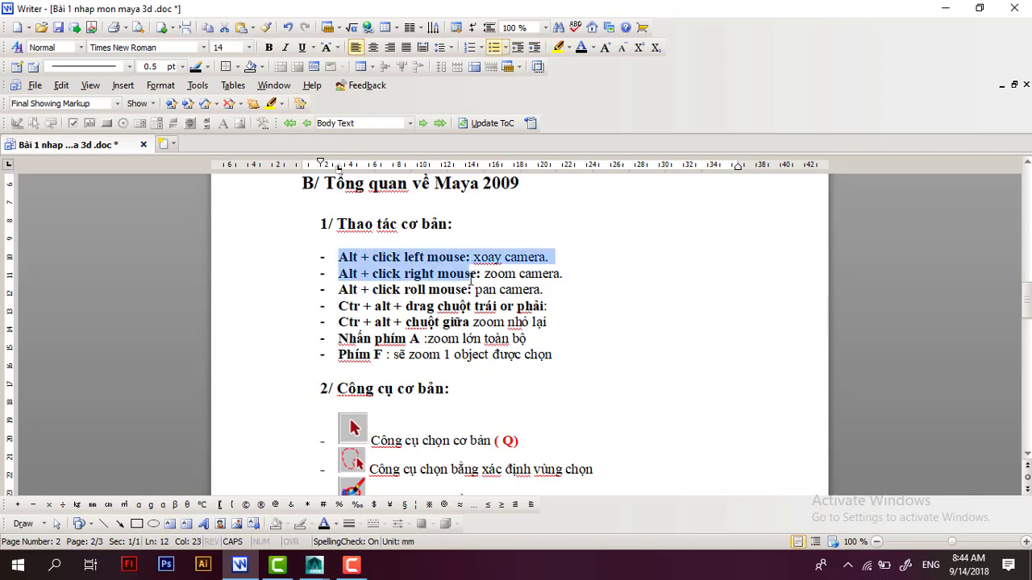
drag(472, 255, 466, 359)
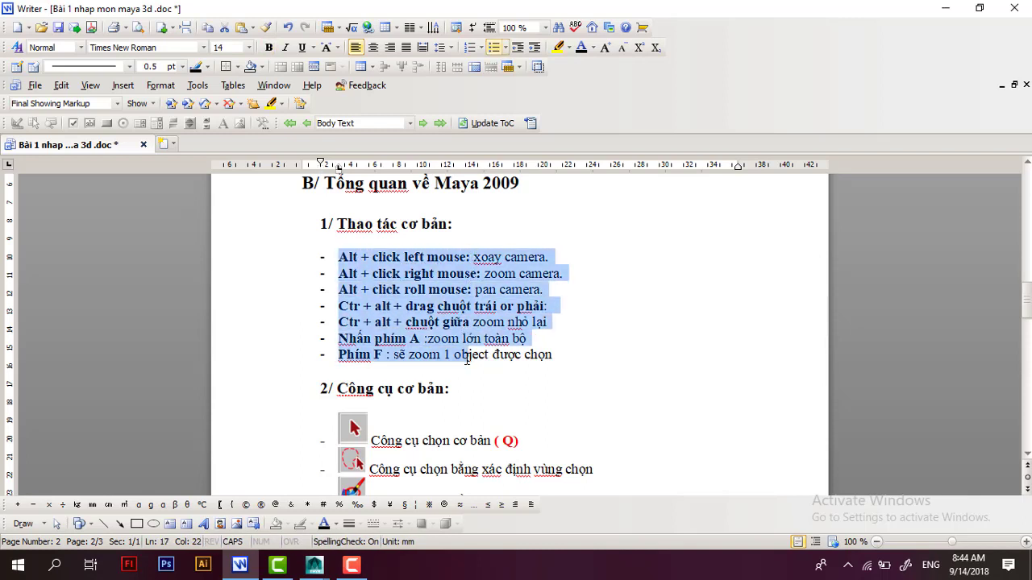
click(583, 348)
drag(339, 257, 494, 340)
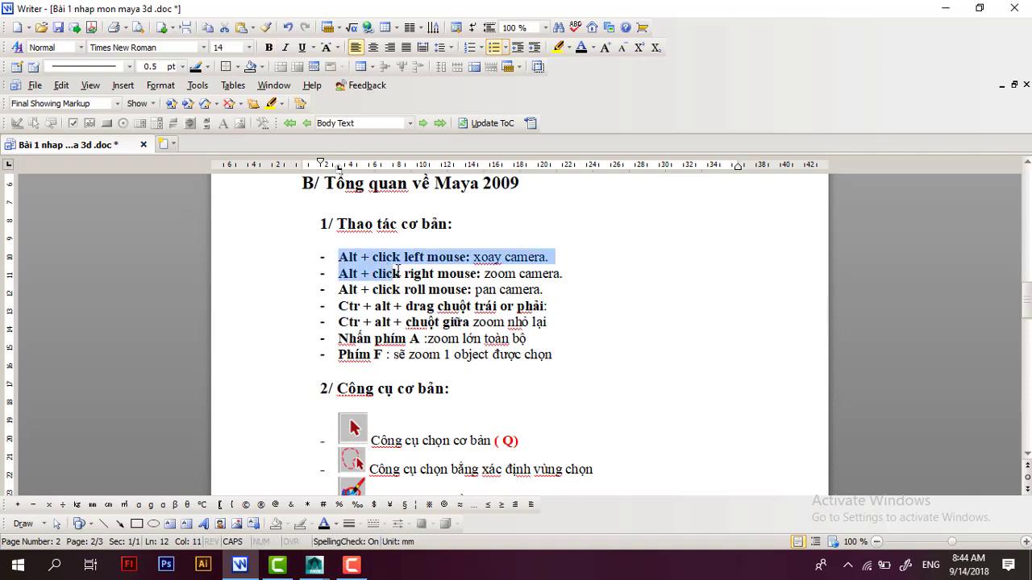
click(453, 234)
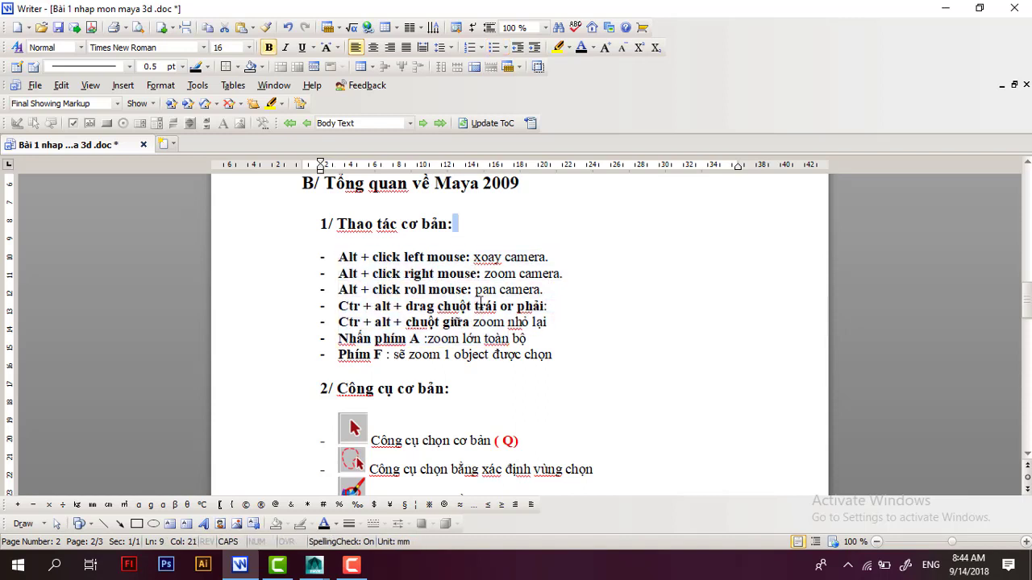
- Highlight the select tool line under '2/ Công cụ cơ bản', then return to Maya
scroll(481, 304, down, 2)
scroll(488, 318, down, 1)
drag(332, 292, 474, 300)
scroll(506, 295, down, 2)
scroll(506, 295, down, 1)
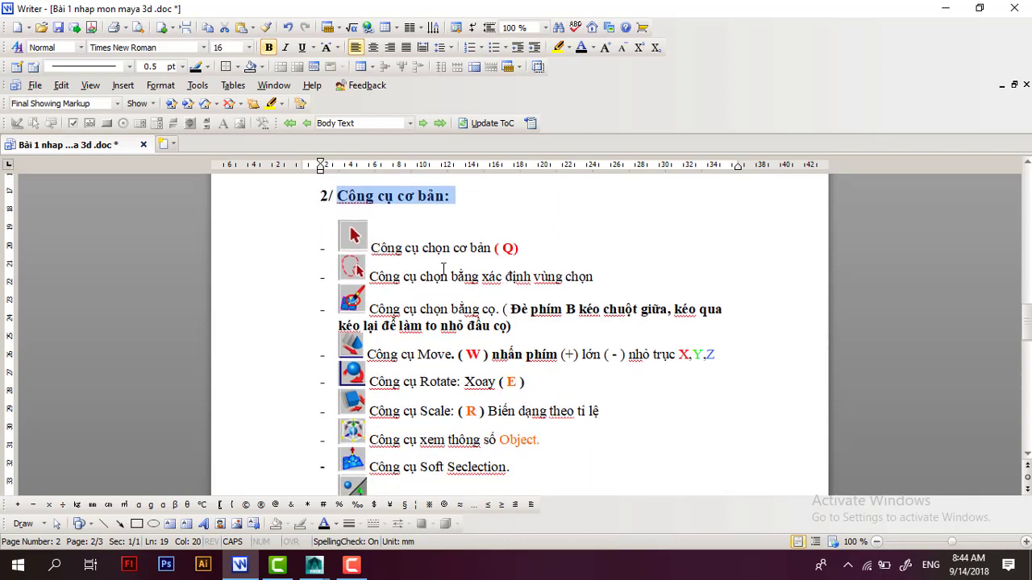
drag(372, 248, 466, 249)
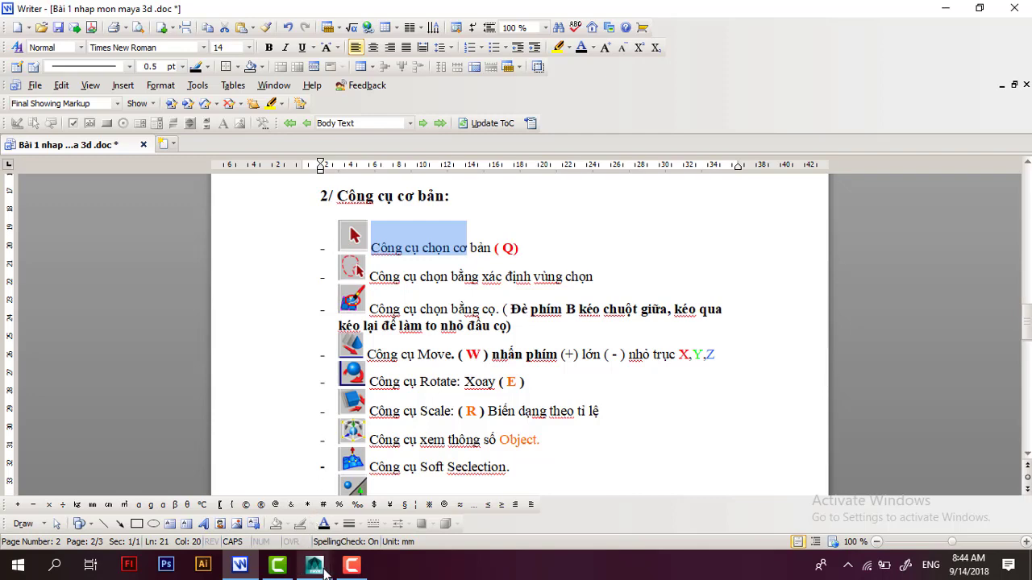
mouse_move(315, 565)
click(363, 500)
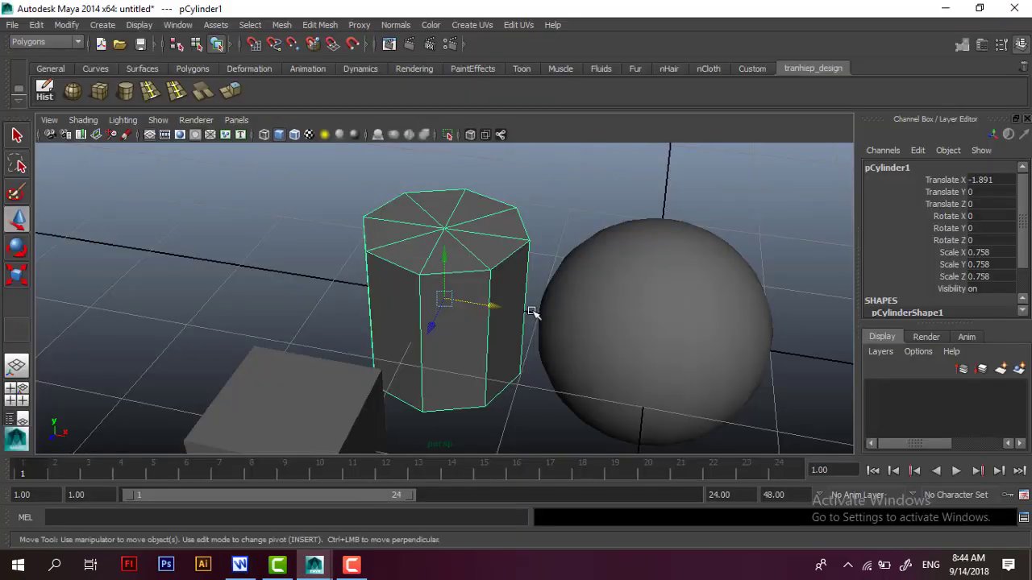
- Select the cylinder, sphere and cube one at a time, then clear the selection
click(595, 199)
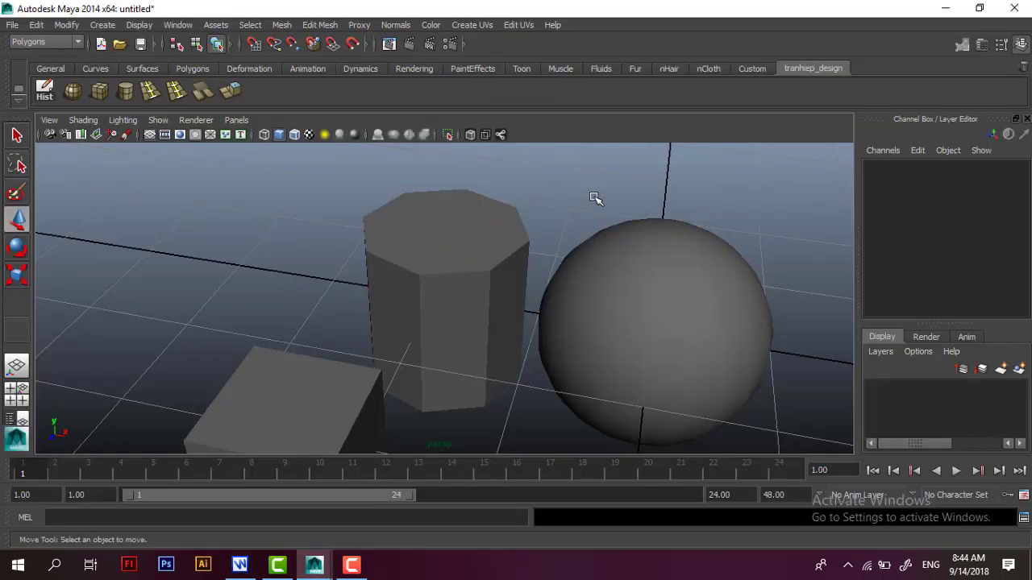
click(16, 139)
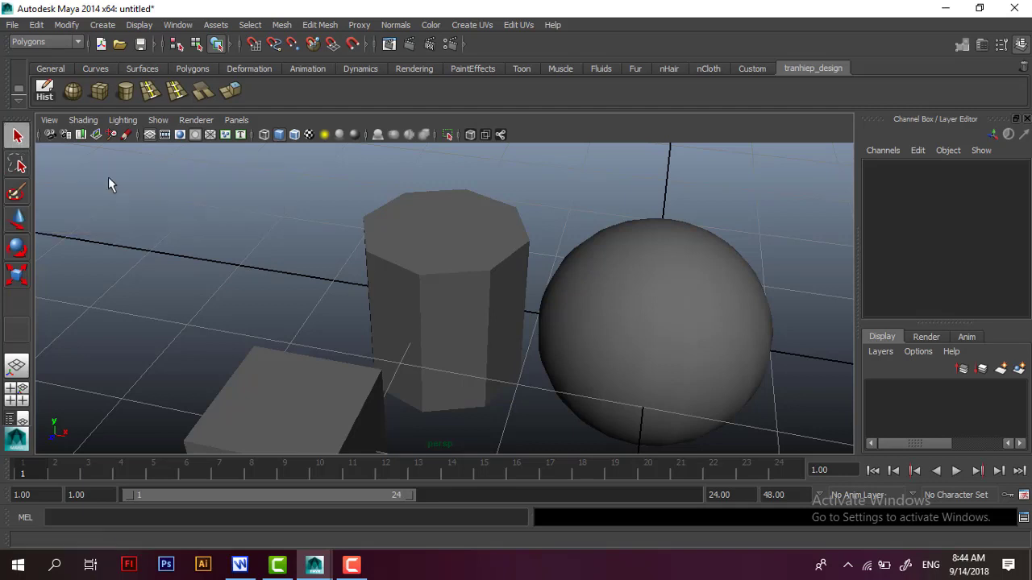
click(425, 297)
click(633, 320)
click(264, 396)
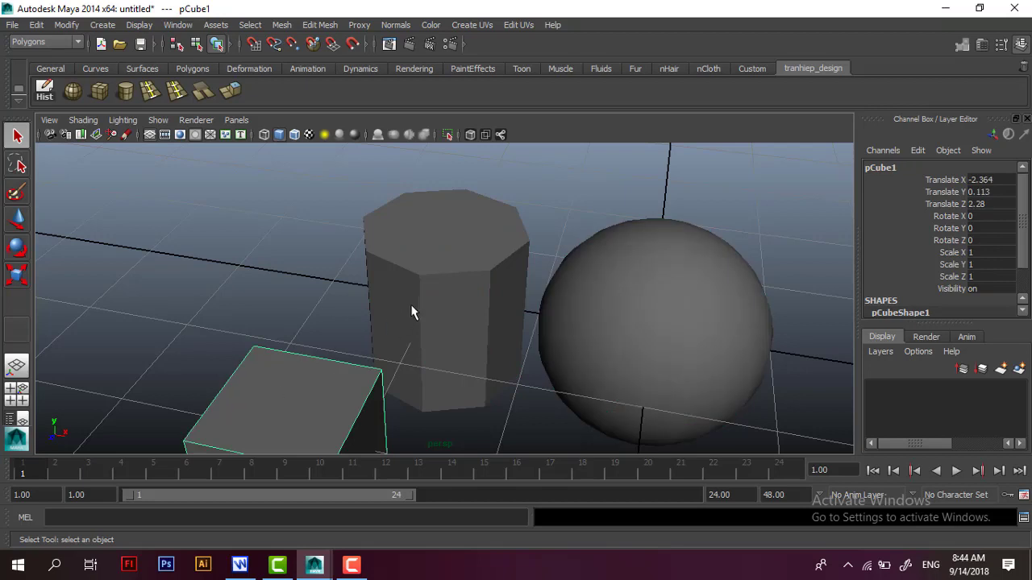
click(413, 311)
click(631, 299)
click(450, 309)
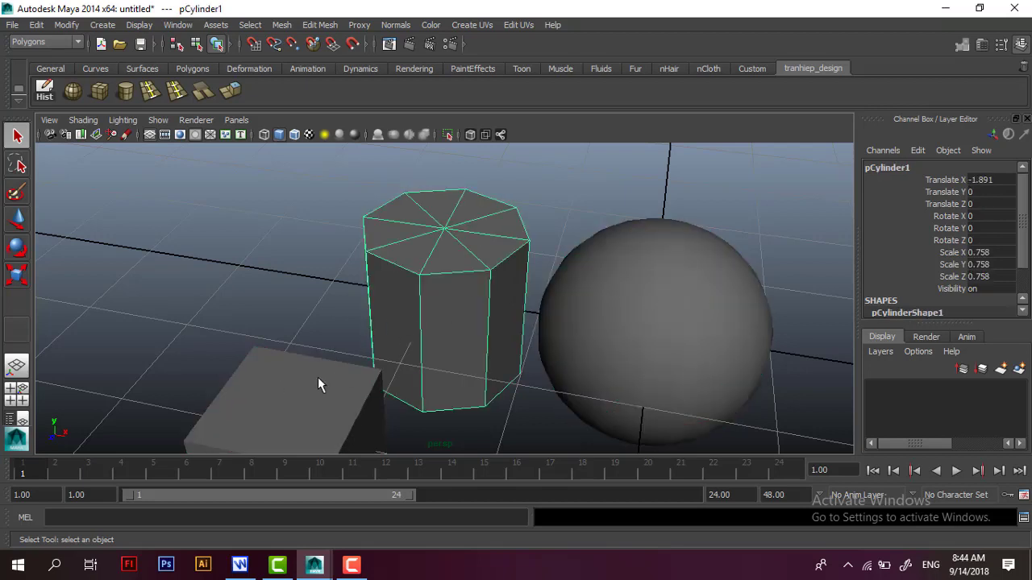
click(322, 379)
click(424, 299)
click(289, 263)
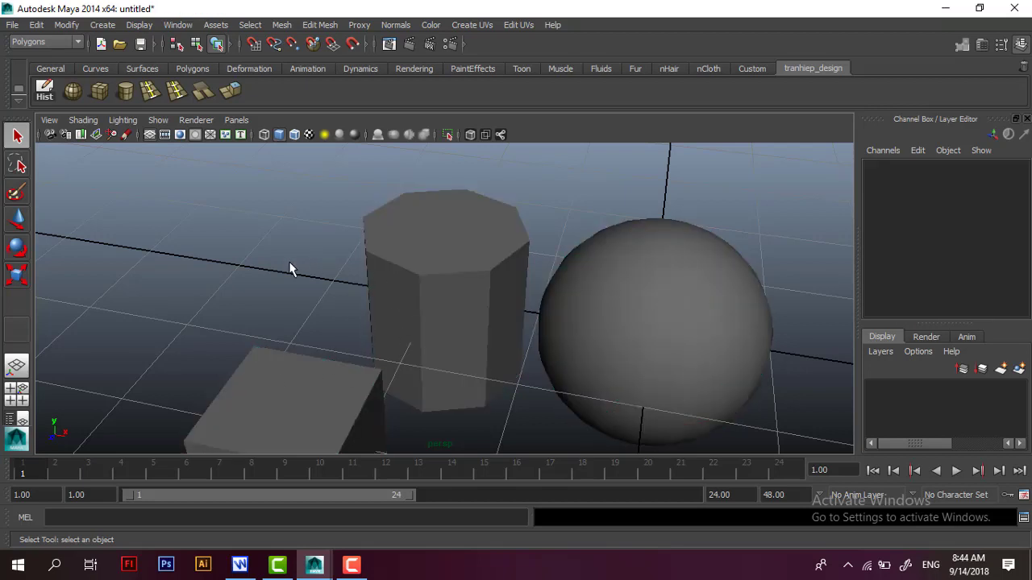
- Try the Rotate and Scale tools, then click through objects ending with only the sphere
click(18, 226)
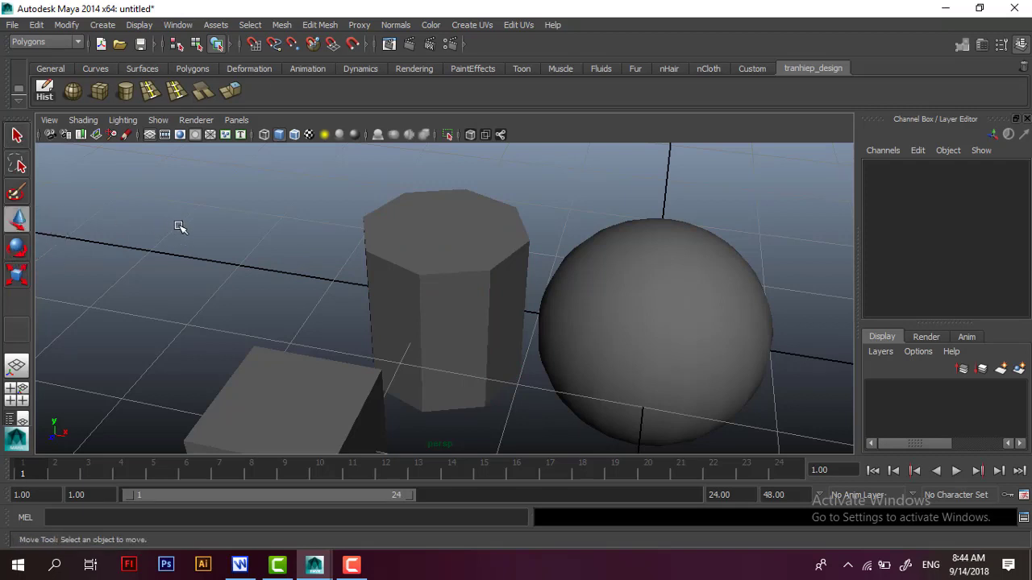
key(q)
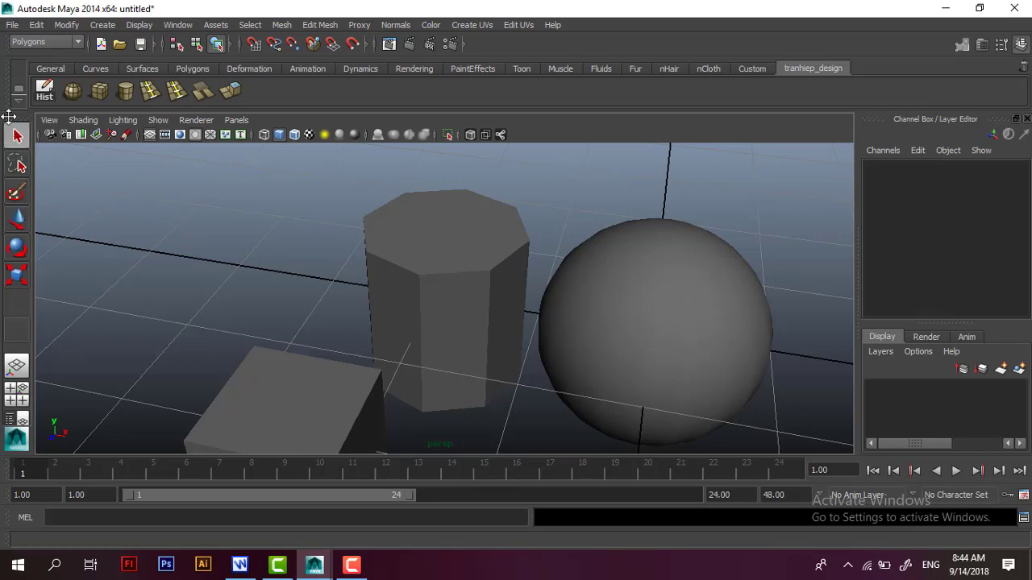
click(19, 273)
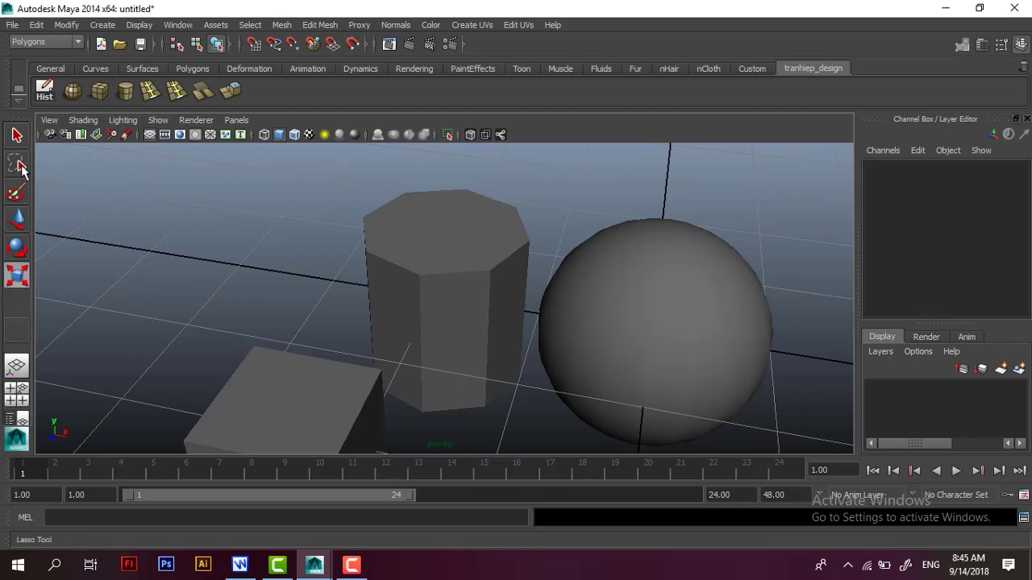
click(18, 136)
click(412, 240)
click(636, 312)
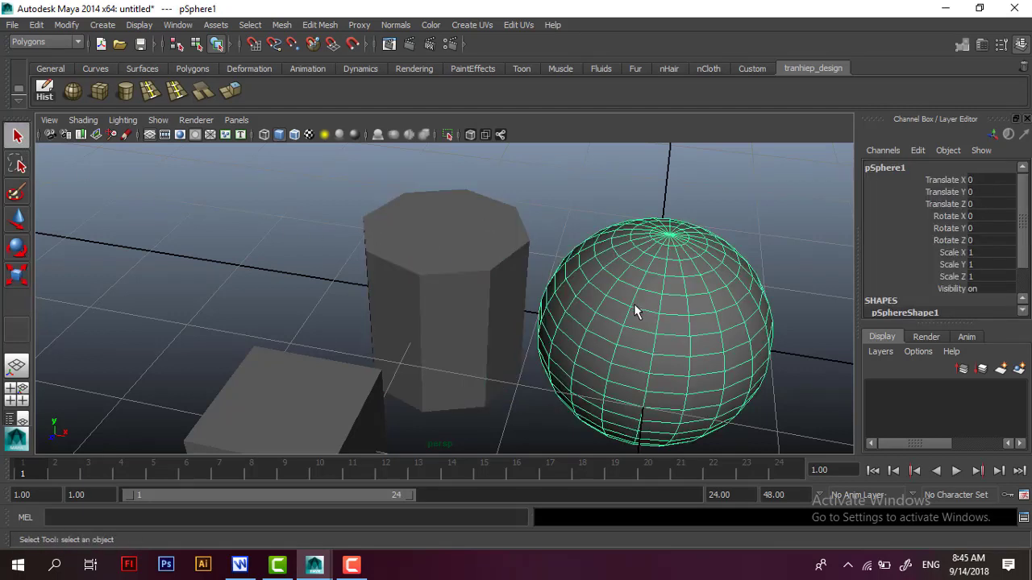
click(452, 281)
click(315, 374)
click(416, 301)
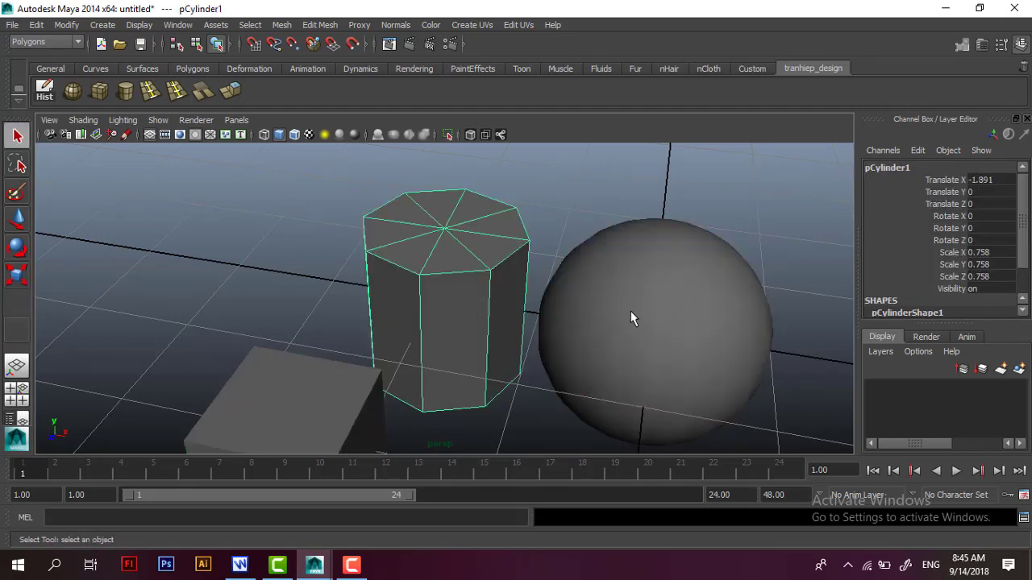
click(630, 313)
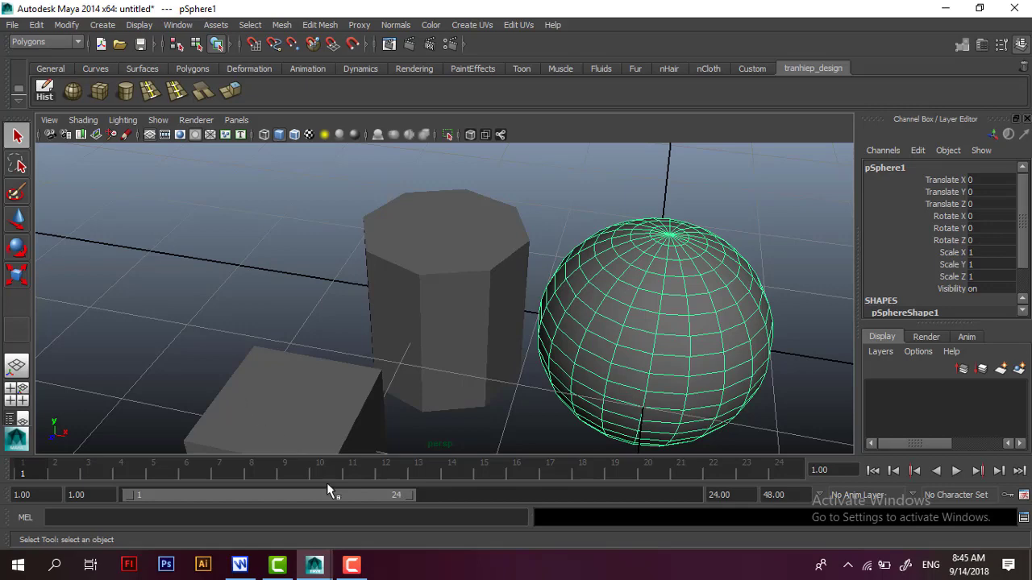
- Highlight the lasso note 'Công cụ chọn bằng xác định vùng chọn' in Writer and return to Maya
click(240, 564)
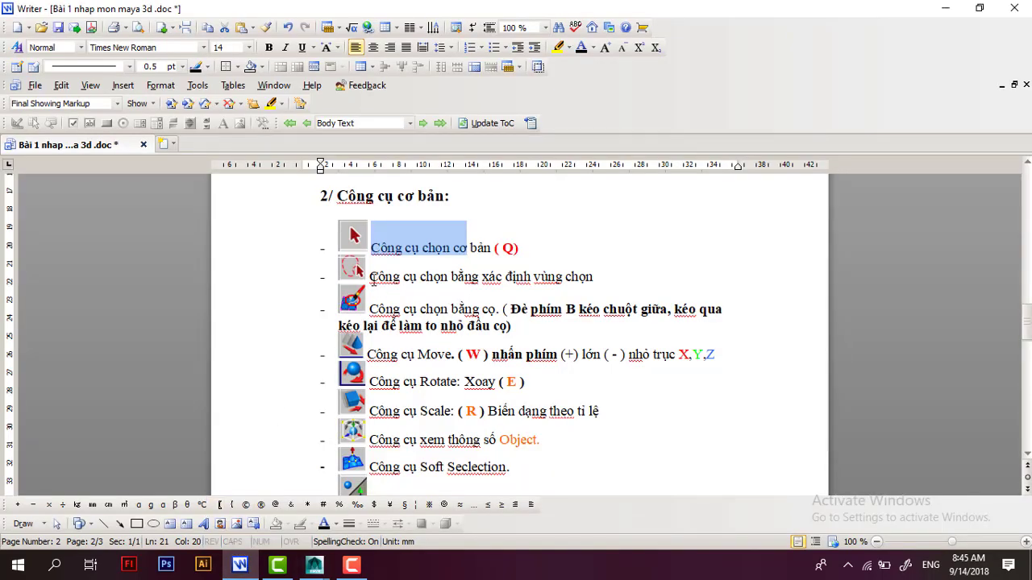
drag(376, 276, 595, 276)
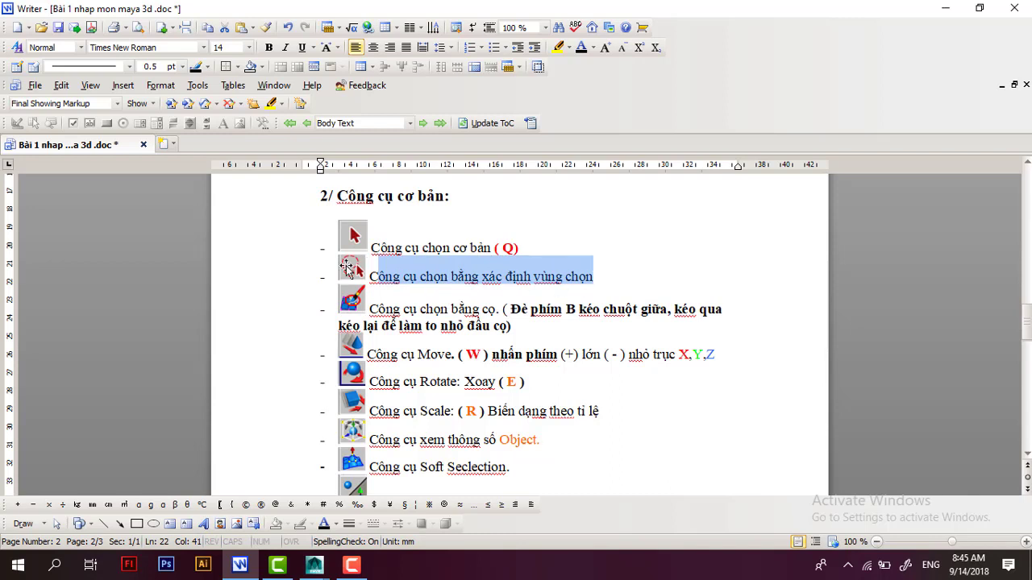
mouse_move(315, 565)
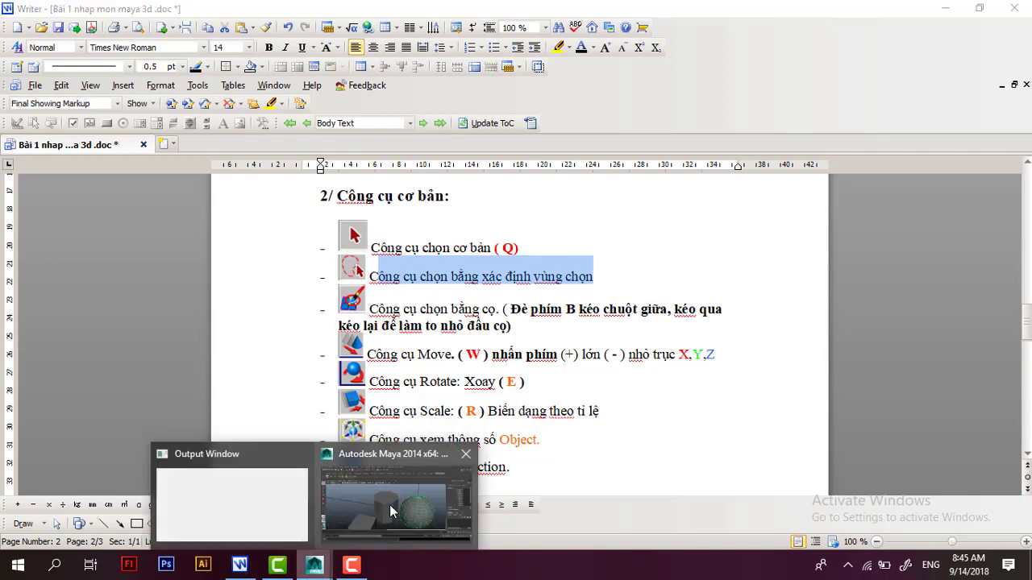
click(389, 505)
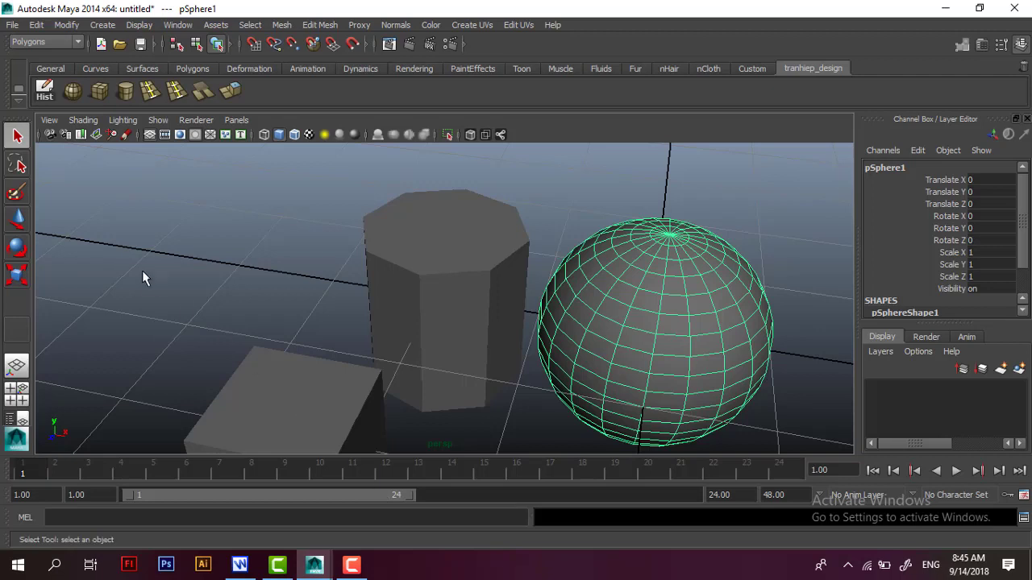
- Lasso-select the cylinder, cube and sphere in several groups with the Lasso Tool
click(17, 167)
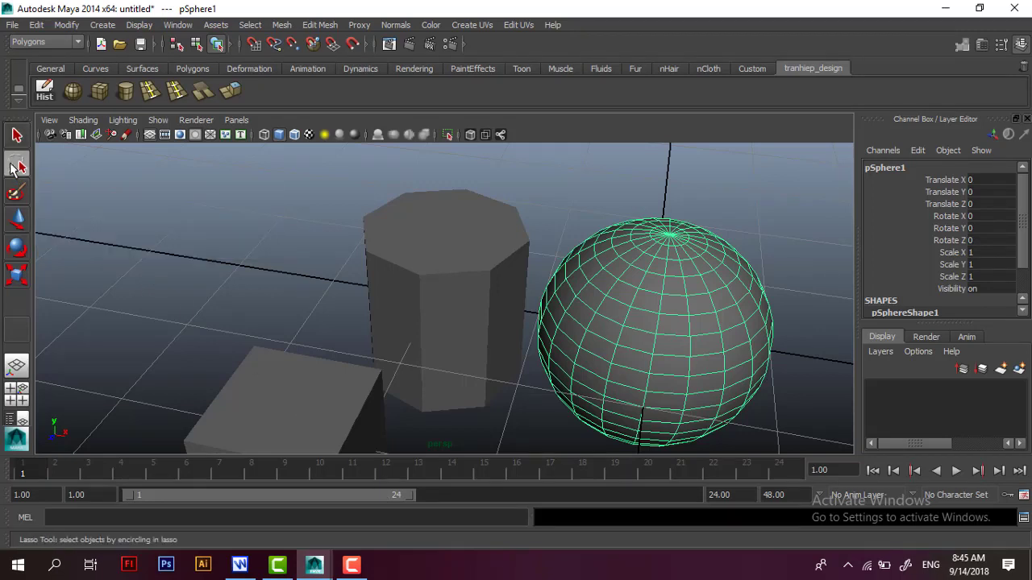
shift+drag(399, 288, 458, 275)
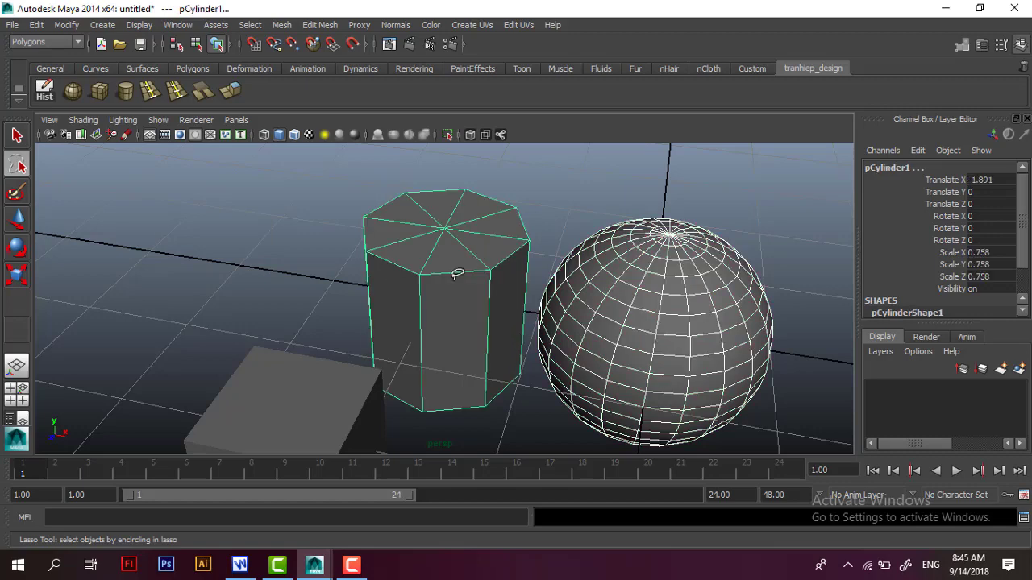
shift+drag(375, 422, 345, 285)
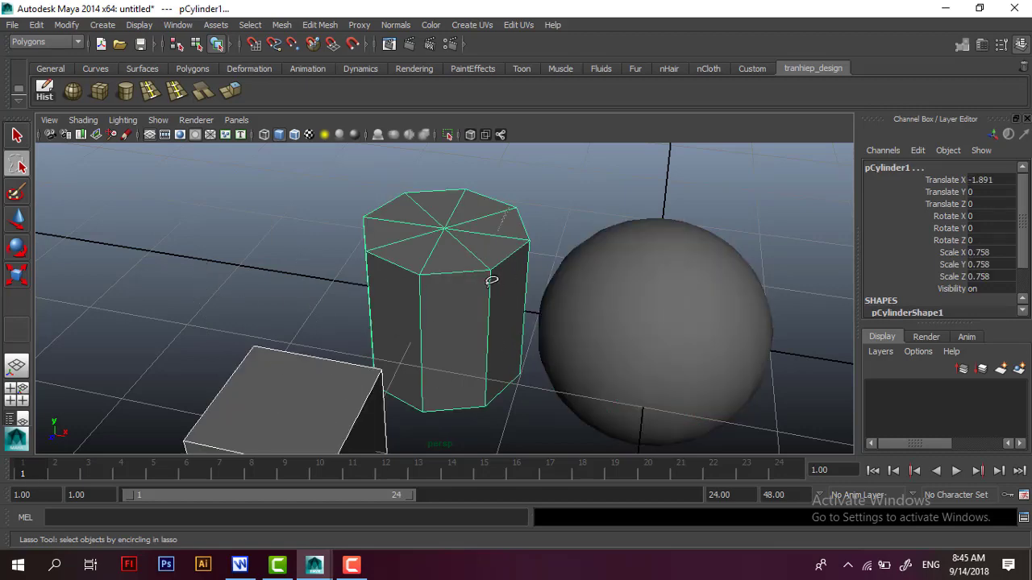
shift+drag(490, 279, 564, 257)
shift+drag(315, 407, 396, 288)
mouse_move(508, 215)
shift+mouse_down()
mouse_move(615, 337)
mouse_move(613, 326)
shift+mouse_up()
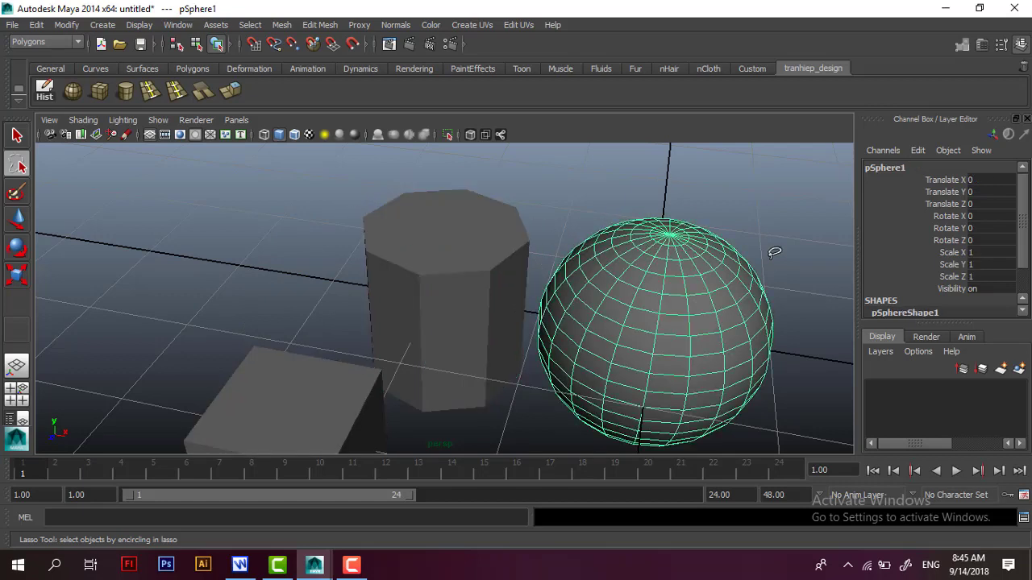
- Put the sphere in Face mode and lasso face patches, then lasso a group of vertices
right_click(684, 303)
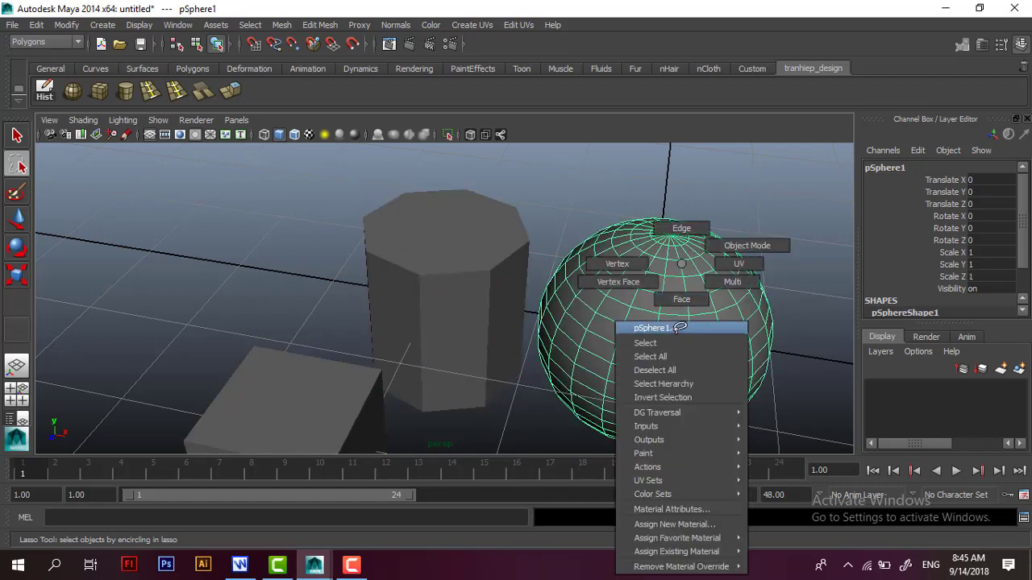
click(679, 299)
mouse_move(708, 297)
mouse_down()
mouse_move(684, 292)
mouse_move(706, 242)
mouse_up()
mouse_move(606, 327)
mouse_down()
mouse_move(718, 412)
mouse_move(630, 325)
mouse_up()
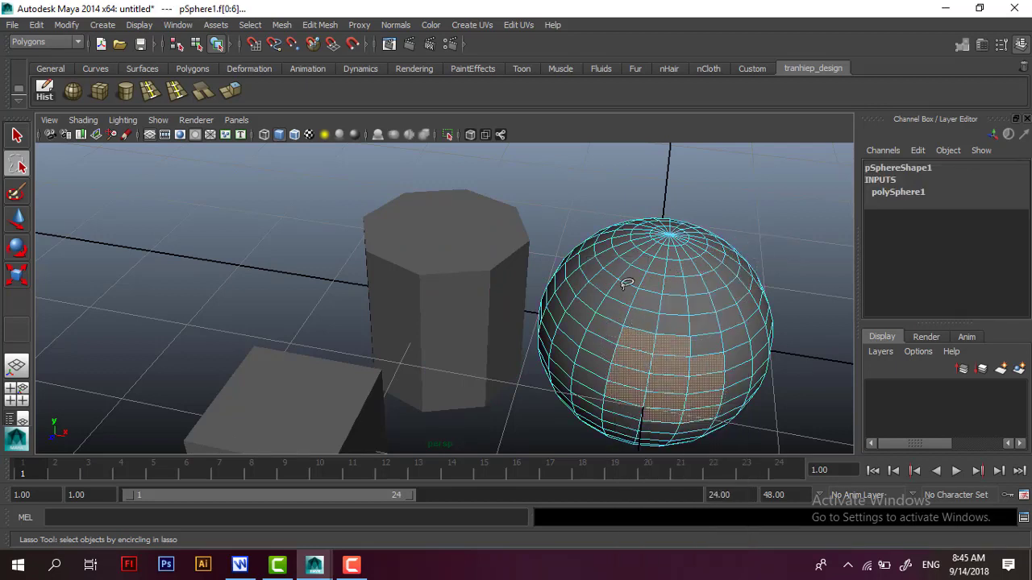
drag(627, 283, 565, 330)
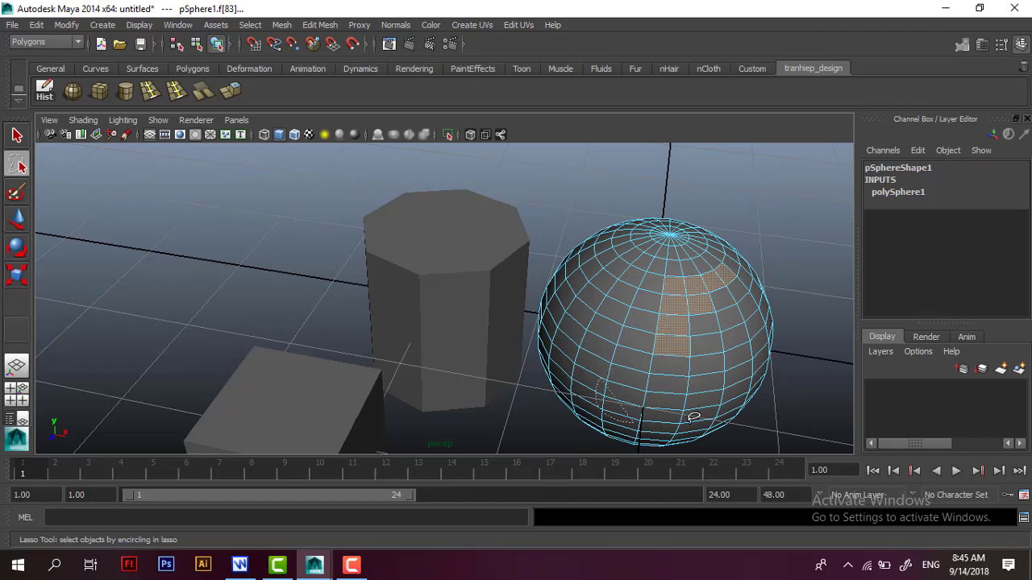
drag(659, 327, 658, 331)
mouse_move(663, 264)
right_down()
mouse_move(658, 240)
mouse_move(599, 264)
right_up()
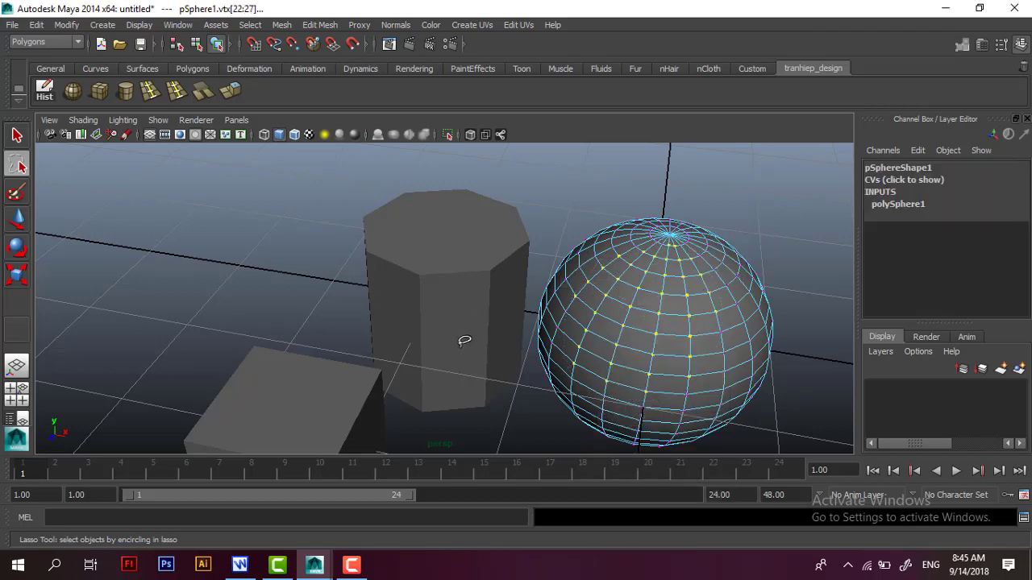
drag(618, 213, 627, 273)
mouse_move(674, 264)
right_down()
mouse_move(672, 300)
mouse_move(738, 245)
right_up()
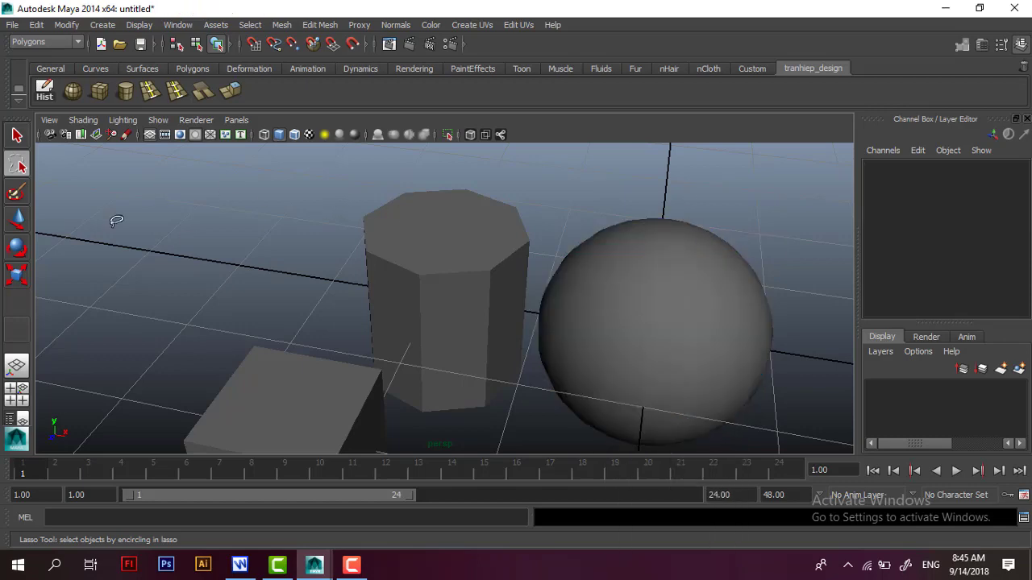
- Return to the Select tool, pick the cylinder, and bring up the Writer notes
click(17, 134)
click(547, 296)
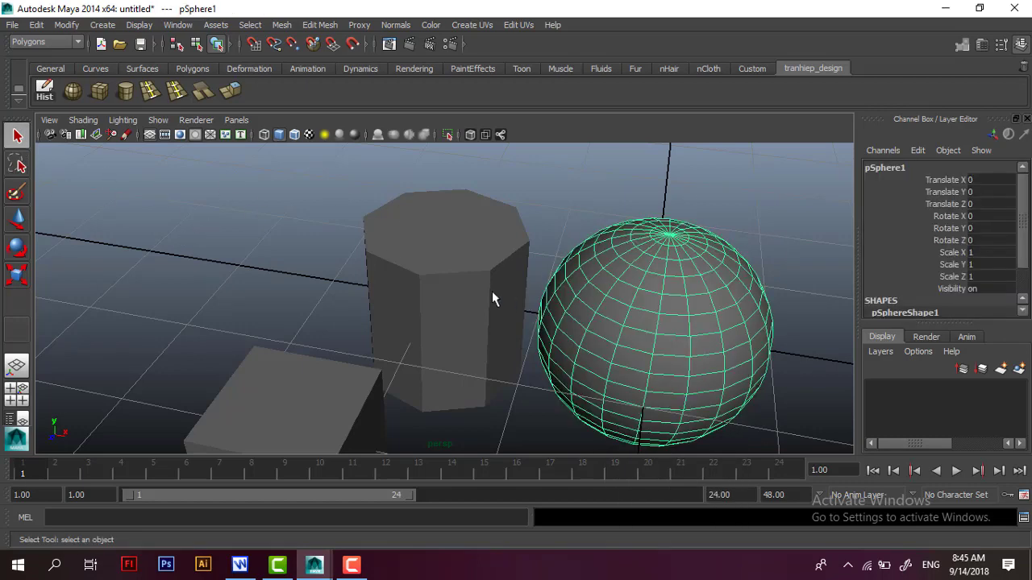
click(493, 294)
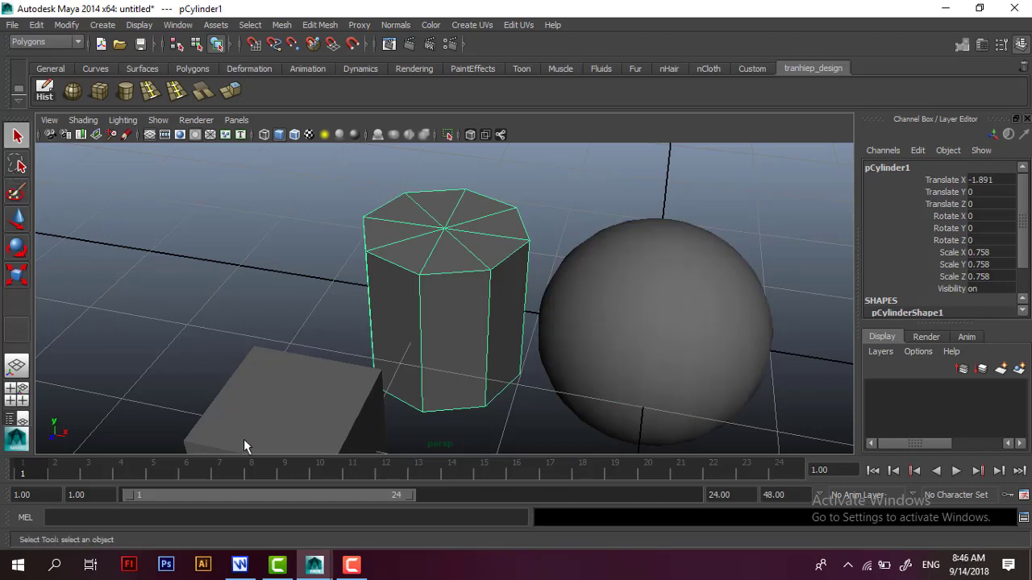
click(239, 565)
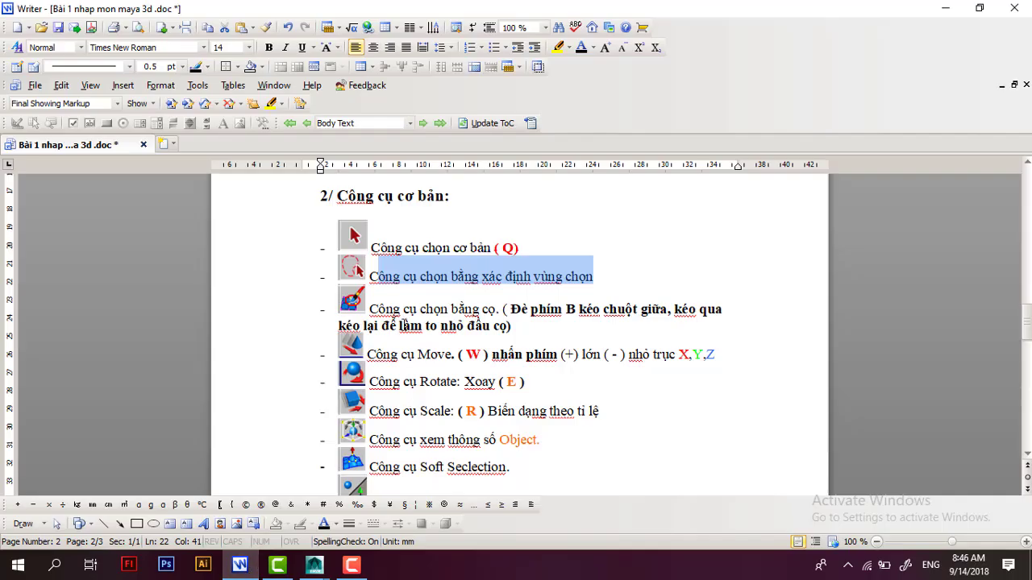
- Highlight 'Công cụ chọn bằng cọ' and 'Đè phím B kéo chuột giữa' in turn, then return to Maya
drag(368, 310, 501, 311)
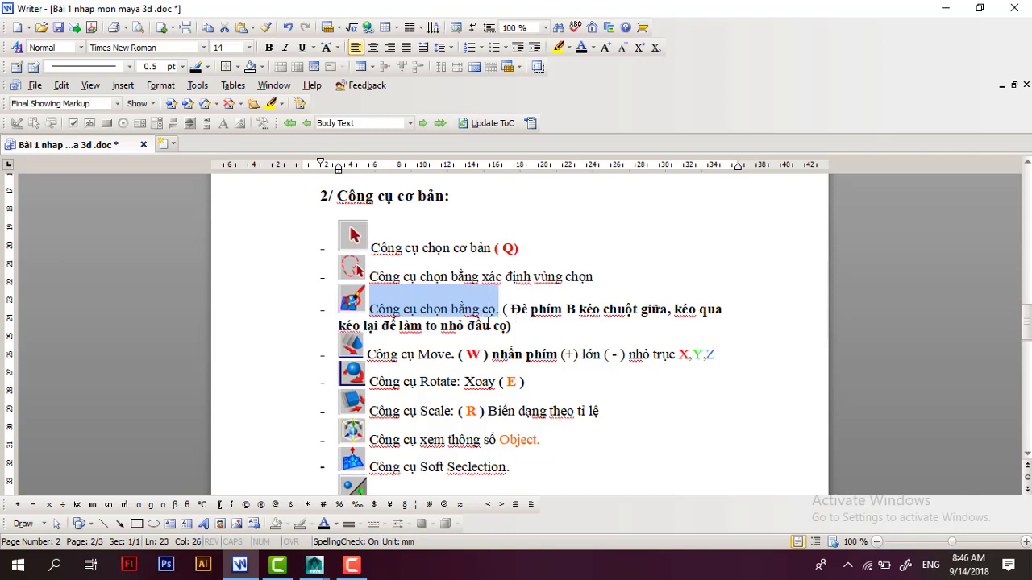
drag(511, 311, 581, 313)
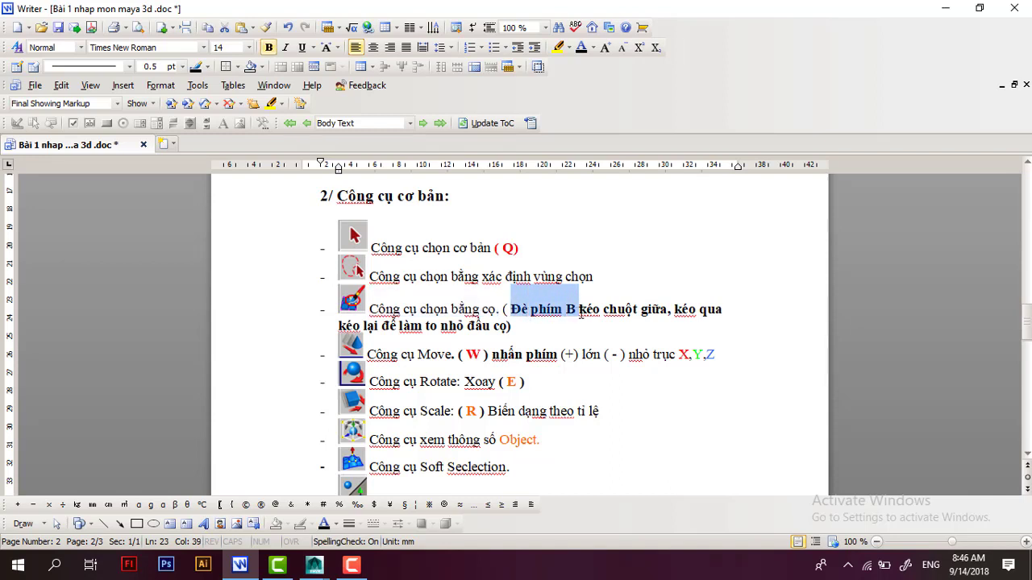
drag(581, 313, 666, 316)
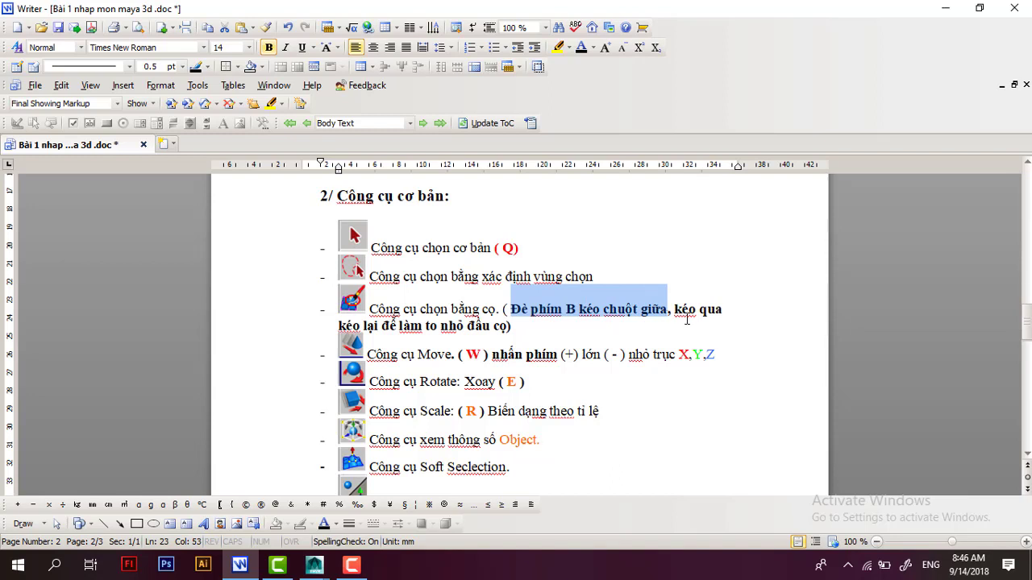
drag(674, 309, 709, 320)
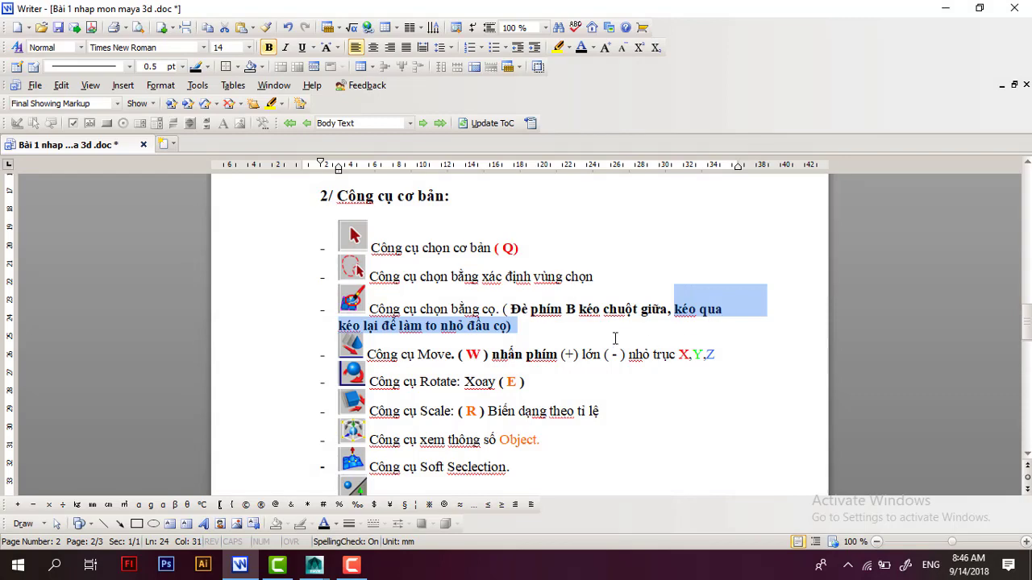
click(562, 334)
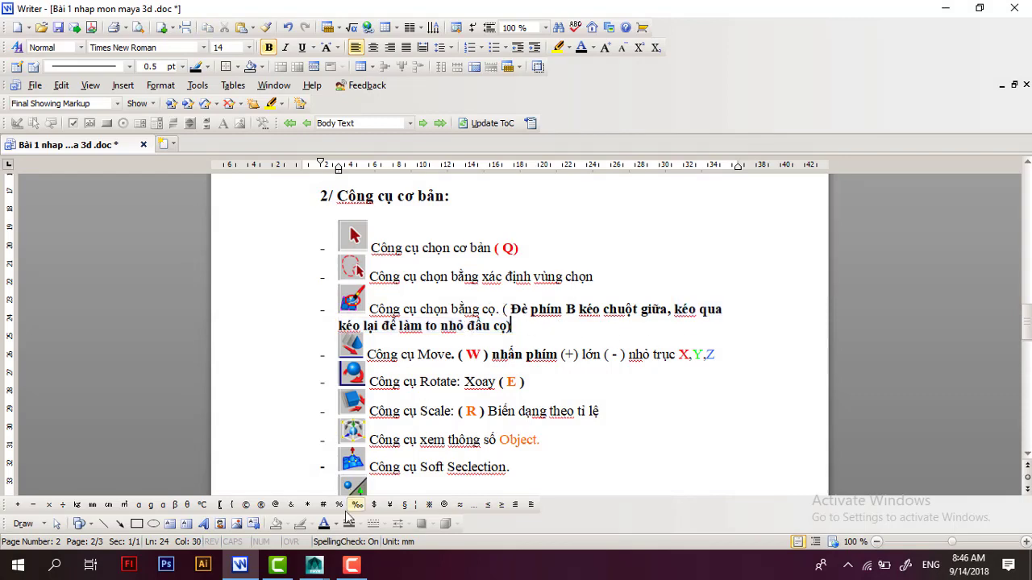
click(321, 564)
click(387, 496)
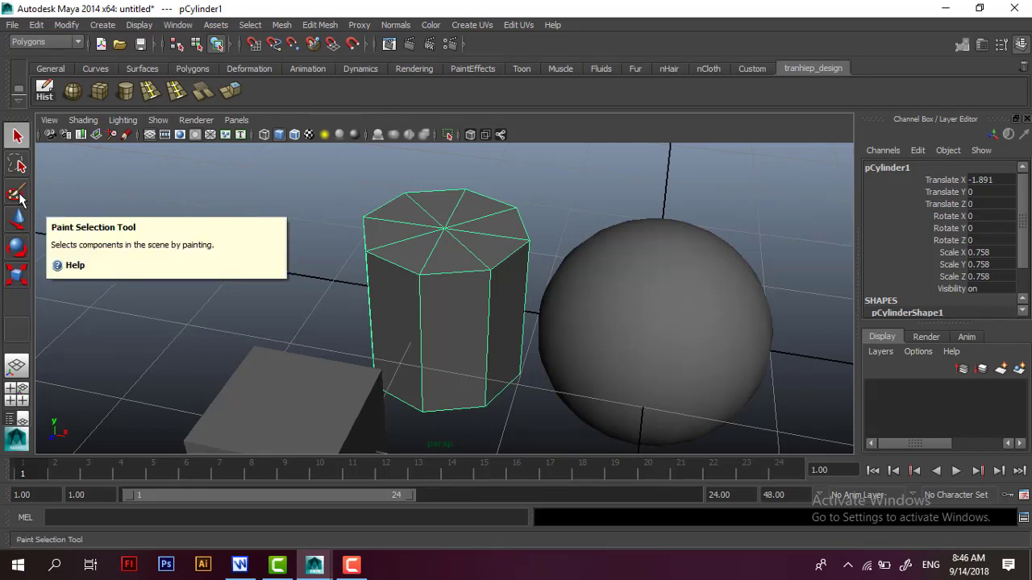
- Paint-select faces and then vertices on the sphere with the Paint Selection Tool
click(17, 196)
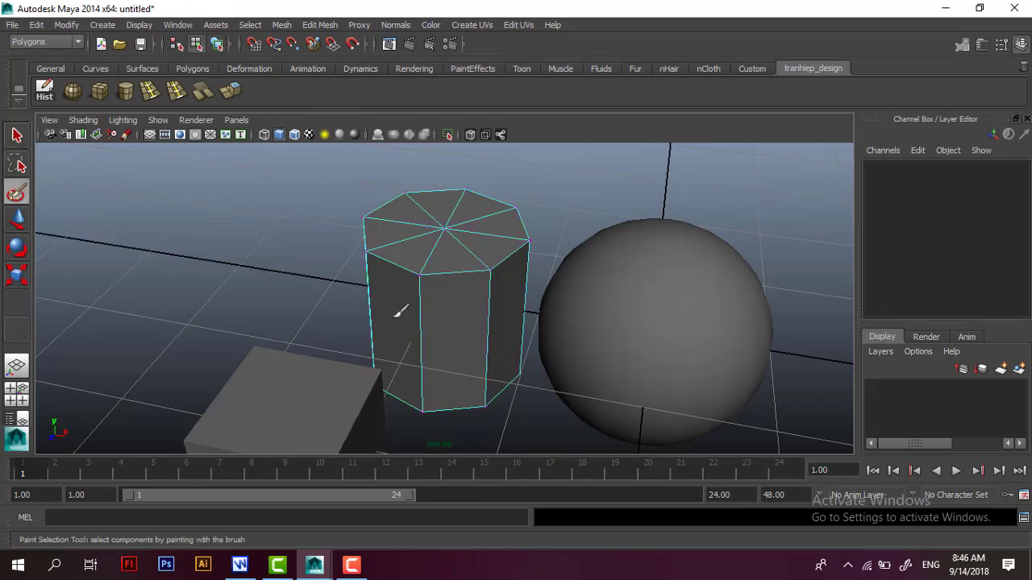
right_drag(621, 300, 614, 300)
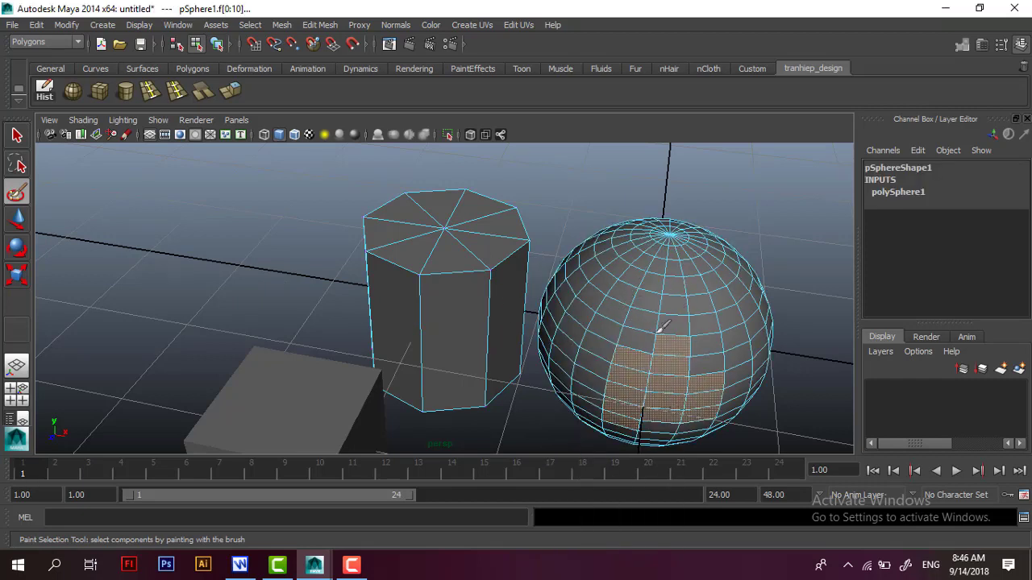
mouse_move(637, 266)
right_down()
mouse_move(693, 260)
mouse_move(699, 247)
mouse_move(624, 254)
right_up()
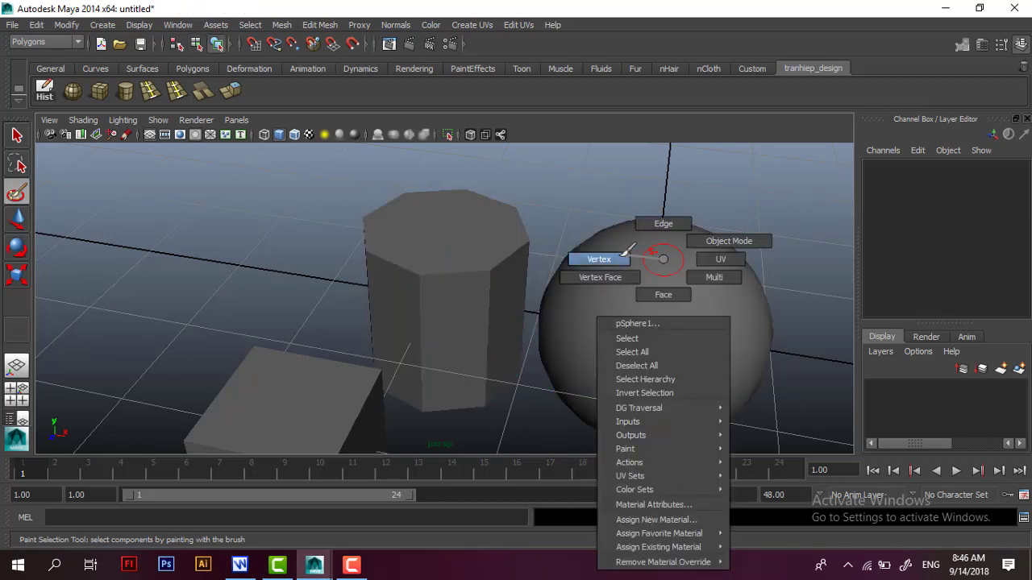
mouse_move(600, 298)
mouse_down()
mouse_move(685, 371)
mouse_move(637, 298)
mouse_move(683, 298)
mouse_move(655, 323)
mouse_move(606, 321)
mouse_up()
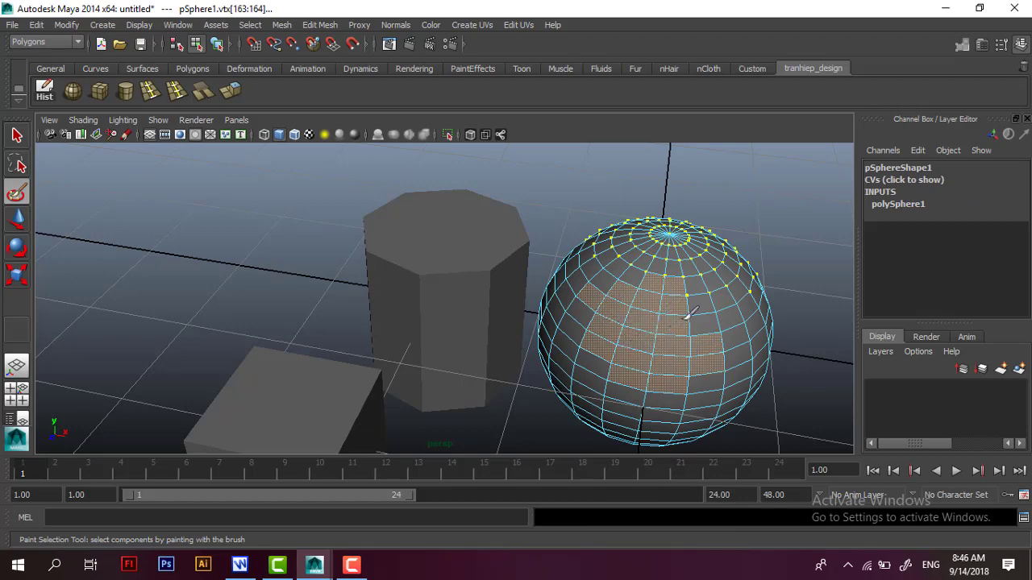
mouse_move(689, 313)
mouse_down()
mouse_move(721, 293)
mouse_move(638, 325)
mouse_up()
scroll(649, 315, up, 3)
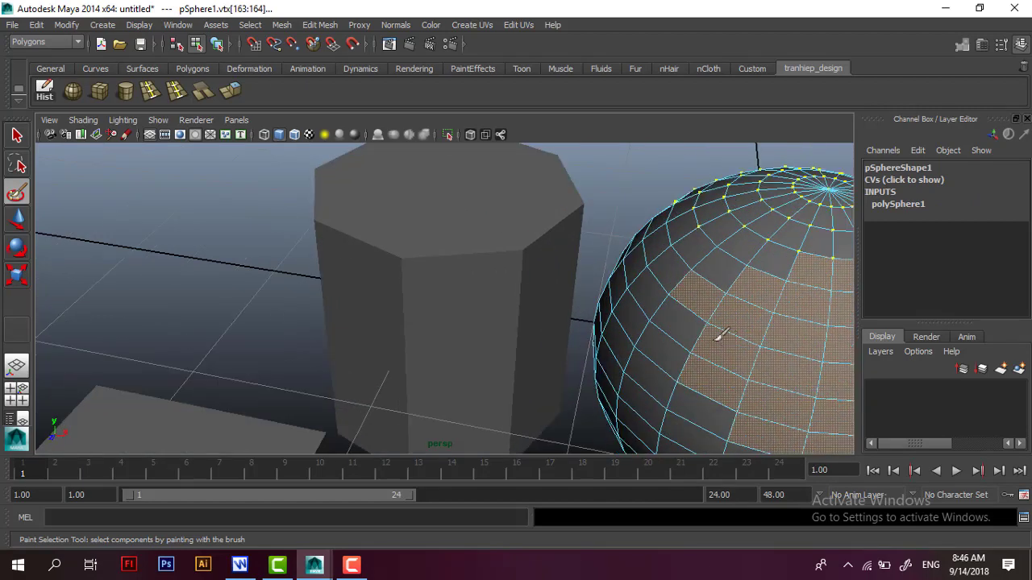
scroll(720, 335, down, 3)
scroll(704, 345, up, 2)
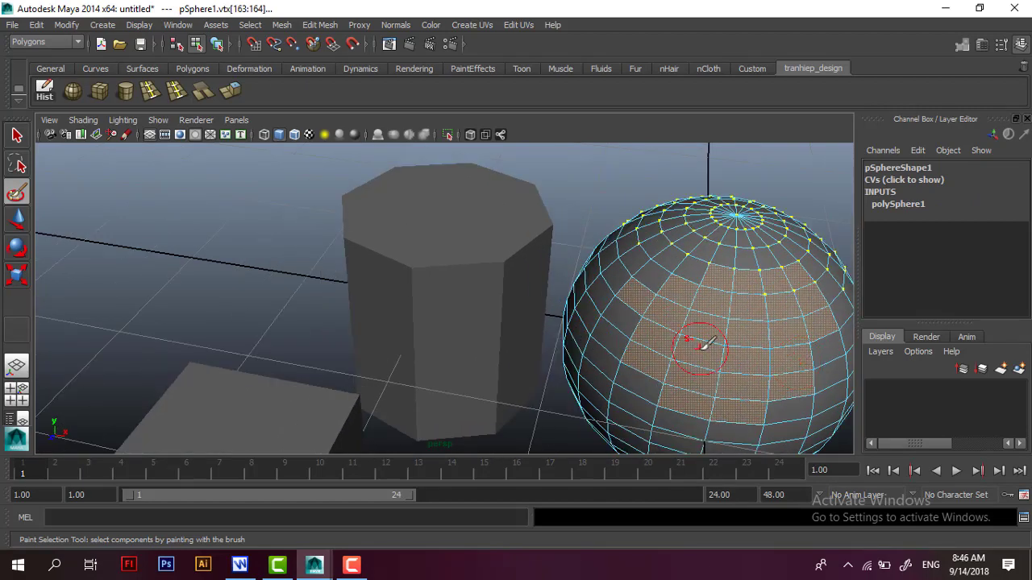
- Resize the brush with B-drag and paint the sphere's upper vertices, trimming the lower-left edge
alt+middle_drag(703, 345, 488, 302)
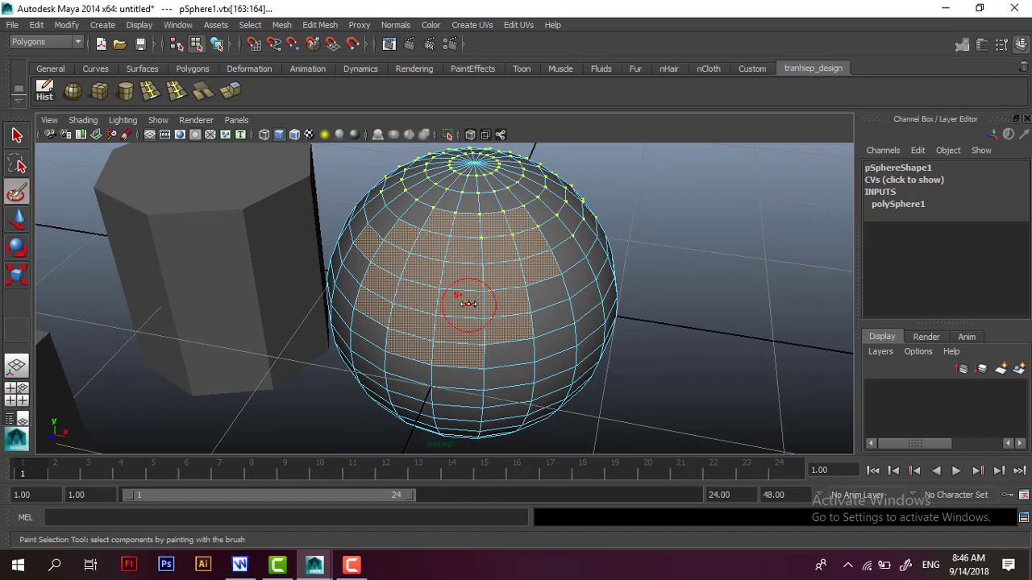
drag(469, 303, 507, 306)
mouse_move(508, 306)
mouse_down()
mouse_move(528, 304)
mouse_move(486, 309)
mouse_up()
drag(486, 310, 493, 305)
mouse_move(399, 316)
mouse_down()
mouse_move(543, 346)
mouse_move(556, 226)
mouse_move(484, 209)
mouse_move(370, 301)
mouse_move(473, 403)
mouse_move(603, 265)
mouse_move(467, 296)
mouse_move(532, 268)
mouse_move(516, 277)
mouse_up()
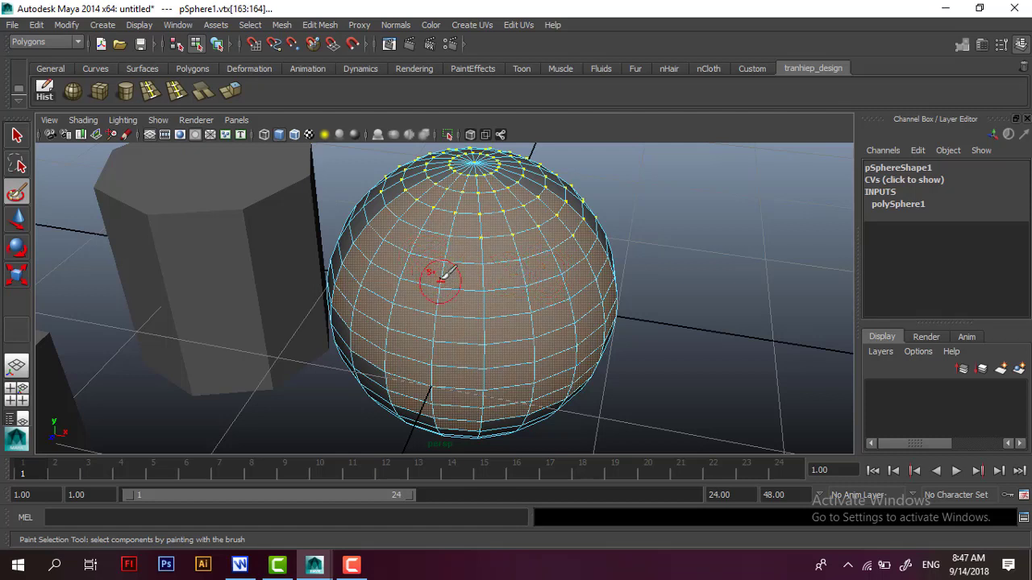
mouse_move(359, 250)
ctrl+mouse_down()
mouse_move(354, 290)
mouse_move(436, 395)
mouse_move(354, 311)
mouse_move(419, 404)
mouse_move(452, 416)
mouse_move(541, 393)
mouse_move(477, 396)
mouse_move(663, 350)
mouse_move(624, 301)
mouse_move(465, 363)
mouse_move(387, 334)
mouse_move(571, 286)
mouse_move(648, 247)
mouse_move(620, 240)
mouse_move(290, 288)
mouse_move(398, 293)
ctrl+mouse_up()
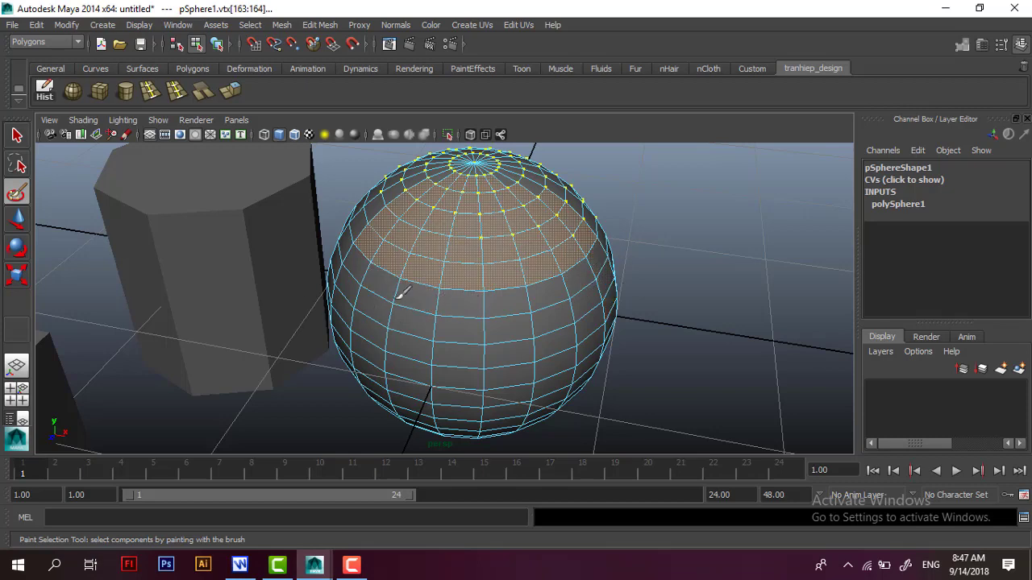
- Close the Paint Selection Tool settings and activate the Move tool on the painted vertices
double_click(17, 194)
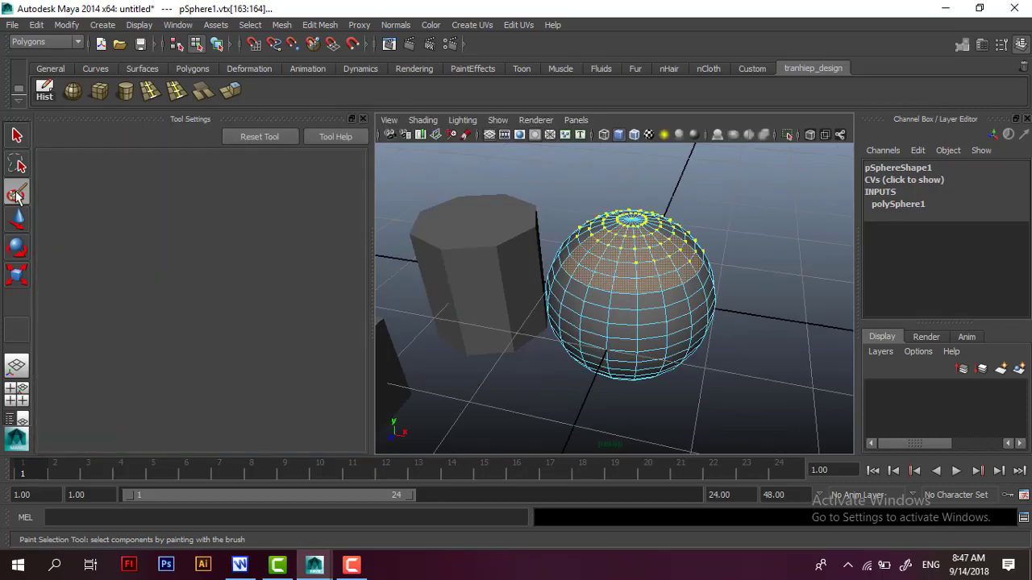
click(363, 118)
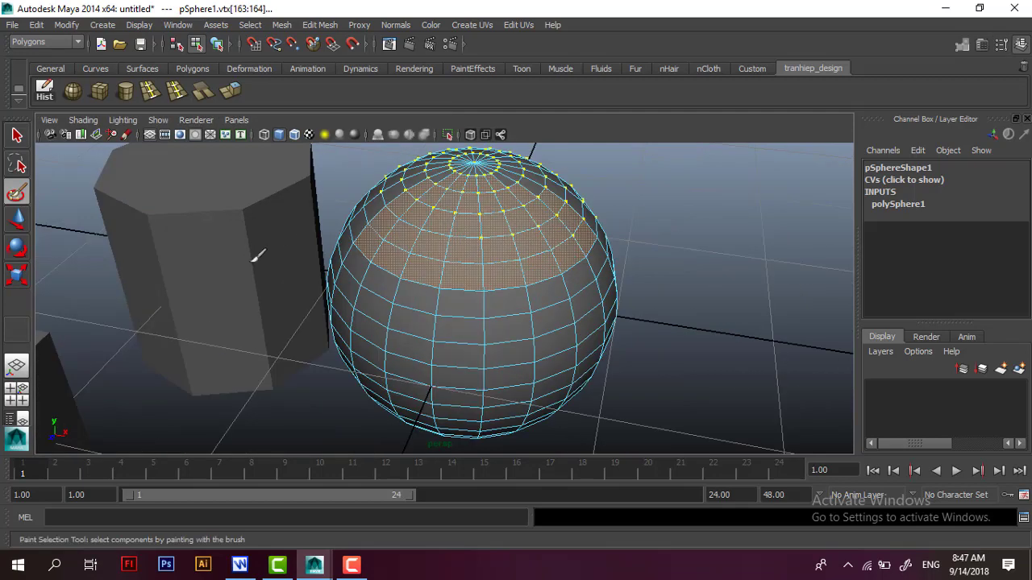
click(17, 219)
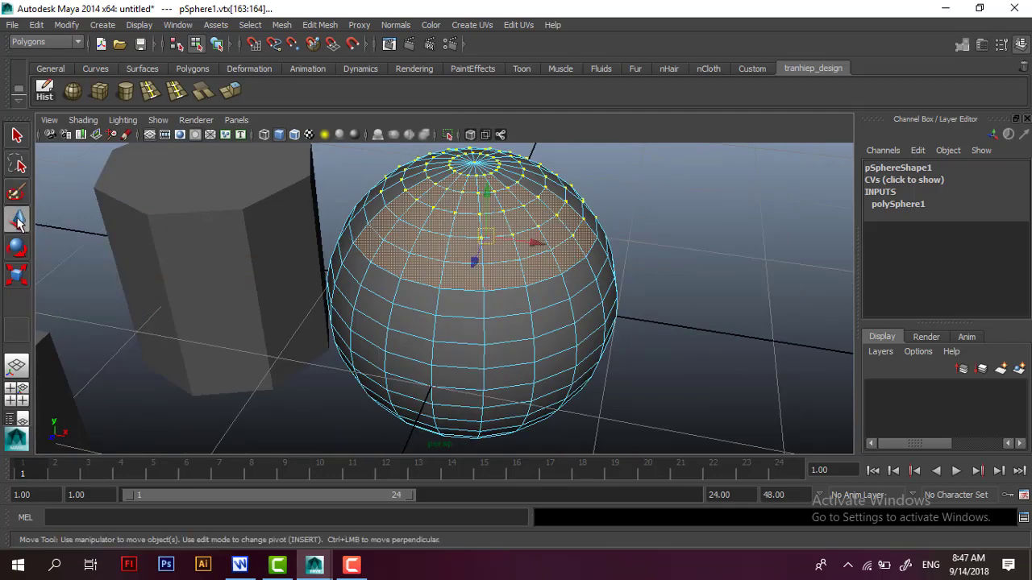
- Highlight the Move tool line in the Writer notes, then return to Maya
click(242, 564)
drag(375, 355, 455, 357)
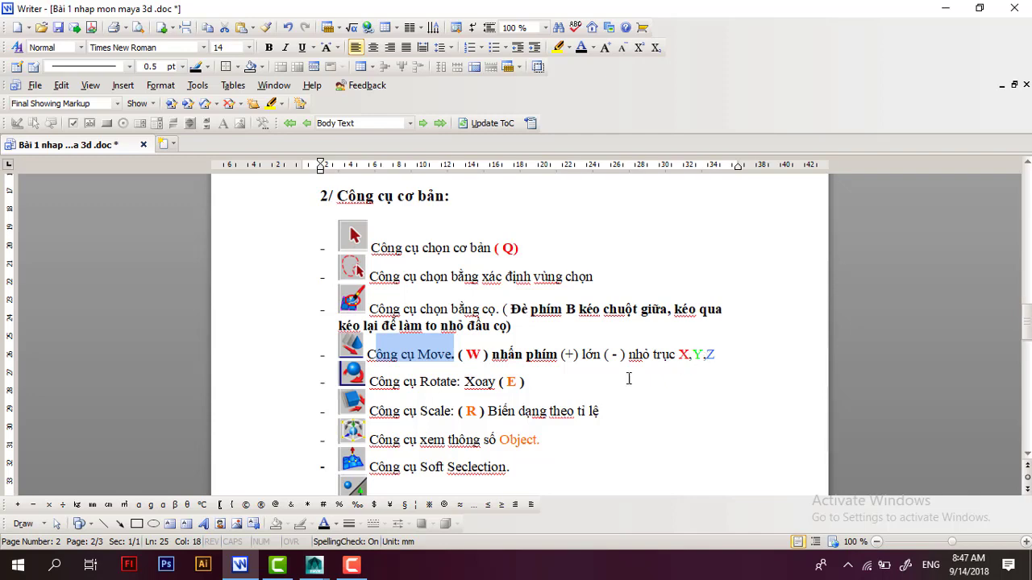
mouse_move(315, 565)
click(376, 512)
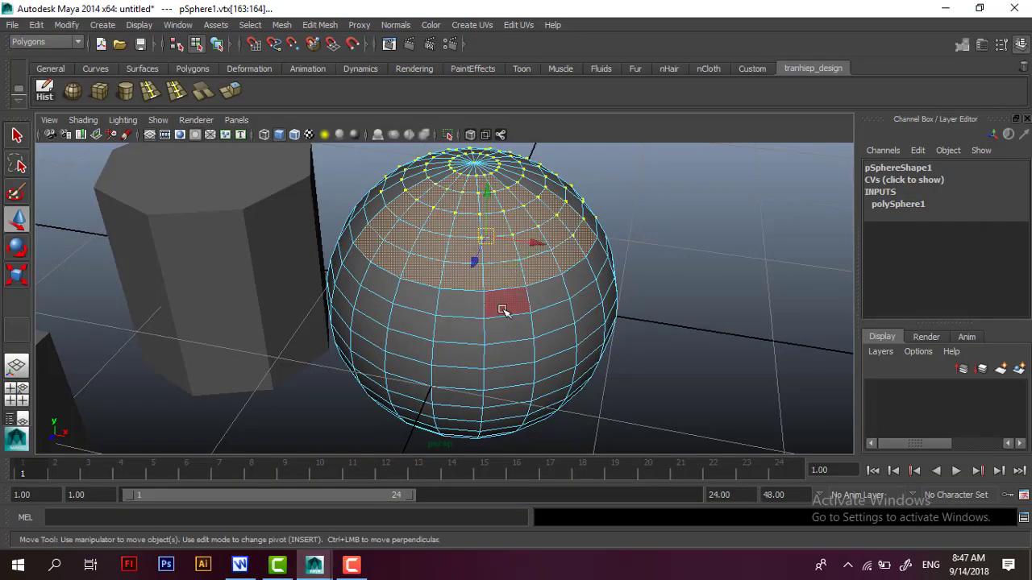
- Return to Object Mode, select the cylinder and frame it in the view
click(502, 310)
right_drag(267, 249, 320, 229)
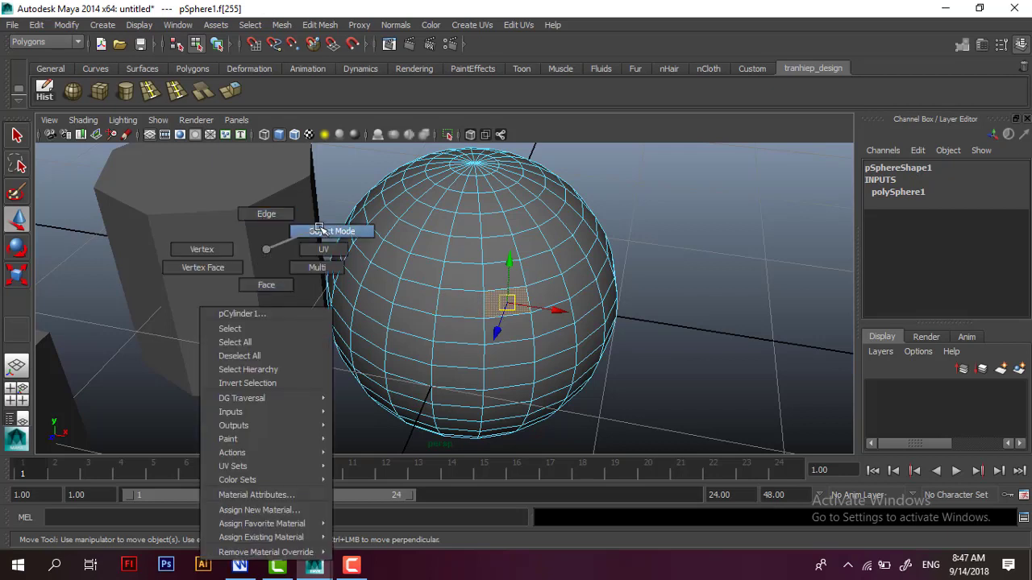
click(242, 242)
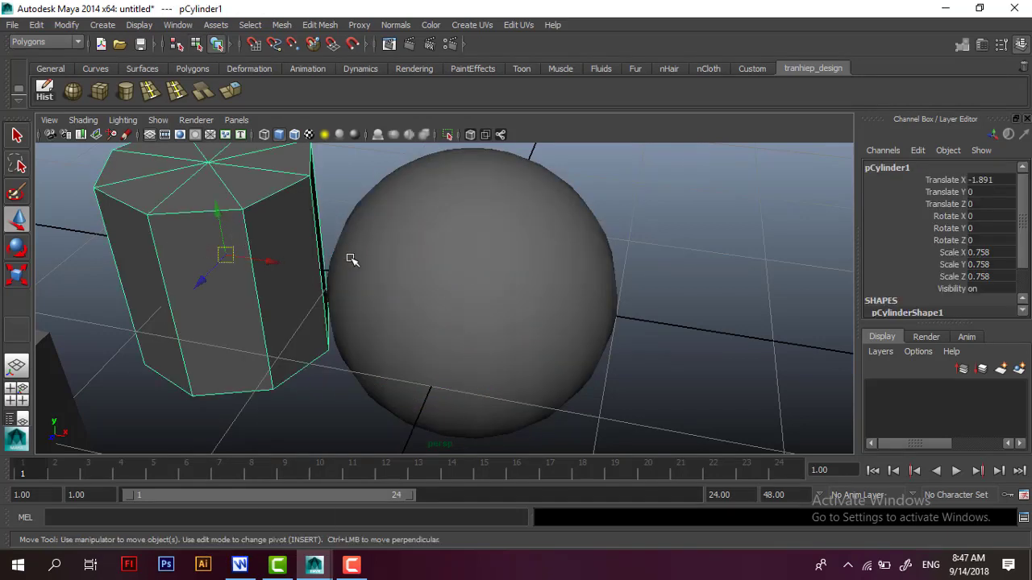
scroll(351, 258, down, 3)
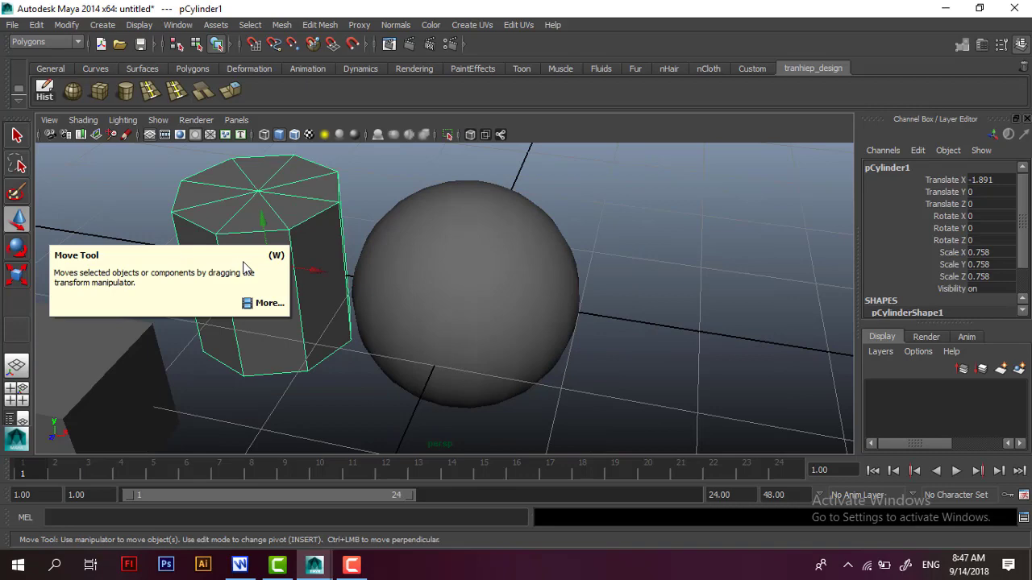
scroll(265, 261, up, 2)
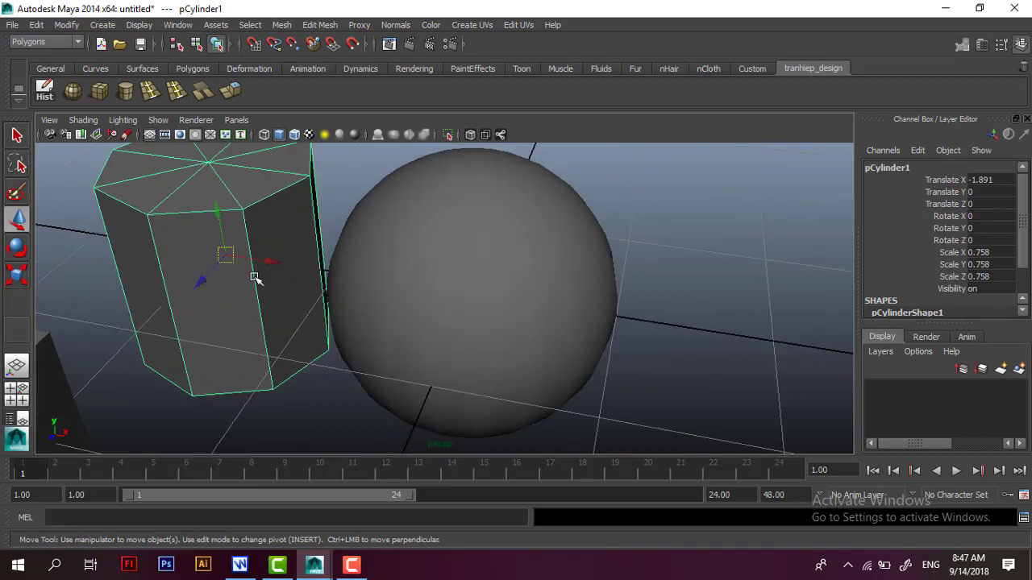
key(f)
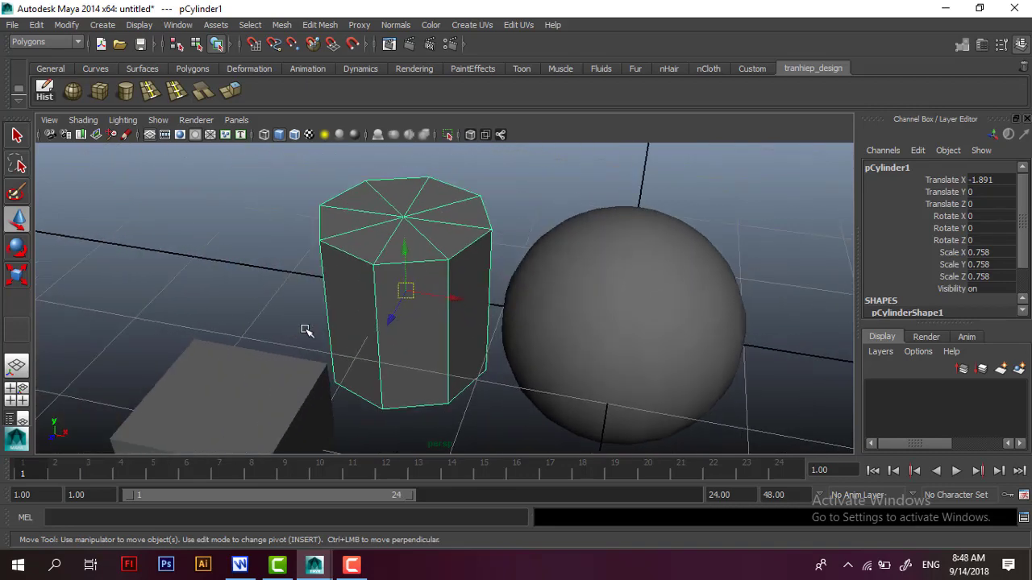
scroll(444, 329, up, 2)
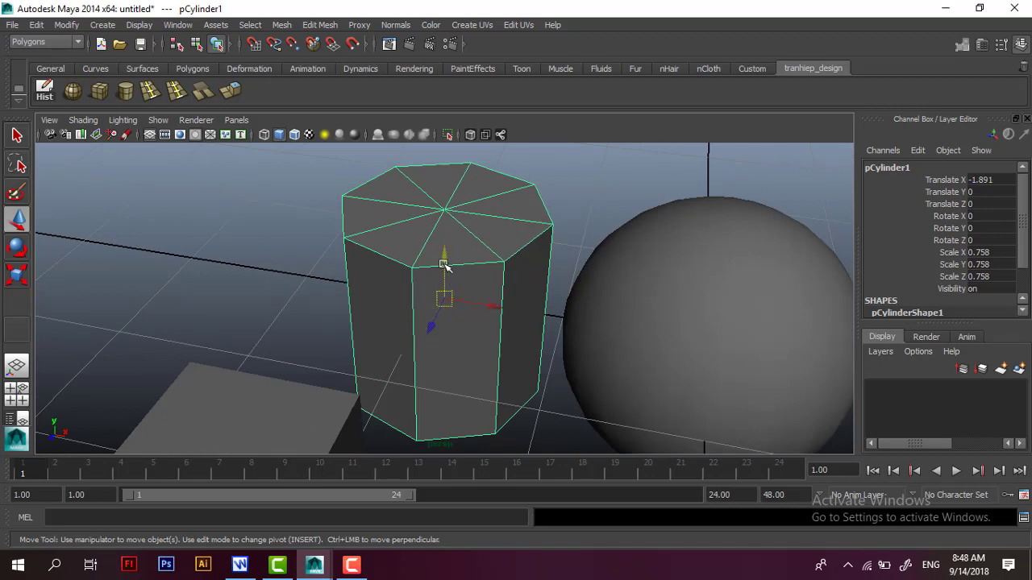
- Drag the cylinder along Y and X to about -1.827, -0.195, 0.241
drag(444, 265, 433, 255)
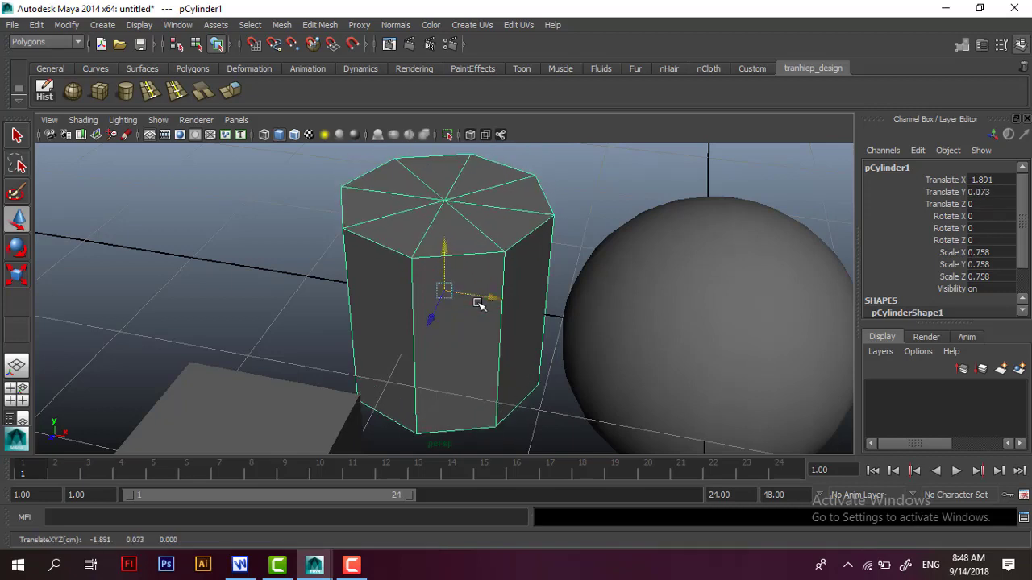
mouse_move(491, 297)
mouse_down()
mouse_move(503, 315)
mouse_move(472, 321)
mouse_move(575, 333)
mouse_move(410, 352)
mouse_move(422, 378)
mouse_move(461, 270)
mouse_move(420, 382)
mouse_move(417, 333)
mouse_move(462, 271)
mouse_move(395, 371)
mouse_move(438, 266)
mouse_move(403, 346)
mouse_move(443, 281)
mouse_move(423, 302)
mouse_up()
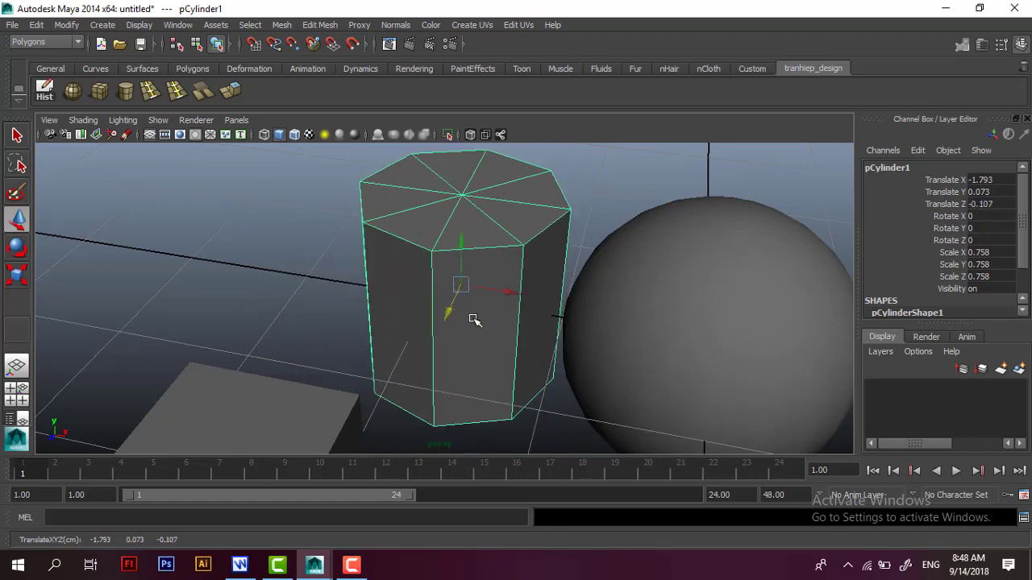
mouse_move(454, 368)
alt+mouse_down()
mouse_move(363, 322)
mouse_move(411, 324)
mouse_move(491, 291)
alt+mouse_up()
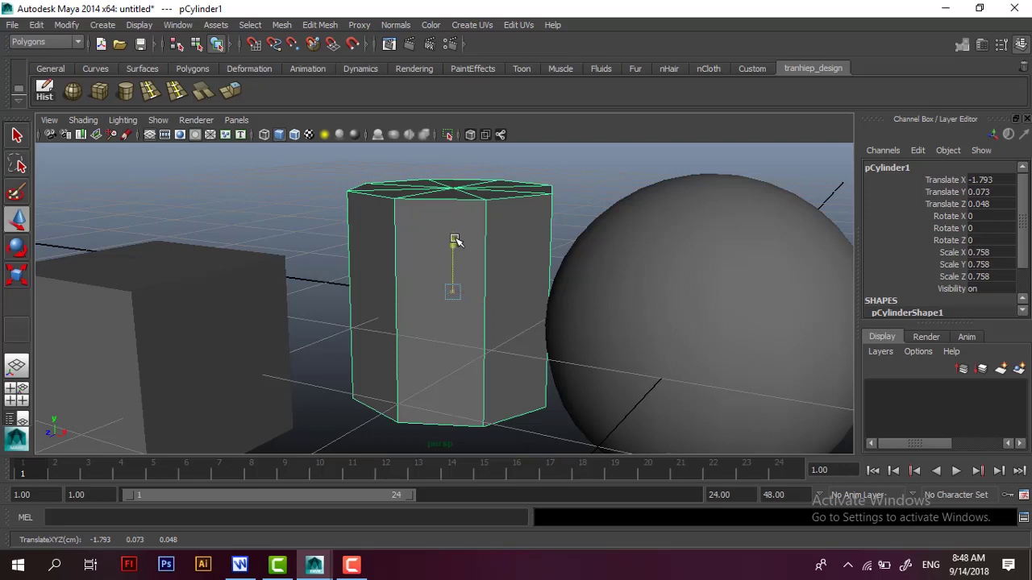
drag(456, 241, 458, 259)
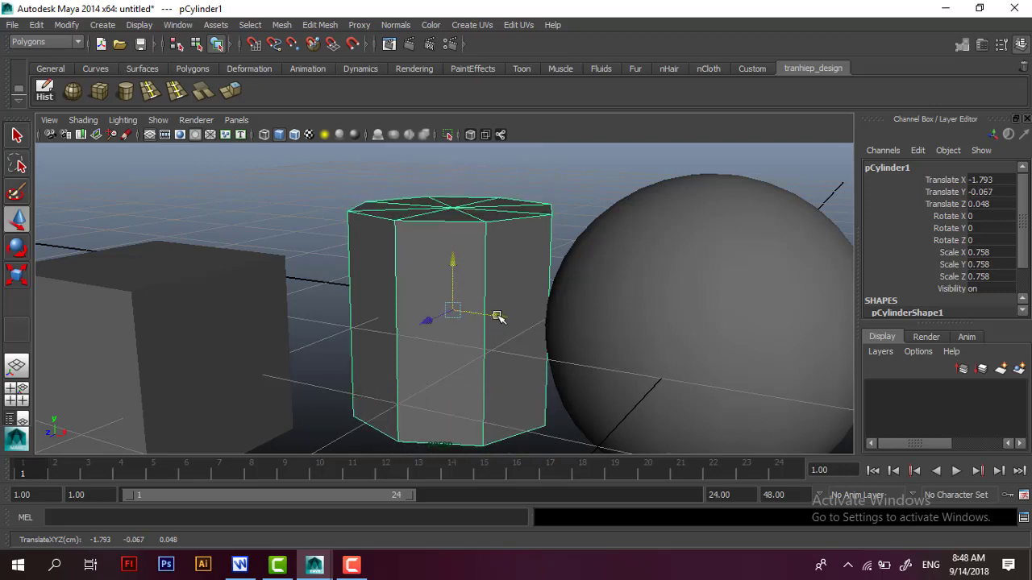
mouse_move(497, 316)
mouse_down()
mouse_move(528, 319)
mouse_move(477, 306)
mouse_move(442, 325)
mouse_move(427, 245)
mouse_up()
- Select and move the cube to -2.137, 0.427, 1.972, shrinking the Move manipulator handles
click(203, 366)
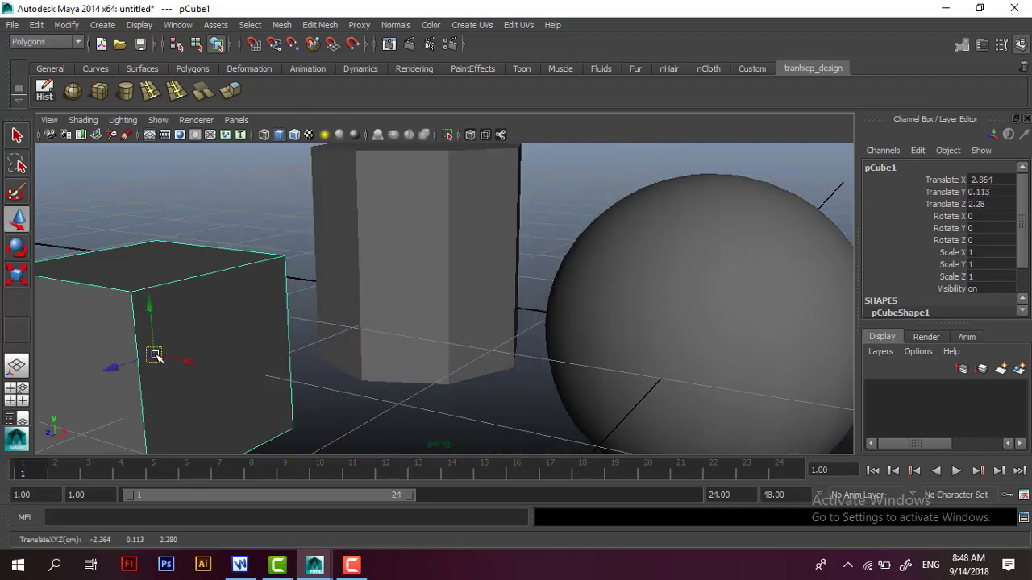
mouse_move(154, 352)
mouse_down()
mouse_move(411, 330)
mouse_move(207, 291)
mouse_move(202, 322)
mouse_move(244, 300)
mouse_up()
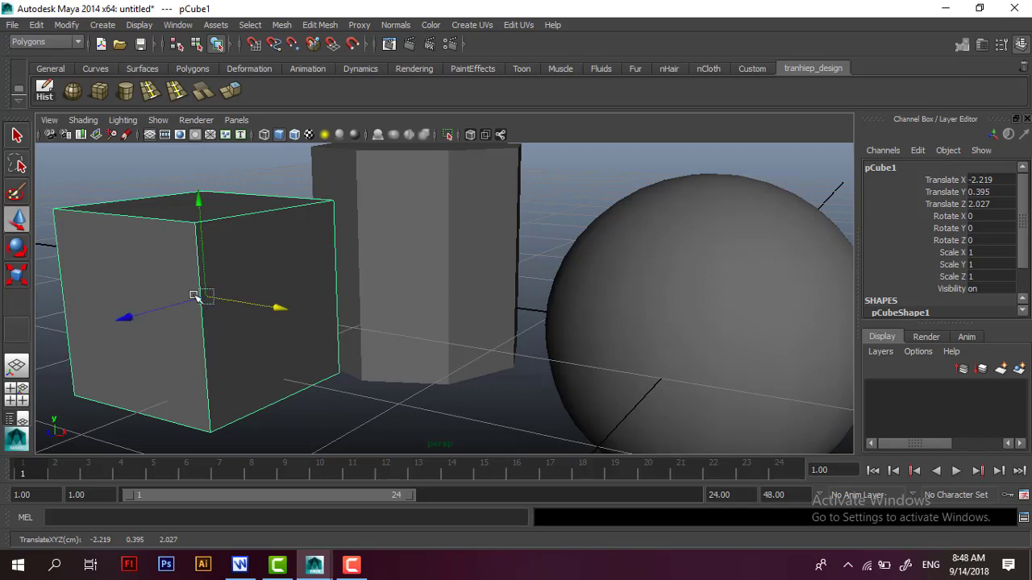
key(equal)
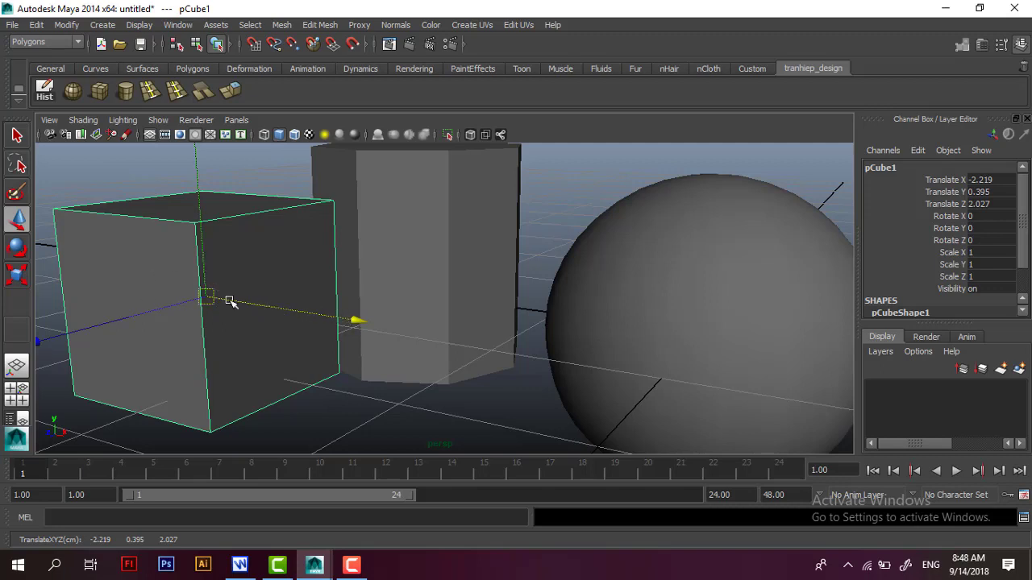
key(minus)
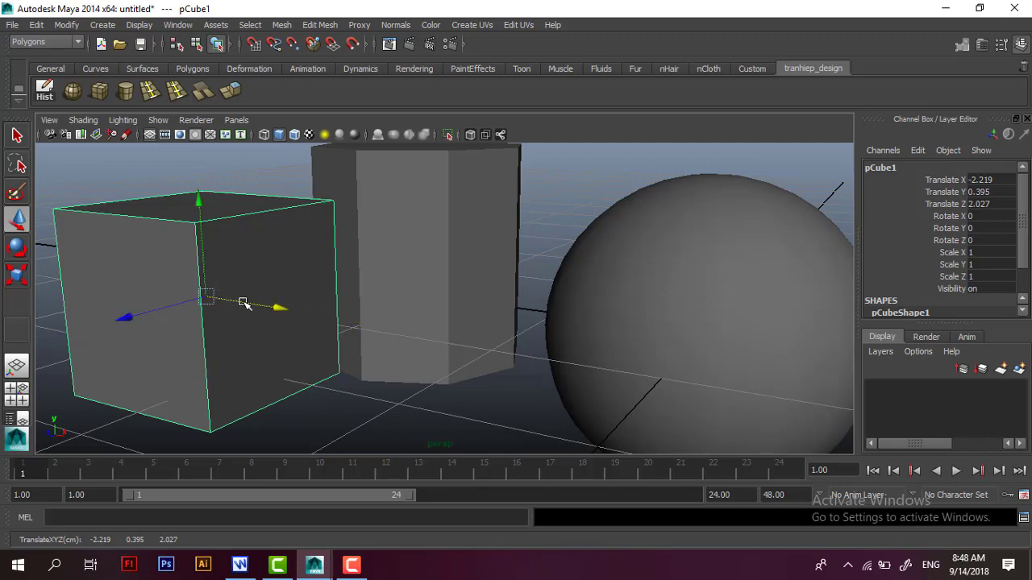
key(minus)
key(minus)
key(minus)
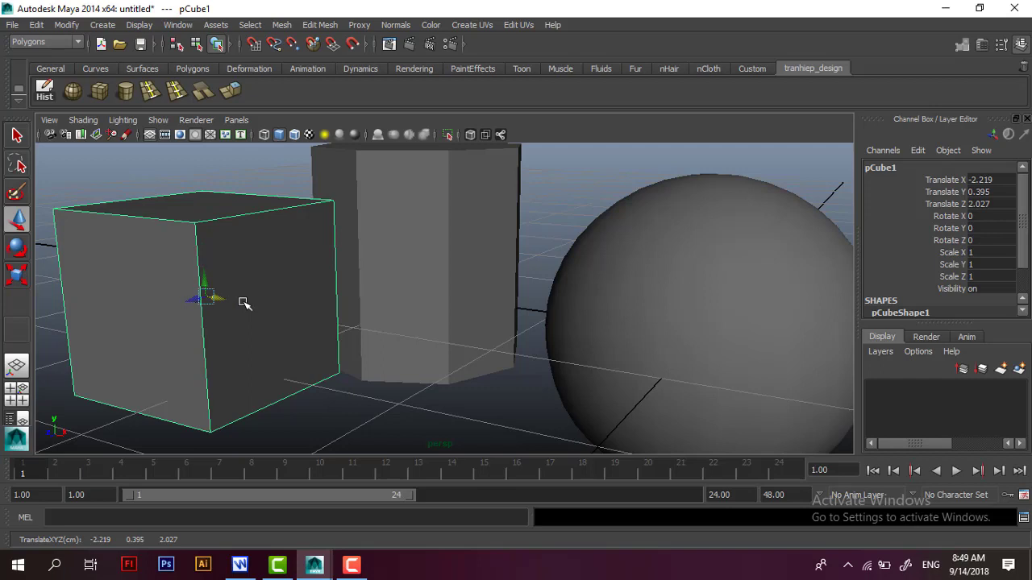
key(minus)
mouse_move(214, 306)
mouse_down()
mouse_move(249, 309)
mouse_move(225, 280)
mouse_up()
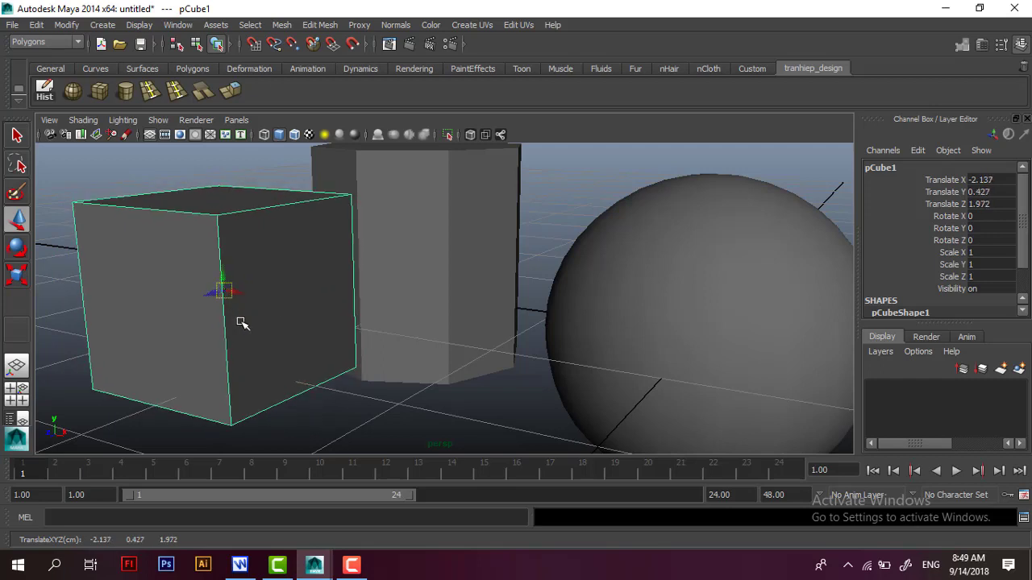
- Undo a trial cube nudge, then shift the cylinder along X to about -1.999, 0.375, 0.176
key(equal)
key(equal)
key(minus)
key(minus)
key(equal)
key(equal)
key(minus)
key(minus)
drag(231, 311, 288, 269)
key(ctrl+z)
click(422, 258)
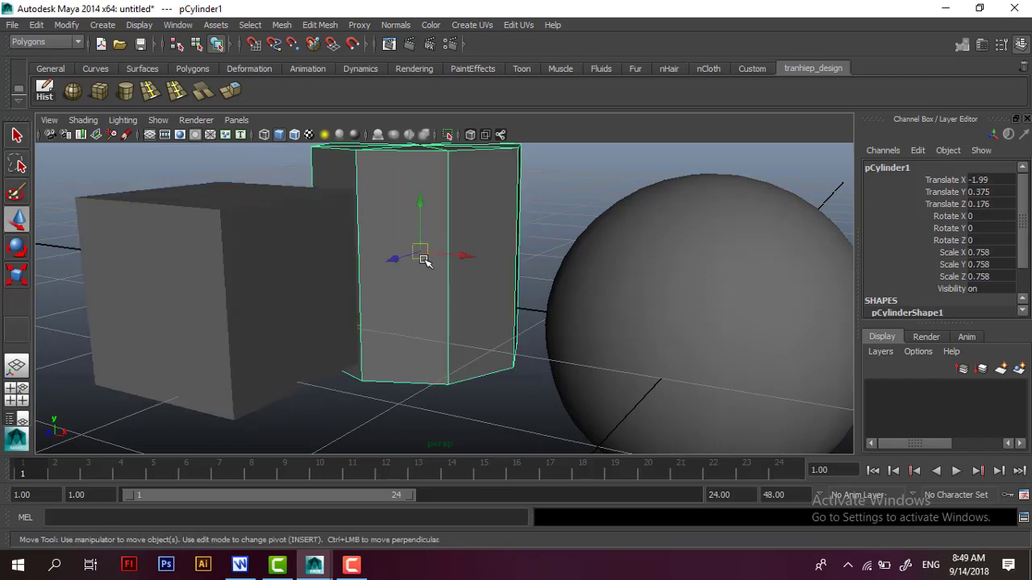
drag(466, 254, 464, 256)
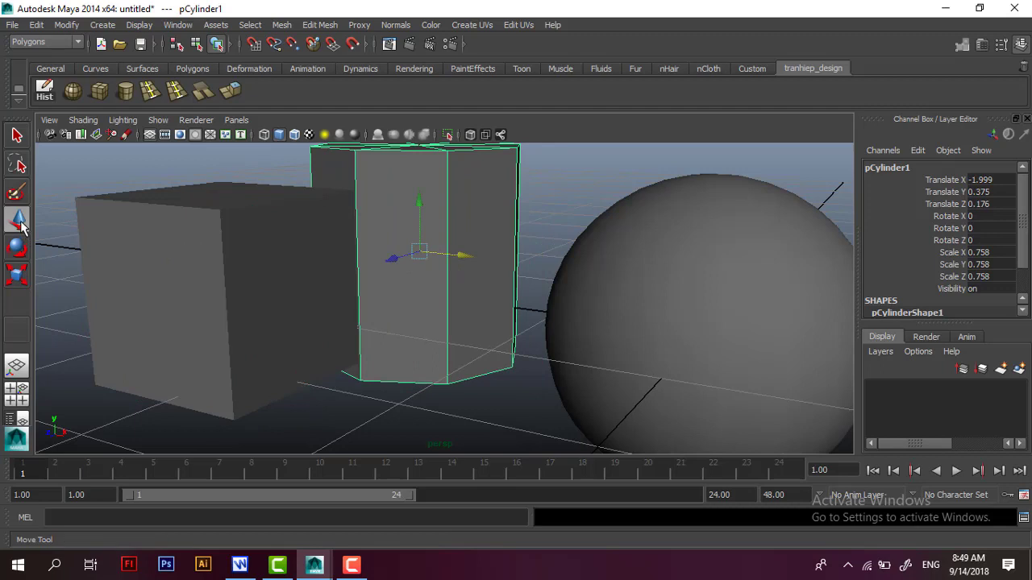
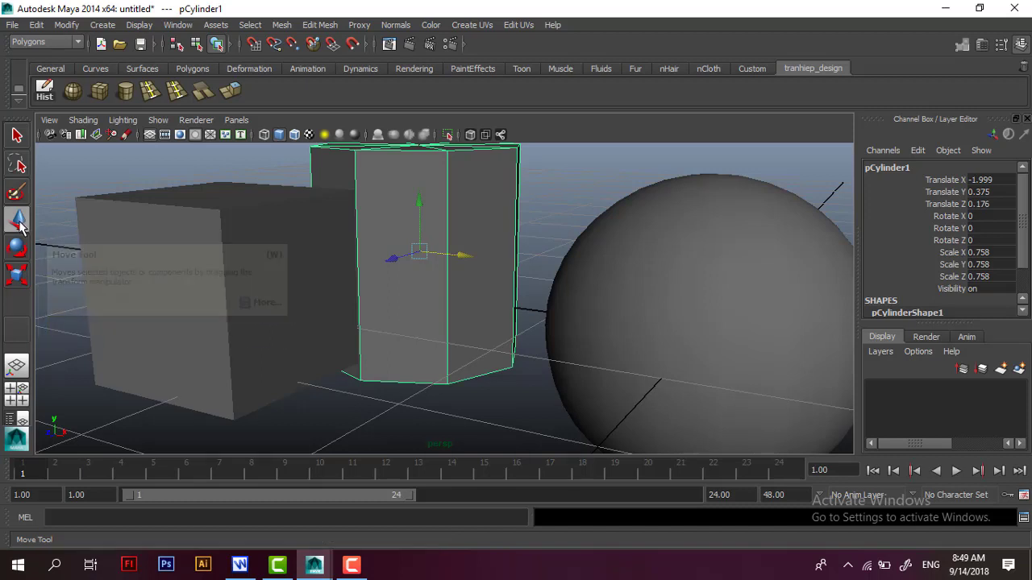
- Activate the Rotate tool on the cylinder after checking the Rotate line in the Writer notes
click(21, 251)
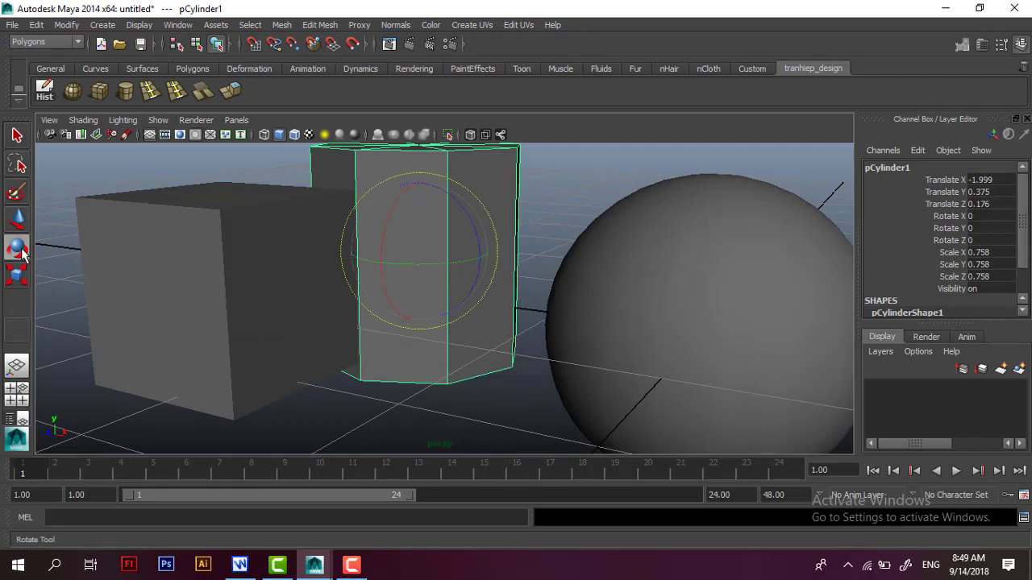
click(239, 565)
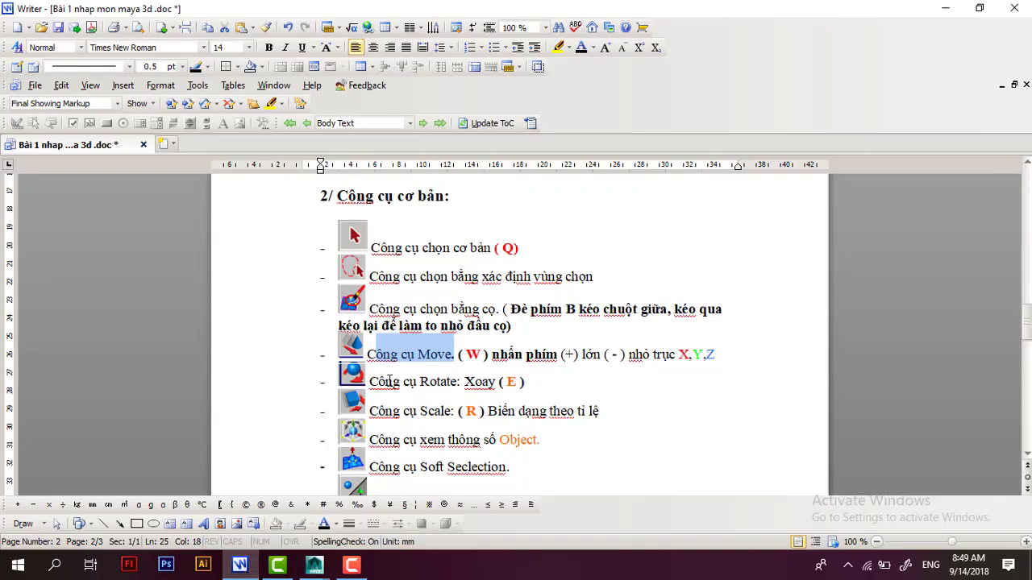
drag(376, 382, 459, 382)
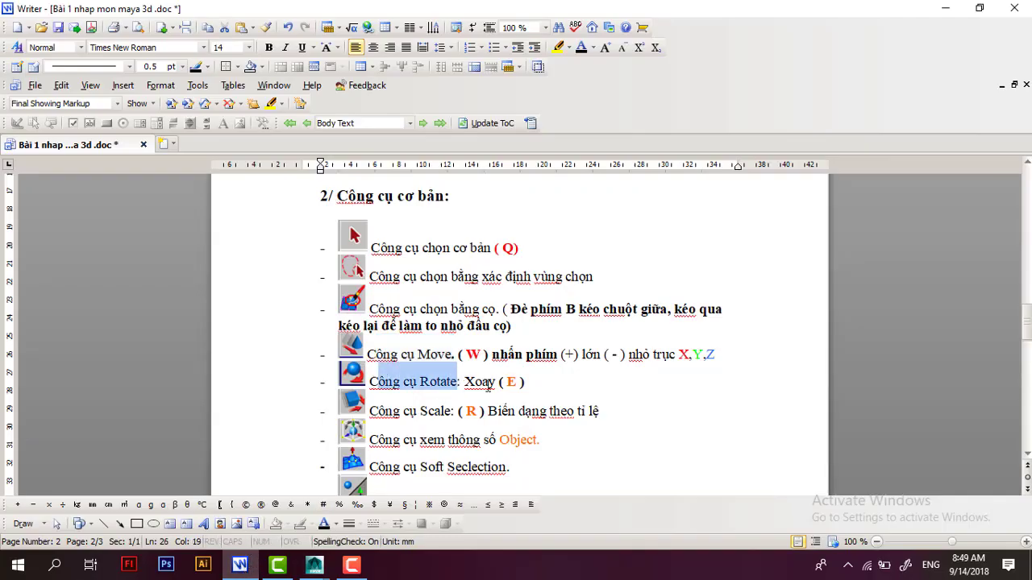
click(251, 566)
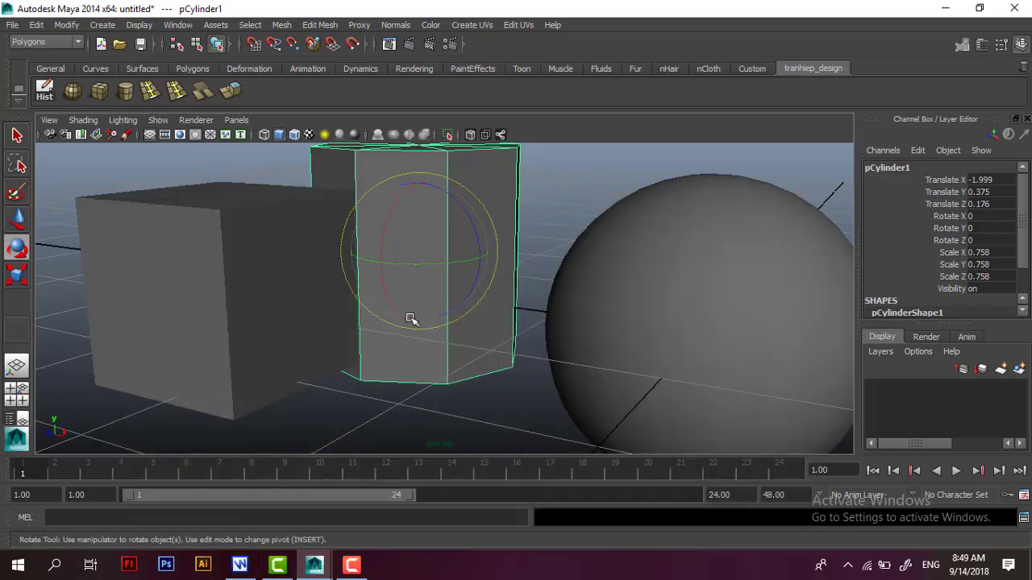
- Select the cube and rotate it around Z and X, then tumble it freely
click(212, 292)
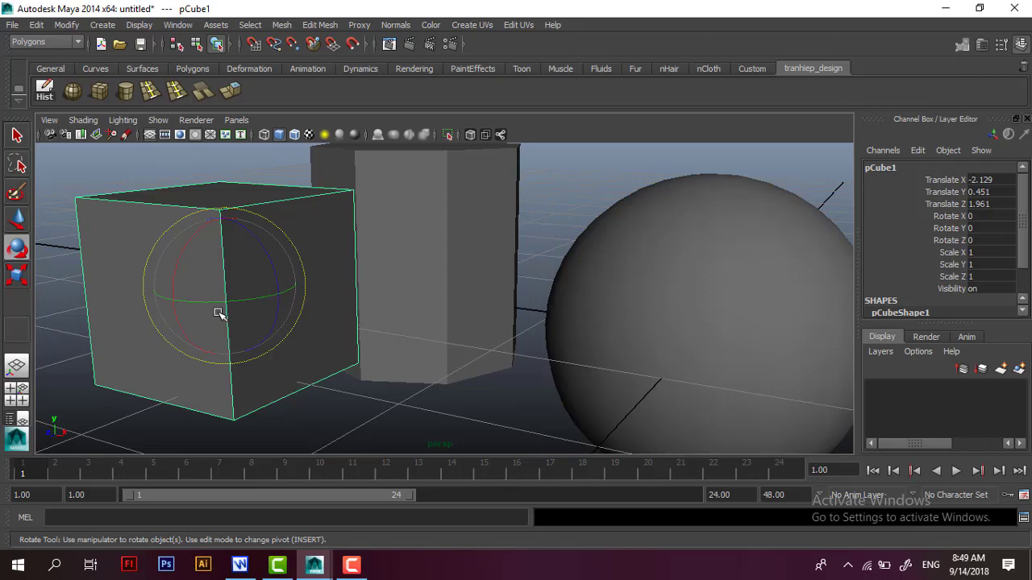
mouse_move(217, 313)
alt+mouse_down()
mouse_move(334, 301)
mouse_move(325, 346)
mouse_move(354, 334)
mouse_move(247, 329)
mouse_move(226, 311)
alt+mouse_up()
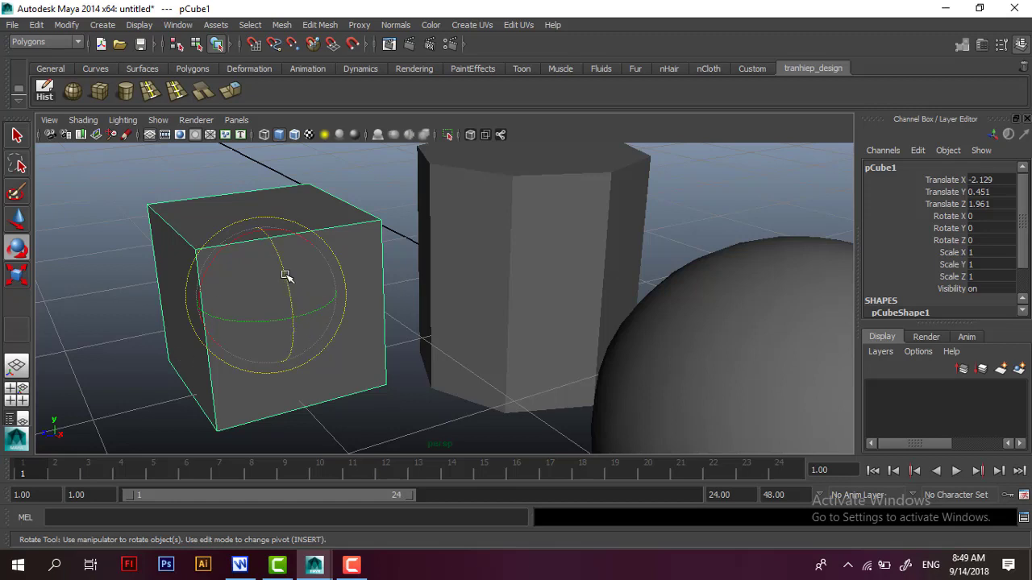
mouse_move(280, 271)
mouse_down()
mouse_move(270, 318)
mouse_move(311, 312)
mouse_move(230, 316)
mouse_move(288, 318)
mouse_up()
mouse_move(216, 271)
mouse_down()
mouse_move(179, 333)
mouse_move(219, 271)
mouse_move(188, 347)
mouse_up()
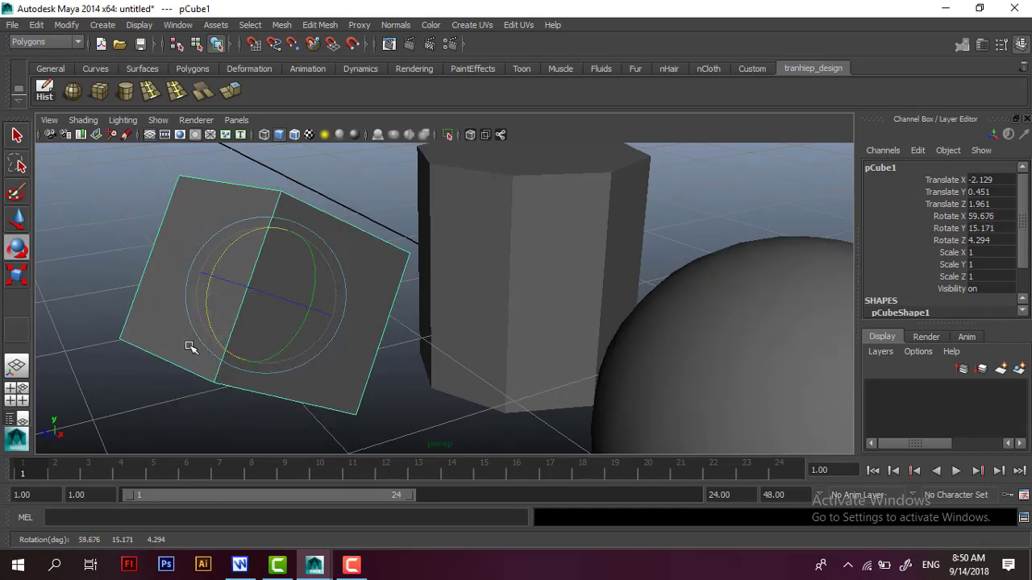
mouse_move(326, 244)
mouse_down()
mouse_move(339, 311)
mouse_move(307, 362)
mouse_up()
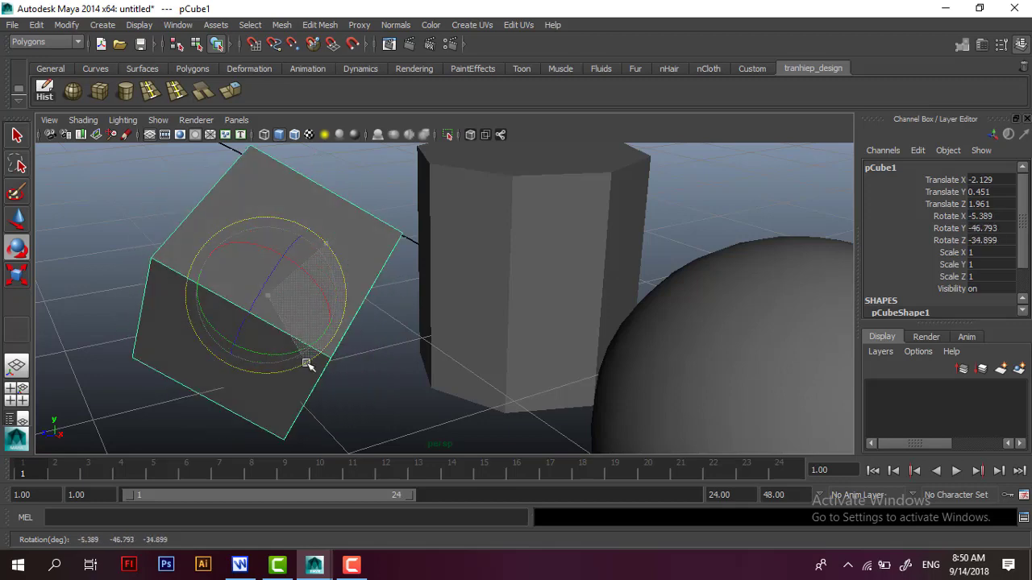
drag(302, 267, 328, 319)
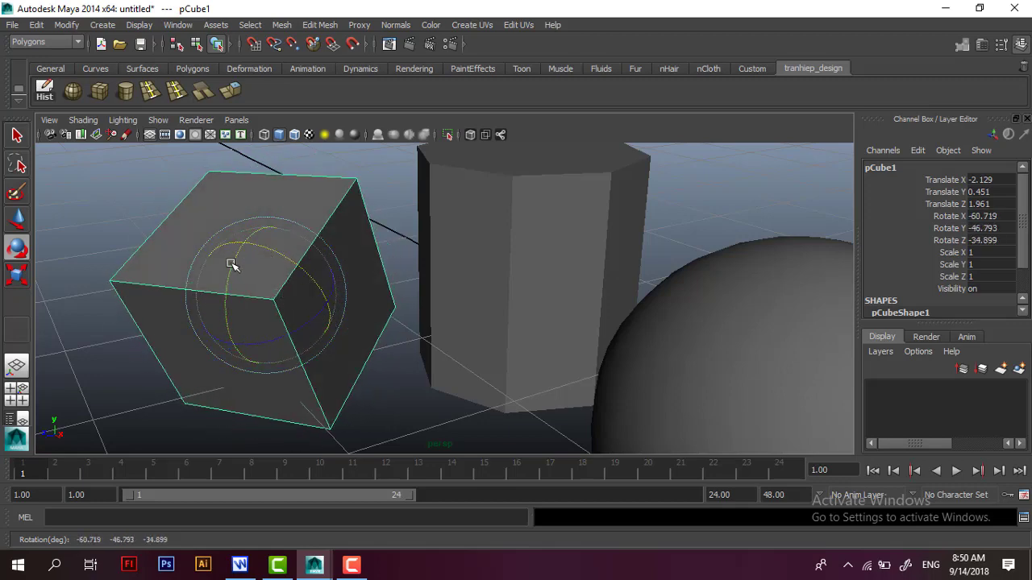
- Keep free-rotating the cube until it sits at about 73, 9 and 155 degrees
mouse_move(231, 264)
mouse_down()
mouse_move(208, 341)
mouse_move(345, 303)
mouse_up()
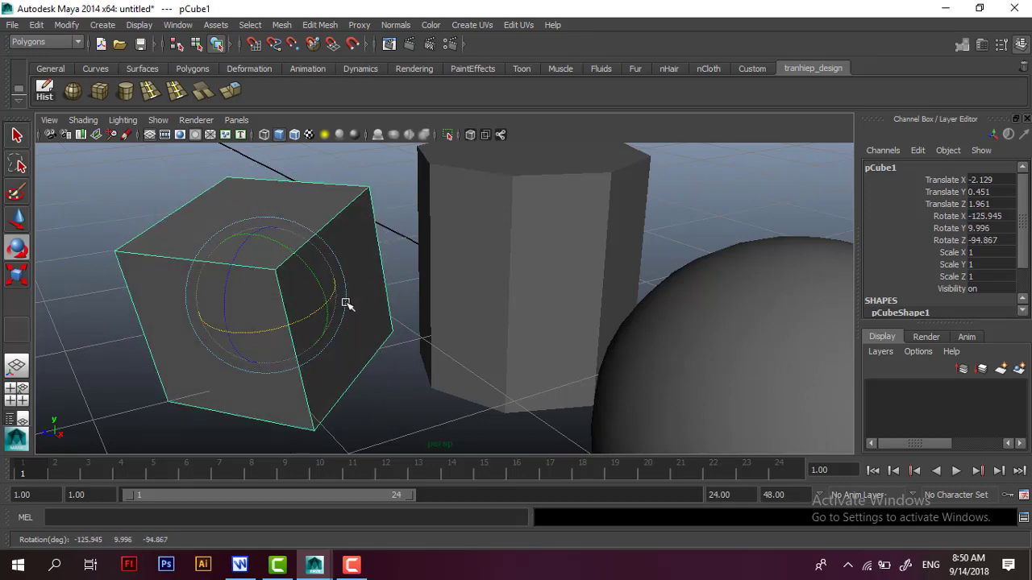
mouse_move(215, 306)
mouse_down()
mouse_move(237, 269)
mouse_move(303, 301)
mouse_up()
mouse_move(223, 268)
mouse_down()
mouse_move(205, 267)
mouse_move(271, 283)
mouse_up()
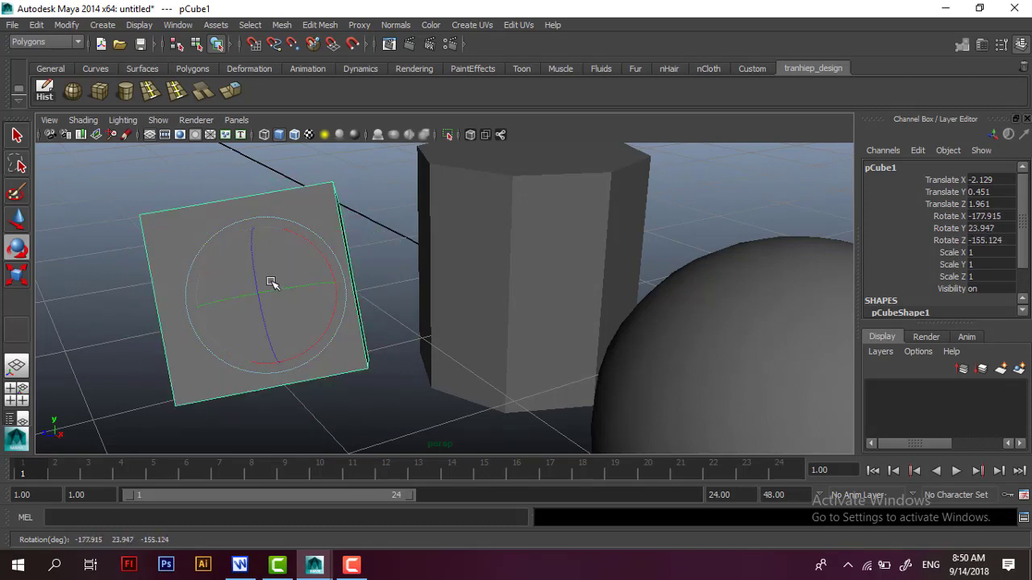
mouse_move(250, 244)
mouse_down()
mouse_move(237, 306)
mouse_move(288, 254)
mouse_move(333, 249)
mouse_move(185, 253)
mouse_move(172, 244)
mouse_up()
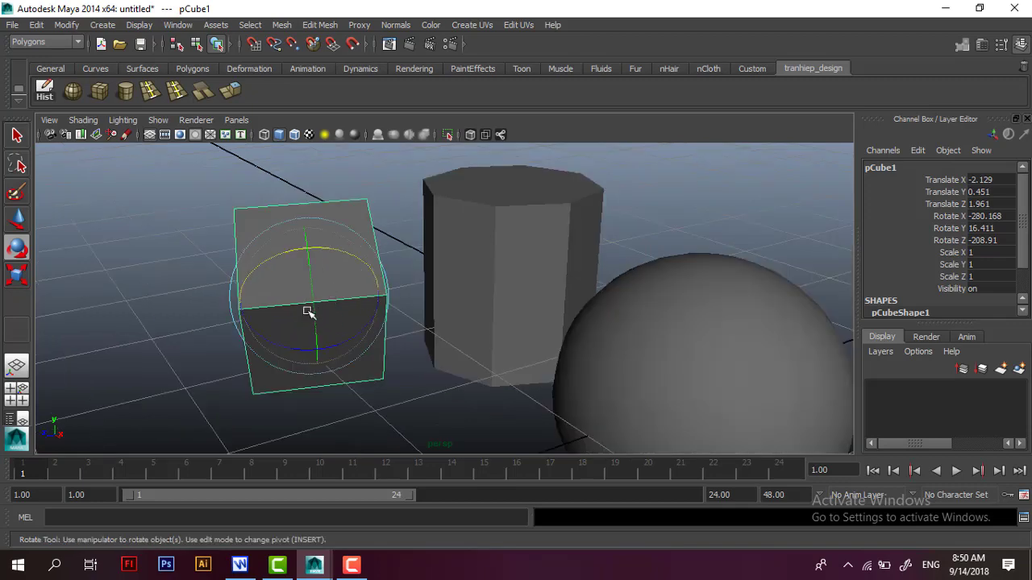
drag(191, 269, 208, 323)
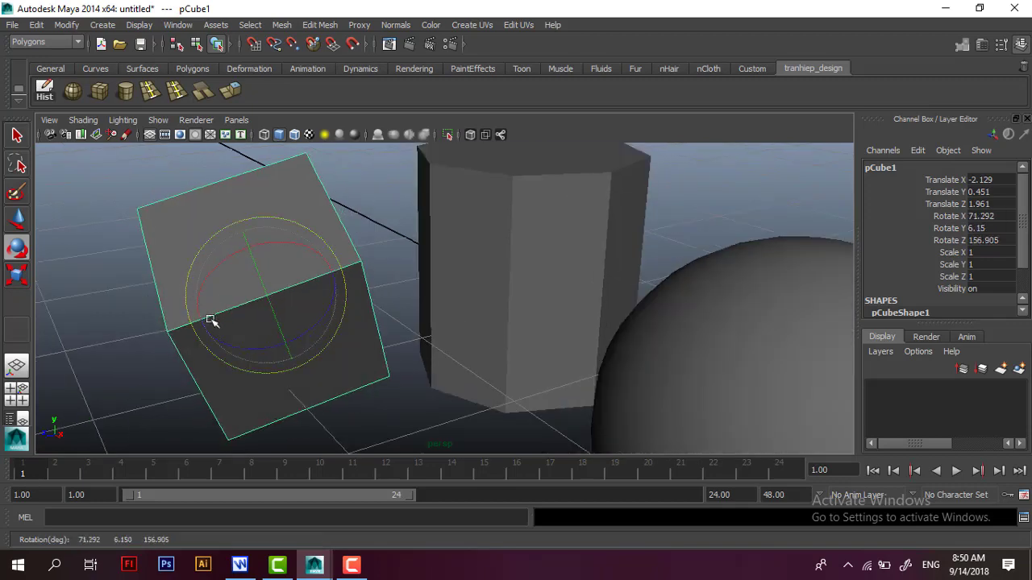
mouse_move(210, 326)
alt+middle_down()
mouse_move(276, 330)
mouse_move(294, 313)
mouse_move(237, 283)
mouse_move(208, 295)
alt+middle_up()
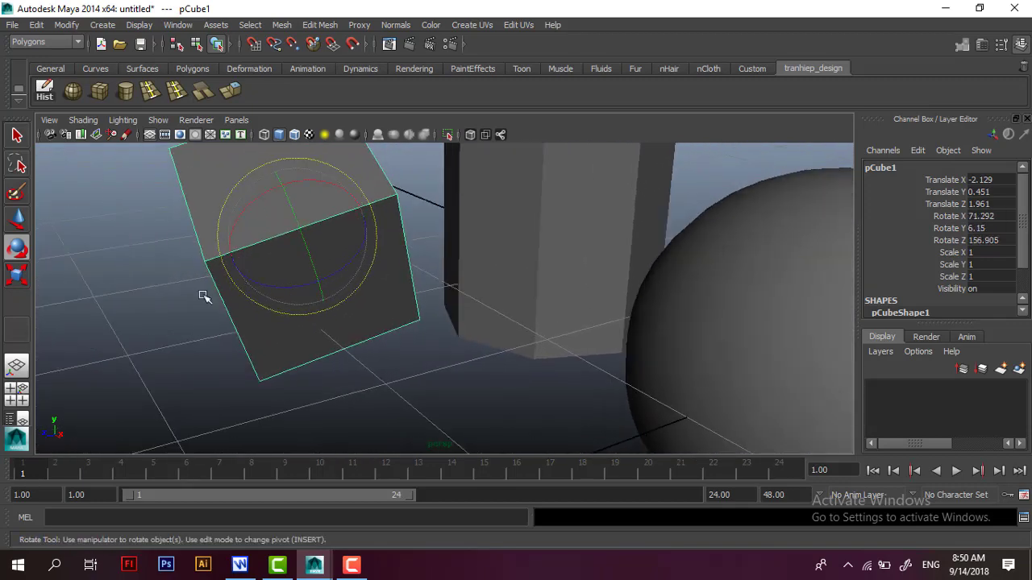
mouse_move(218, 304)
alt+mouse_down()
mouse_move(261, 269)
mouse_move(175, 320)
mouse_move(279, 318)
mouse_move(217, 363)
mouse_move(253, 341)
mouse_move(265, 272)
mouse_move(244, 325)
mouse_move(234, 311)
mouse_move(271, 283)
alt+mouse_up()
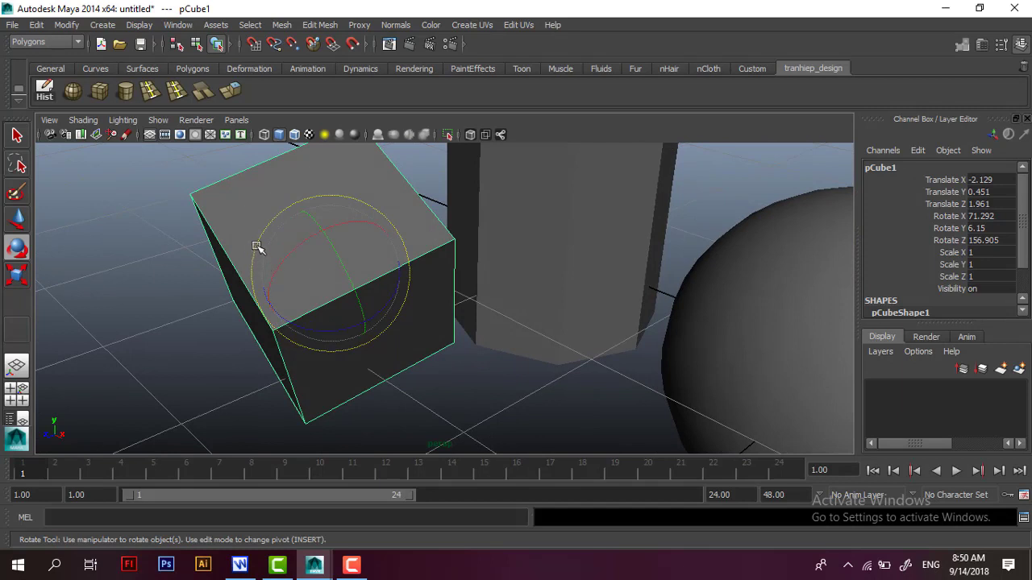
mouse_move(256, 247)
mouse_down()
mouse_move(247, 240)
mouse_move(191, 263)
mouse_up()
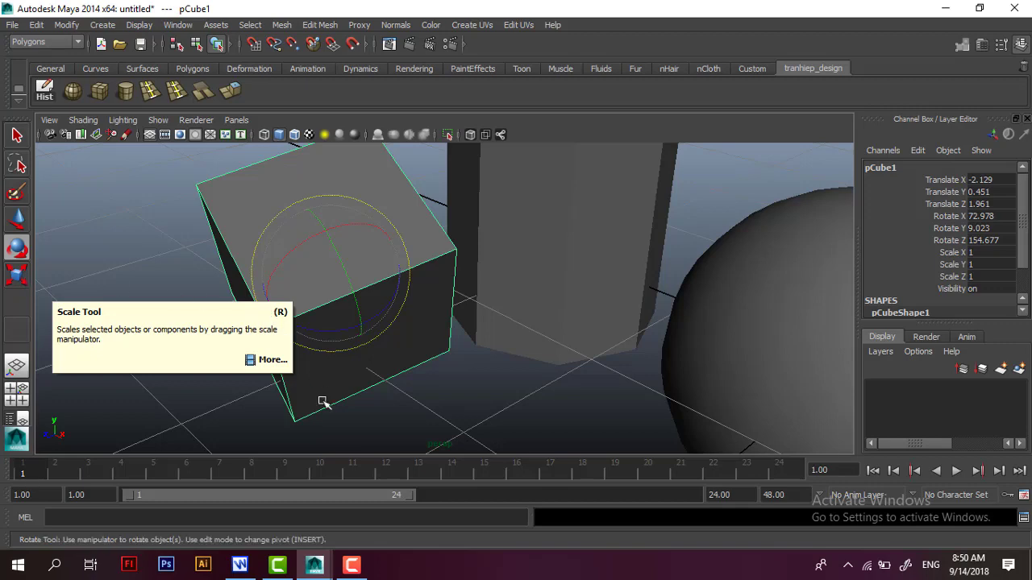
click(239, 564)
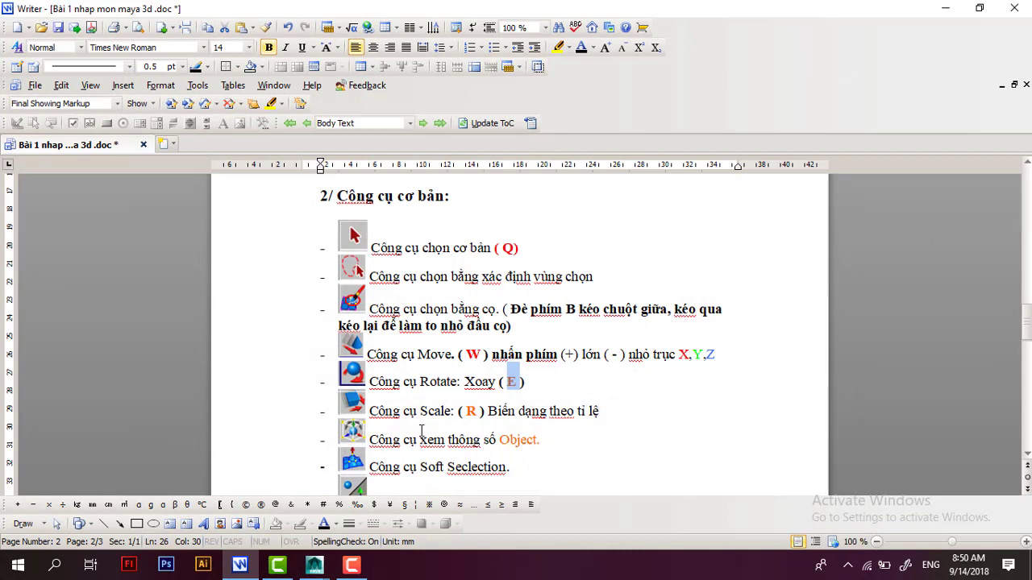
scroll(421, 430, down, 2)
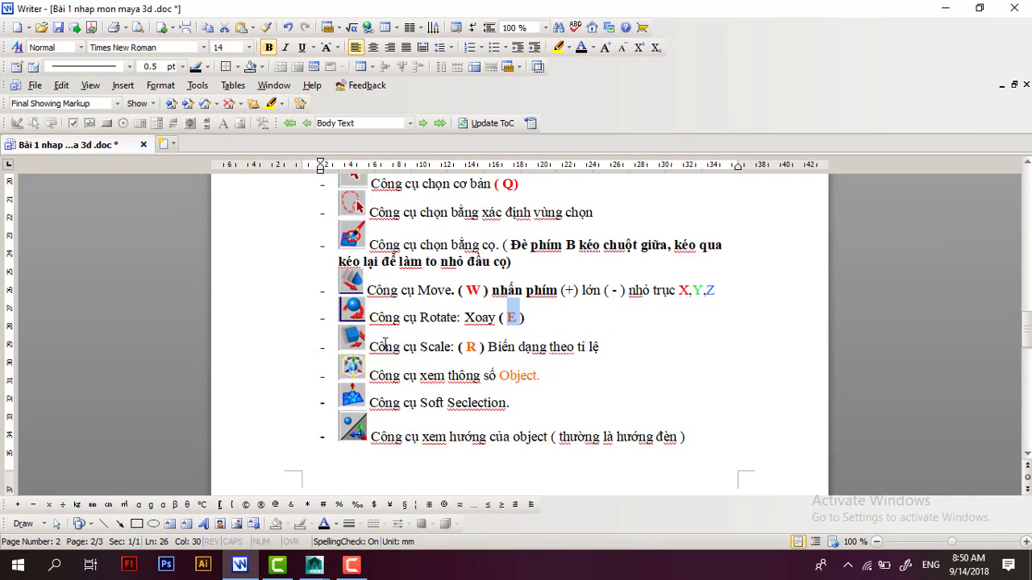
drag(377, 346, 459, 348)
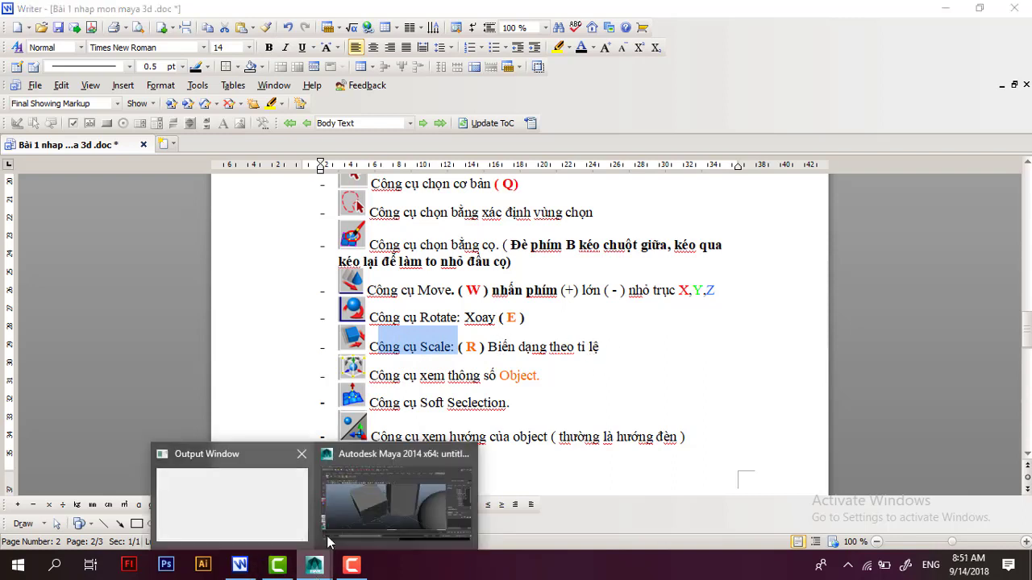
click(362, 504)
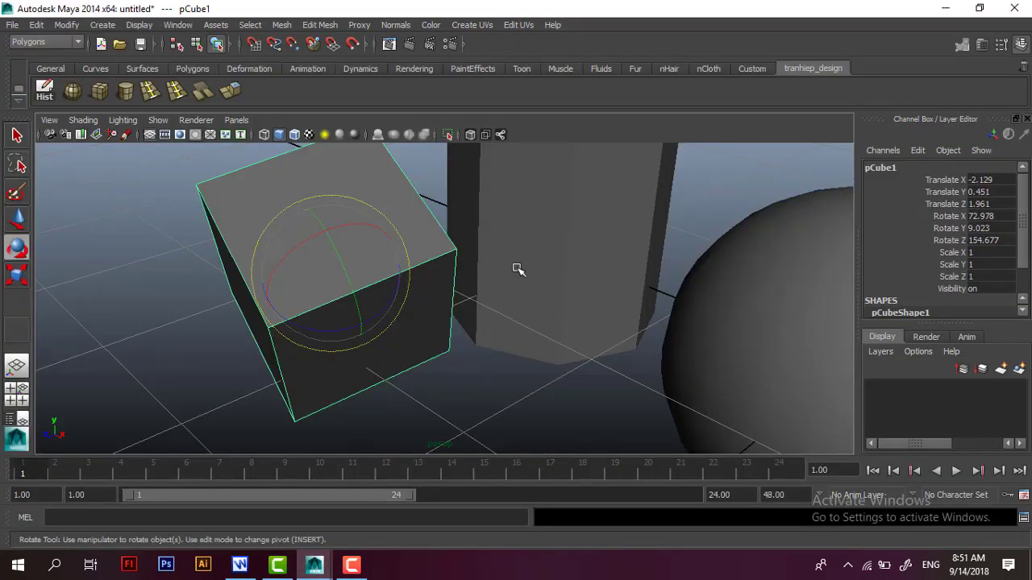
- Select the cube with the Move tool and drag it further left
click(12, 274)
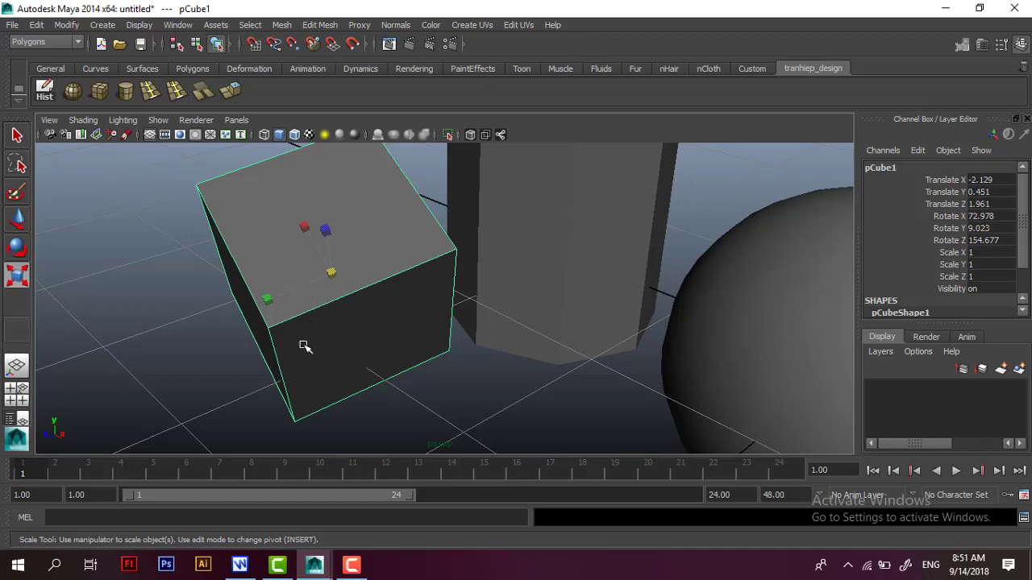
mouse_move(305, 347)
alt+mouse_down()
mouse_move(398, 343)
mouse_move(357, 330)
mouse_move(271, 337)
mouse_move(309, 329)
alt+mouse_up()
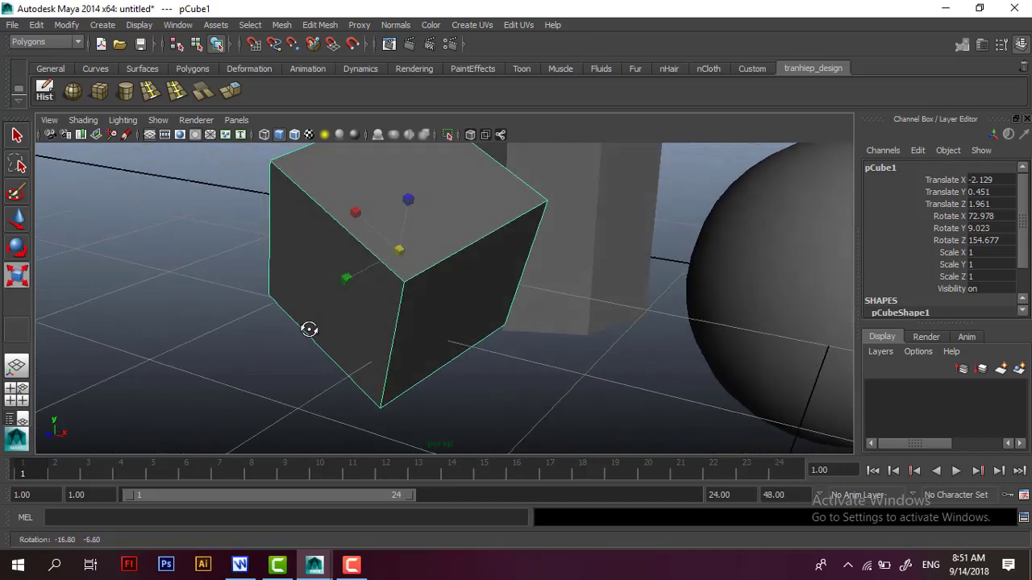
scroll(266, 320, down, 3)
scroll(231, 322, down, 2)
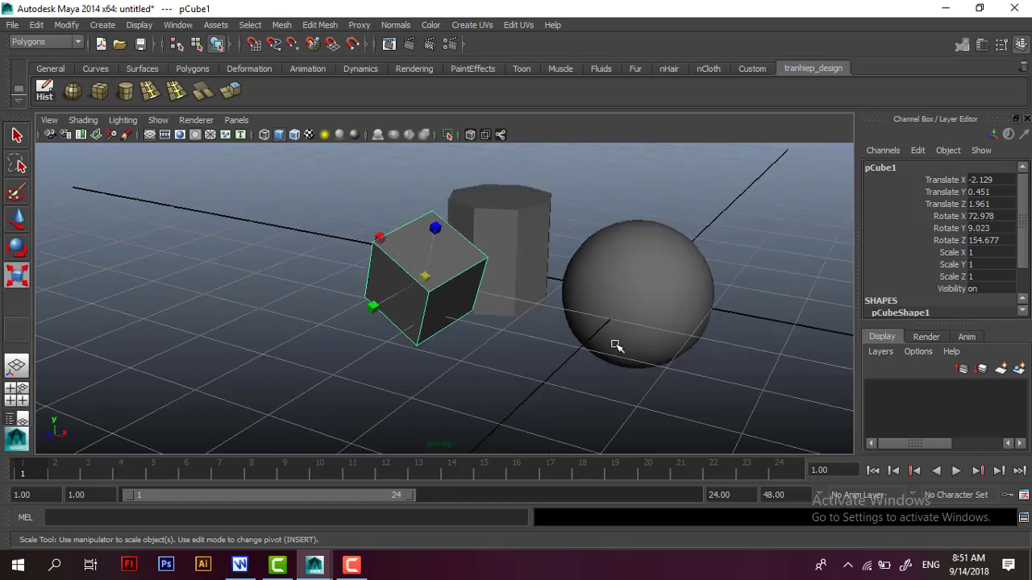
click(532, 246)
scroll(516, 258, up, 3)
click(21, 223)
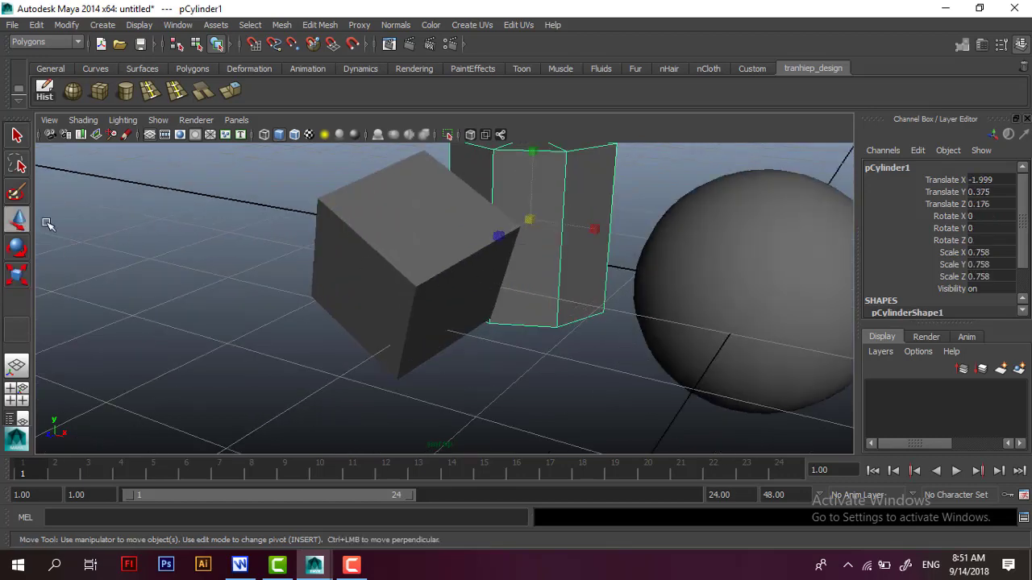
click(427, 281)
drag(385, 265, 246, 262)
- Frame the cylinder and narrow it along X to a Scale X of 0.607
click(478, 261)
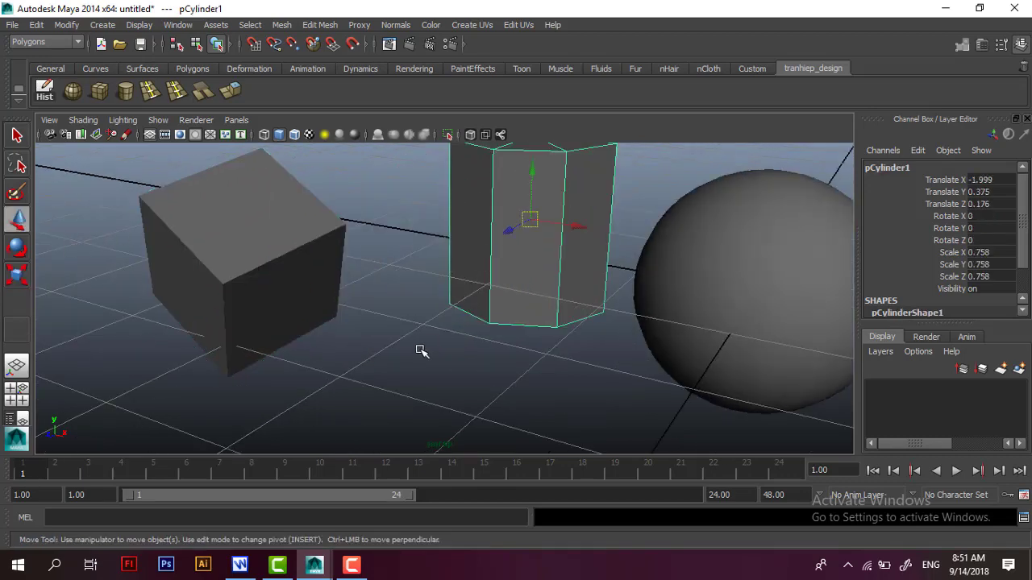
key(f)
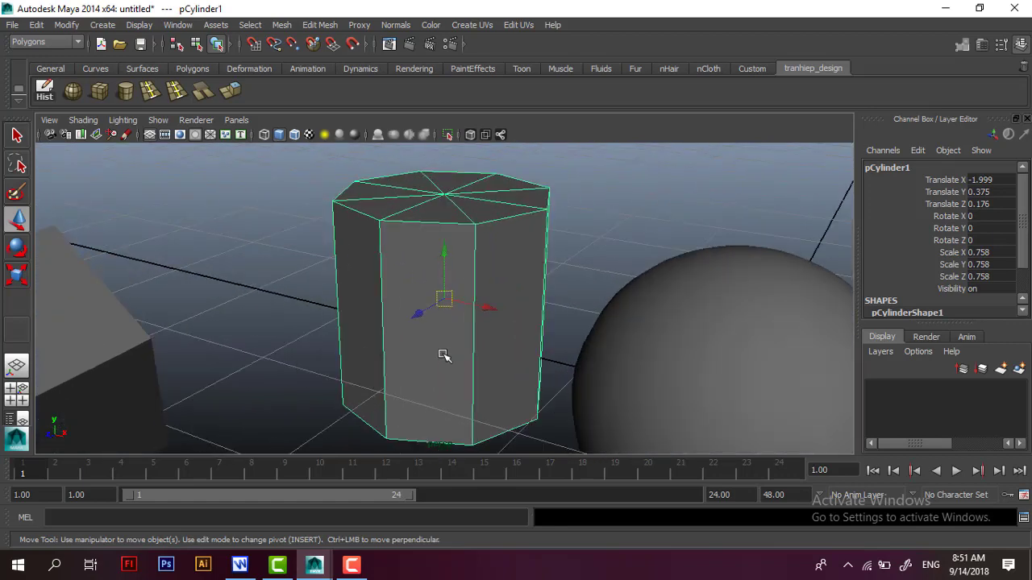
click(18, 275)
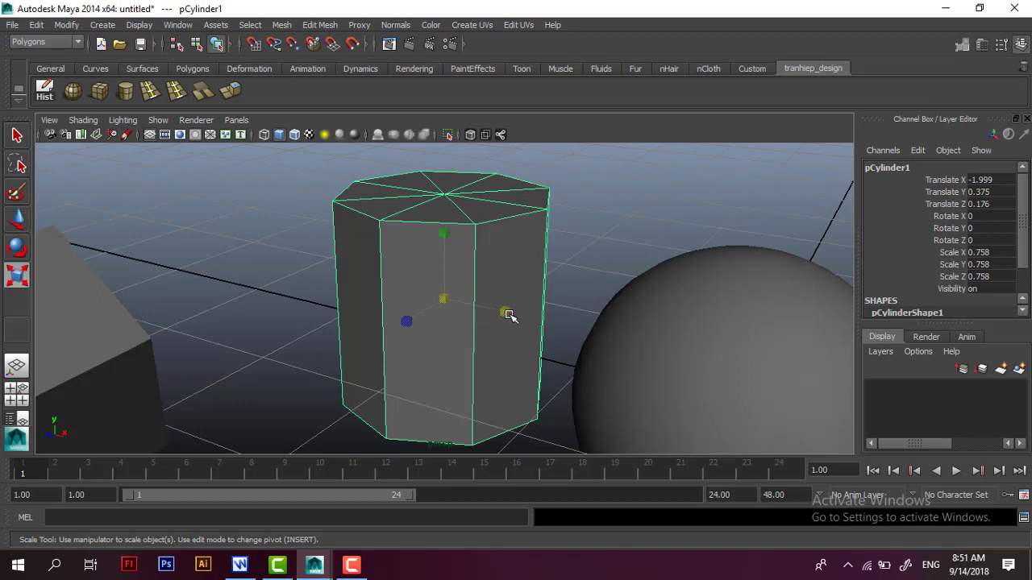
mouse_move(509, 314)
mouse_down()
mouse_move(607, 385)
mouse_move(496, 302)
mouse_up()
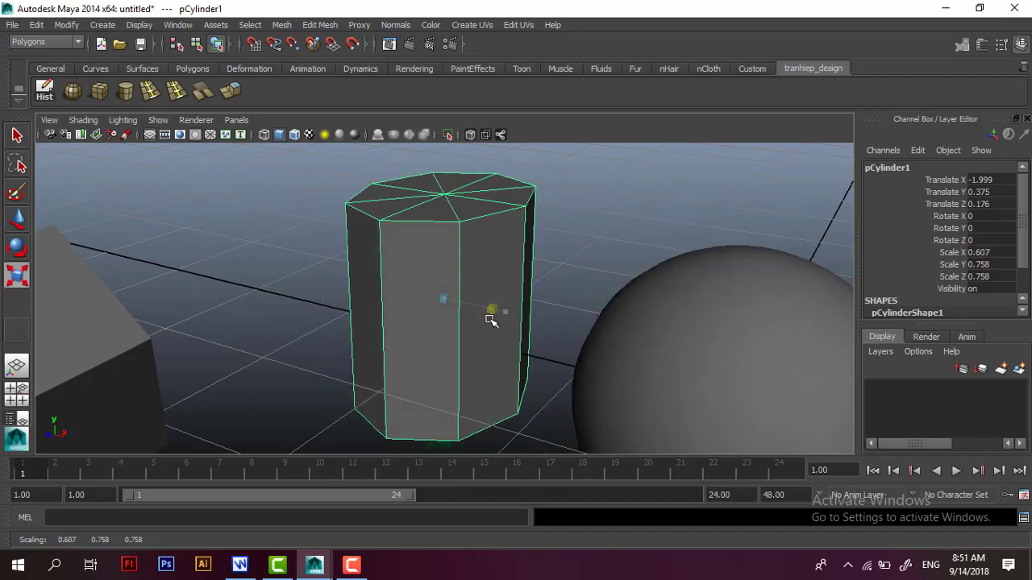
click(154, 325)
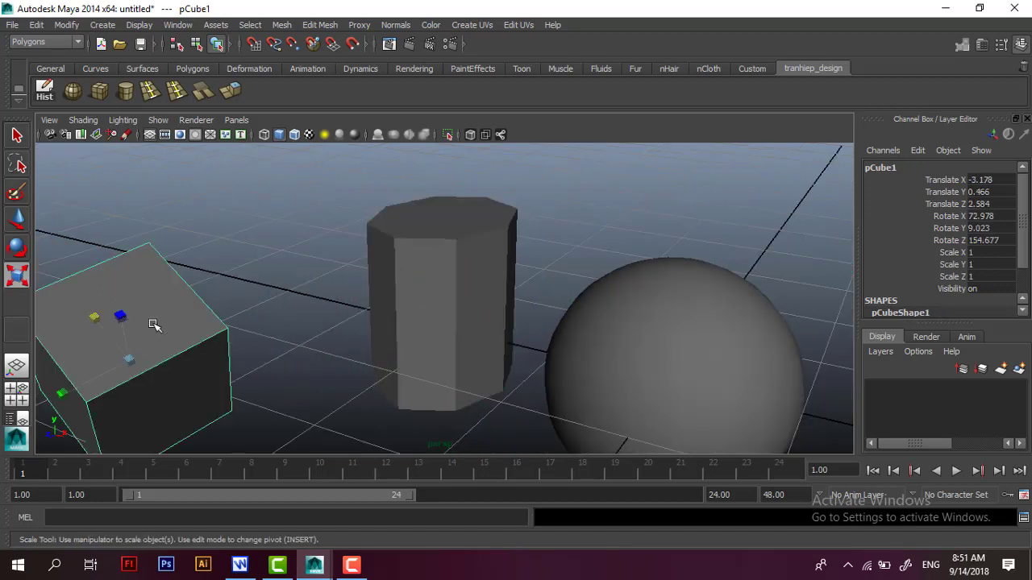
- Reset the cube's transforms and move it out of the sphere to the left
key(Delete)
click(99, 91)
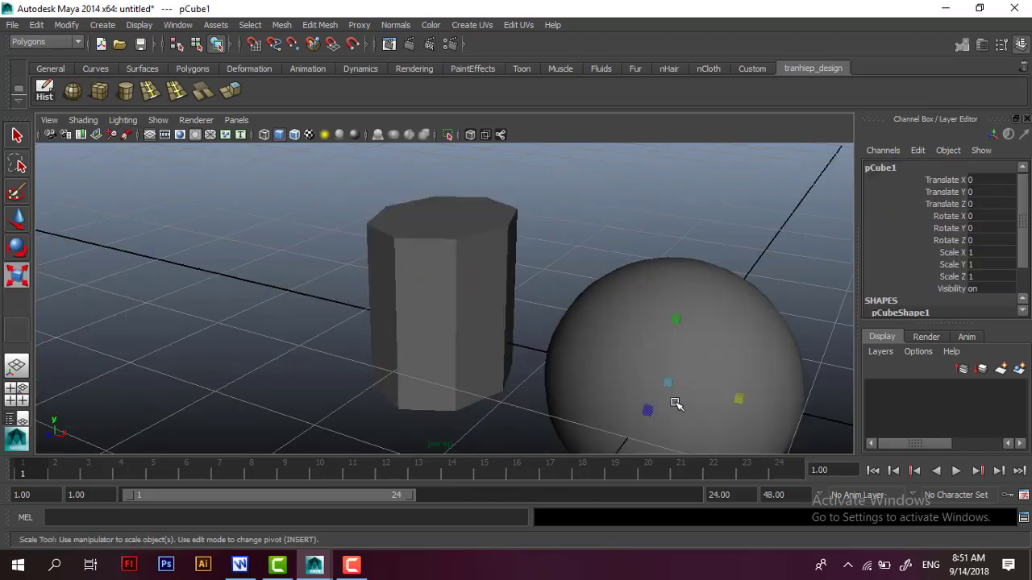
key(w)
drag(672, 386, 234, 332)
- Stretch the cube along Z and flatten it into a thin slab
key(f)
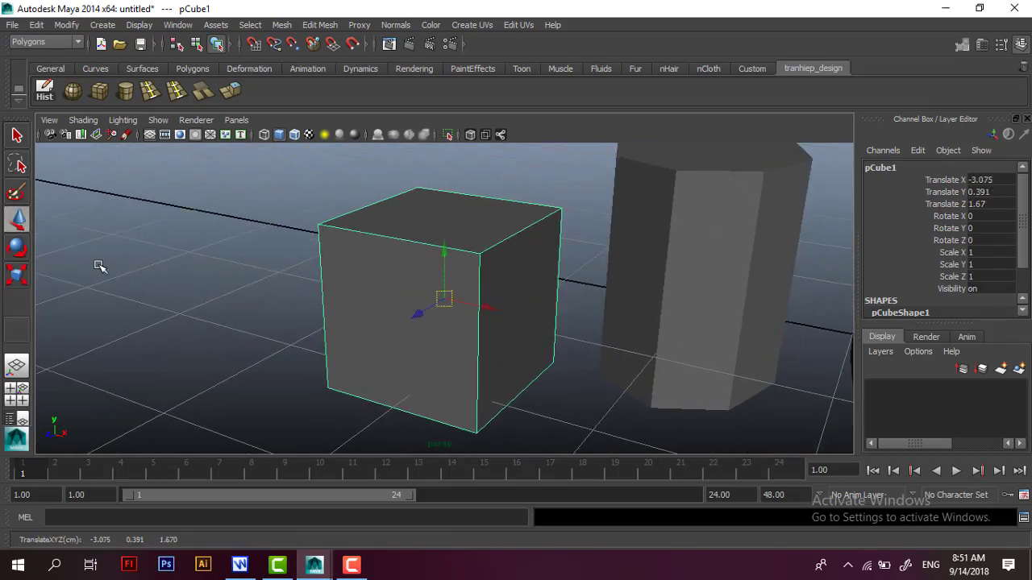
click(17, 274)
mouse_move(407, 331)
mouse_down()
mouse_move(428, 294)
mouse_move(289, 347)
mouse_up()
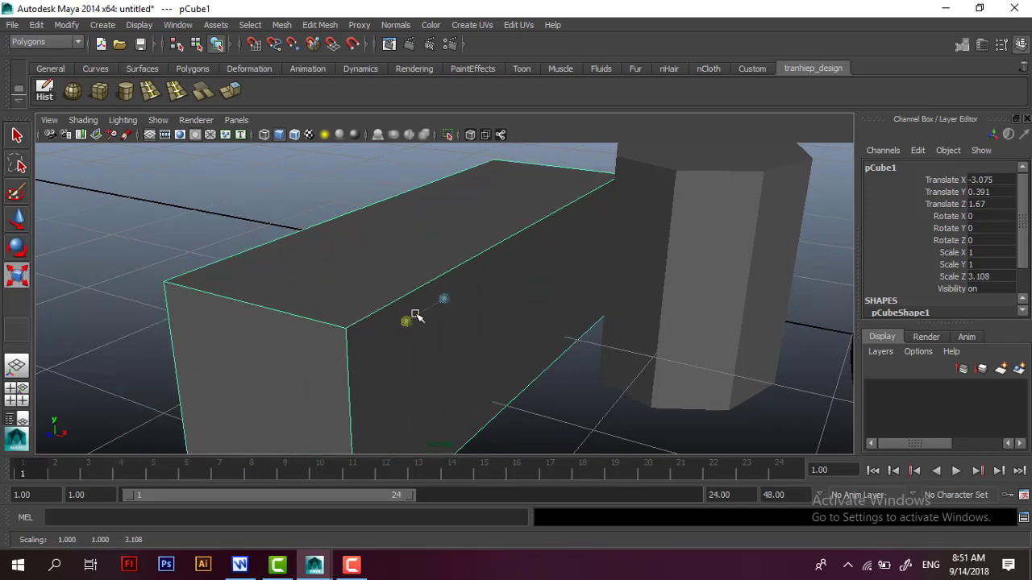
drag(407, 322, 545, 368)
mouse_move(510, 316)
mouse_down()
mouse_move(539, 347)
mouse_move(444, 317)
mouse_up()
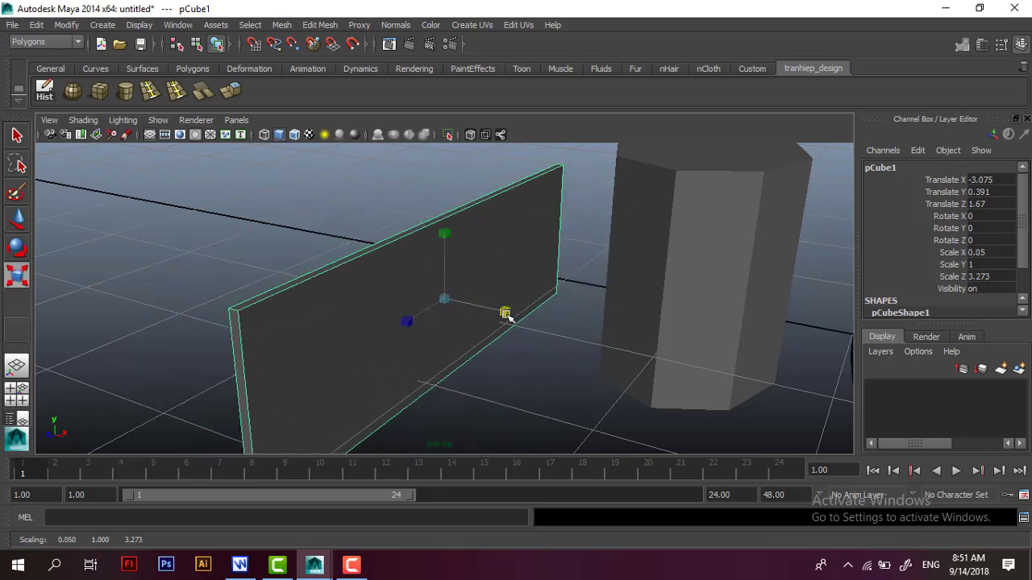
mouse_move(506, 316)
mouse_down()
mouse_move(583, 362)
mouse_move(526, 347)
mouse_up()
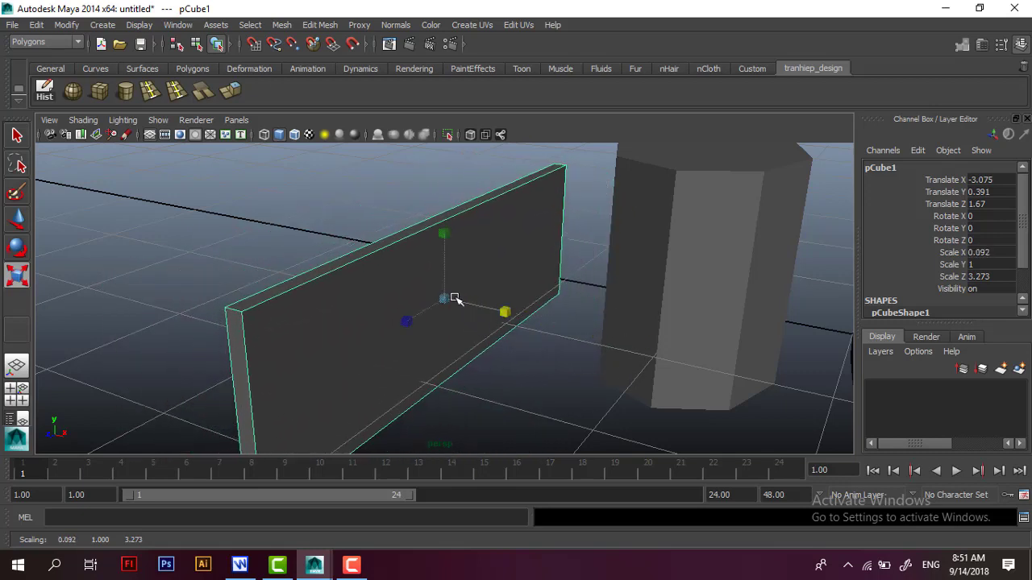
mouse_move(445, 233)
mouse_down()
mouse_move(444, 212)
mouse_move(443, 239)
mouse_up()
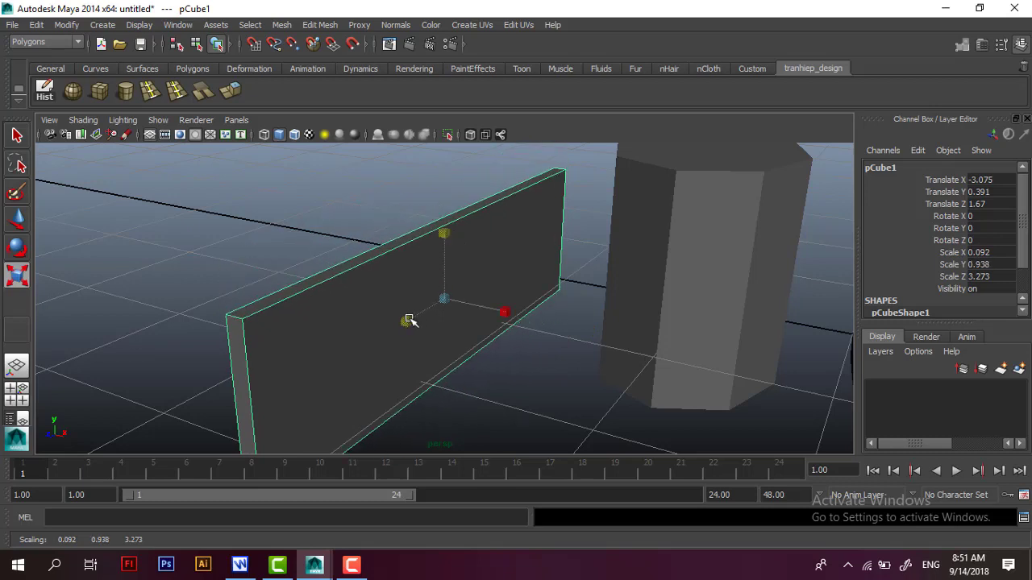
- Resize the slab into a small box scaled 0.279, 0.531, 0.947, then return to Writer
mouse_move(408, 321)
mouse_down()
mouse_move(392, 327)
mouse_move(424, 306)
mouse_move(439, 310)
mouse_up()
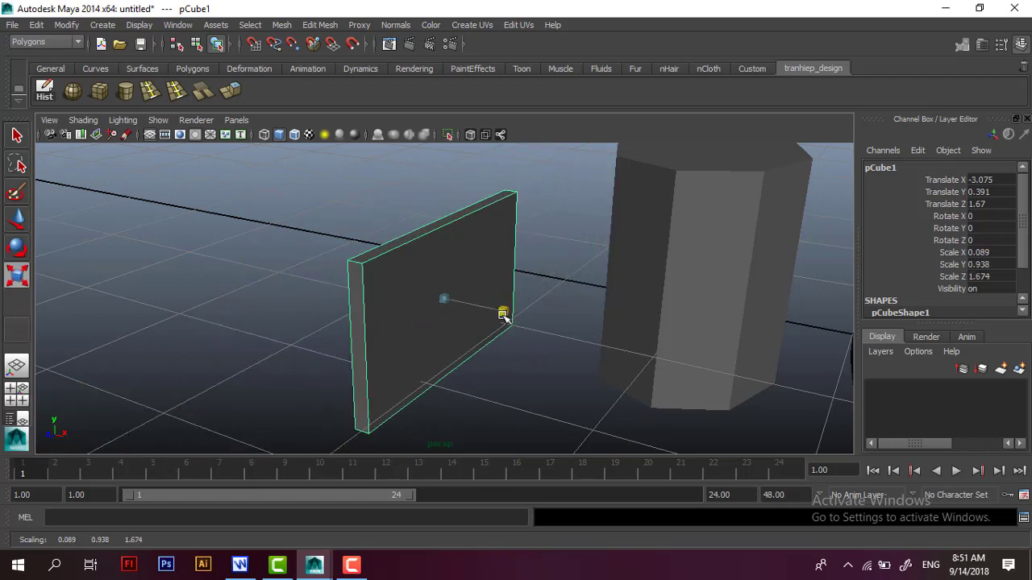
drag(503, 314, 838, 448)
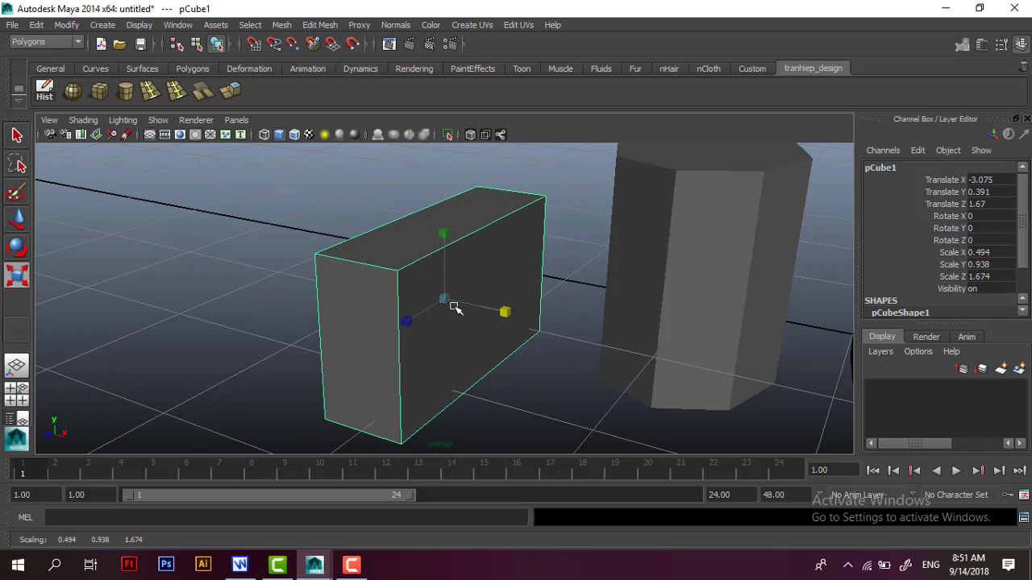
mouse_move(446, 302)
mouse_down()
mouse_move(392, 295)
mouse_move(449, 299)
mouse_move(489, 277)
mouse_move(475, 306)
mouse_move(345, 315)
mouse_move(354, 357)
mouse_move(446, 319)
mouse_up()
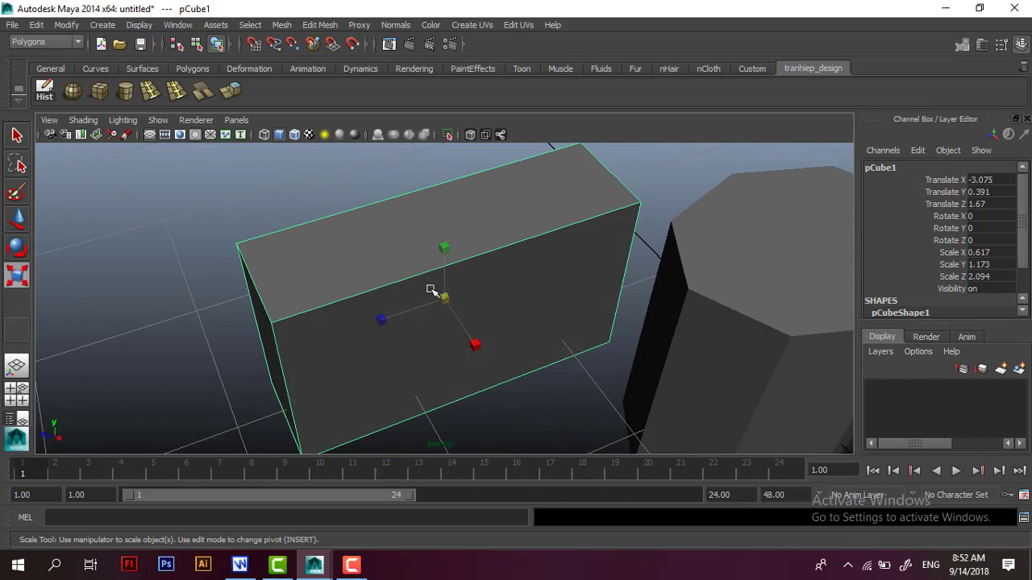
mouse_move(437, 307)
mouse_down()
mouse_move(505, 267)
mouse_move(430, 339)
mouse_move(512, 264)
mouse_move(403, 339)
mouse_move(487, 288)
mouse_move(496, 272)
mouse_move(387, 311)
mouse_move(352, 341)
mouse_move(375, 352)
mouse_up()
mouse_move(484, 374)
alt+mouse_down()
mouse_move(589, 324)
mouse_move(299, 346)
mouse_move(443, 347)
alt+mouse_up()
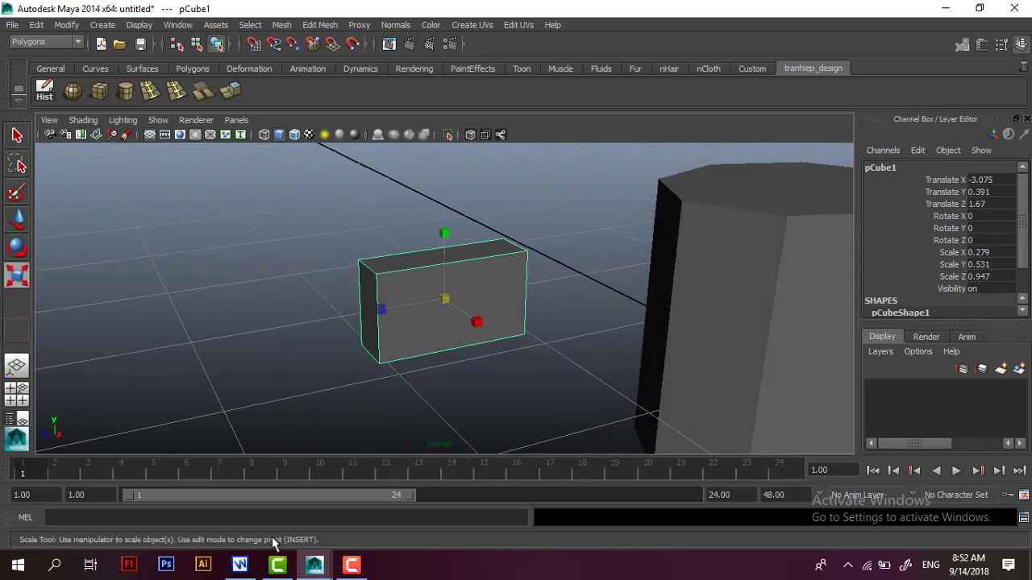
click(240, 565)
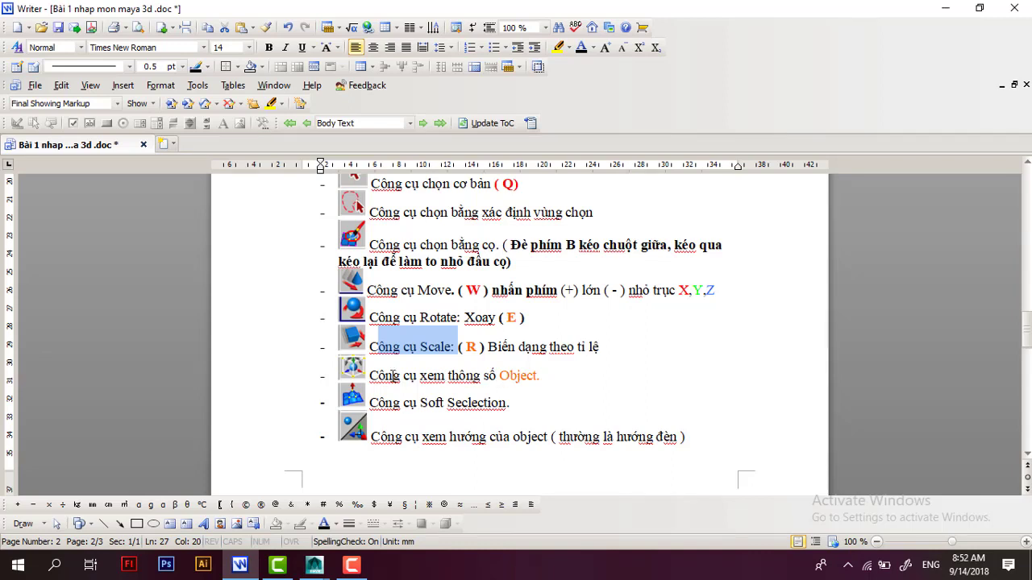
- Review the Object info and Soft Selection lines in the notes, then return to Maya
mouse_move(373, 375)
mouse_down()
mouse_move(539, 376)
mouse_move(558, 386)
mouse_up()
click(536, 377)
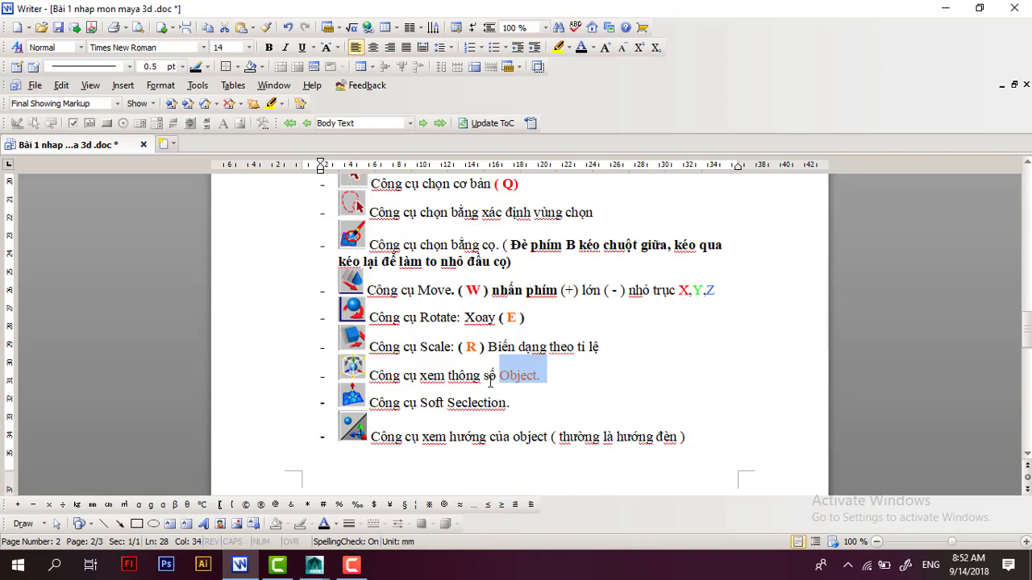
click(385, 374)
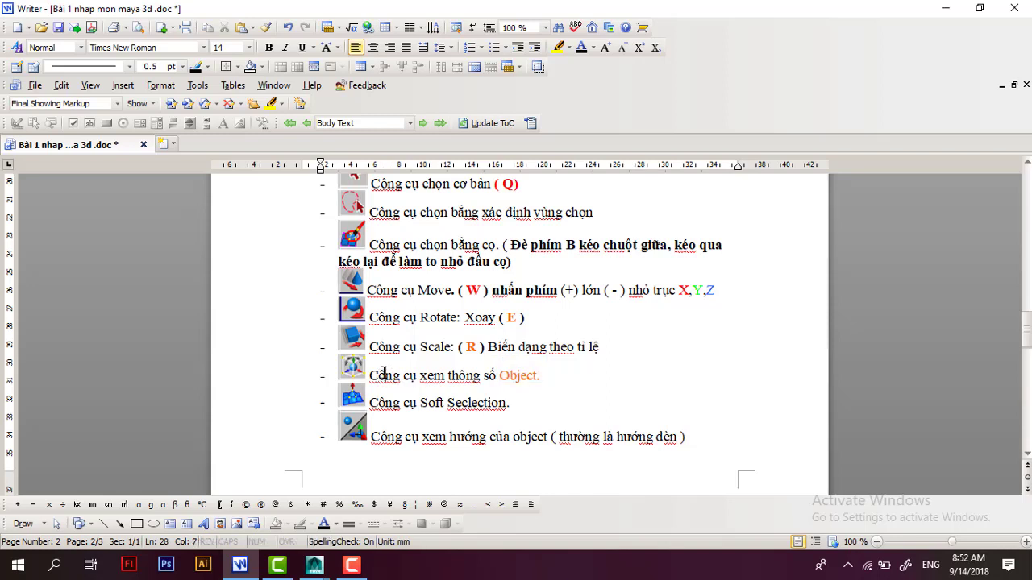
drag(385, 404, 463, 405)
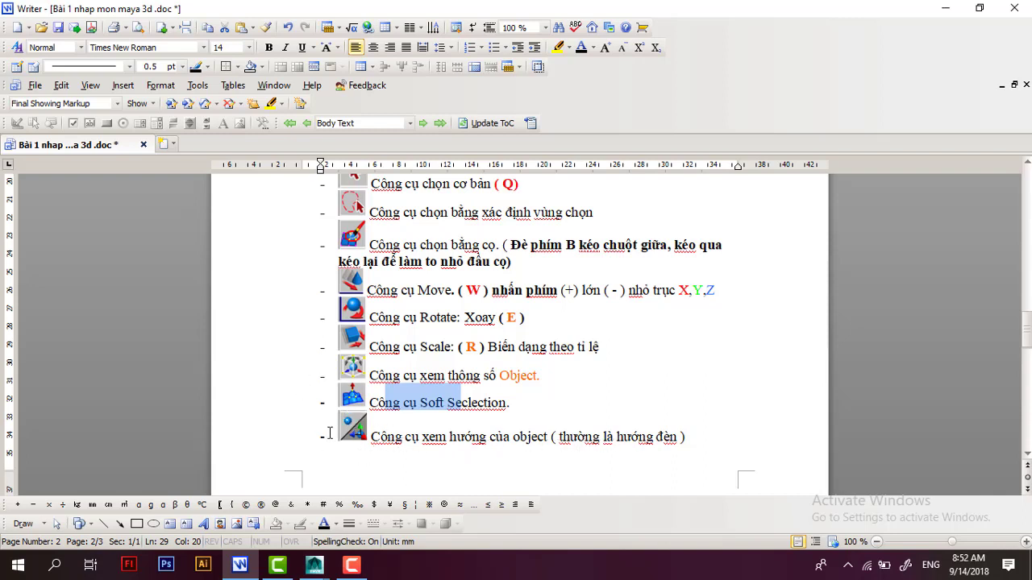
mouse_move(315, 565)
click(365, 532)
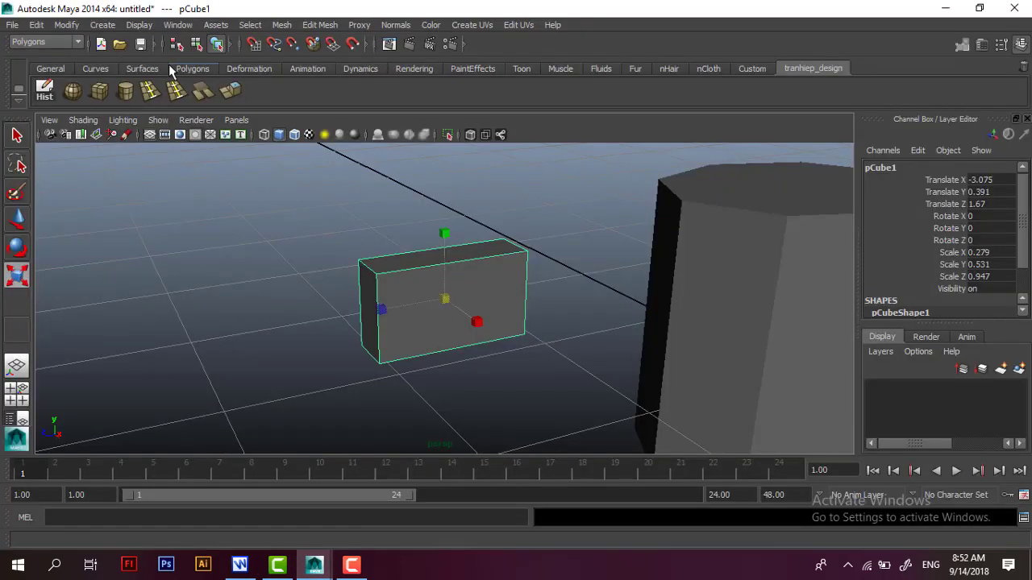
- Marquee-select the cube, cylinder and sphere and delete them, leaving only the grid
click(140, 26)
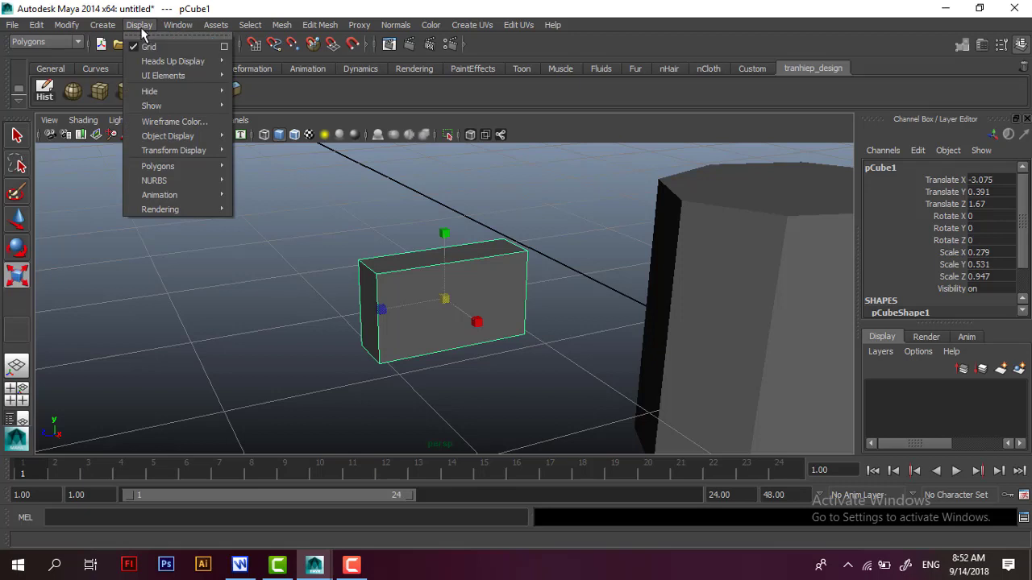
mouse_move(158, 166)
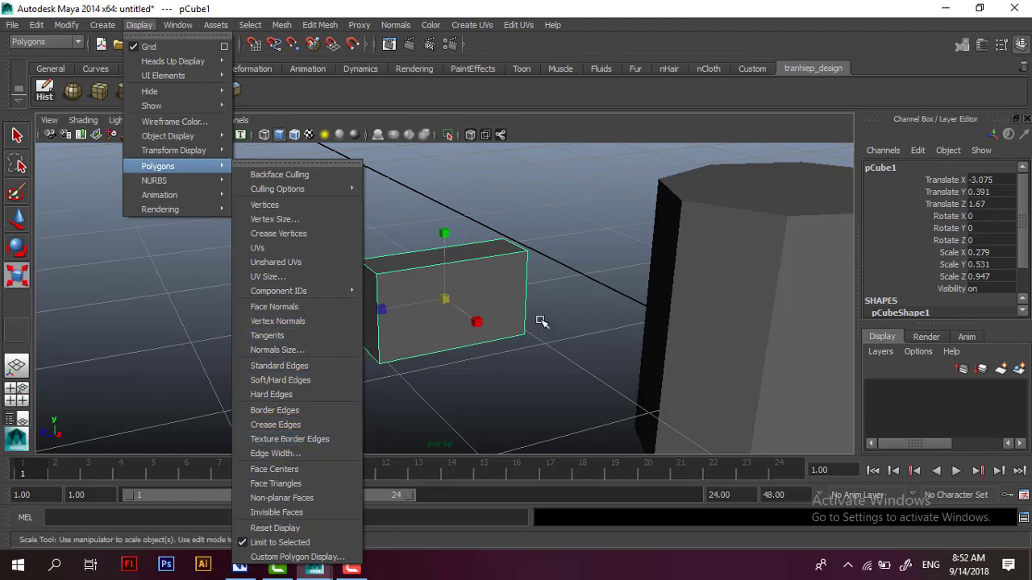
click(497, 286)
alt+drag(297, 266, 281, 281)
scroll(280, 281, down, 4)
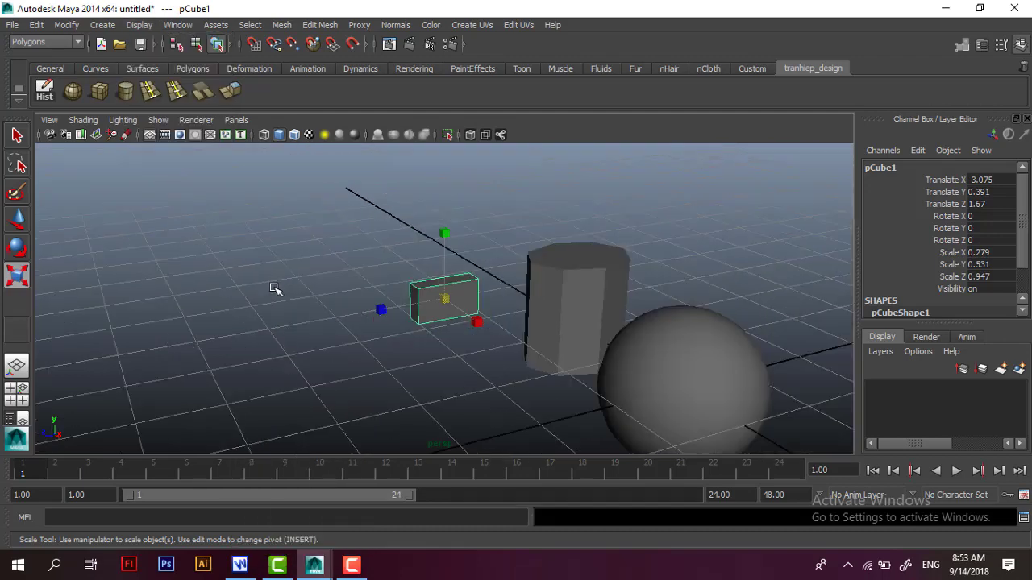
scroll(274, 286, down, 3)
key(w)
shift+drag(335, 237, 676, 417)
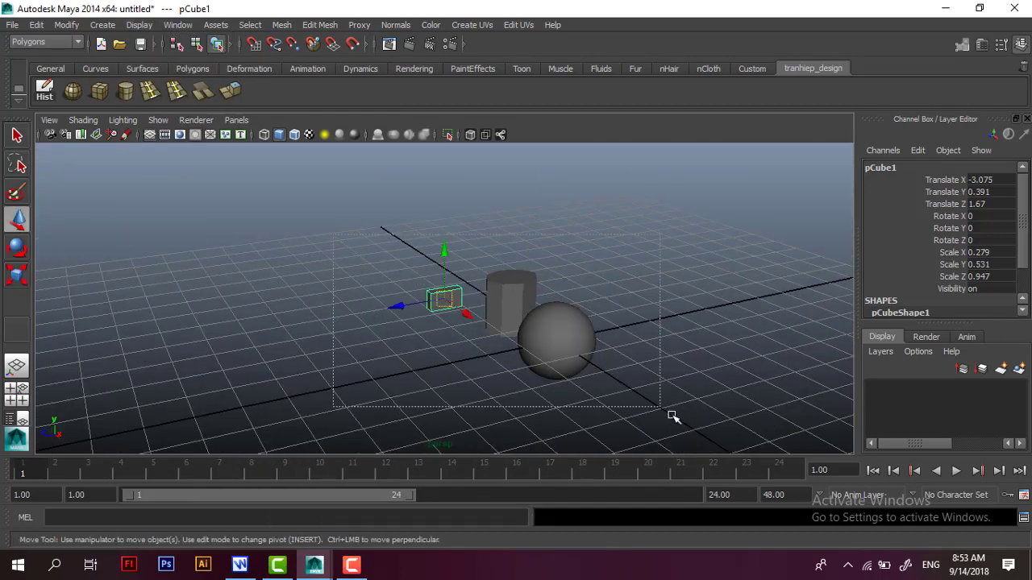
right_drag(574, 326, 622, 242)
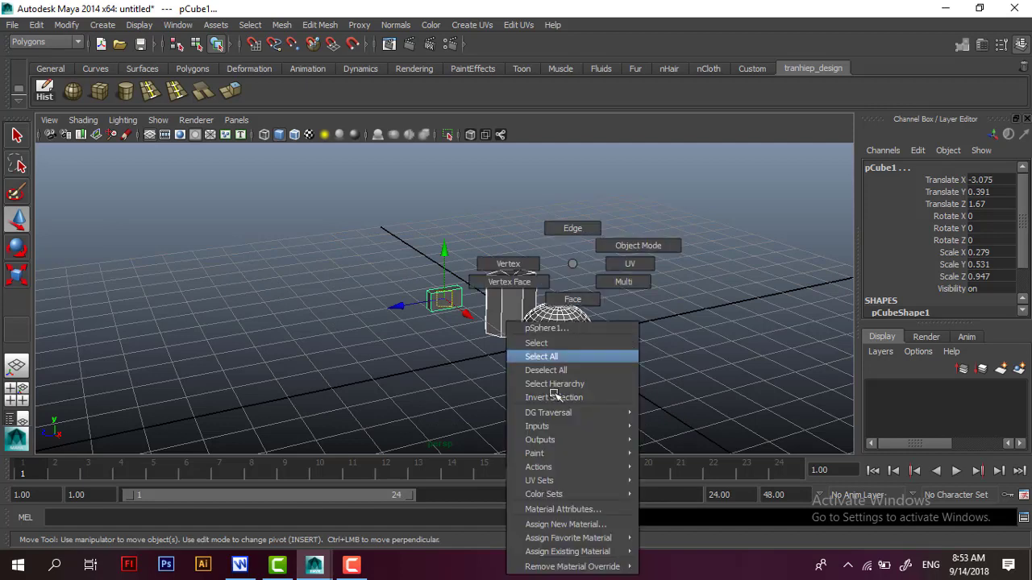
key(Delete)
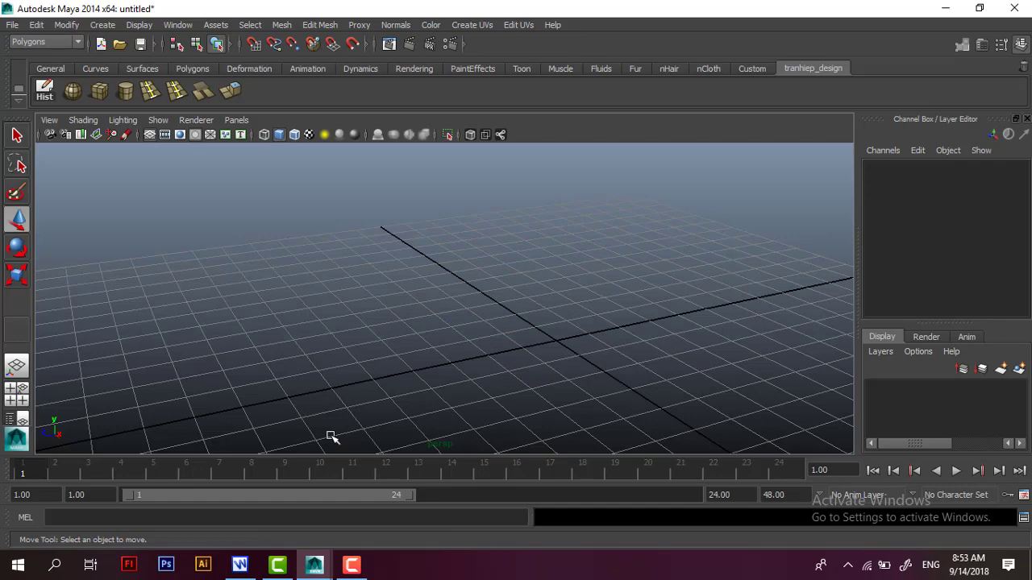
- Scroll the notes to page 3 and highlight the 'Phím tắt cơ bản' heading and [1] entry
click(239, 565)
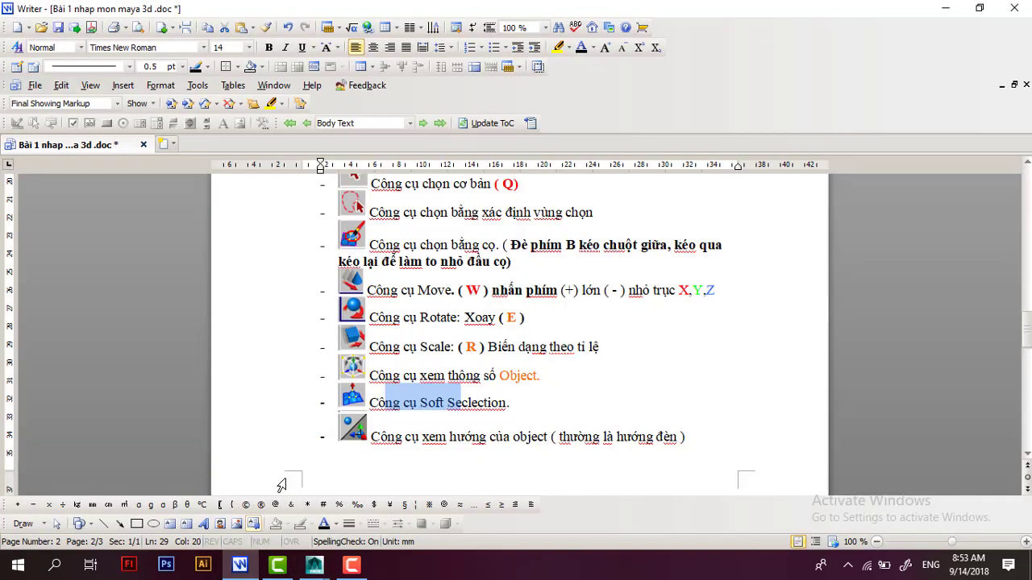
scroll(364, 389, down, 2)
scroll(364, 391, down, 4)
scroll(364, 391, down, 3)
scroll(360, 401, down, 3)
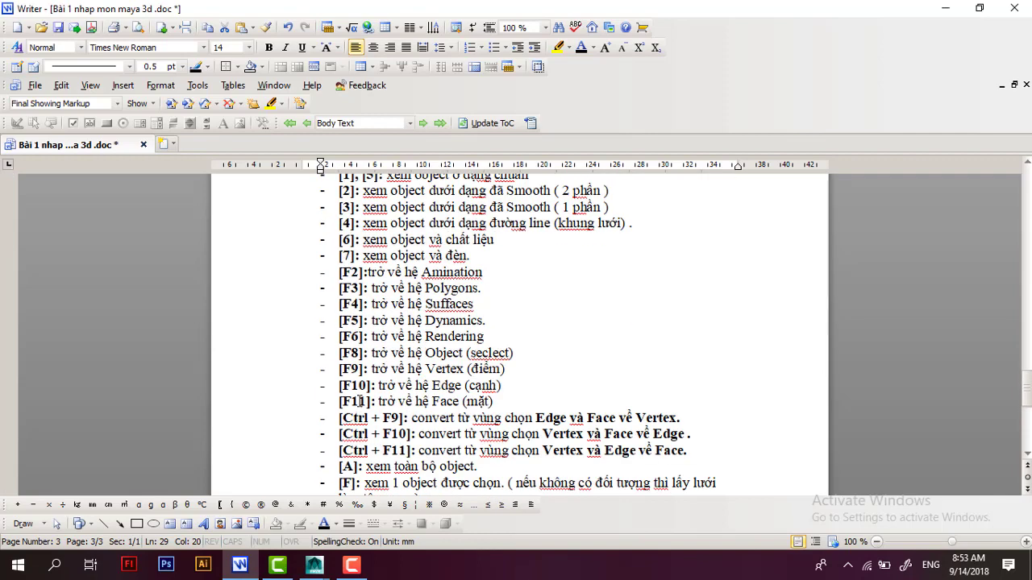
scroll(362, 401, up, 2)
drag(337, 254, 462, 251)
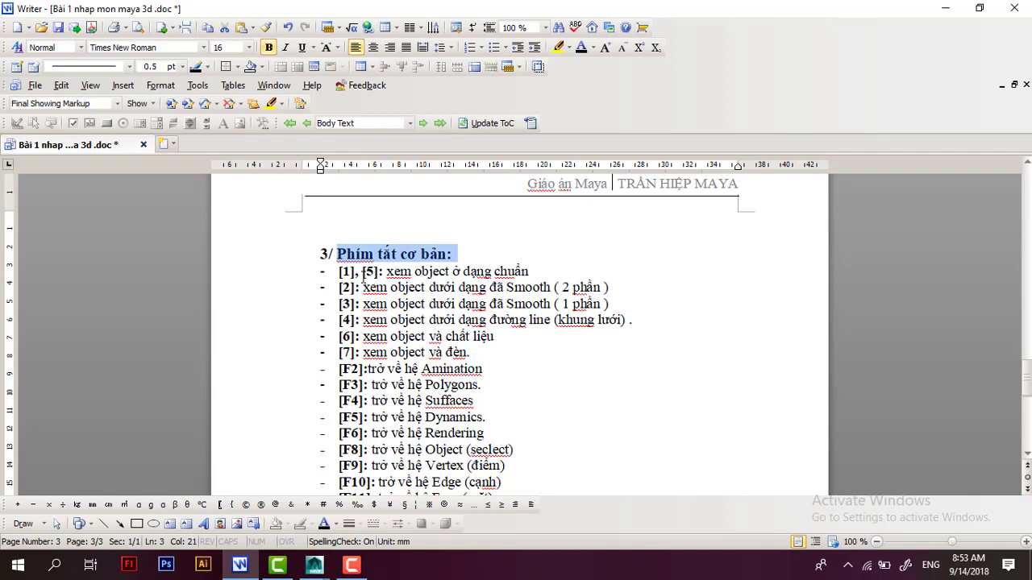
click(350, 272)
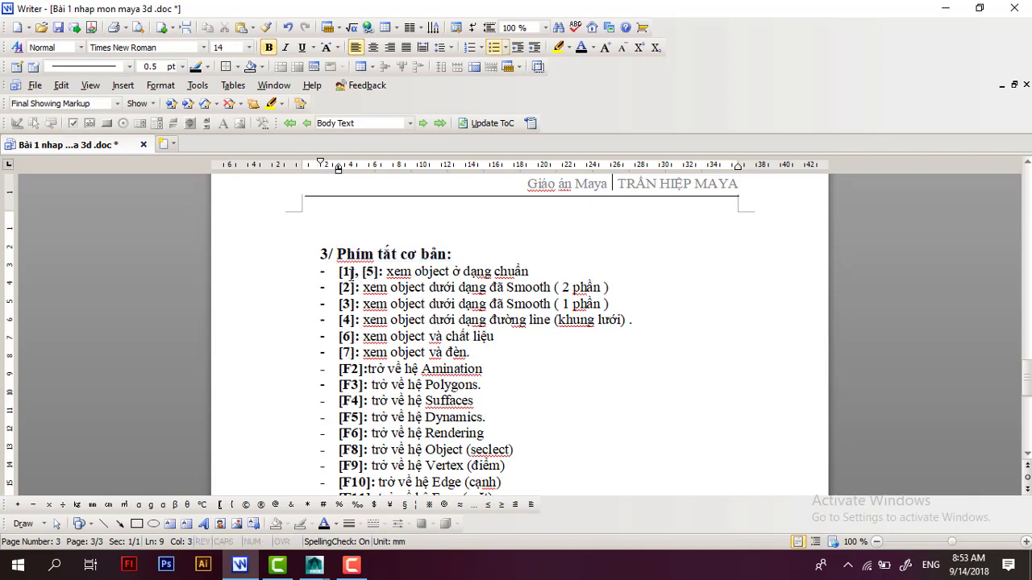
drag(348, 271, 338, 272)
- Re-select the heading and the number 1 in [1], then preview the Maya windows
scroll(342, 276, up, 5)
scroll(342, 275, up, 4)
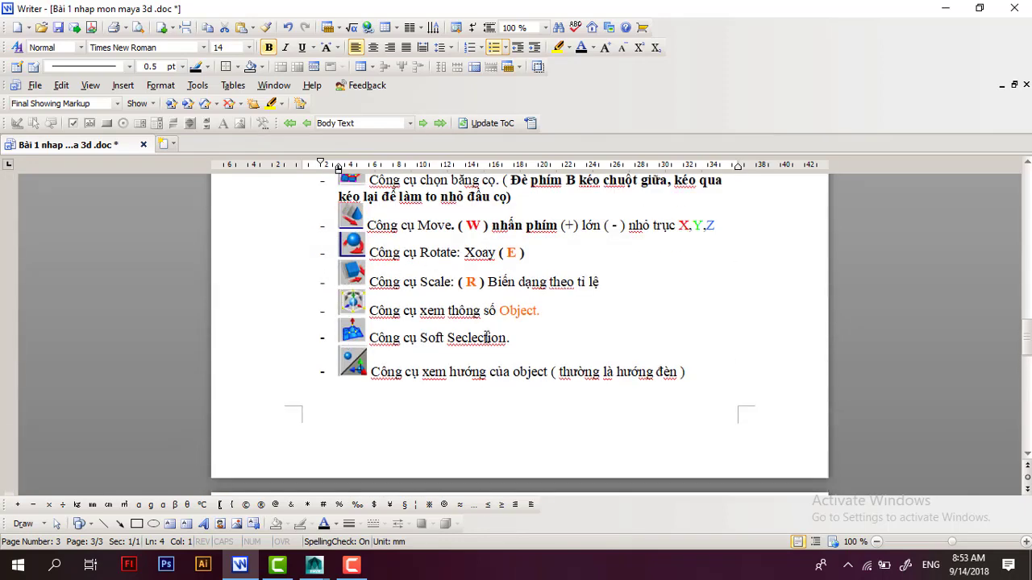
scroll(486, 337, down, 5)
scroll(484, 340, down, 5)
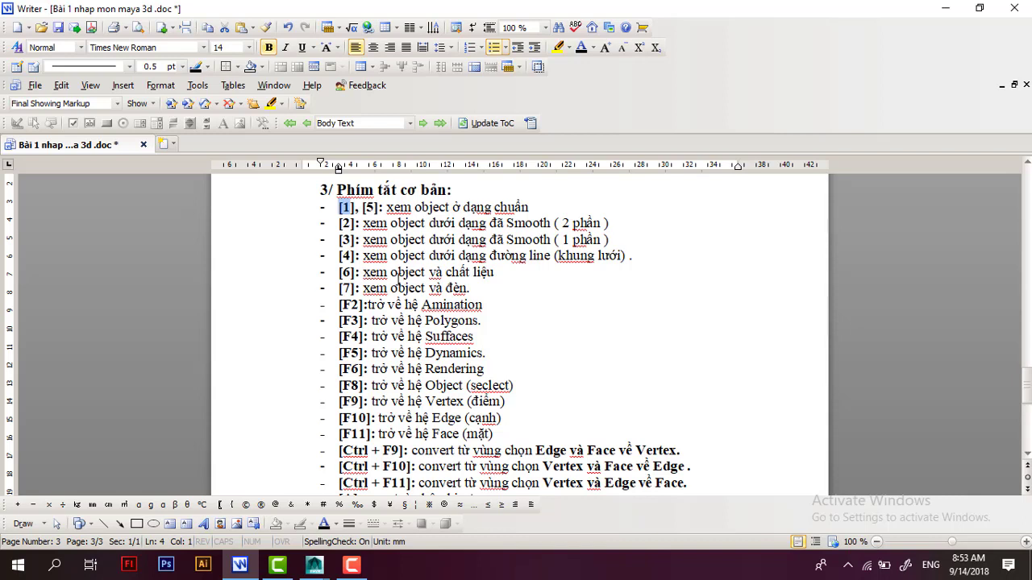
click(414, 223)
double_click(345, 207)
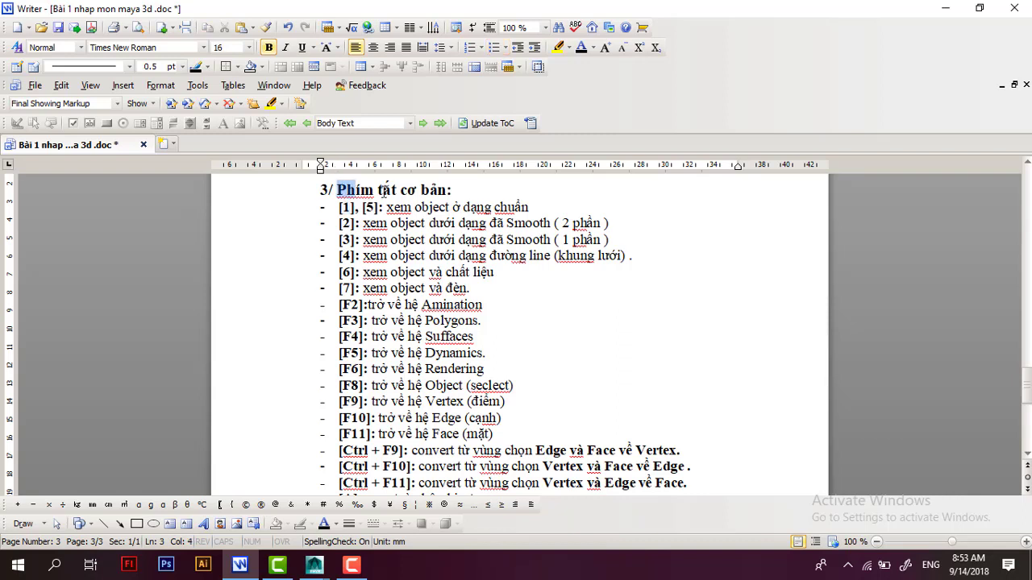
drag(337, 191, 429, 190)
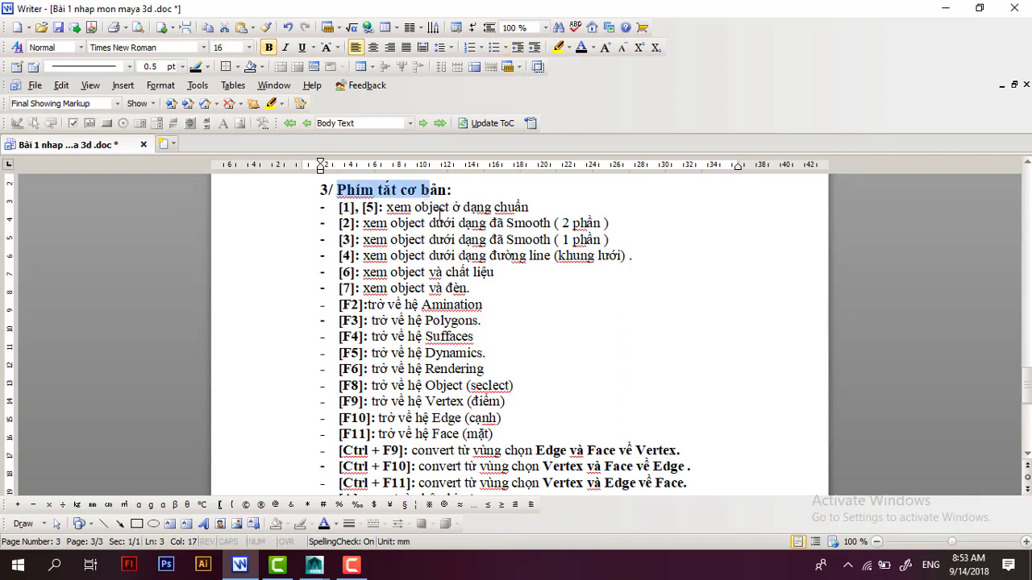
double_click(346, 207)
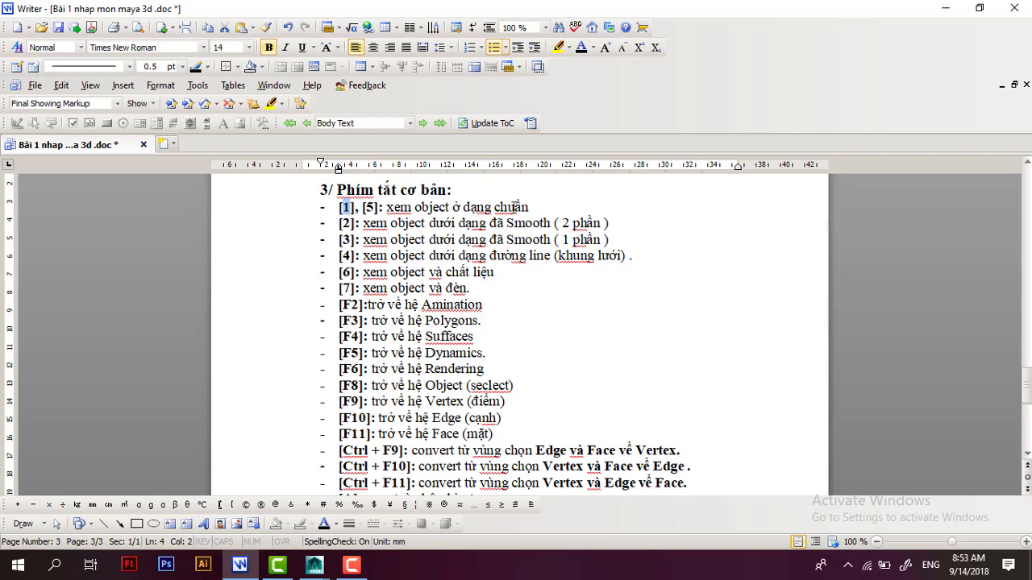
click(314, 565)
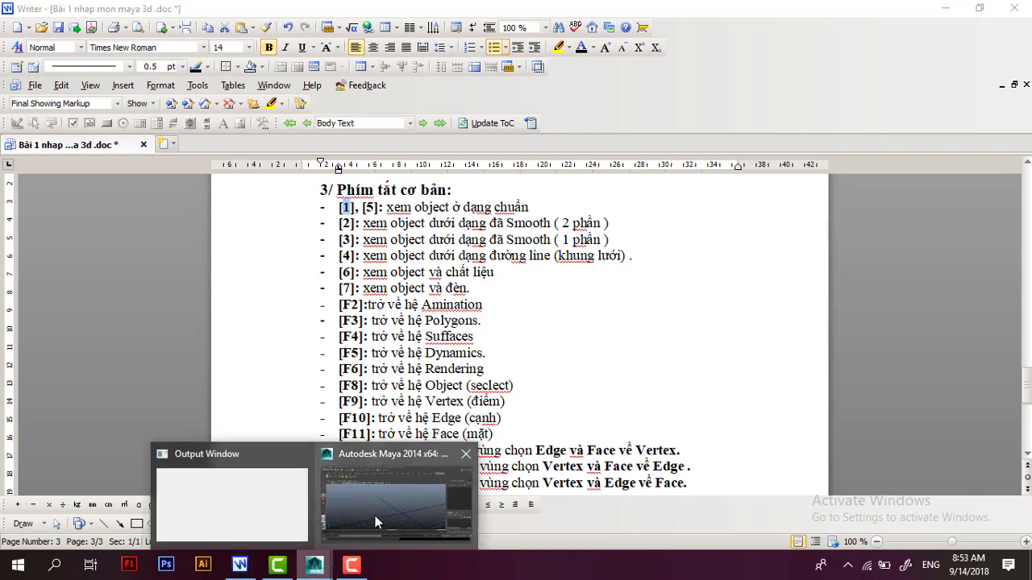
- Move the cube out of the sphere along Z to 2.607
click(376, 511)
key(f)
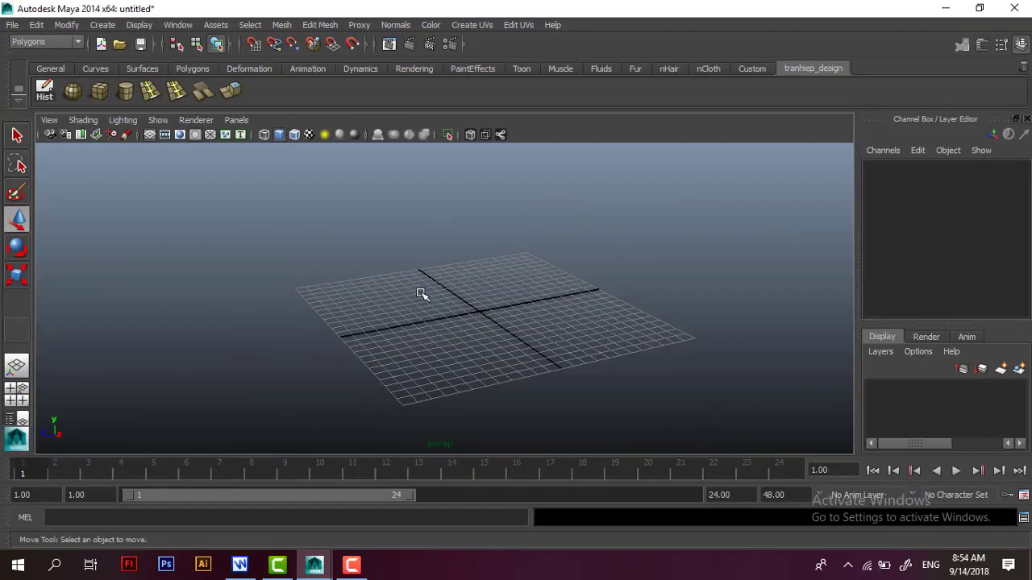
scroll(468, 314, up, 5)
scroll(449, 327, down, 2)
scroll(449, 328, down, 2)
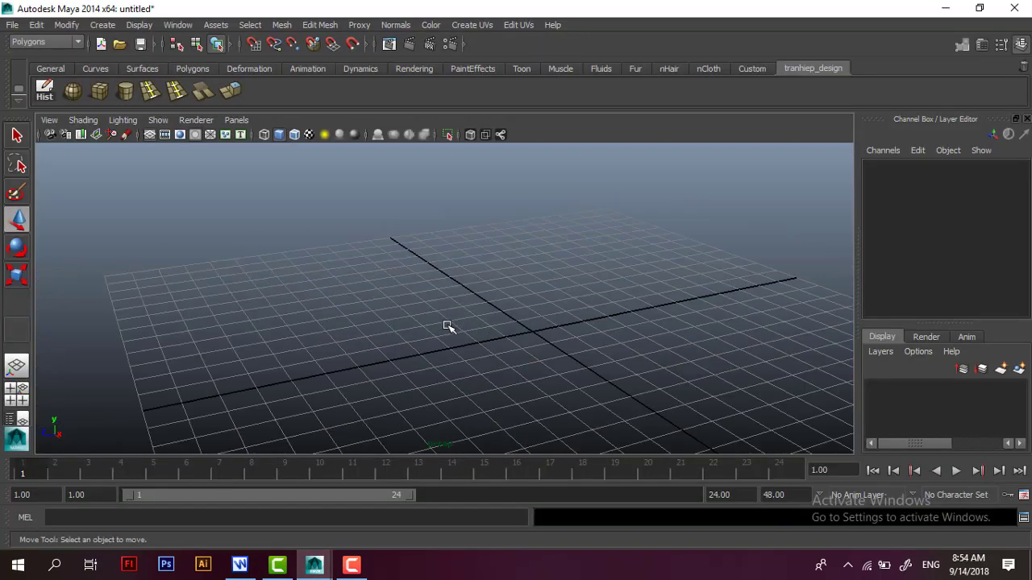
click(73, 93)
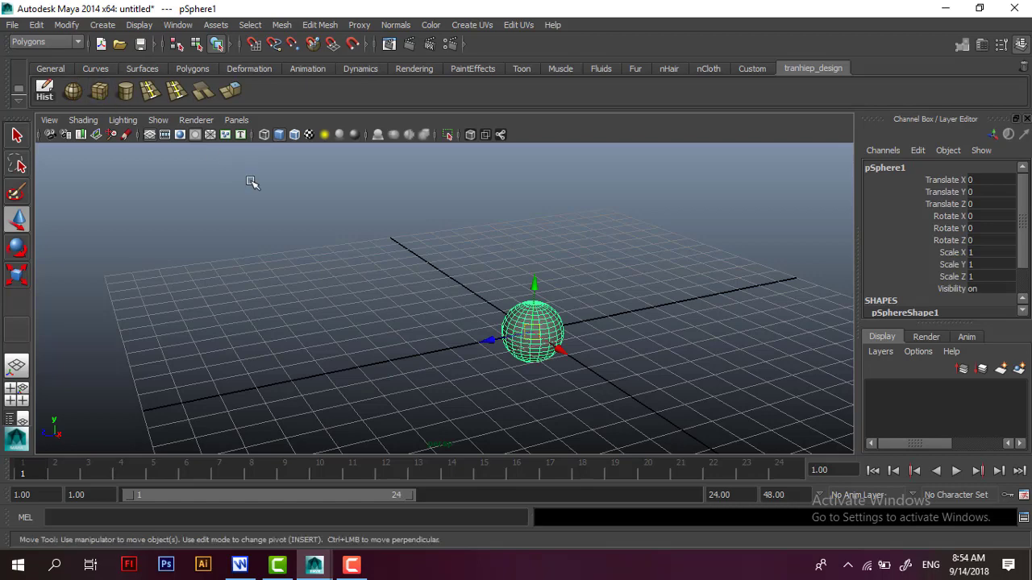
key(5)
drag(492, 340, 414, 353)
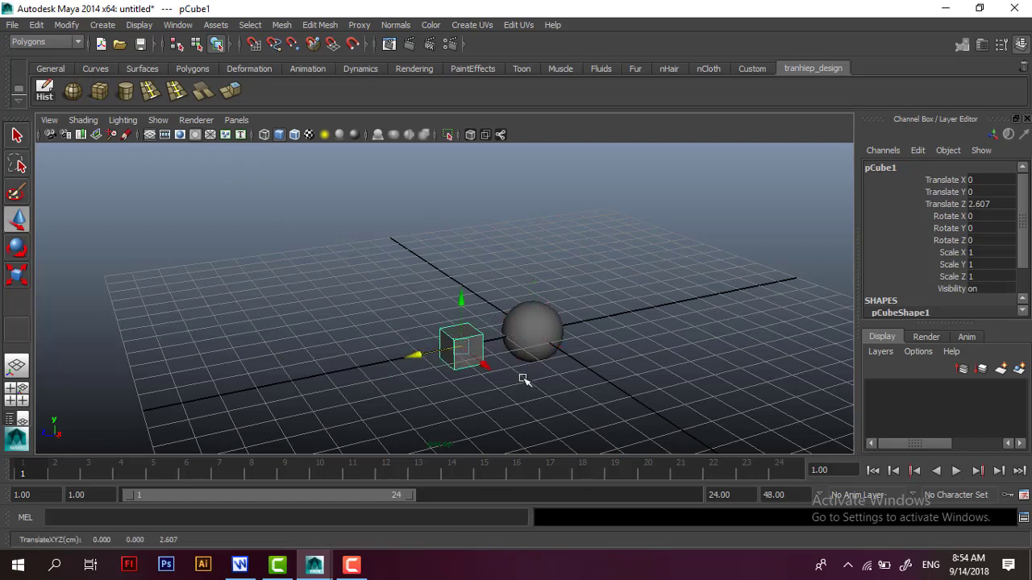
- Toggle between wireframe and shaded display and pan to centre the cube and sphere
scroll(525, 380, up, 2)
key(1)
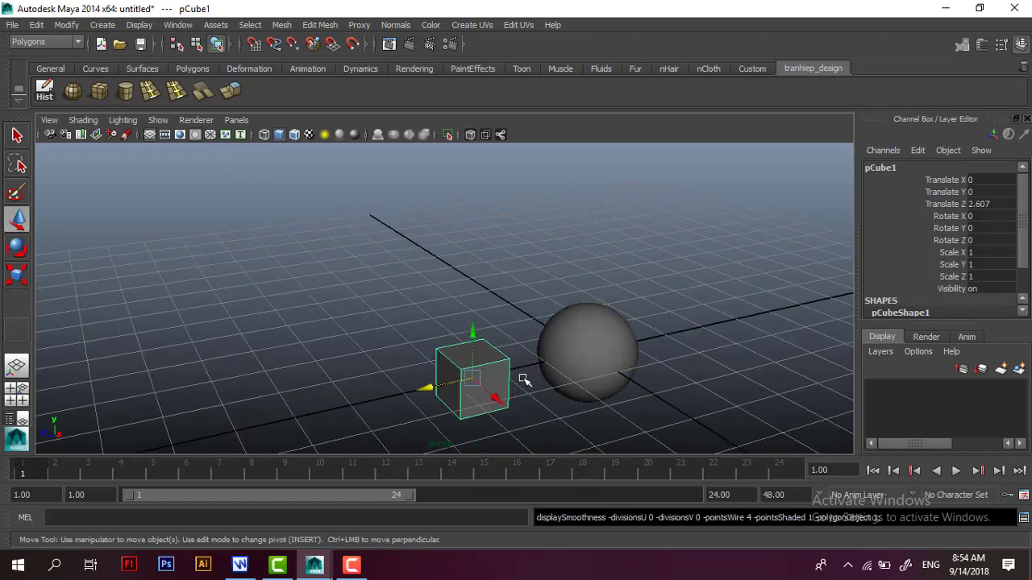
key(5)
click(572, 348)
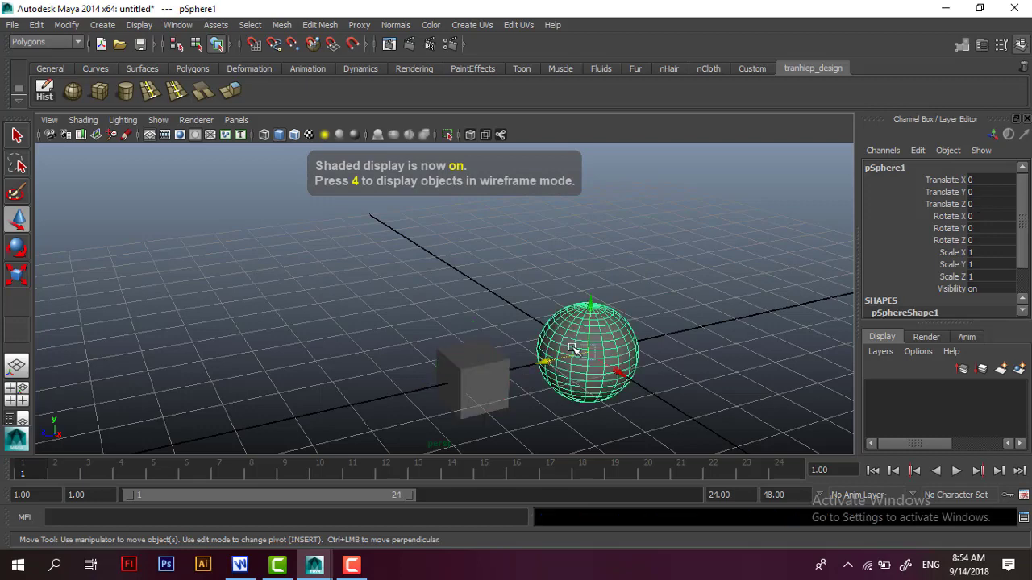
key(4)
click(452, 286)
scroll(451, 286, down, 3)
scroll(535, 375, up, 3)
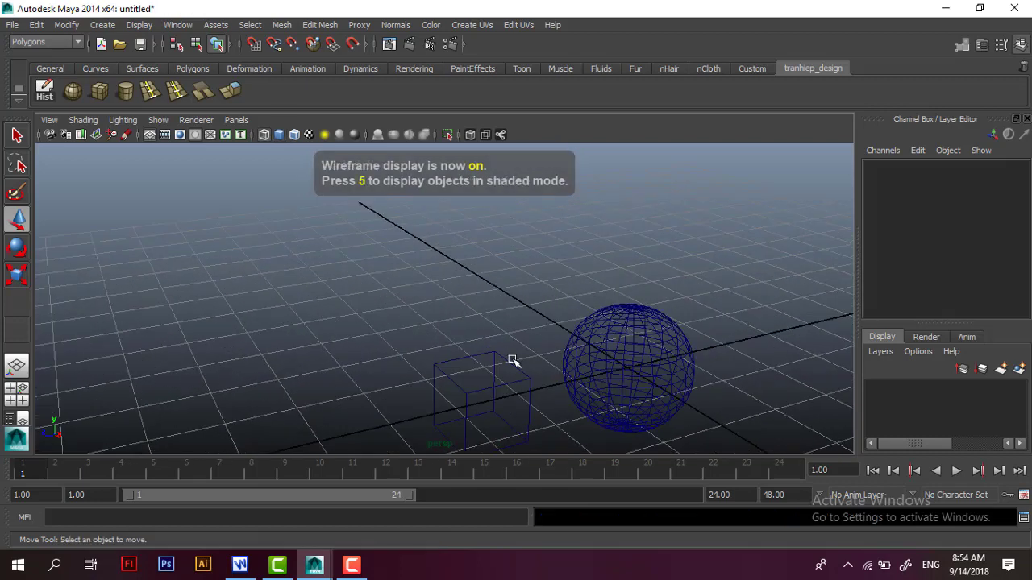
scroll(186, 188, down, 3)
scroll(500, 383, up, 2)
scroll(580, 396, up, 2)
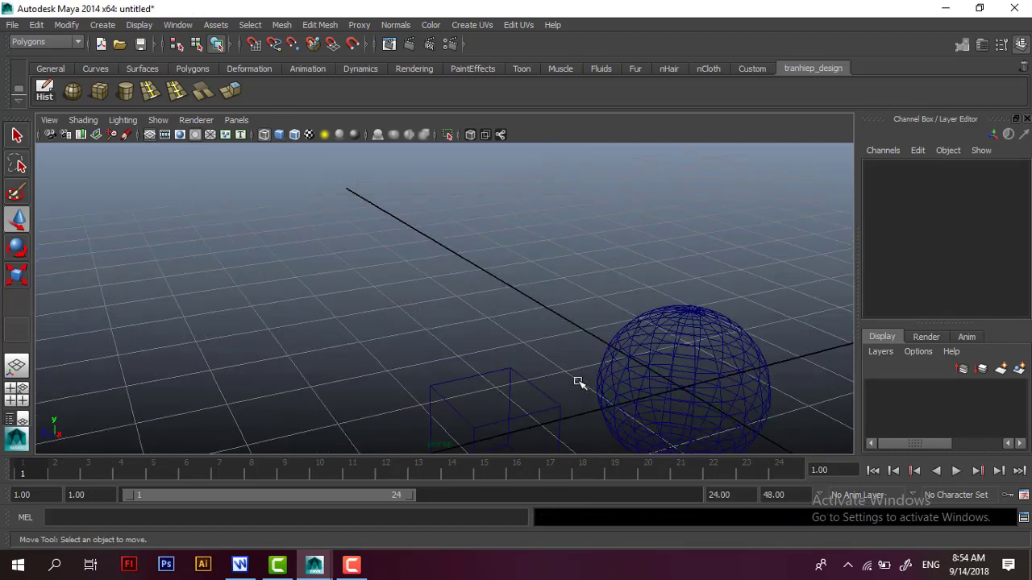
mouse_move(598, 407)
alt+middle_down()
mouse_move(486, 270)
mouse_move(495, 278)
alt+middle_up()
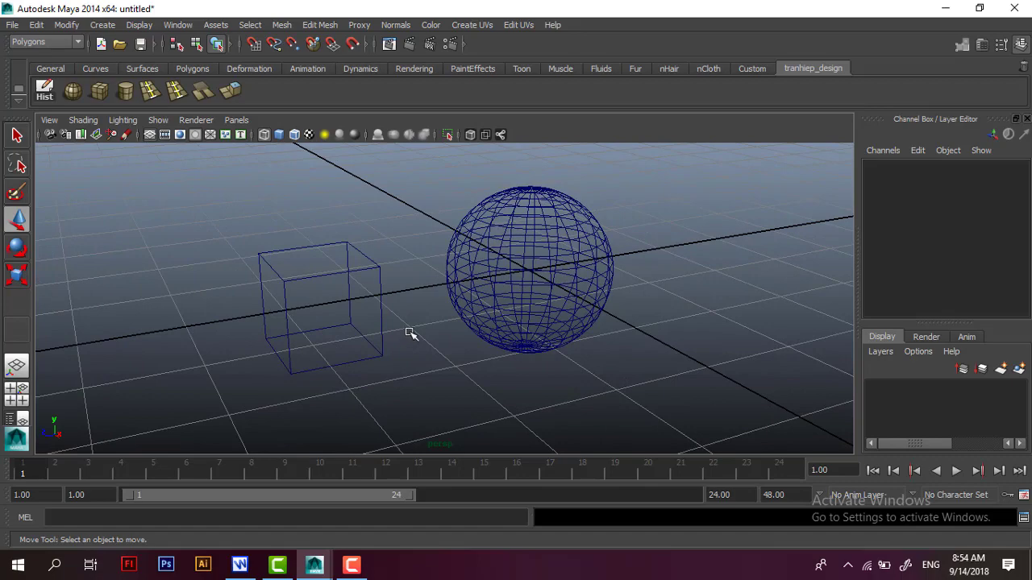
key(5)
- Alternate selecting the cube and sphere, then bring up the Writer shortcut notes
click(352, 297)
click(524, 270)
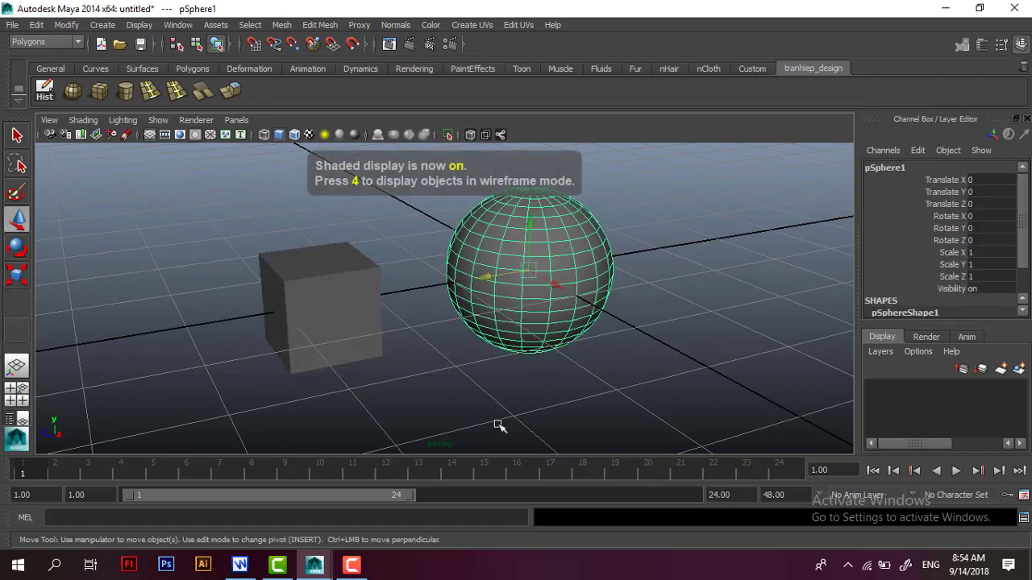
mouse_move(376, 374)
alt+mouse_down()
mouse_move(500, 389)
mouse_move(384, 369)
mouse_move(330, 373)
mouse_move(380, 375)
alt+mouse_up()
click(363, 324)
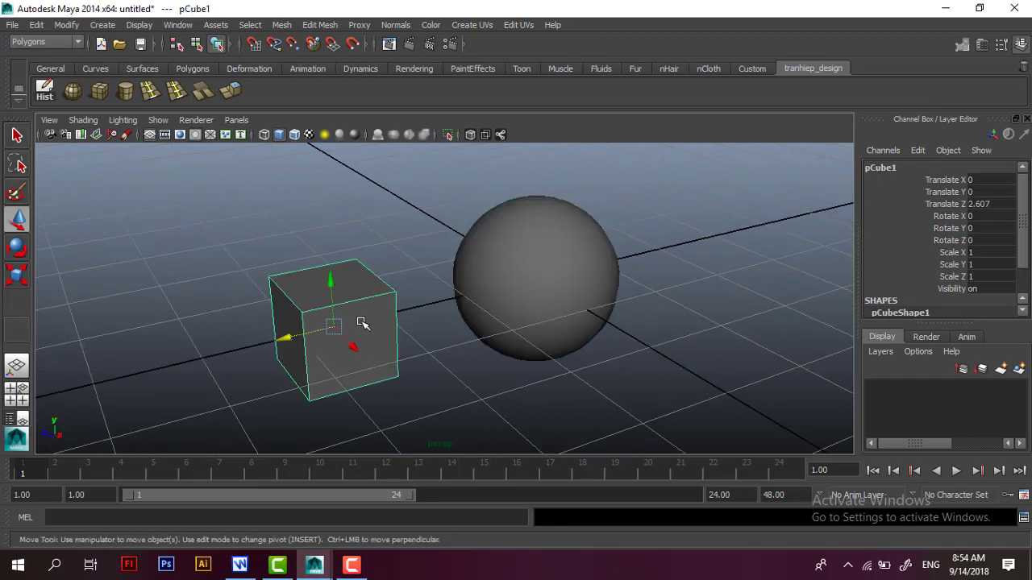
click(517, 277)
click(335, 314)
click(516, 277)
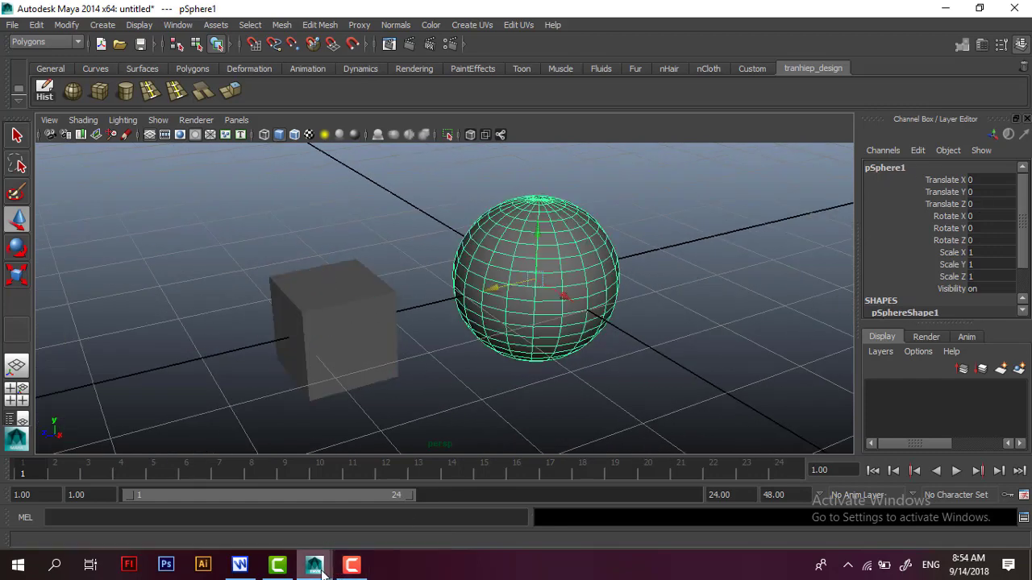
click(239, 565)
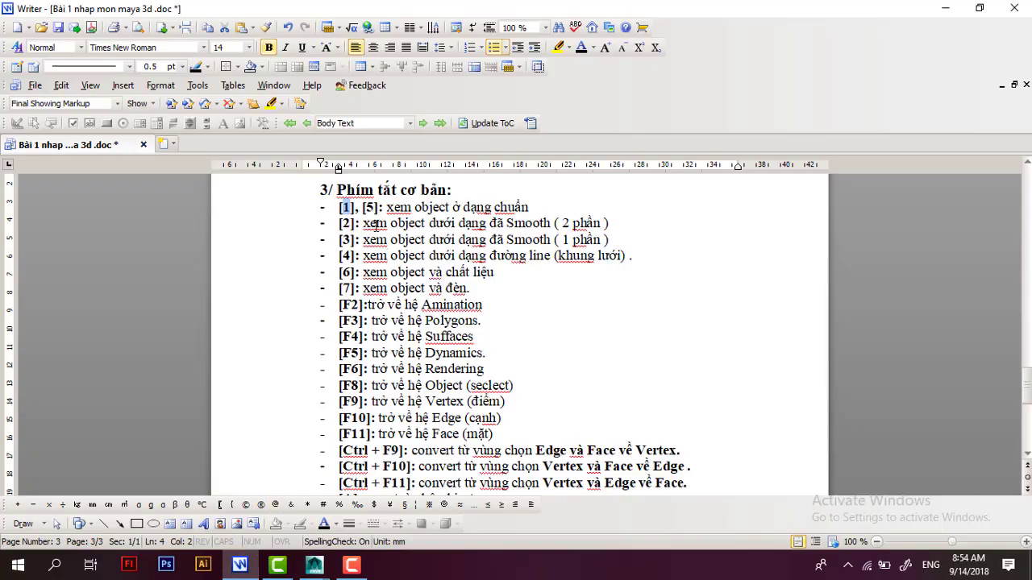
- Highlight '( 2 phần )' on the [2] Smooth line, then return to the Maya scene
drag(365, 222, 610, 222)
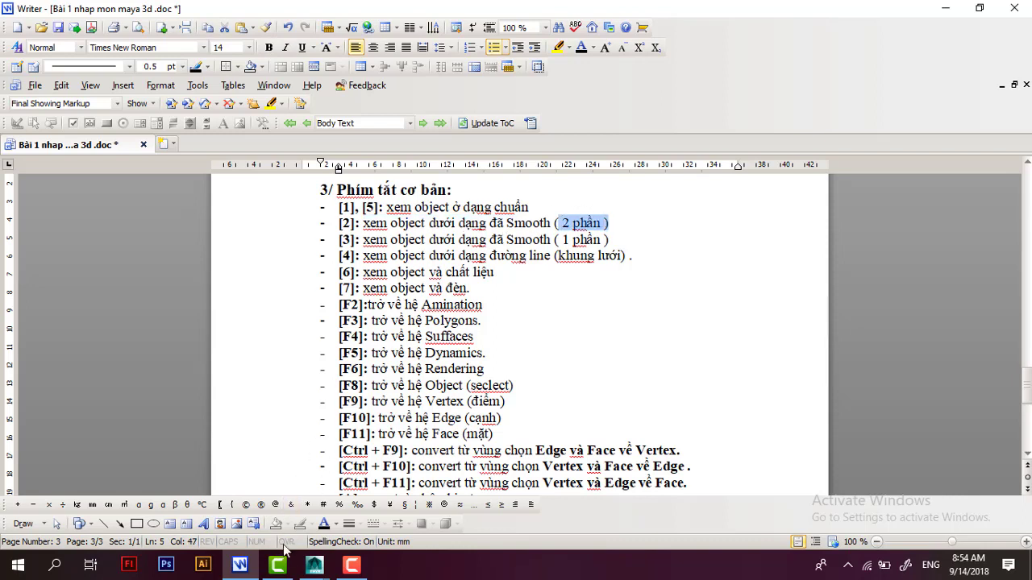
click(315, 564)
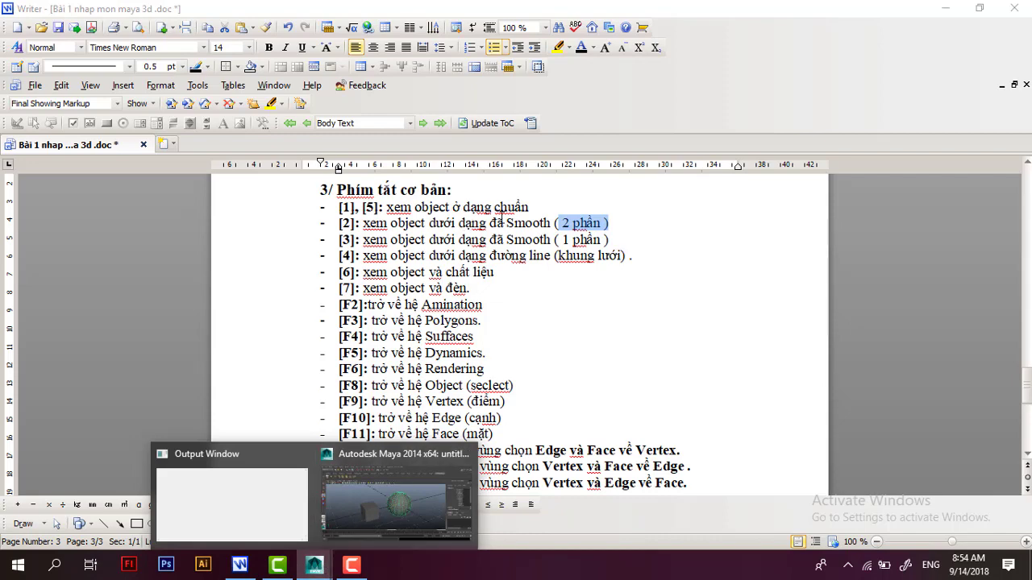
click(375, 497)
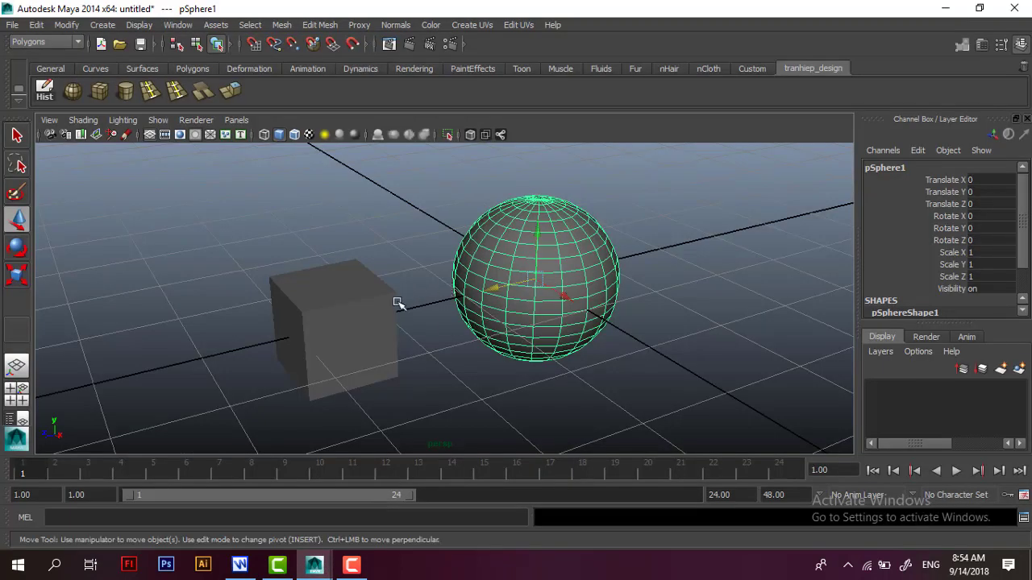
- Turn on smooth mesh preview (3) for the cube and orbit to inspect it beside the sphere
click(359, 301)
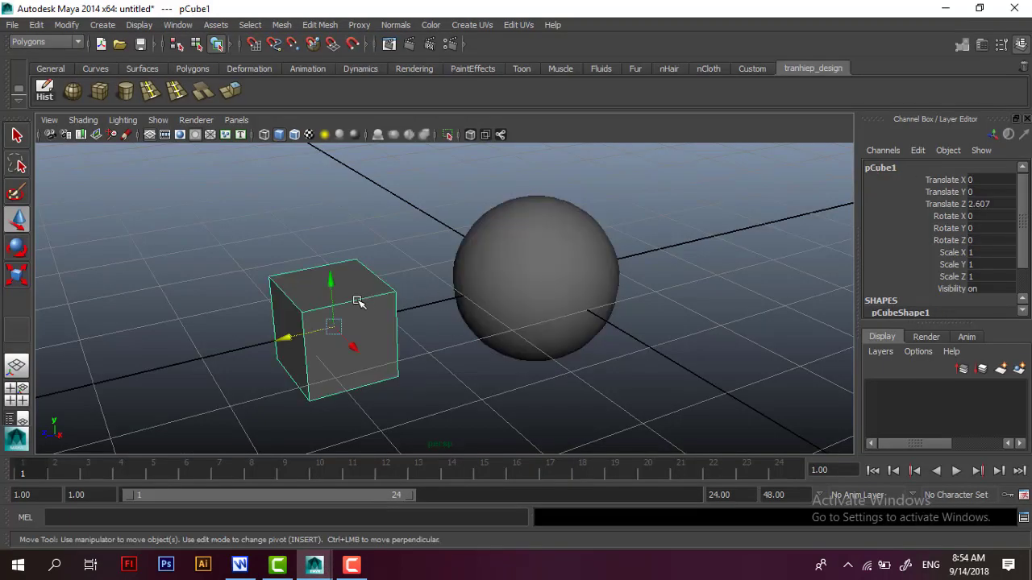
key(3)
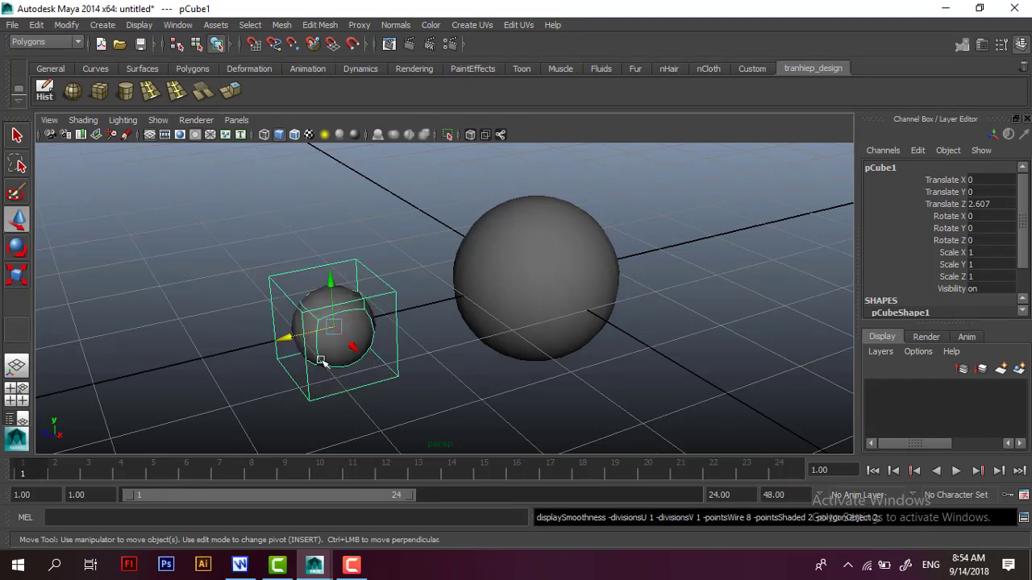
scroll(330, 366, up, 3)
mouse_move(276, 373)
alt+mouse_down()
mouse_move(307, 365)
mouse_move(317, 321)
alt+mouse_up()
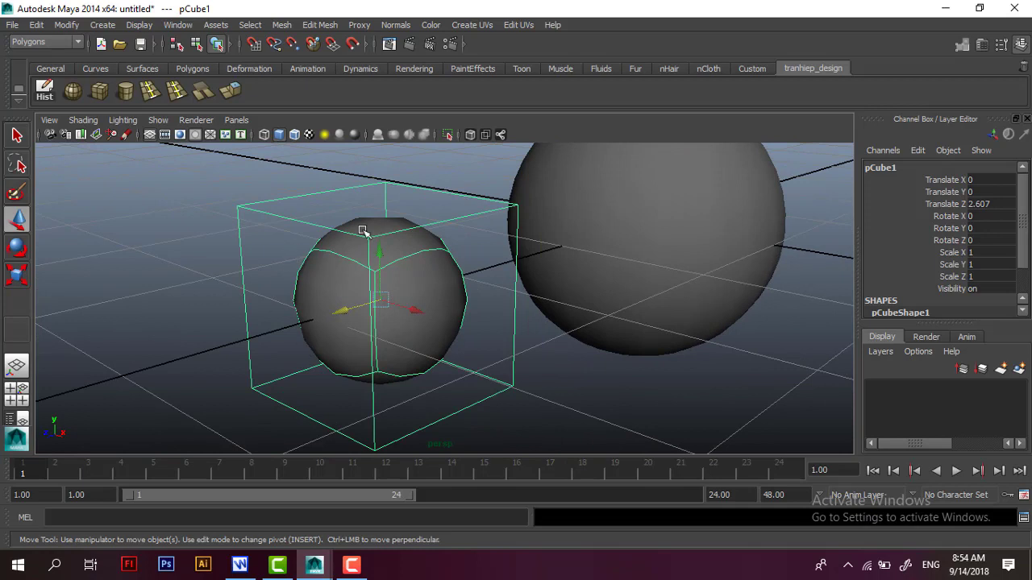
click(651, 210)
click(411, 304)
- Render the current frame to preview the cube and sphere, then close Render View
click(405, 121)
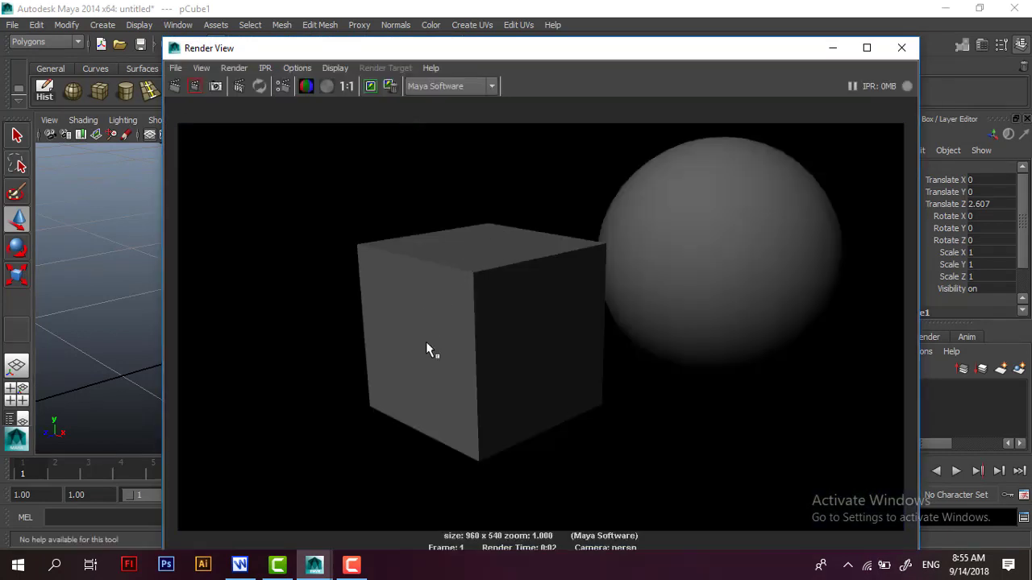
drag(568, 48, 807, 47)
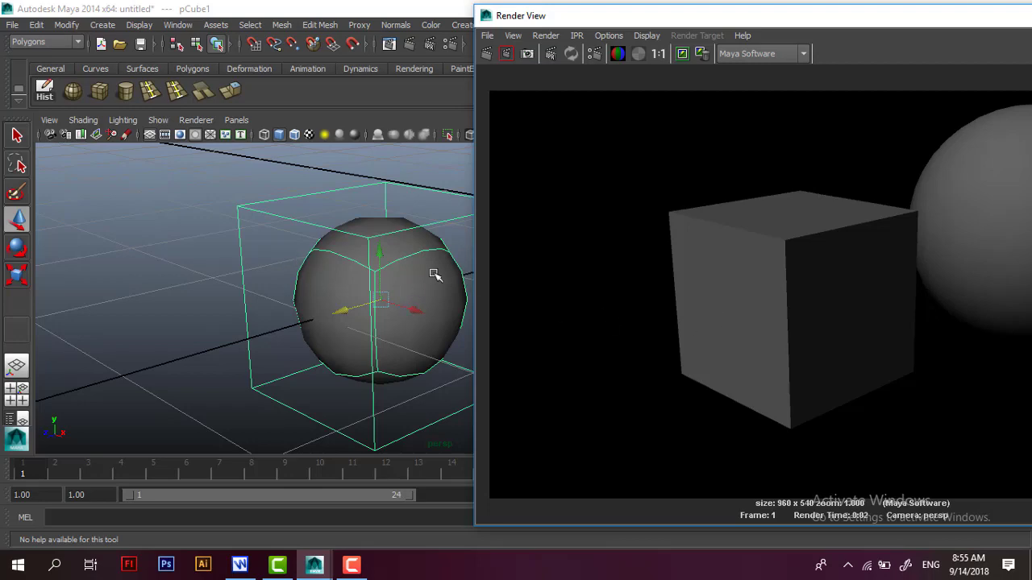
drag(832, 16, 316, 88)
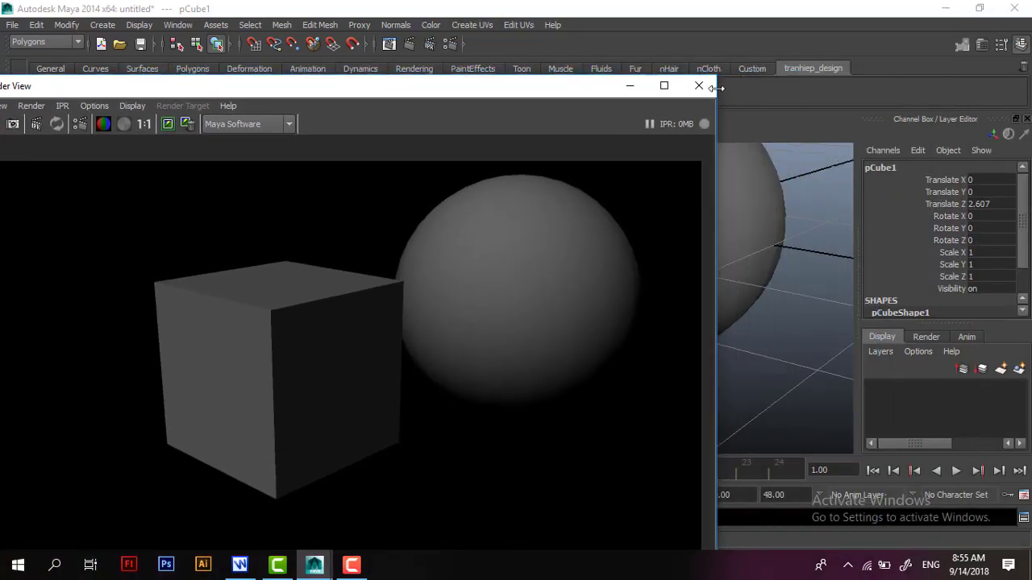
click(699, 85)
click(282, 25)
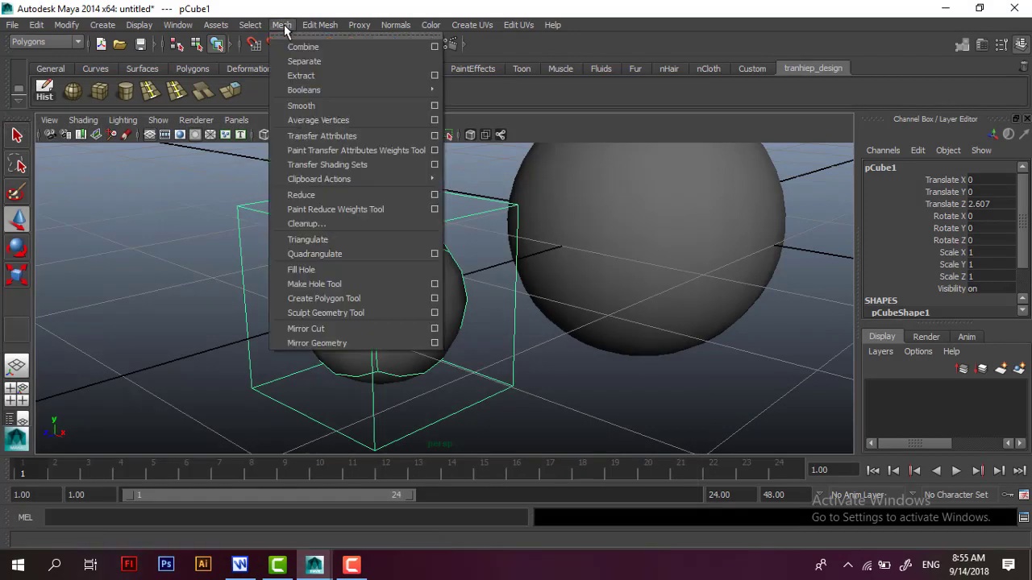
- Apply Mesh > Smooth to the cube, undo it, and toggle its smooth preview off and on
click(320, 110)
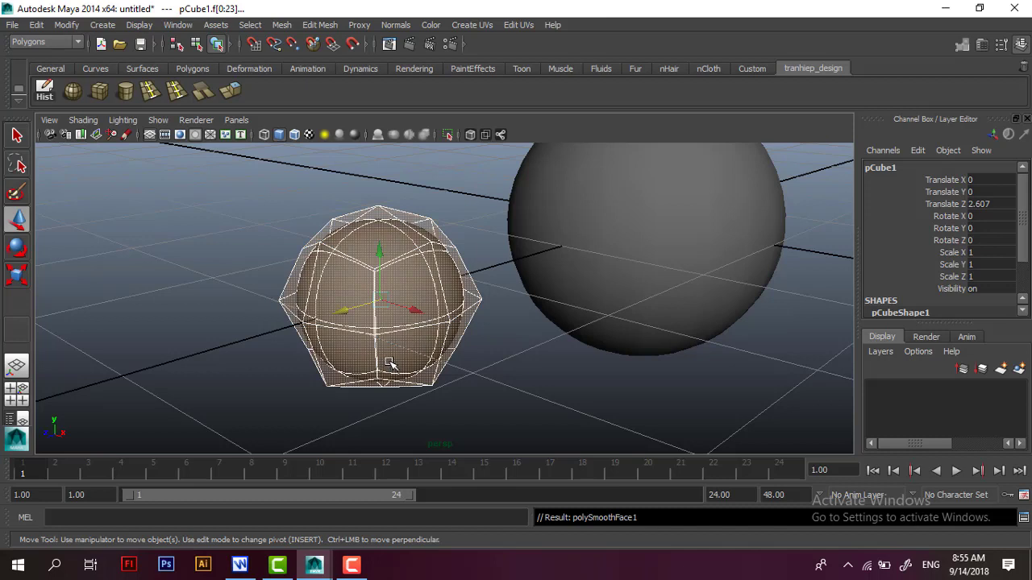
key(ctrl+z)
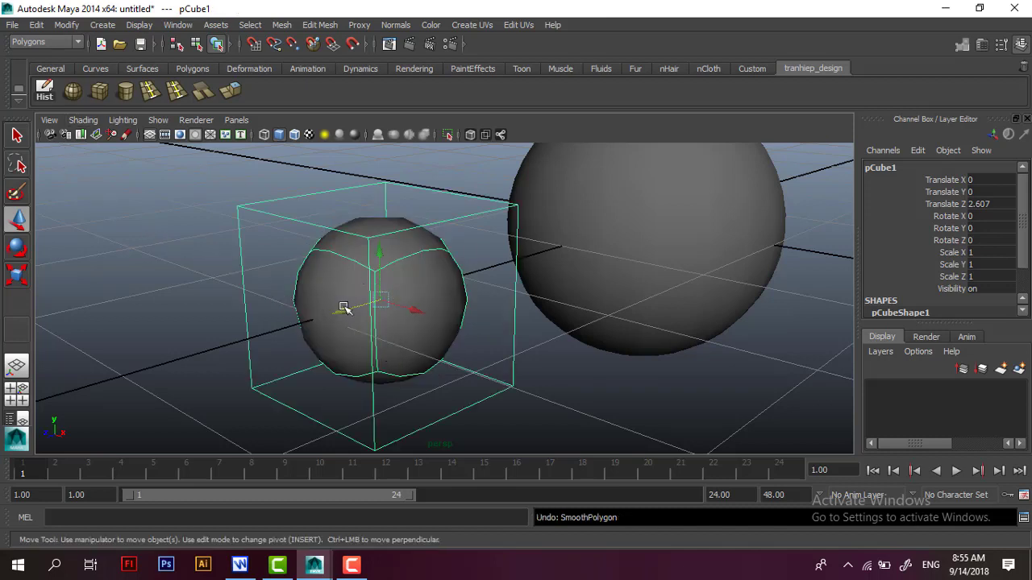
key(1)
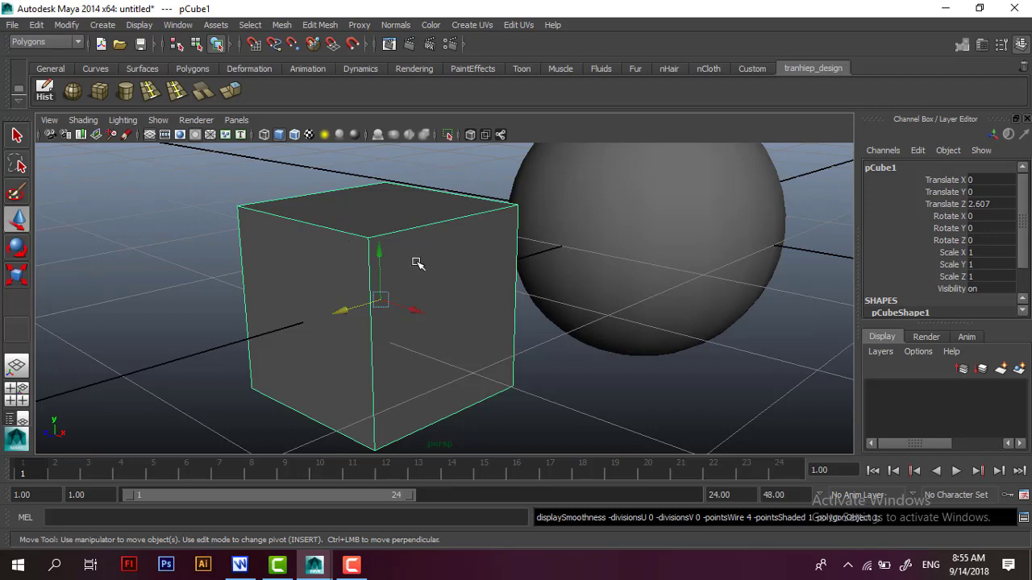
key(2)
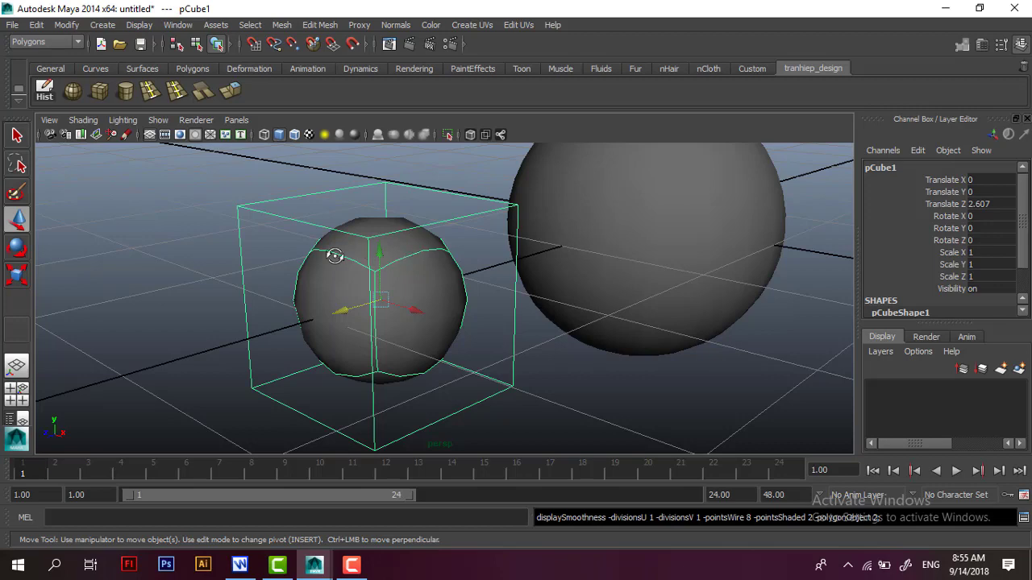
- Orbit around the cube and sphere, then return to the Writer notes
alt+drag(345, 249, 322, 254)
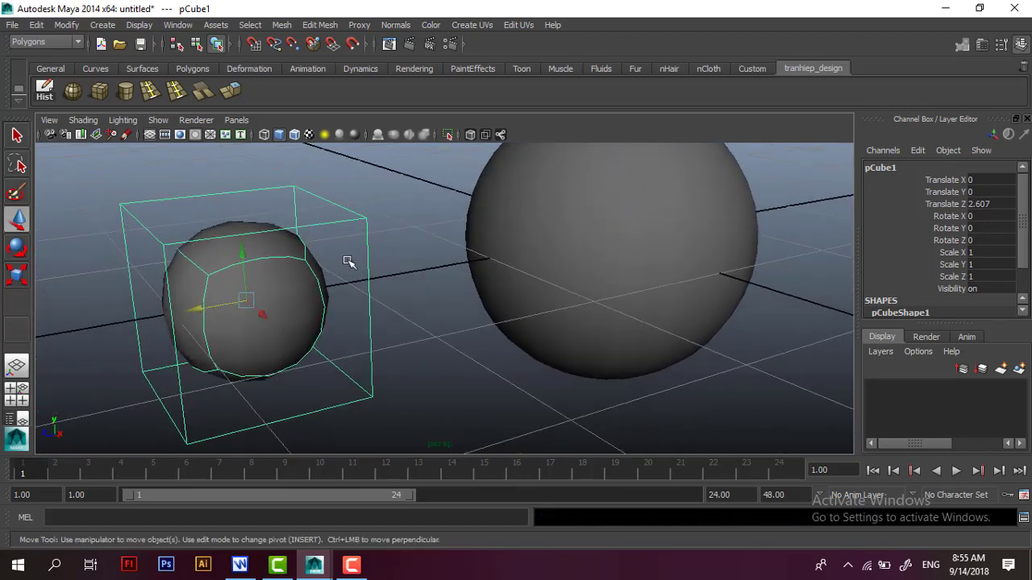
alt+drag(207, 347, 240, 348)
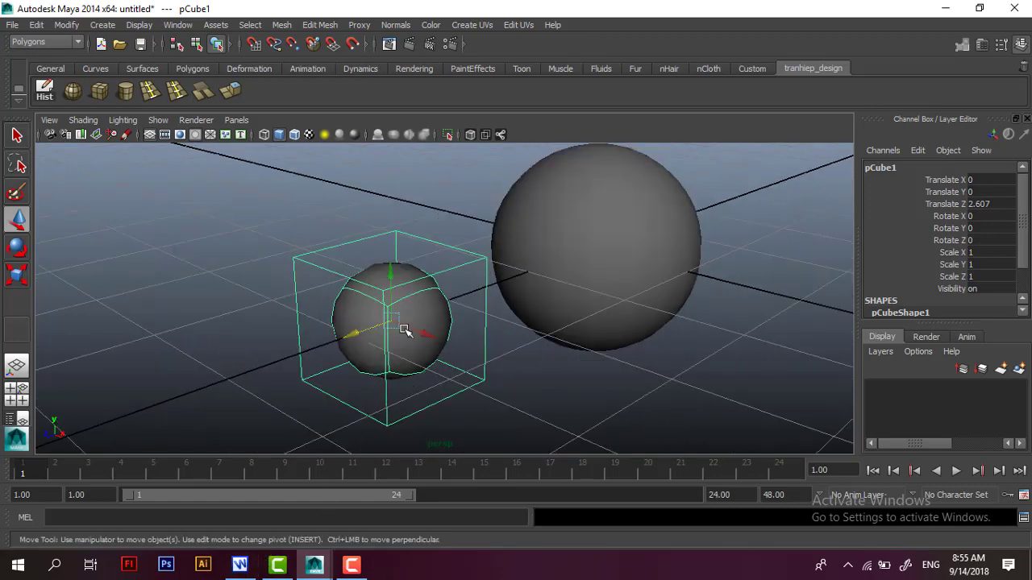
click(242, 568)
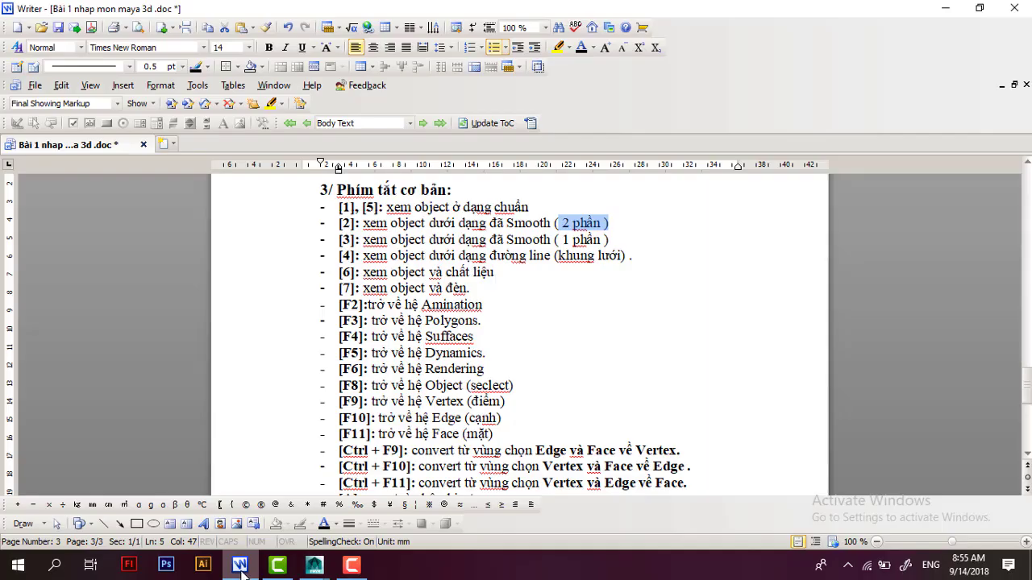
drag(562, 239, 601, 239)
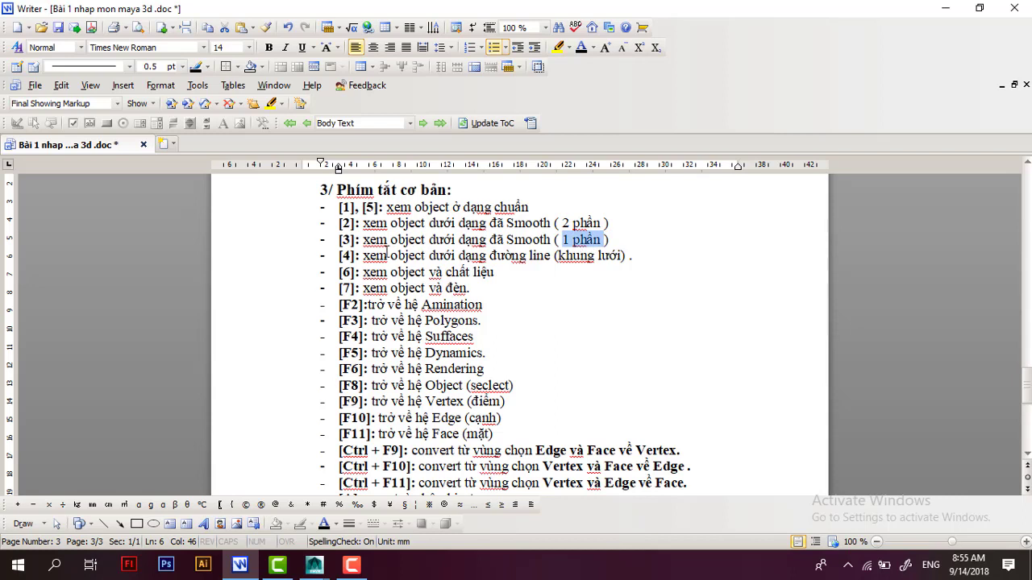
drag(363, 240, 569, 247)
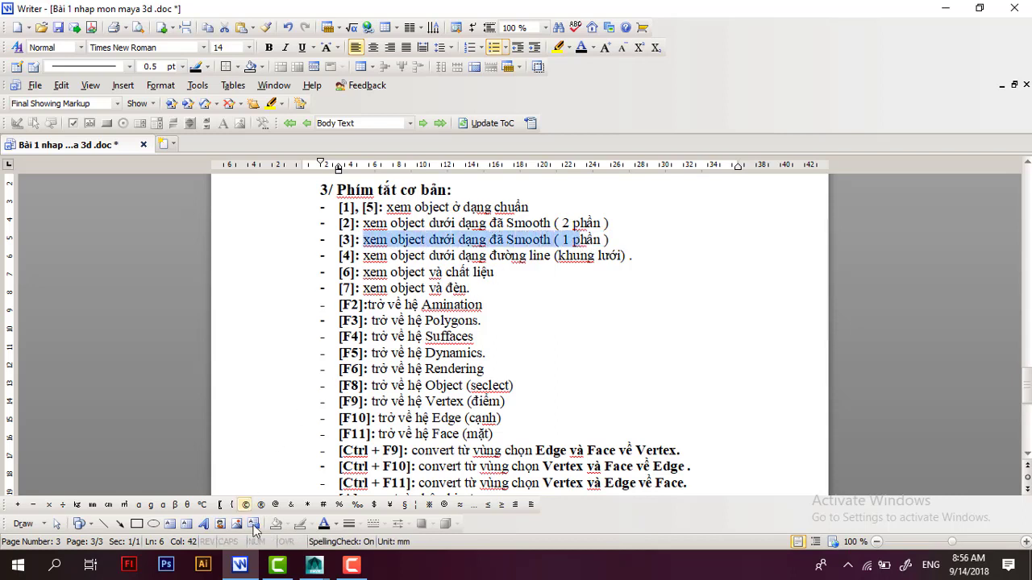
click(414, 479)
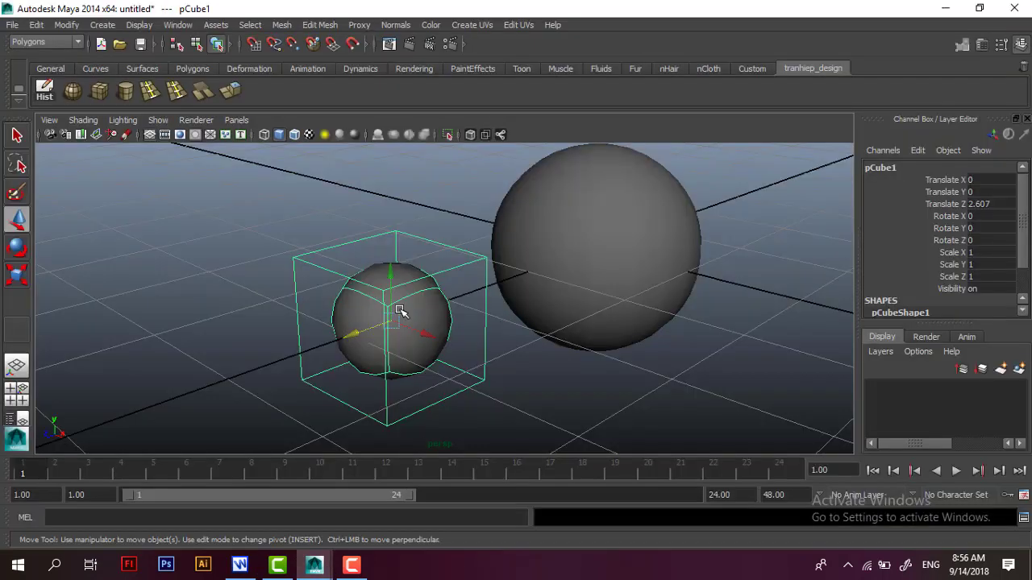
- Smooth-preview the cube (3), nudge it up and left, and show its cage (2)
key(3)
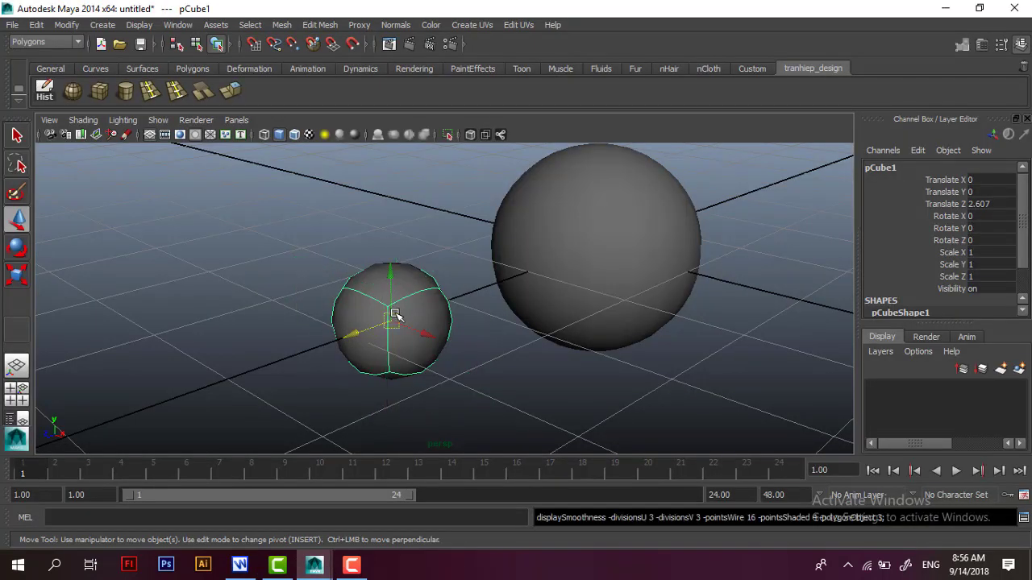
scroll(395, 314, up, 2)
mouse_move(368, 330)
mouse_down()
mouse_move(316, 286)
mouse_move(390, 298)
mouse_up()
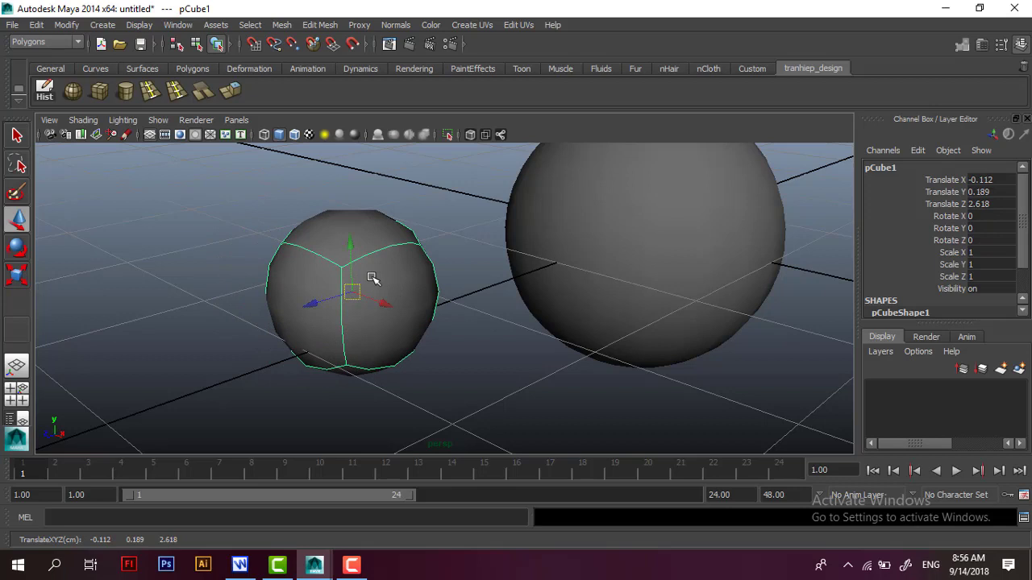
key(2)
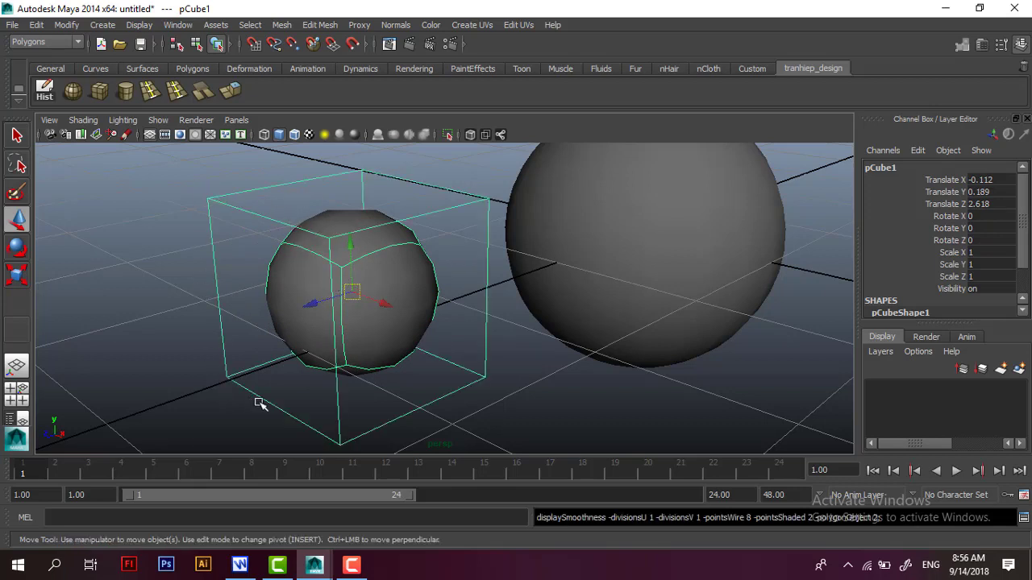
mouse_move(313, 264)
right_down()
mouse_move(331, 267)
mouse_move(250, 264)
right_up()
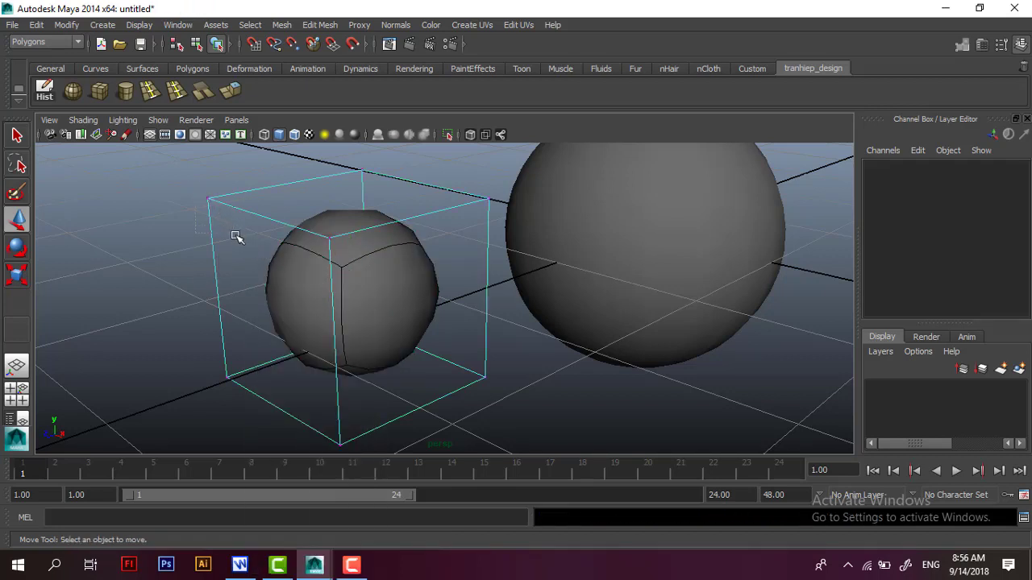
- In vertex mode, drag two cube cage corners to deform the mesh
click(212, 199)
drag(218, 202, 61, 313)
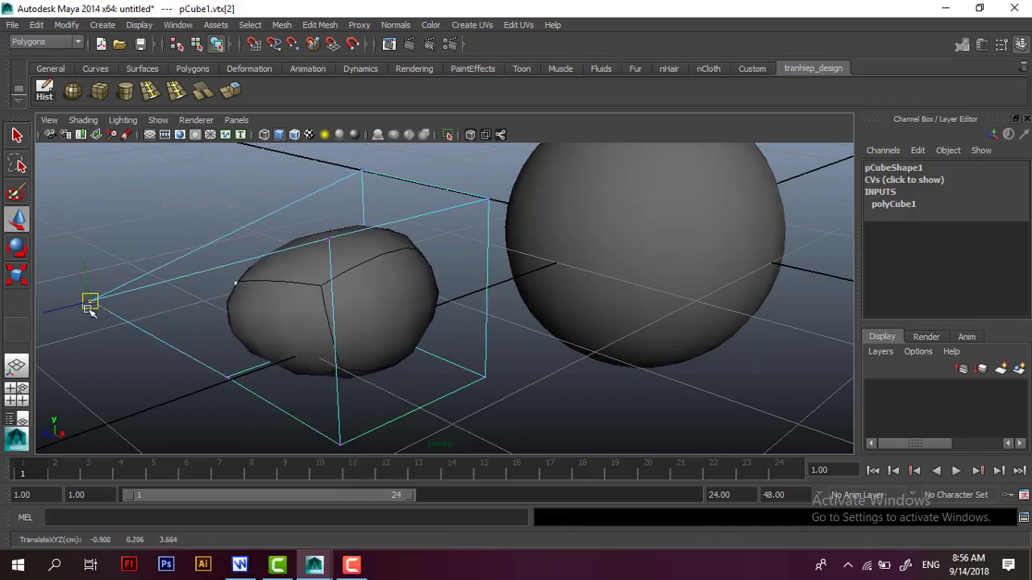
drag(62, 313, 200, 229)
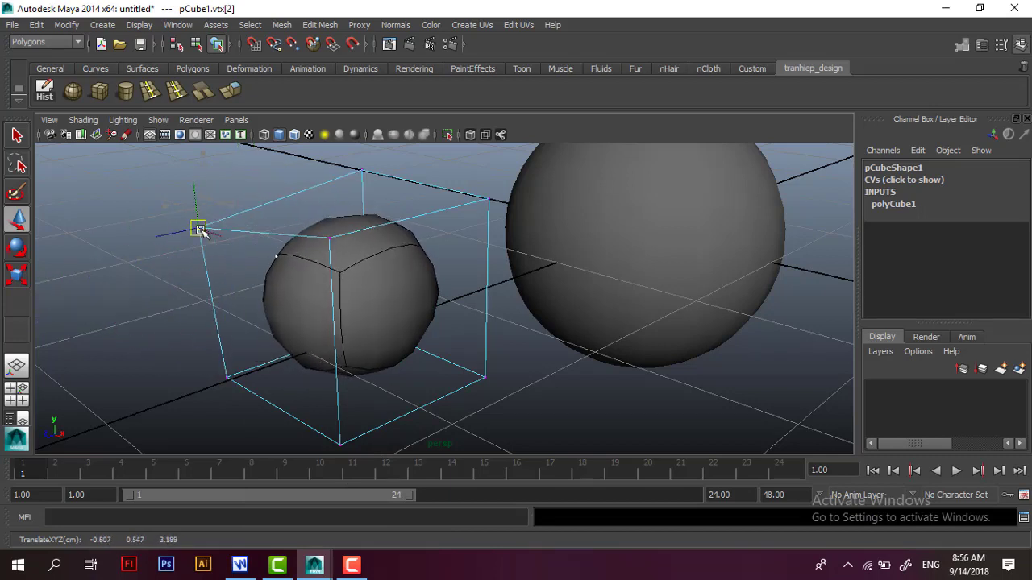
click(489, 200)
mouse_move(488, 200)
mouse_down()
mouse_move(440, 211)
mouse_move(492, 242)
mouse_move(295, 272)
mouse_move(472, 242)
mouse_move(454, 274)
mouse_move(488, 254)
mouse_up()
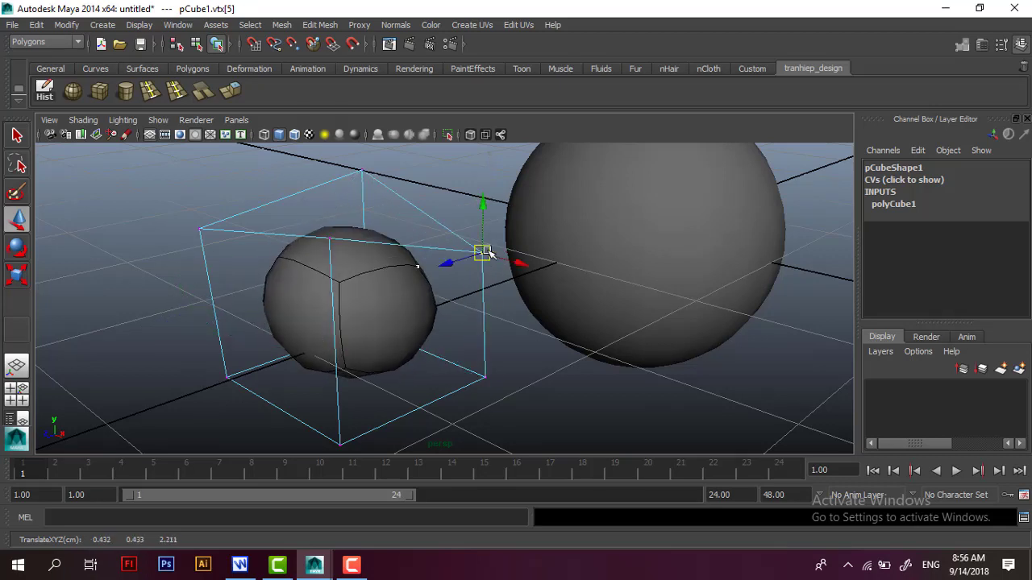
- Undo the corner-vertex edits and switch back to Object Mode
key(ctrl+z)
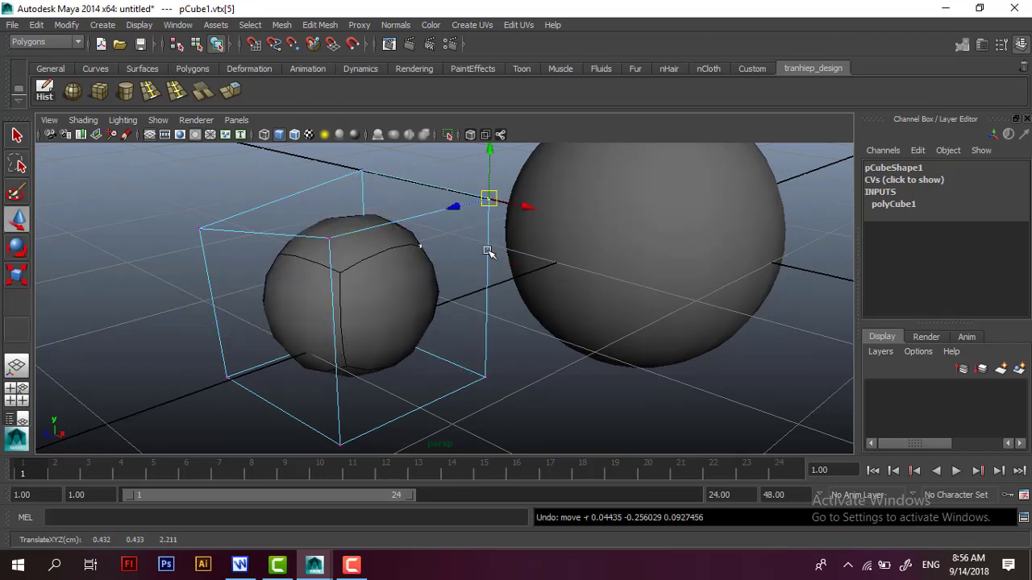
key(ctrl+z)
key(ctrl+z)
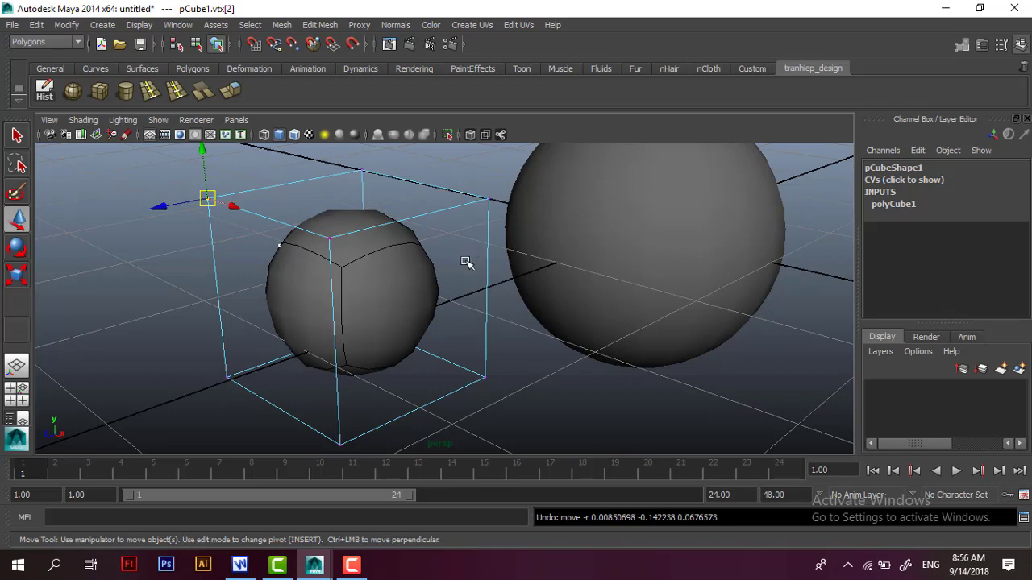
key(ctrl+z)
click(345, 267)
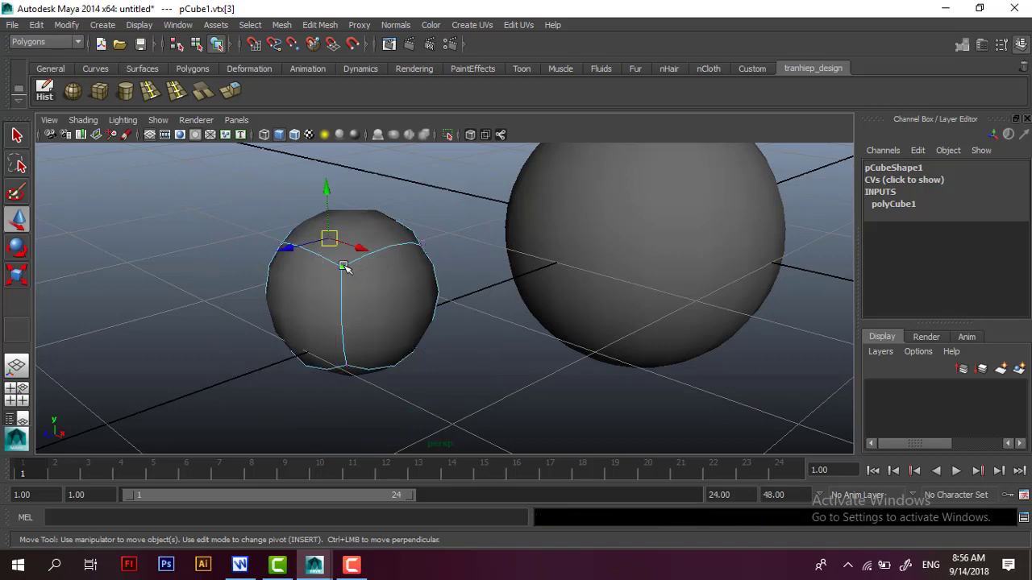
key(ctrl+z)
key(ctrl+z)
key(ctrl+z)
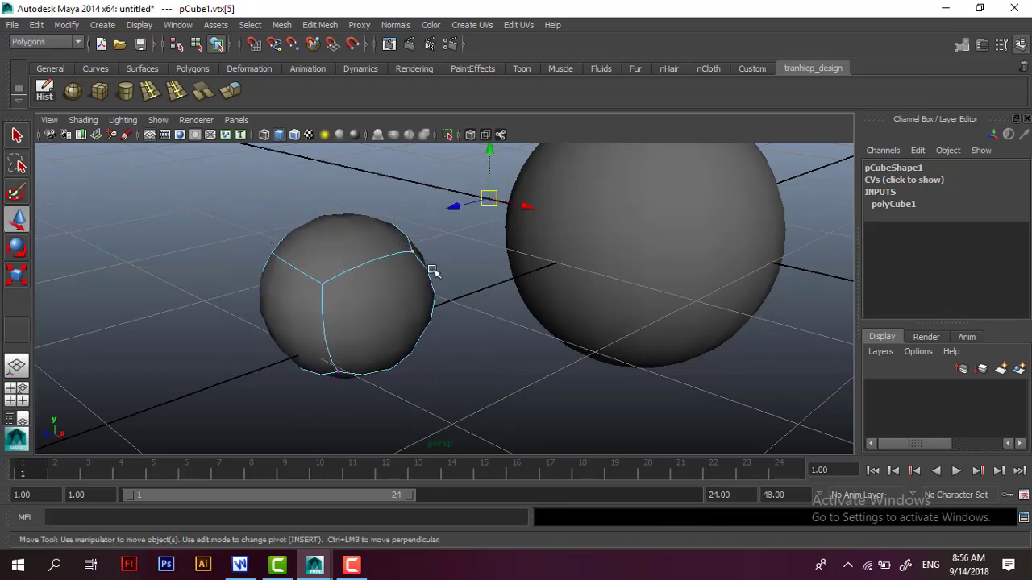
click(468, 266)
key(ctrl+z)
key(ctrl+z)
key(ctrl+z)
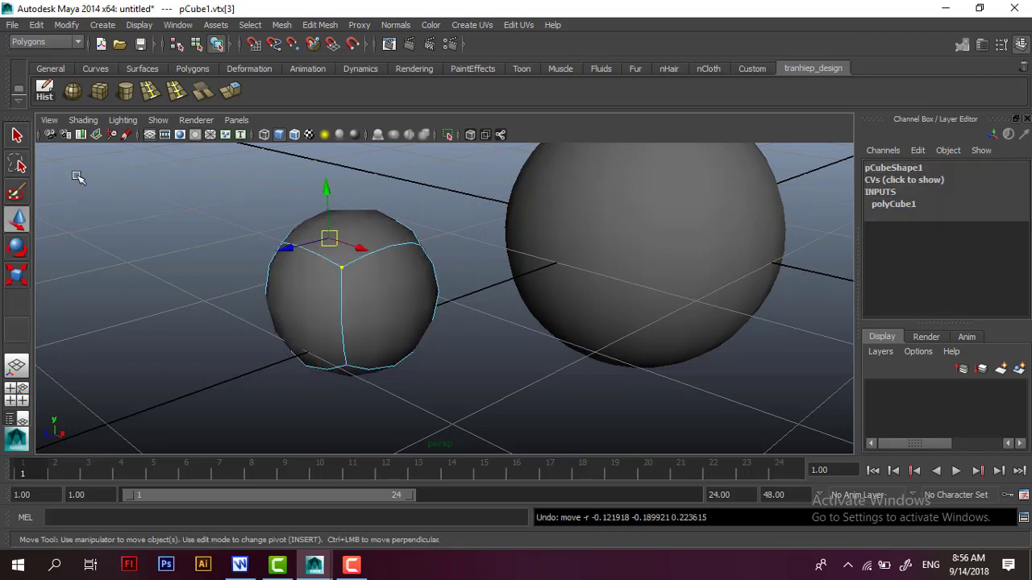
key(q)
right_click(350, 264)
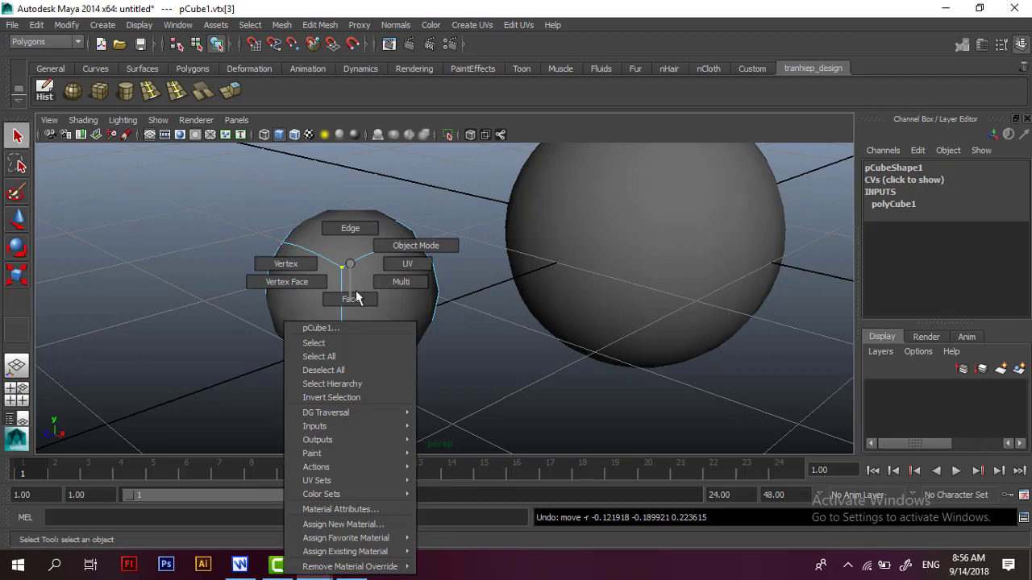
click(403, 246)
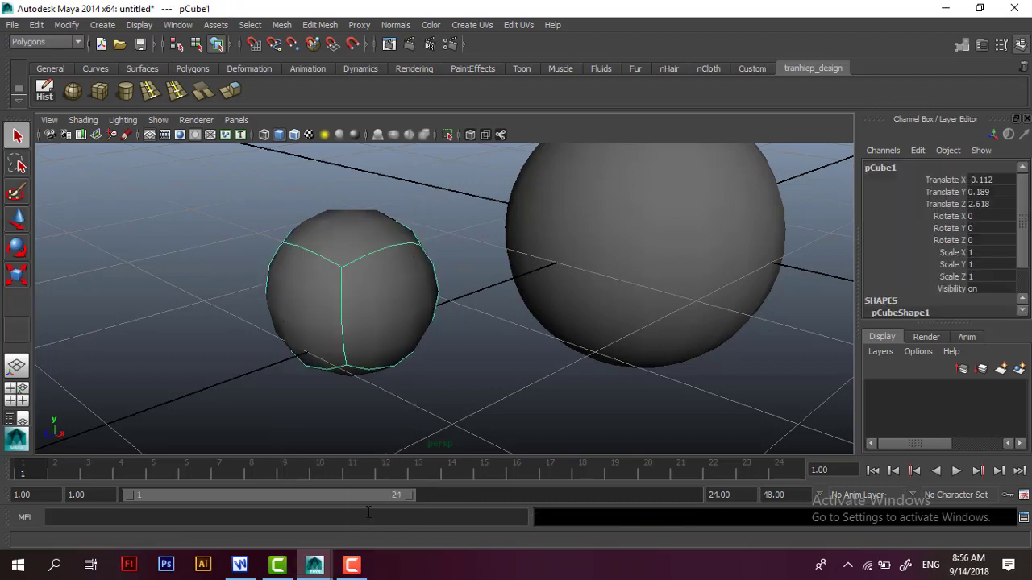
- Turn off the cube's smooth preview and highlight the [4] (khung lưới) note in Writer
key(1)
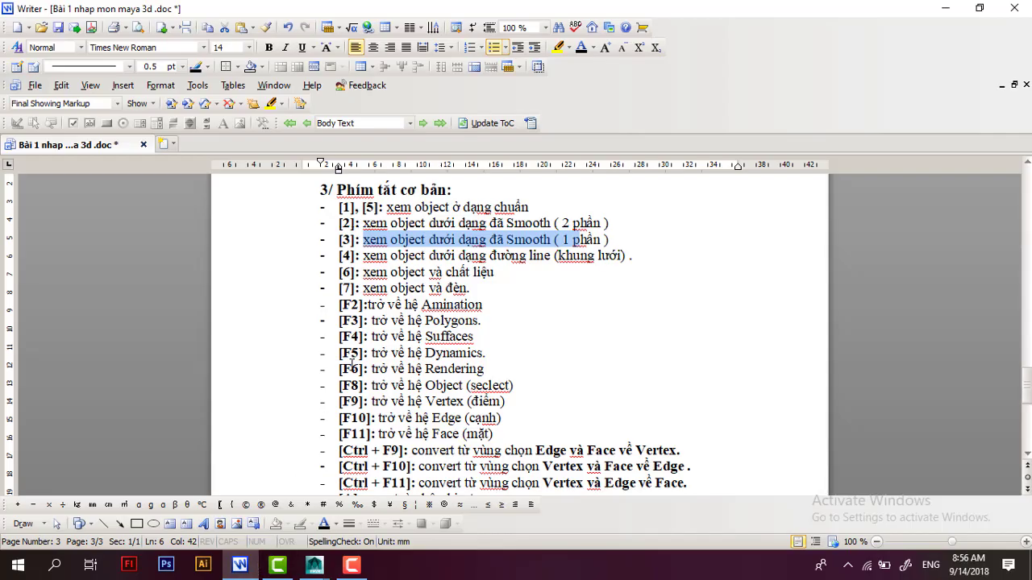
click(239, 565)
click(375, 255)
drag(364, 255, 623, 255)
click(608, 255)
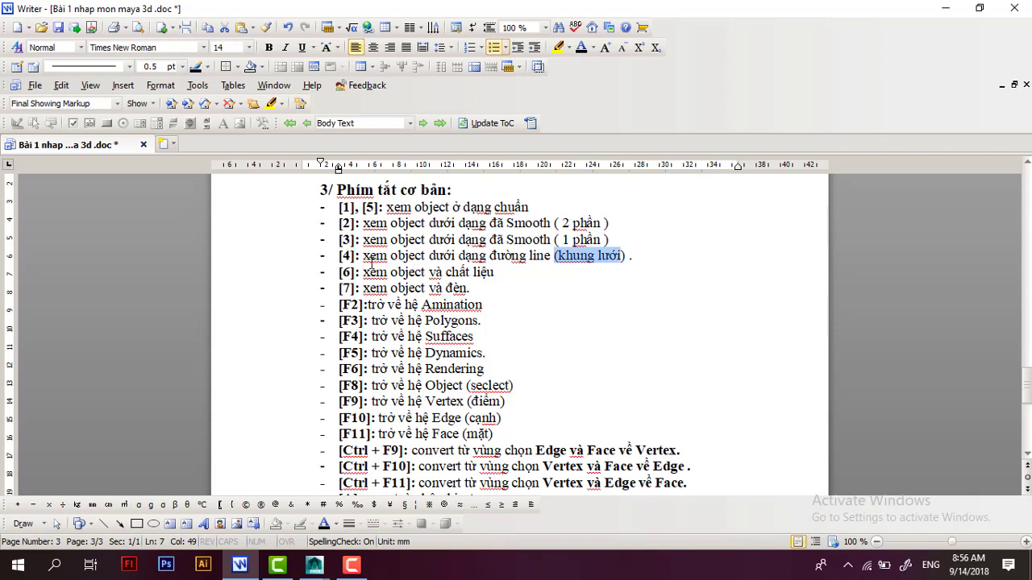
mouse_move(314, 565)
click(351, 519)
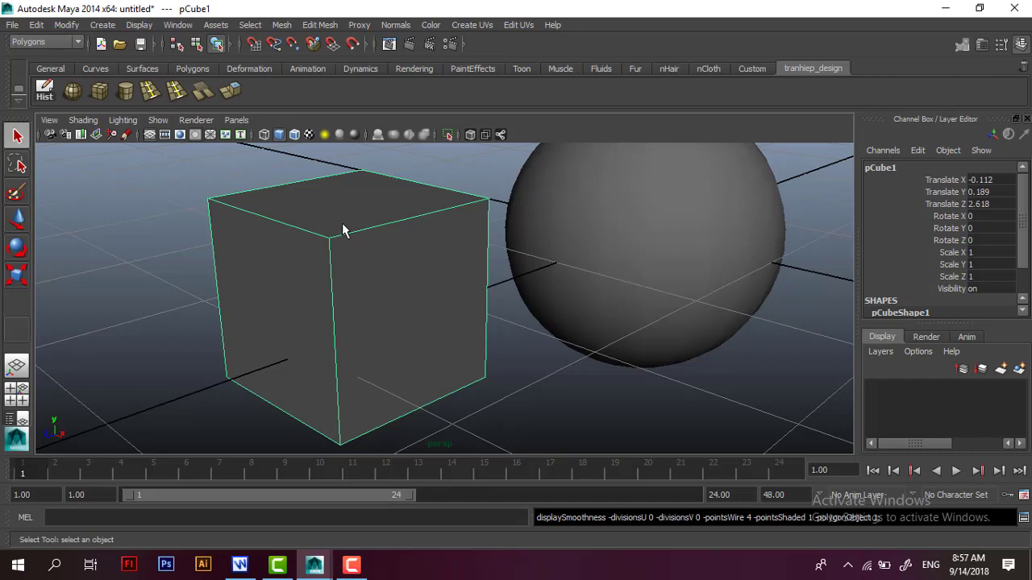
- Show the scene as wireframe (4), zoom out, and orbit around the cube and sphere
key(4)
scroll(403, 306, down, 2)
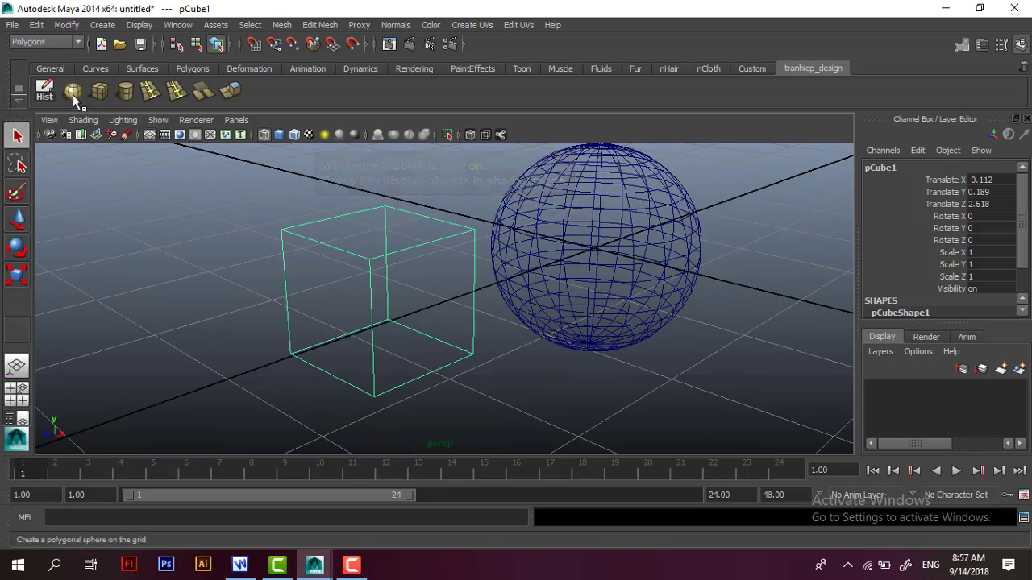
alt+drag(430, 279, 481, 299)
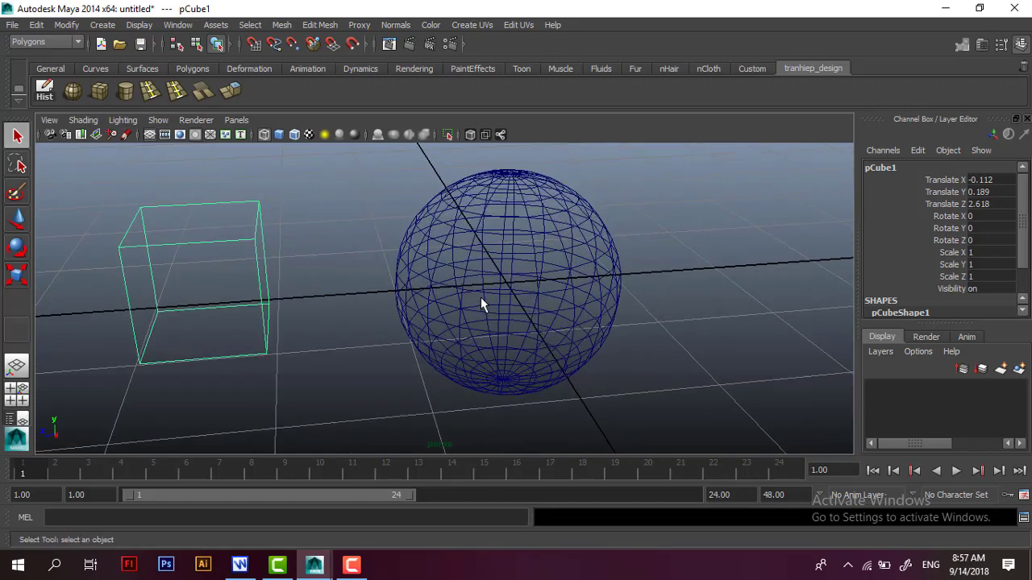
mouse_move(470, 283)
alt+mouse_down()
mouse_move(325, 302)
mouse_move(364, 307)
mouse_move(330, 312)
mouse_move(488, 290)
alt+mouse_up()
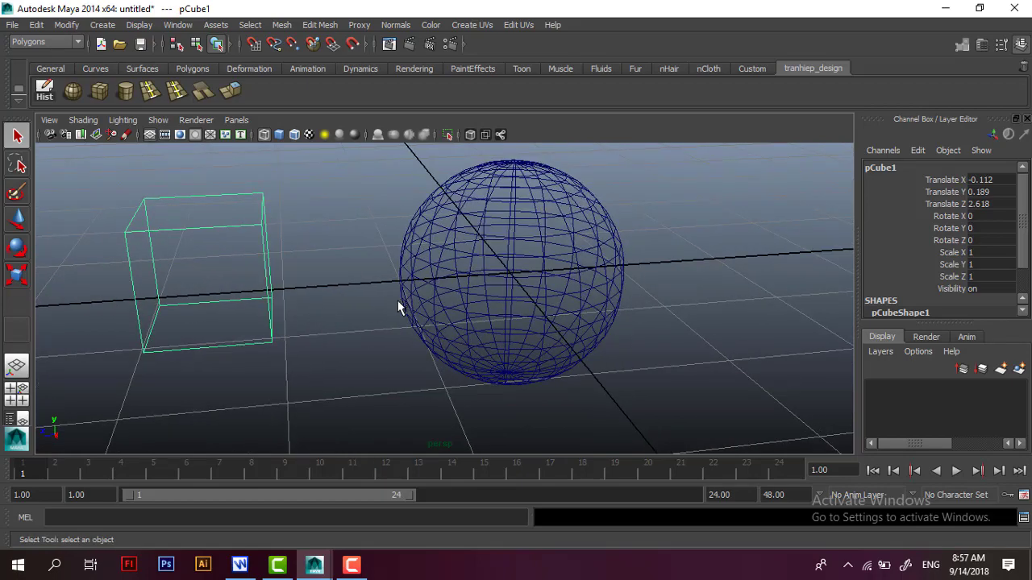
click(240, 566)
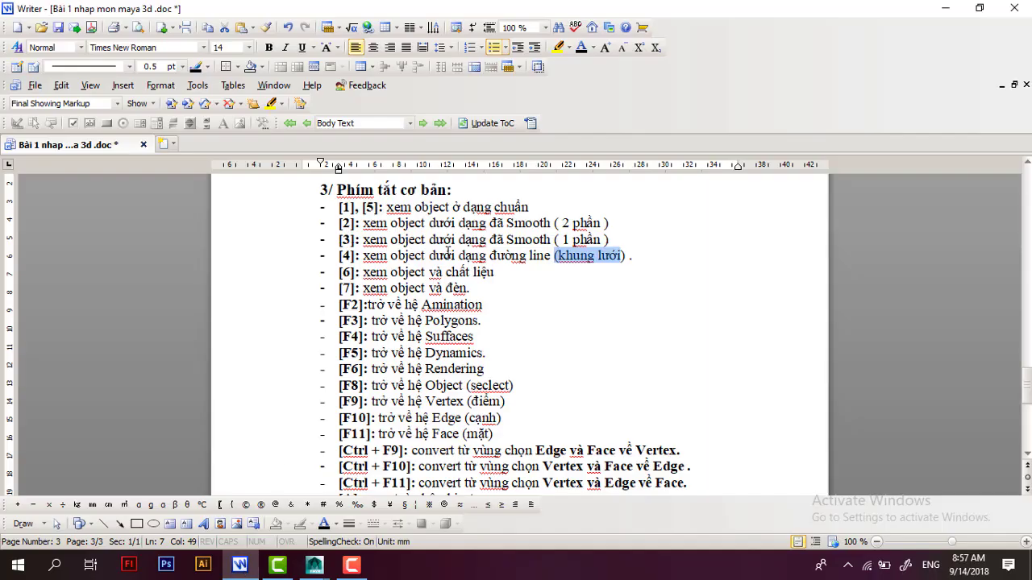
- Click through the [6] and [7] shortcut notes in Writer, then return to Maya
click(404, 272)
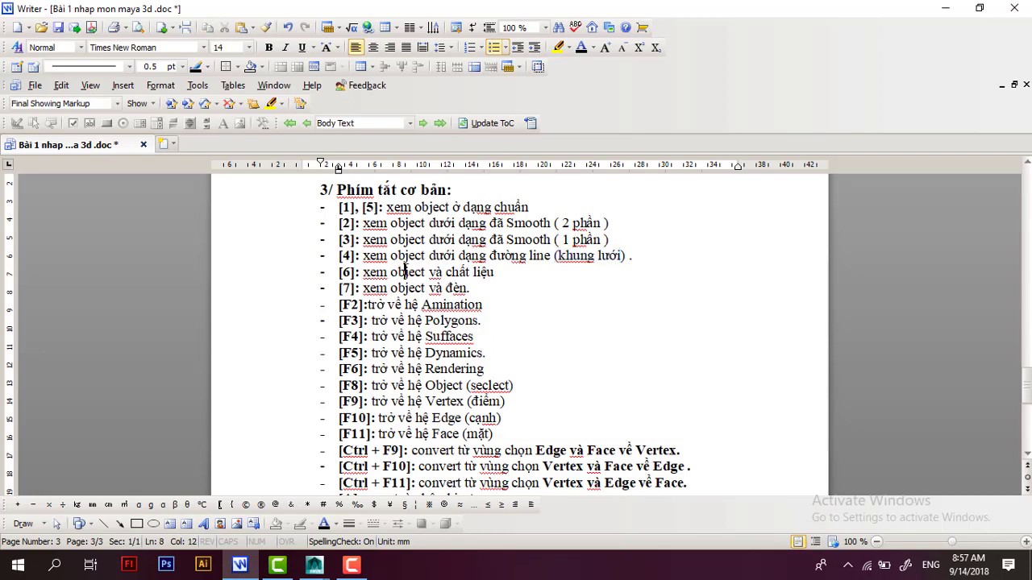
click(352, 272)
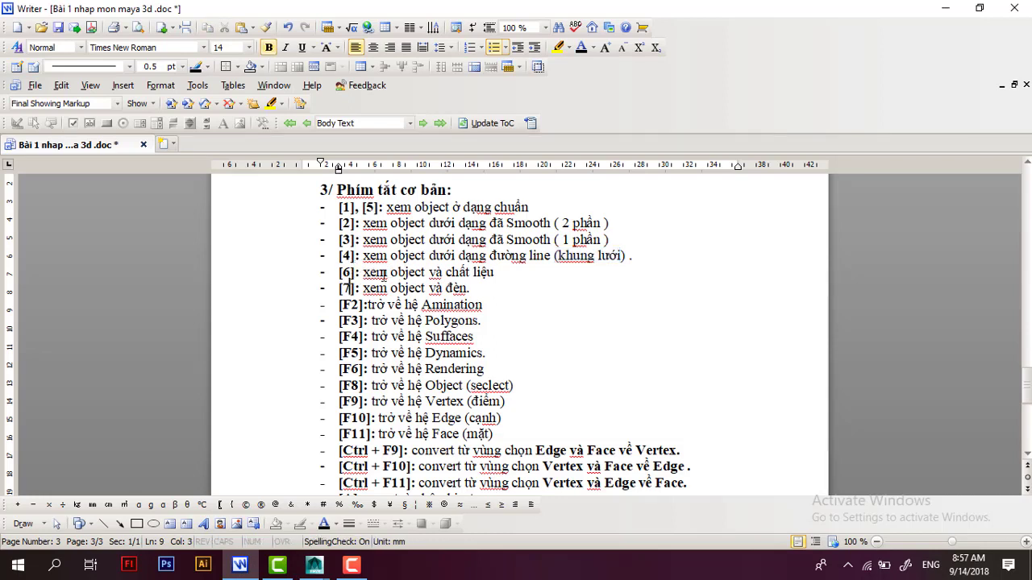
click(408, 272)
drag(430, 272, 437, 272)
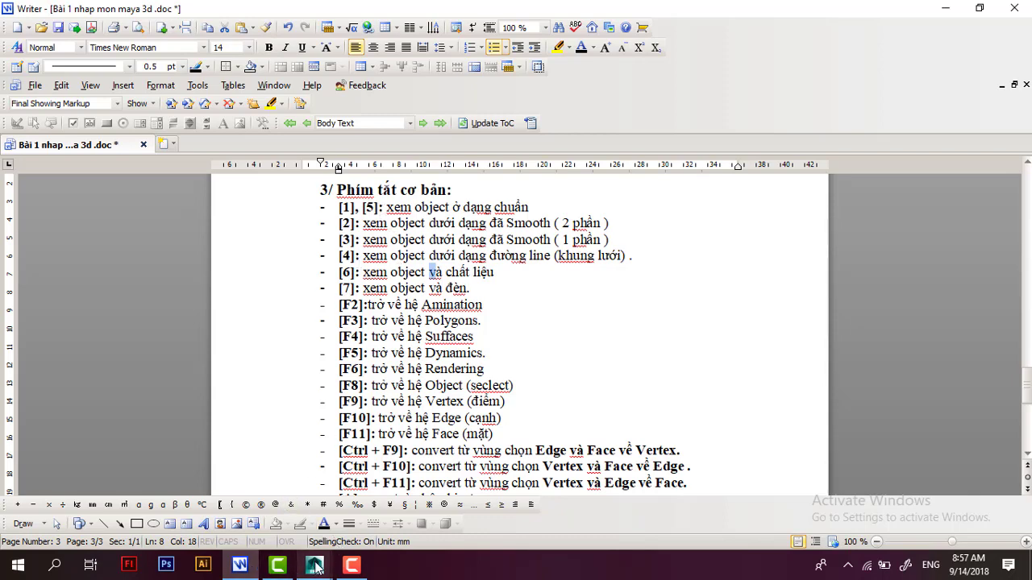
click(357, 525)
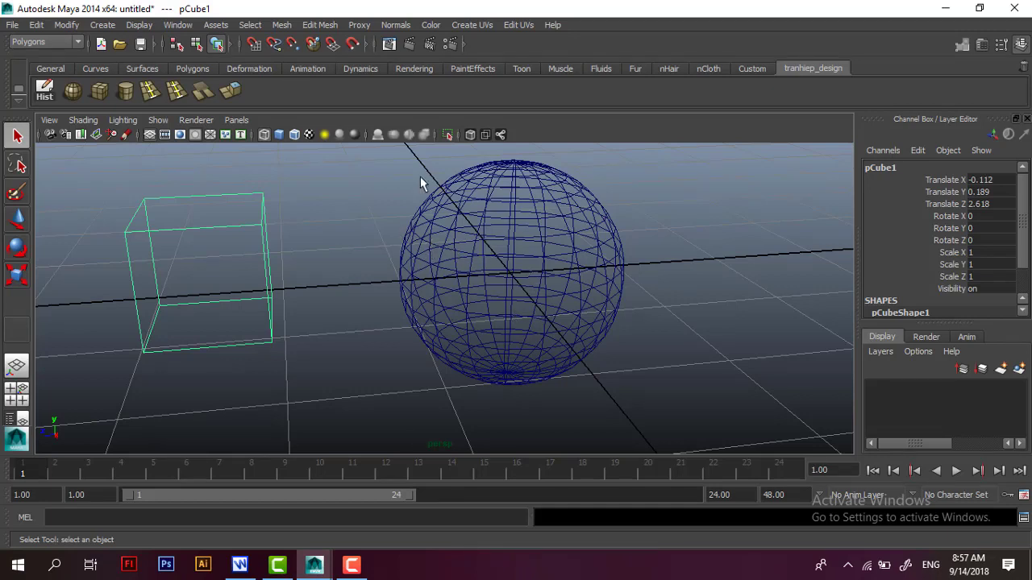
- Switch between shaded and wireframe with keys 5/4 and the Shading menu's Smooth Shade All and Wireframe
key(5)
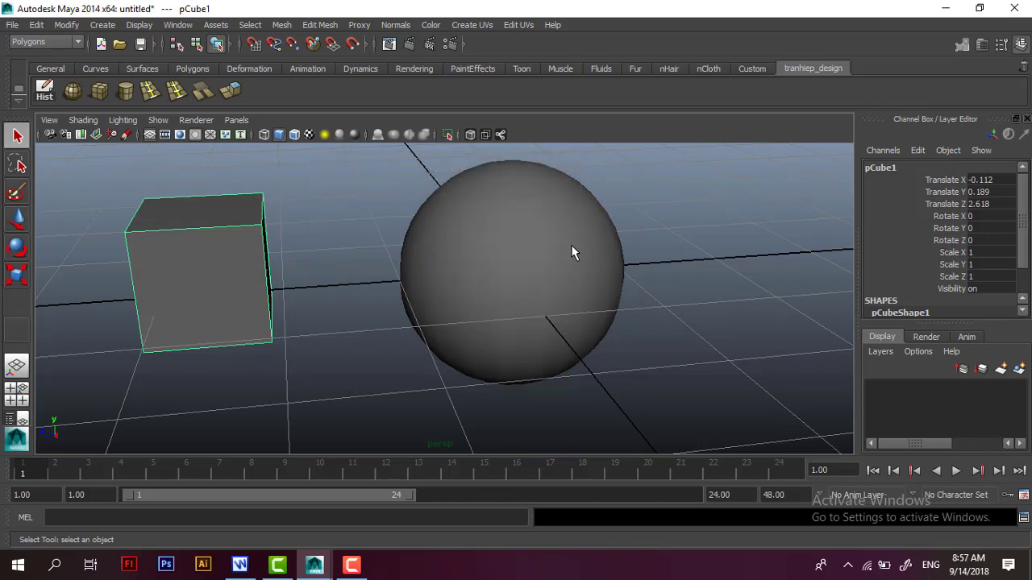
key(4)
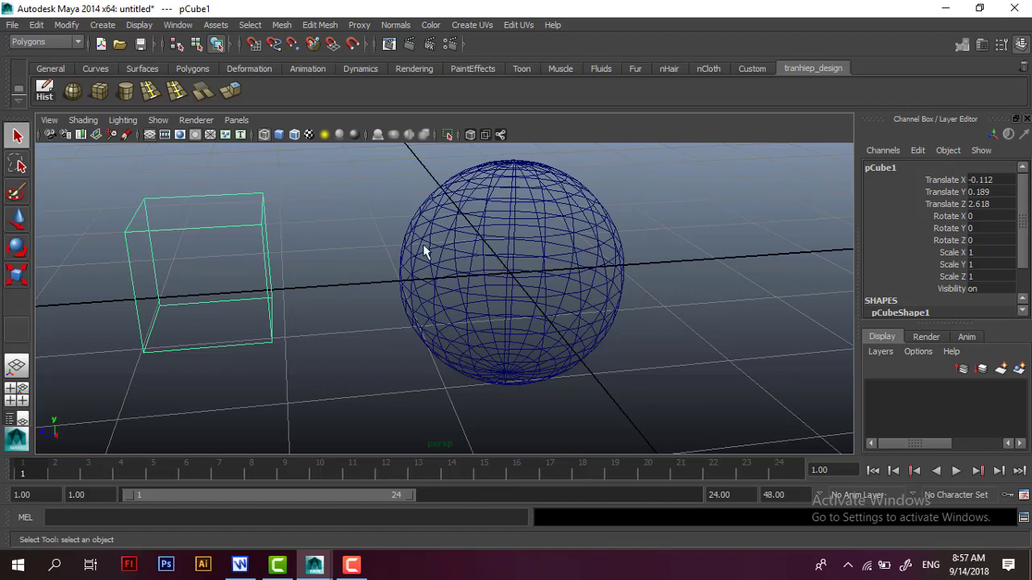
click(83, 120)
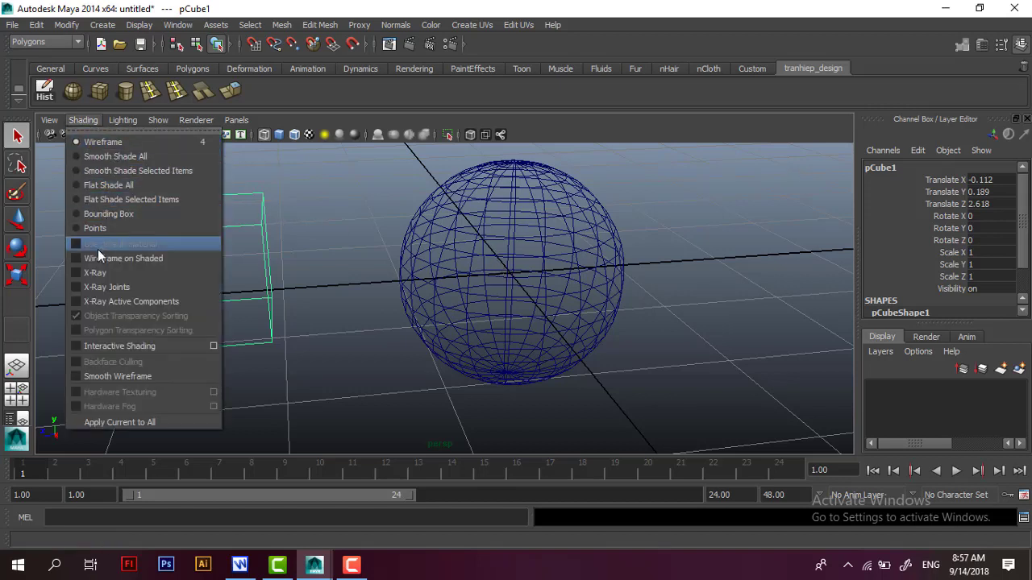
click(107, 161)
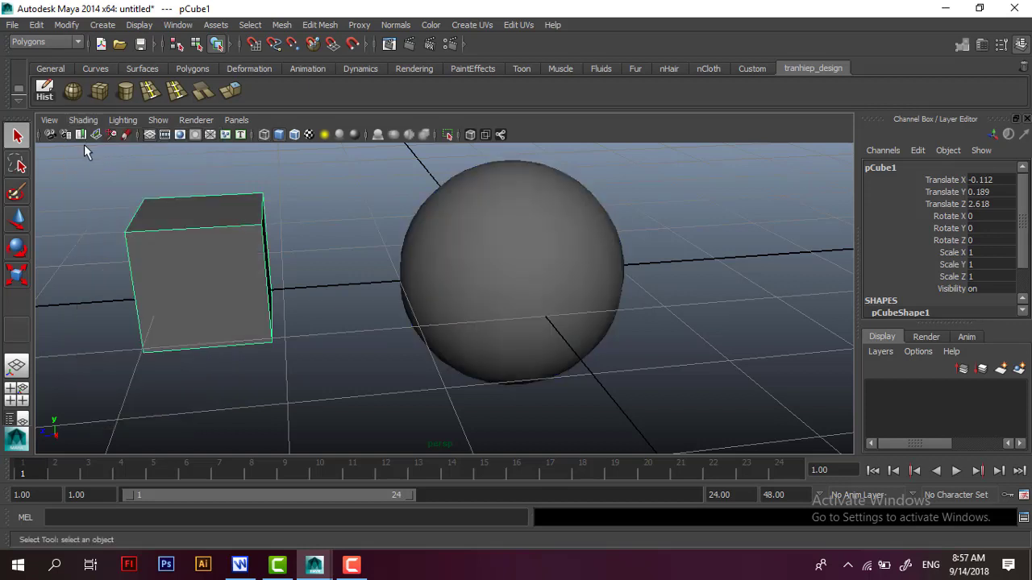
click(84, 120)
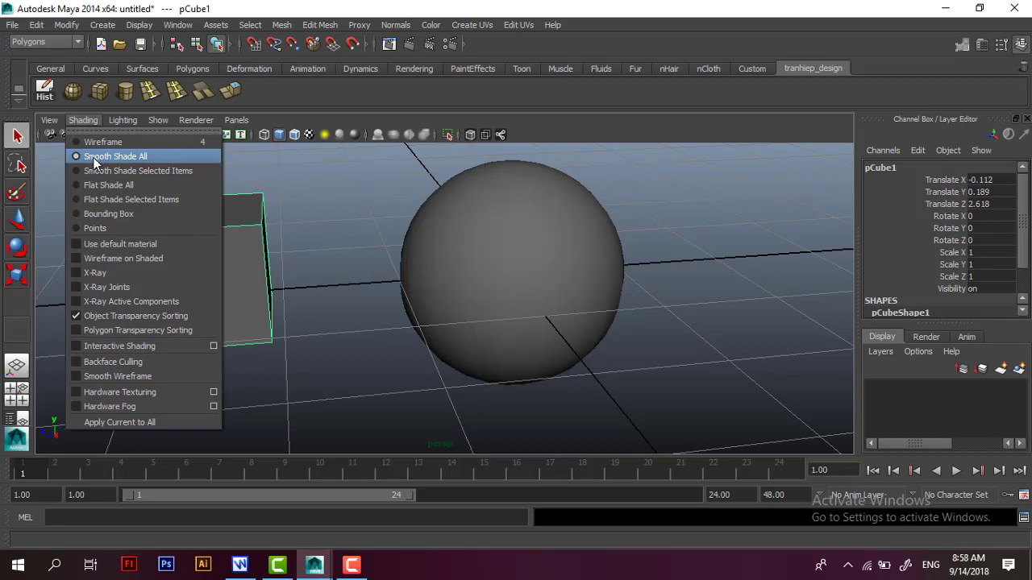
click(92, 143)
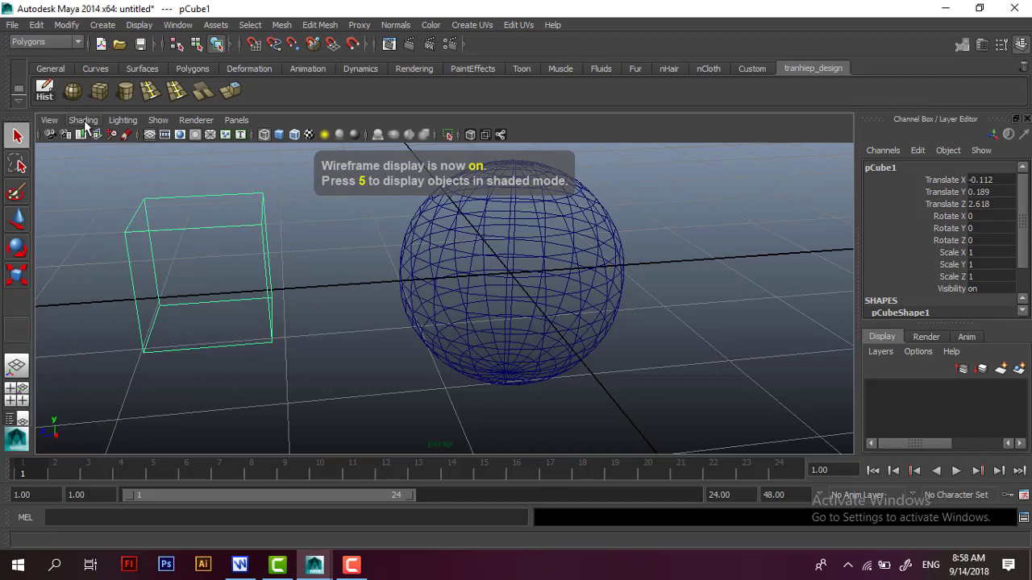
click(84, 120)
click(90, 153)
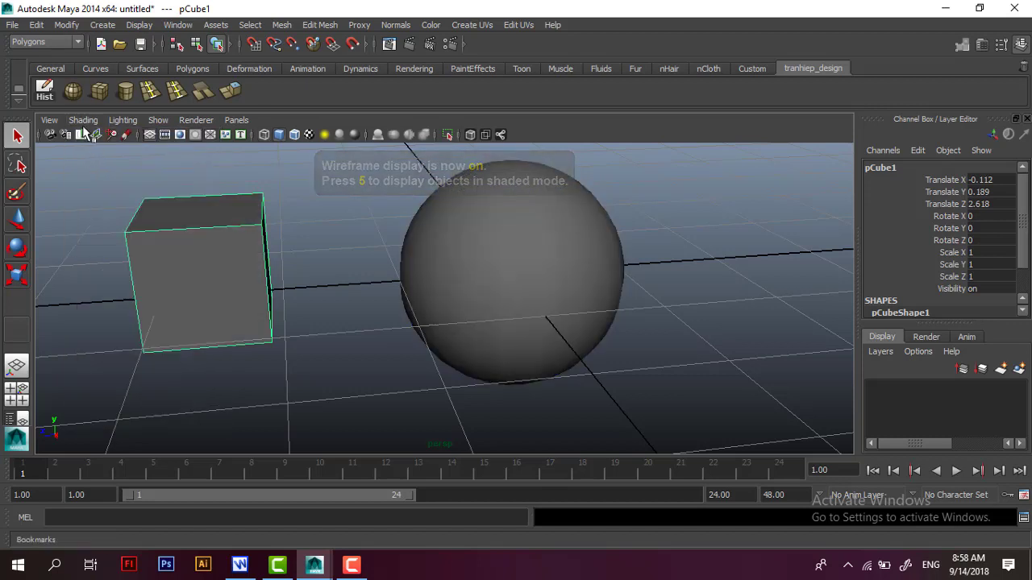
- Flip between wireframe (4) and shaded (5) twice more, ending shaded
key(4)
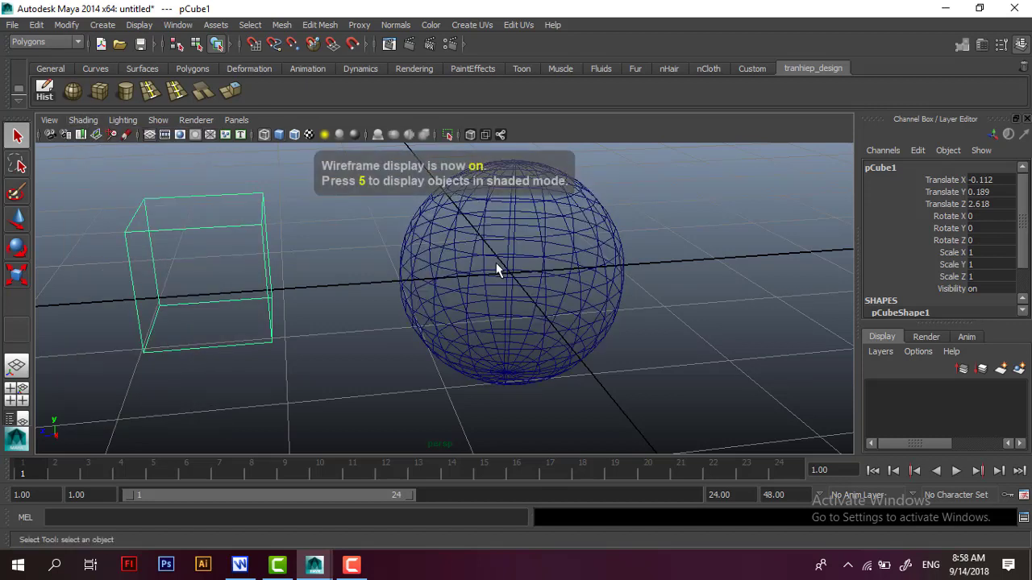
key(5)
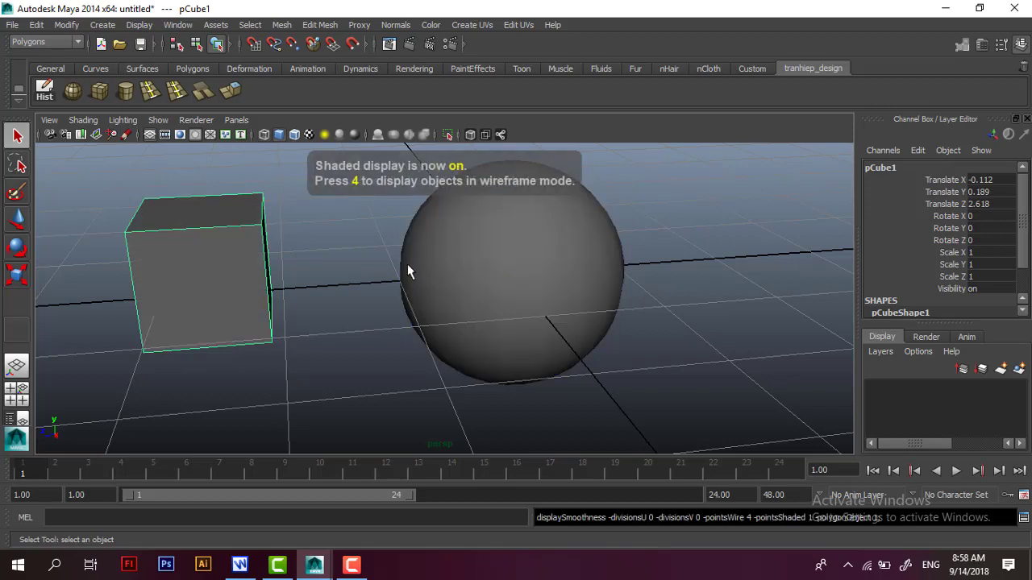
key(4)
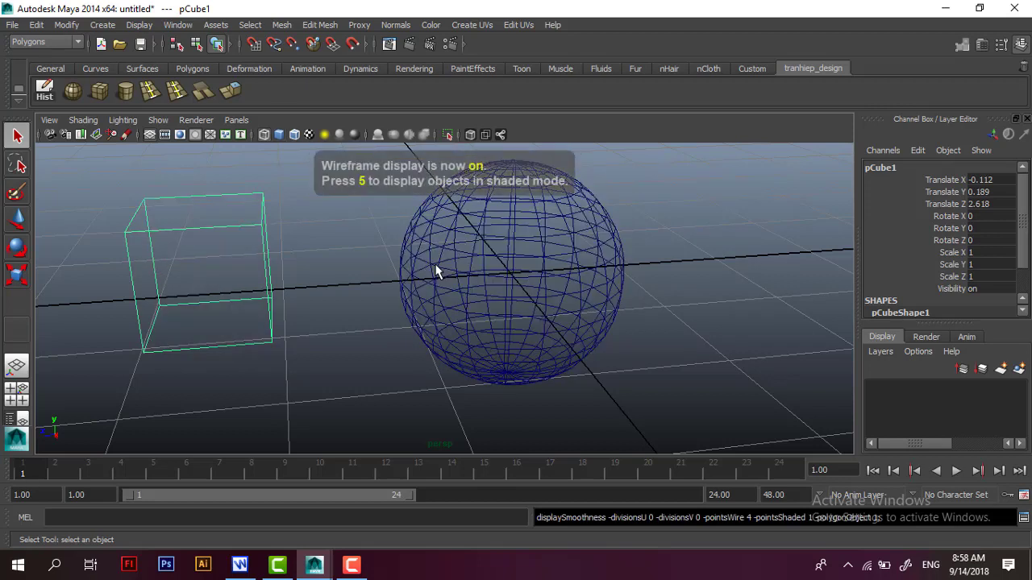
key(5)
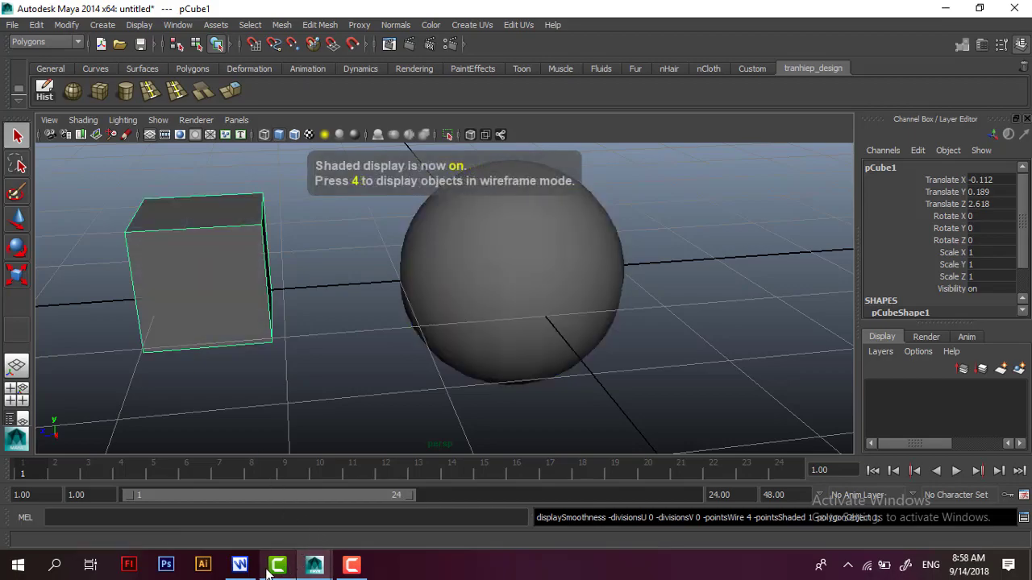
click(240, 566)
- Add a bullet '[5]: Xem object dướng dạng đầy khối' after the [4] note
click(502, 277)
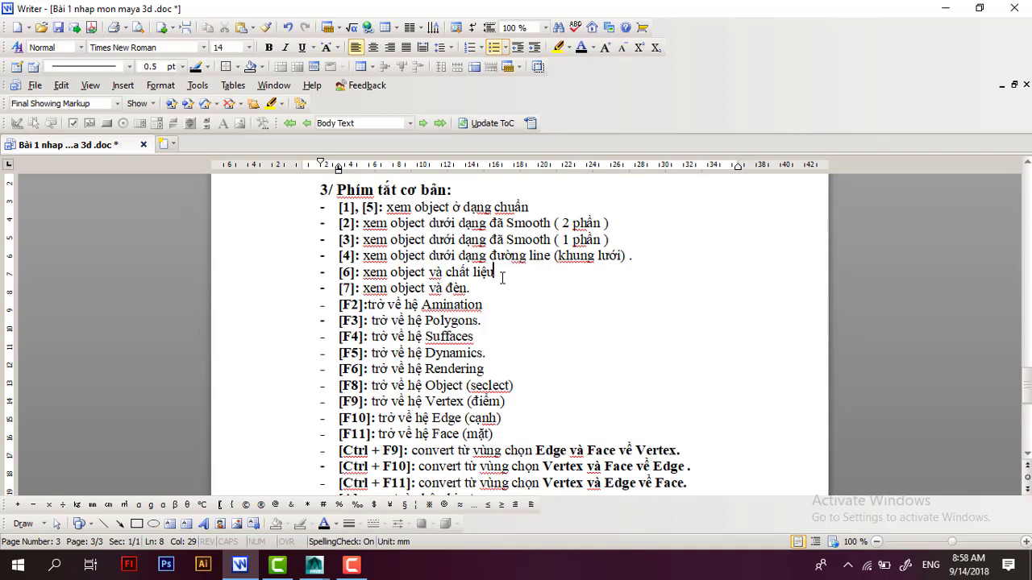
key(Return)
text([5)
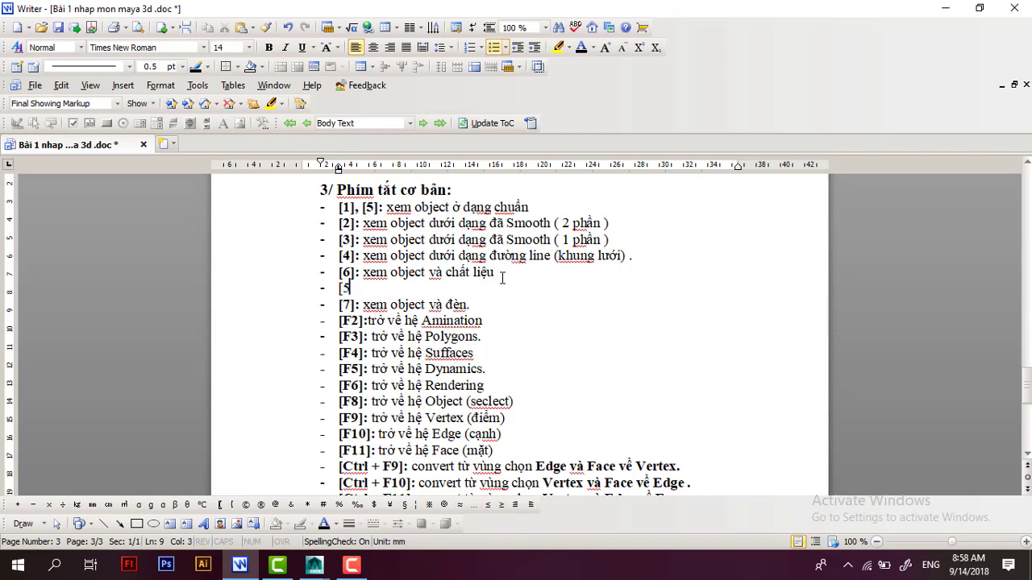
text(])
key(BackSpace)
text(])
key(BackSpace)
key(BackSpace)
key(BackSpace)
key(BackSpace)
key(BackSpace)
click(635, 255)
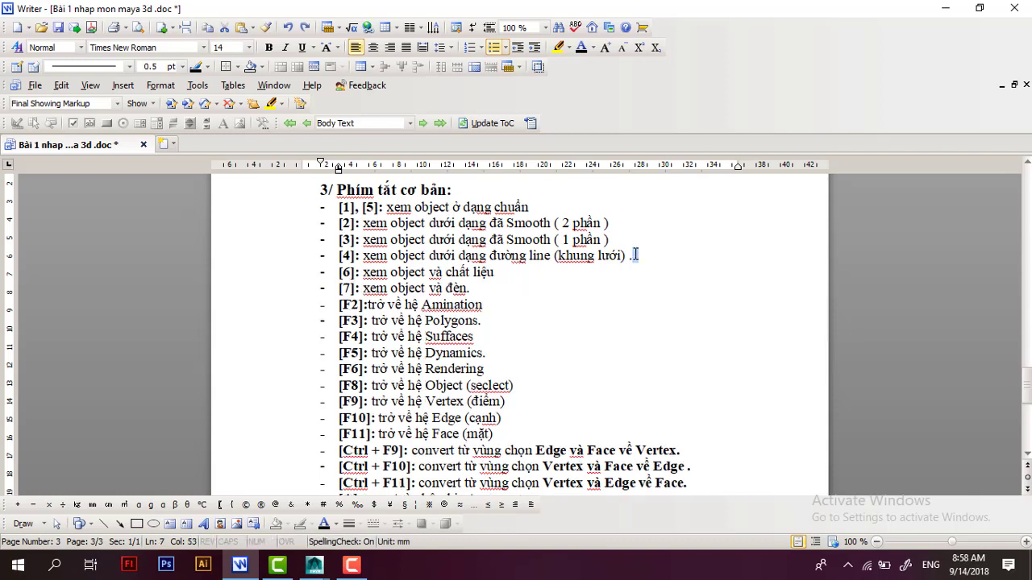
key(BackSpace)
key(Return)
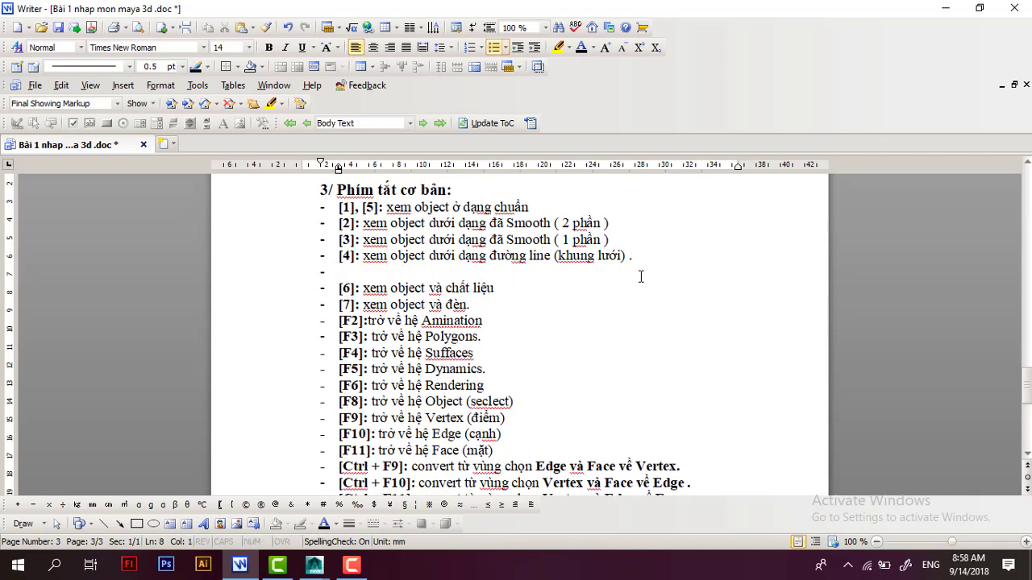
text([5)
text(])
text(: )
text(X)
text(em c)
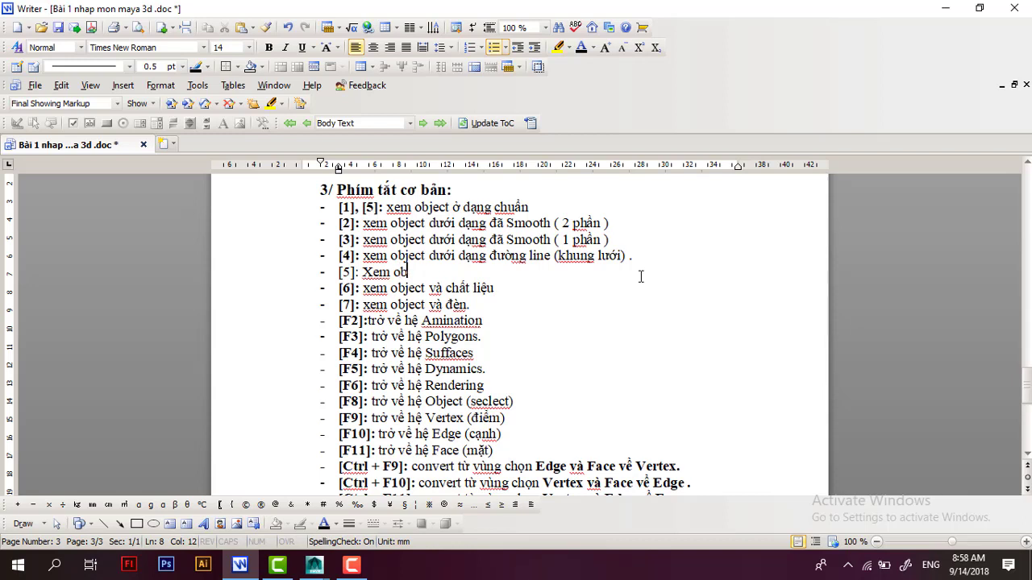
text(j)
text(e)
text(ct )
text(ươ)
text(ng)
text( dạng )
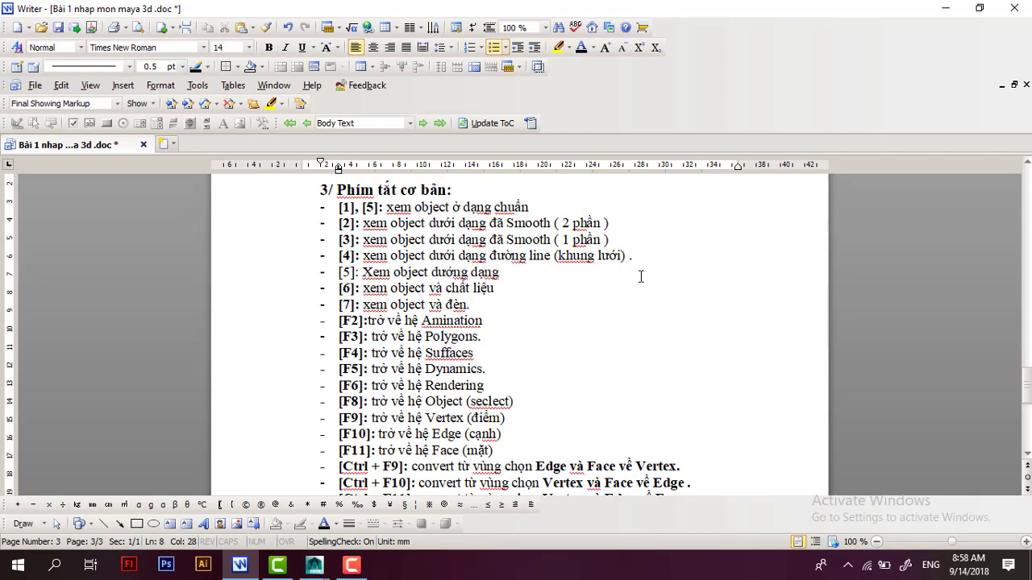
text(đaây)
text( khôi)
- Make the 5 bold and save Bài 1 nhap mon maya 3d.doc
drag(353, 273, 344, 275)
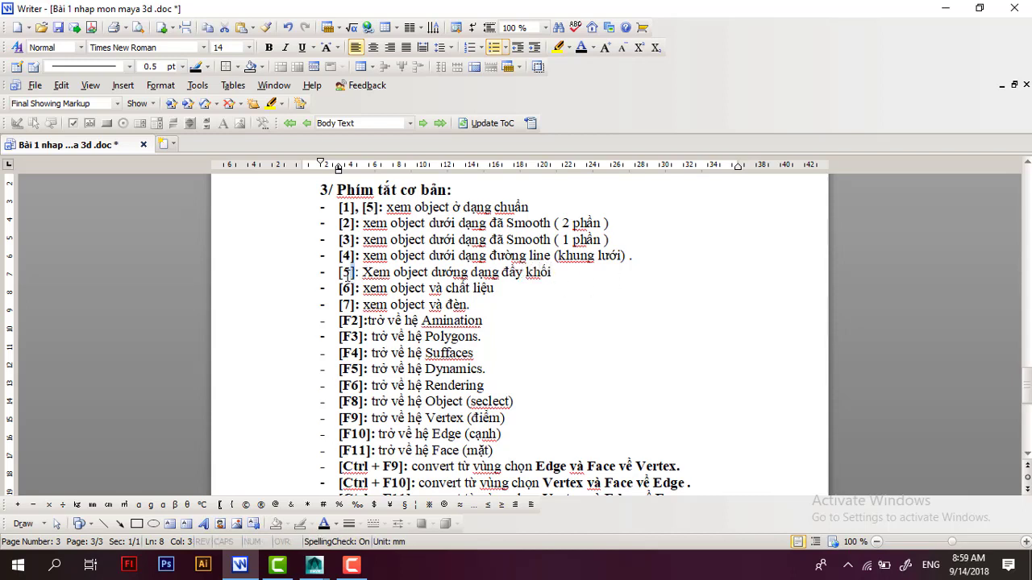
click(268, 47)
click(486, 288)
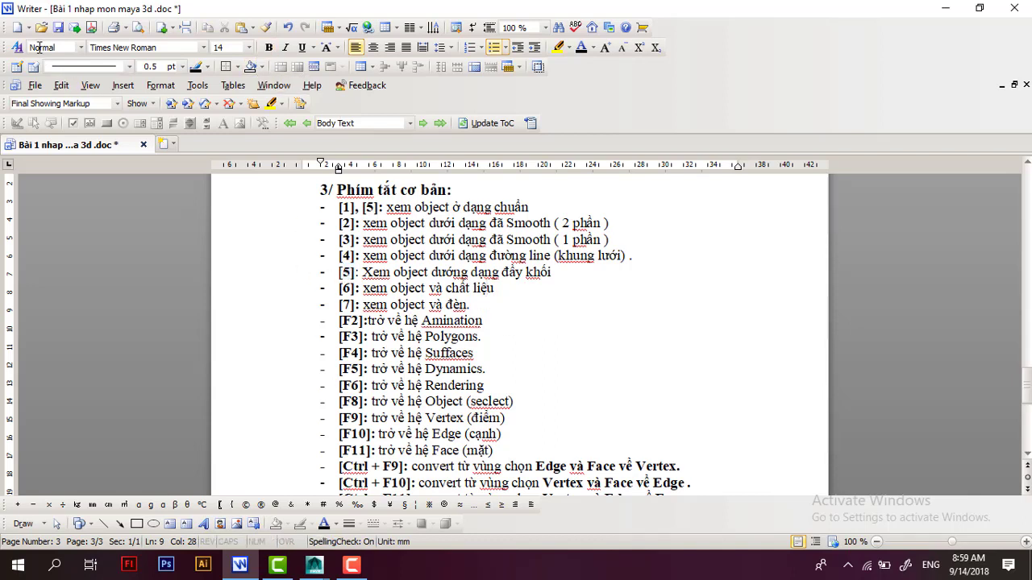
click(58, 28)
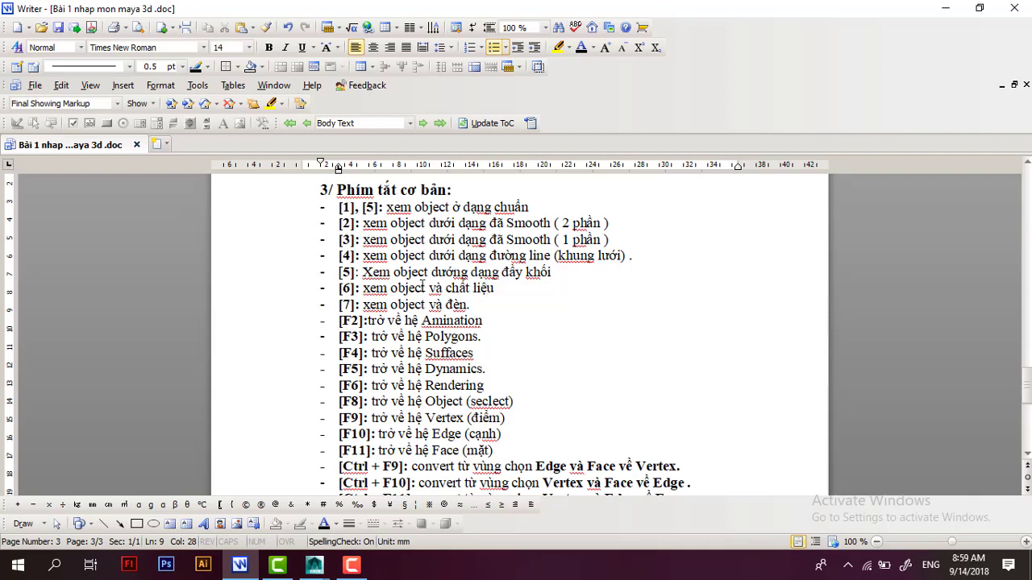
- Select the [6] note, then return to Maya and select the sphere
mouse_move(498, 288)
mouse_down()
mouse_move(339, 300)
mouse_move(338, 288)
mouse_up()
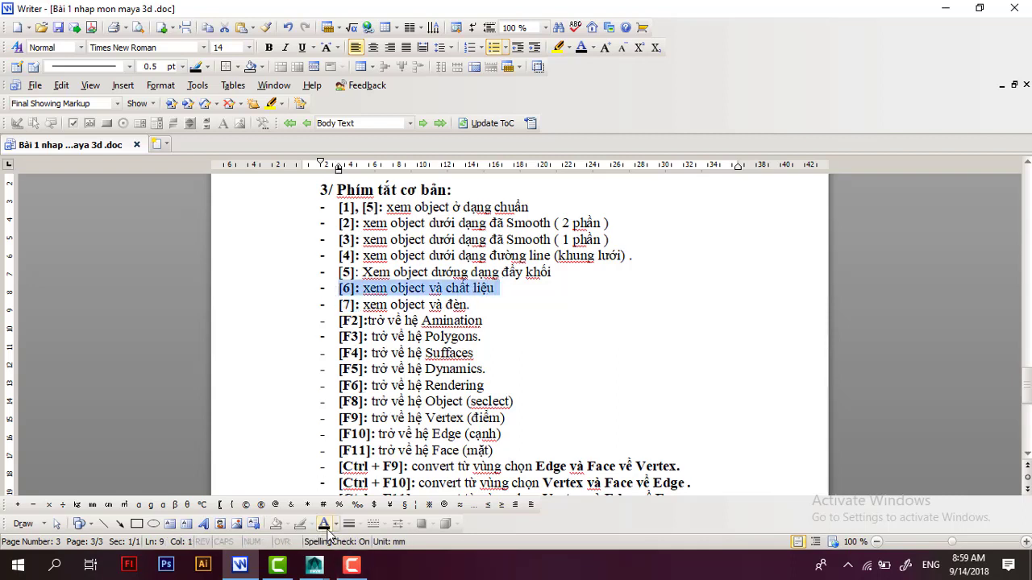
click(314, 564)
click(493, 305)
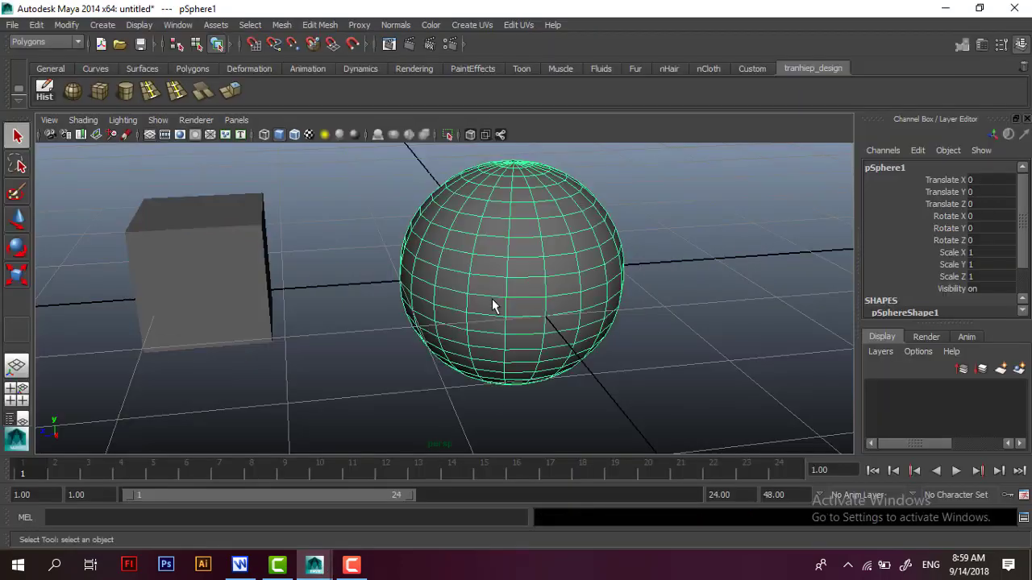
- Select the [7] note, scroll down, and select the [F2] Amination line in Writer
click(240, 564)
click(392, 305)
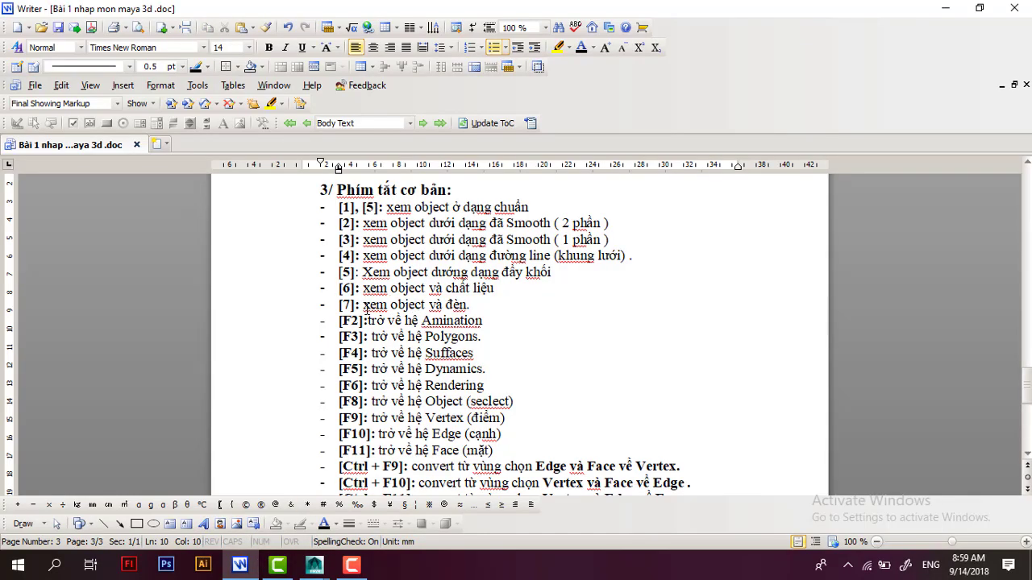
drag(363, 305, 465, 301)
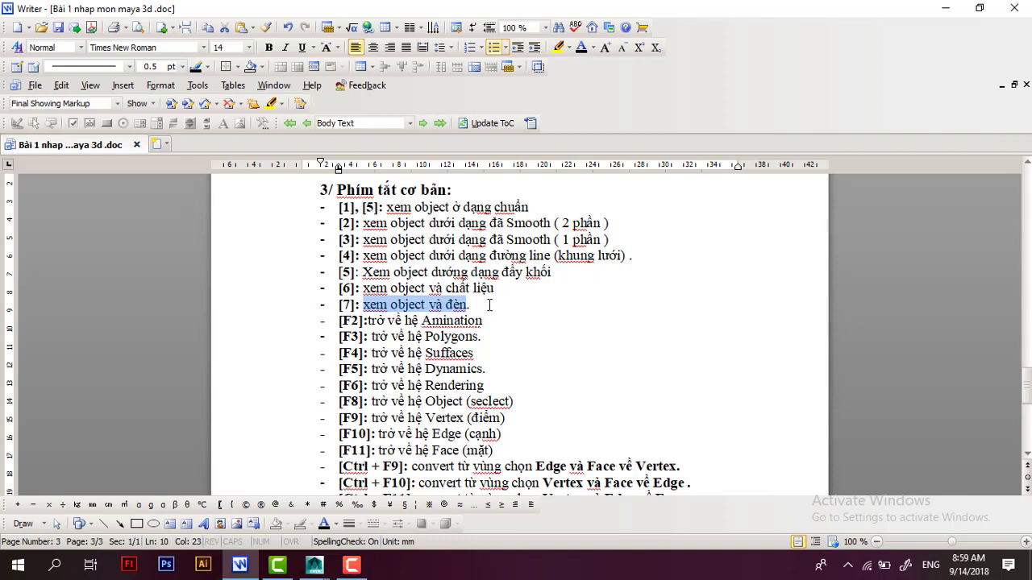
scroll(471, 331, down, 1)
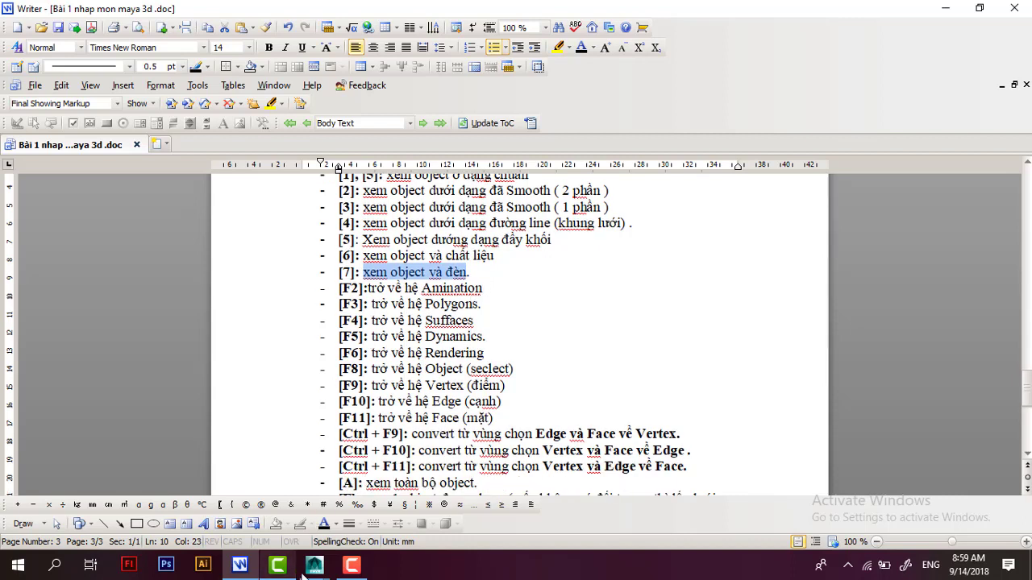
triple_click(348, 290)
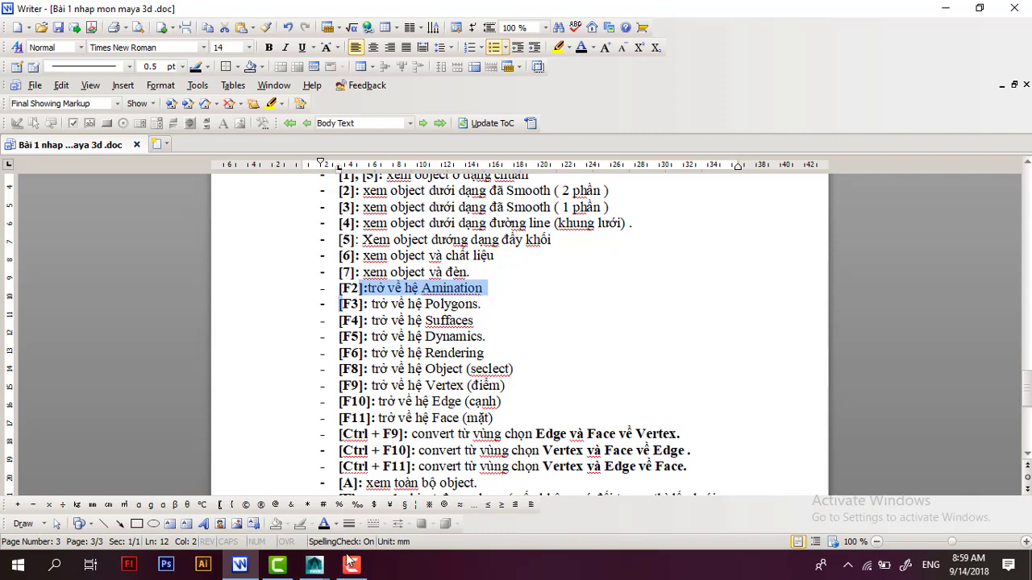
mouse_move(314, 566)
click(357, 517)
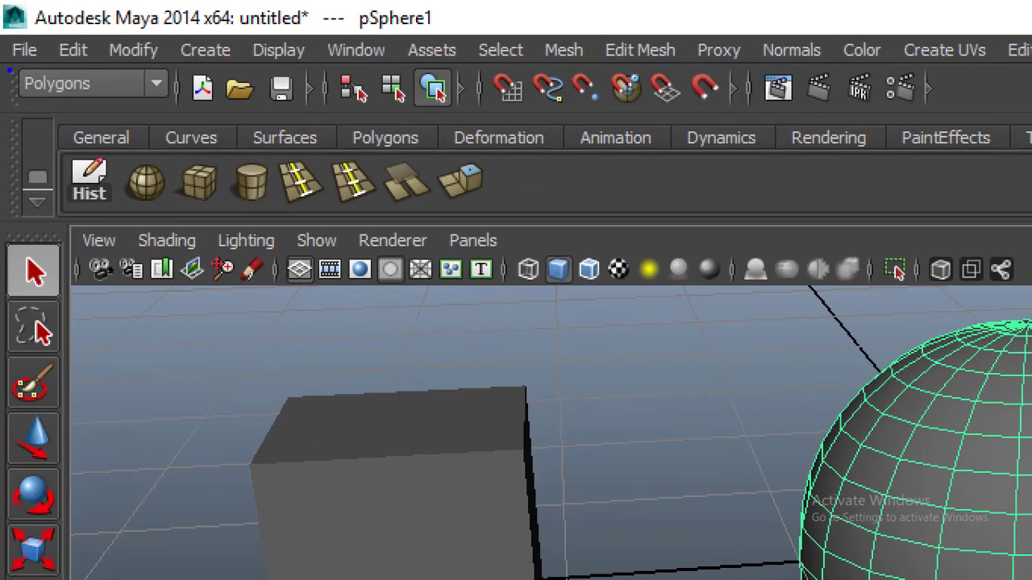
- Select the cube and switch Maya to the Animation menu set with F2, then return to Writer
drag(10, 71, 11, 17)
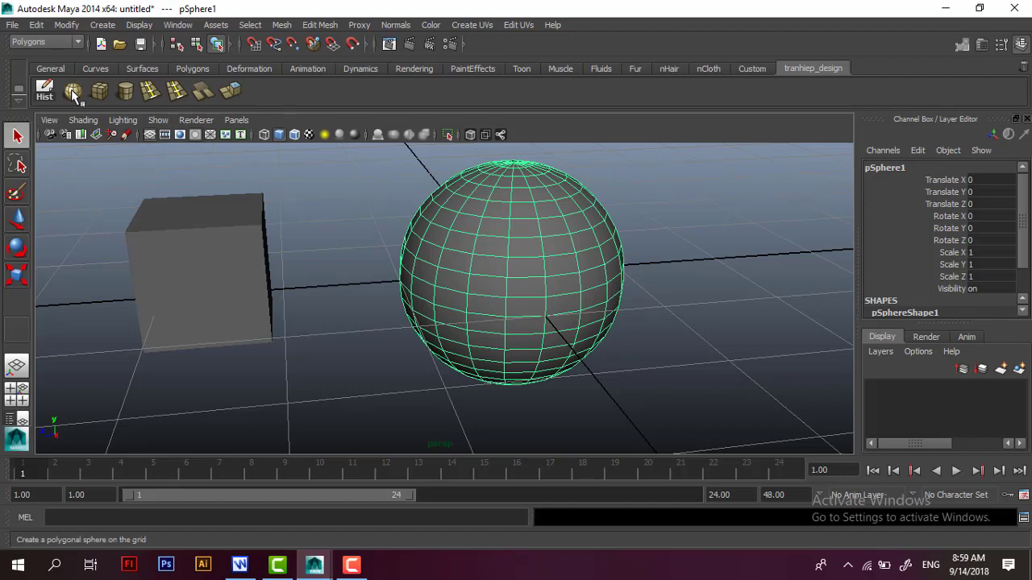
key(XF86AudioLowerVolume)
key(XF86AudioLowerVolume)
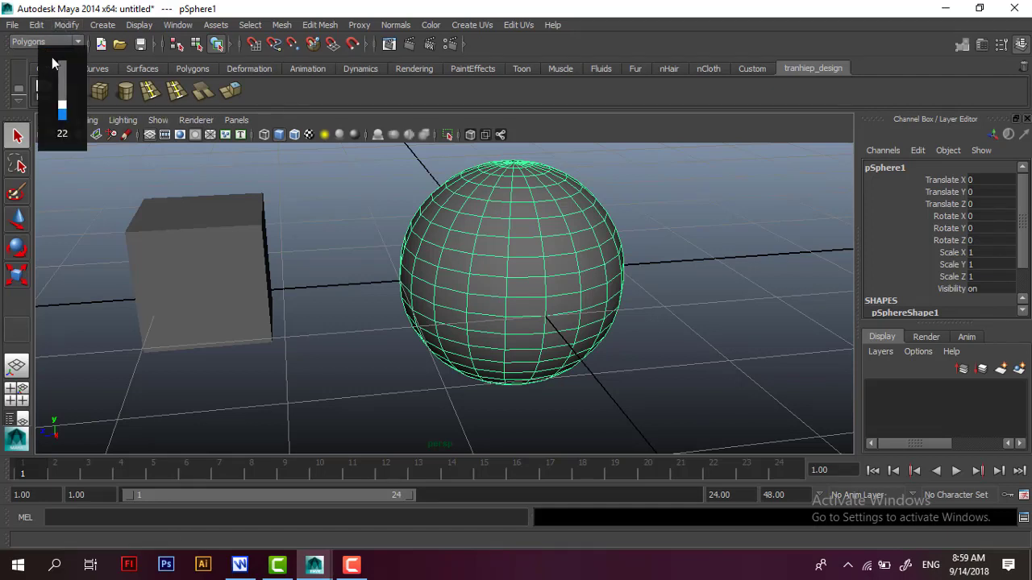
click(62, 80)
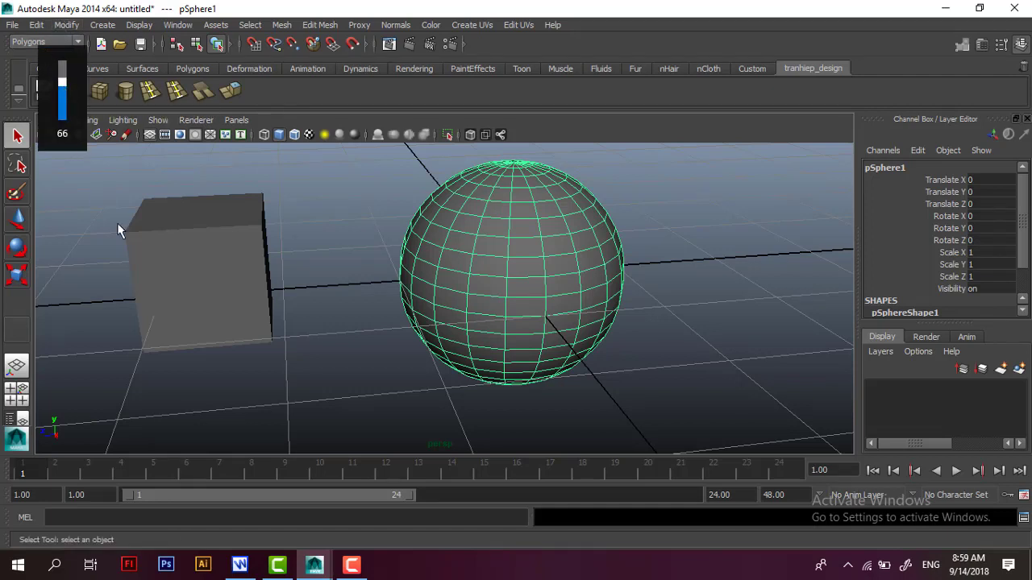
click(127, 247)
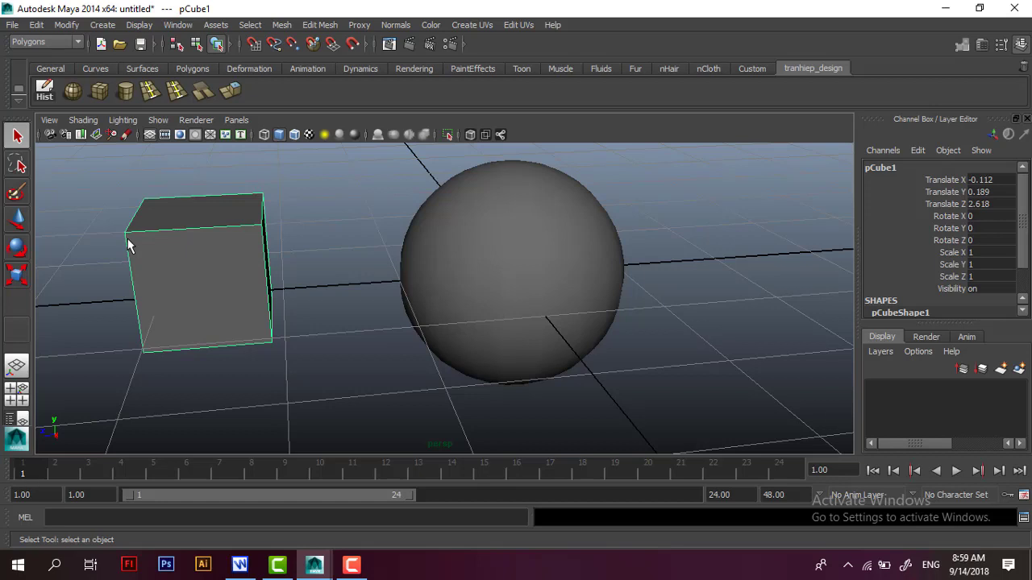
key(F2)
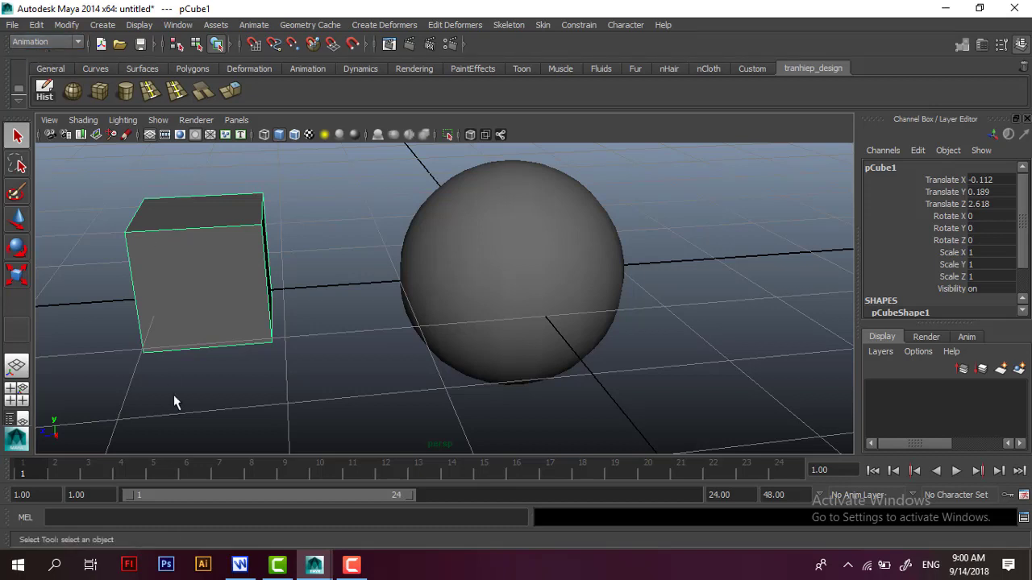
click(239, 564)
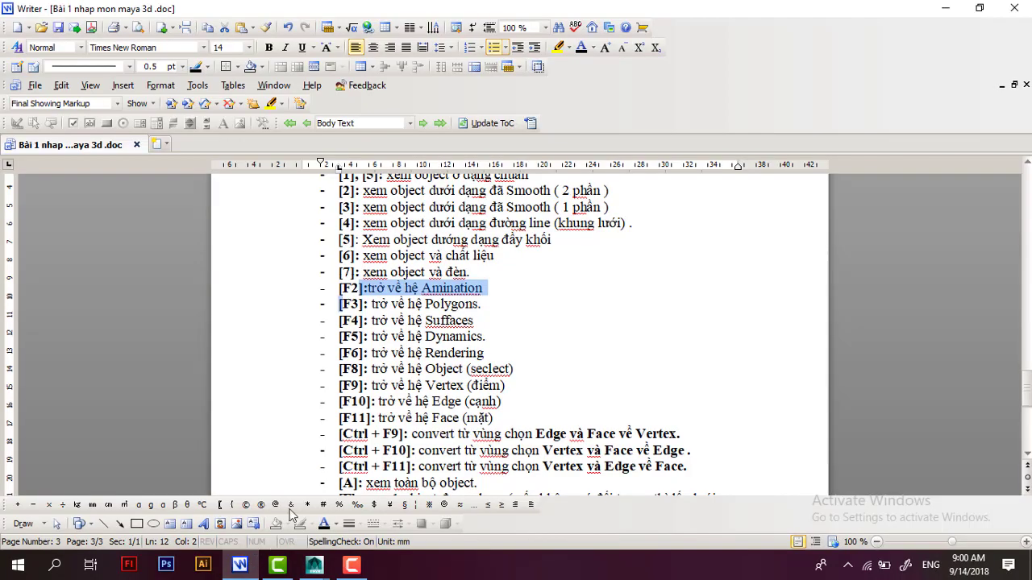
- Type the 'Phím [Fn] +' prefix at the start of the [F2] line and select it for copying
click(491, 290)
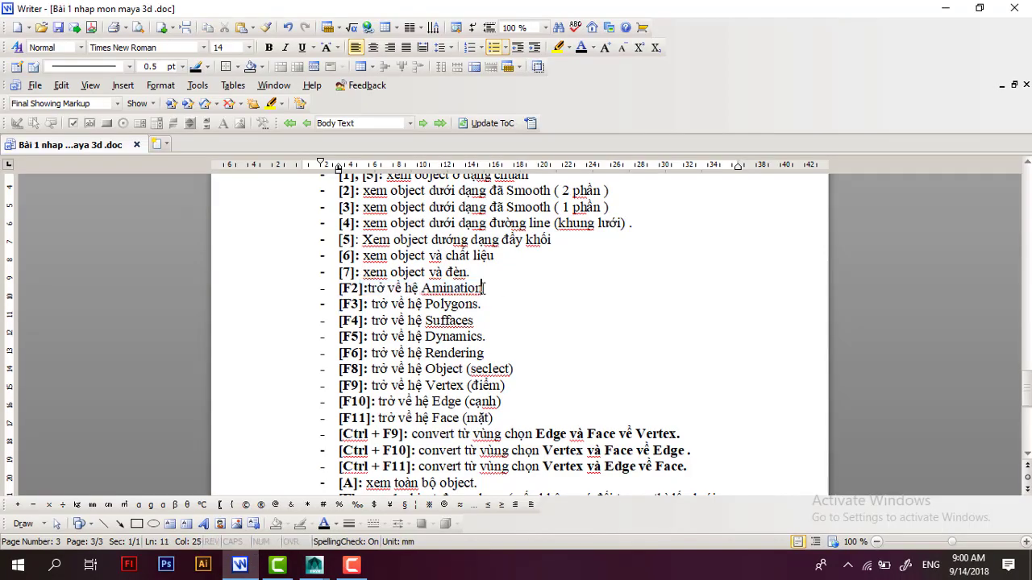
click(337, 288)
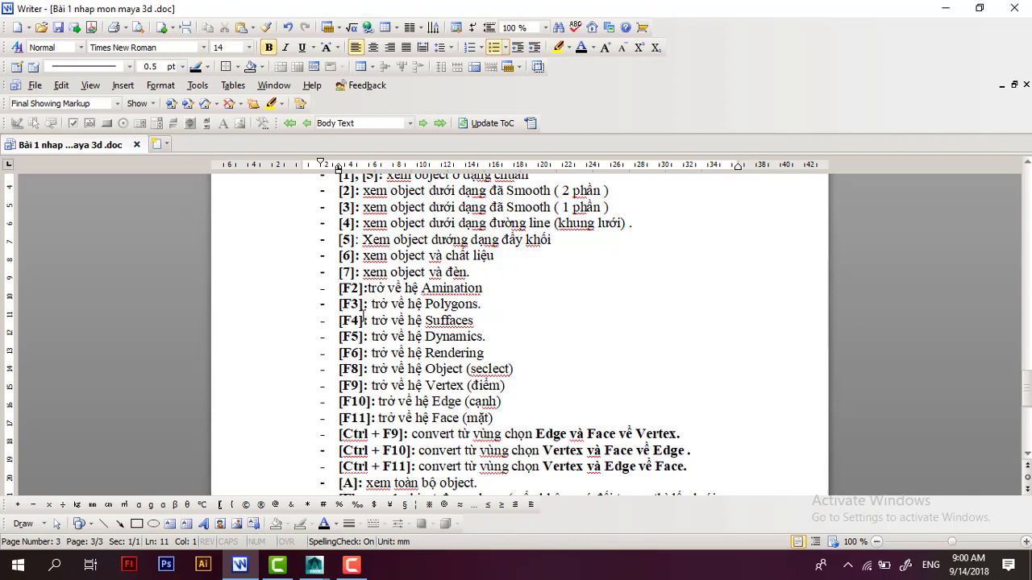
text(Ph)
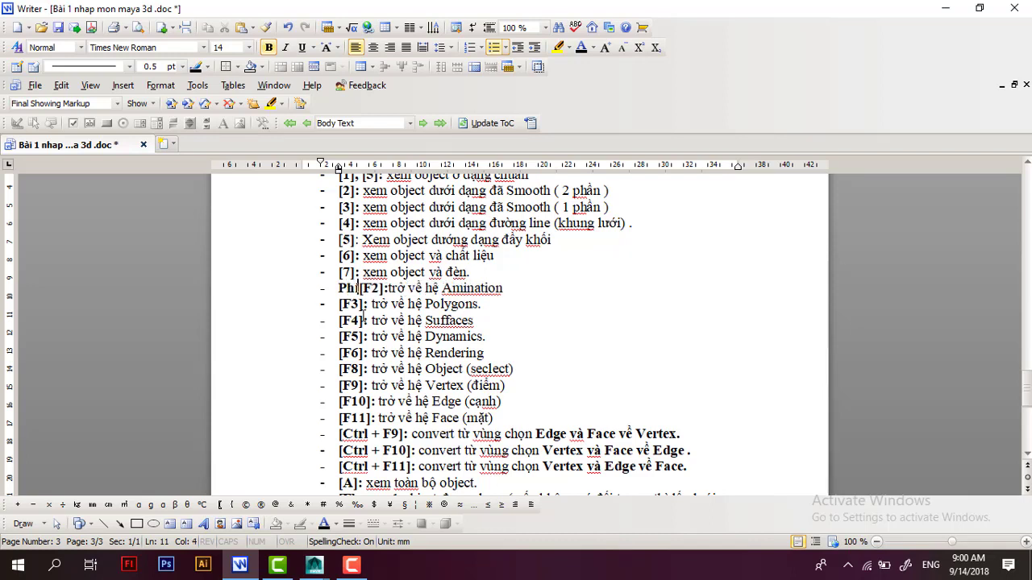
text(ím)
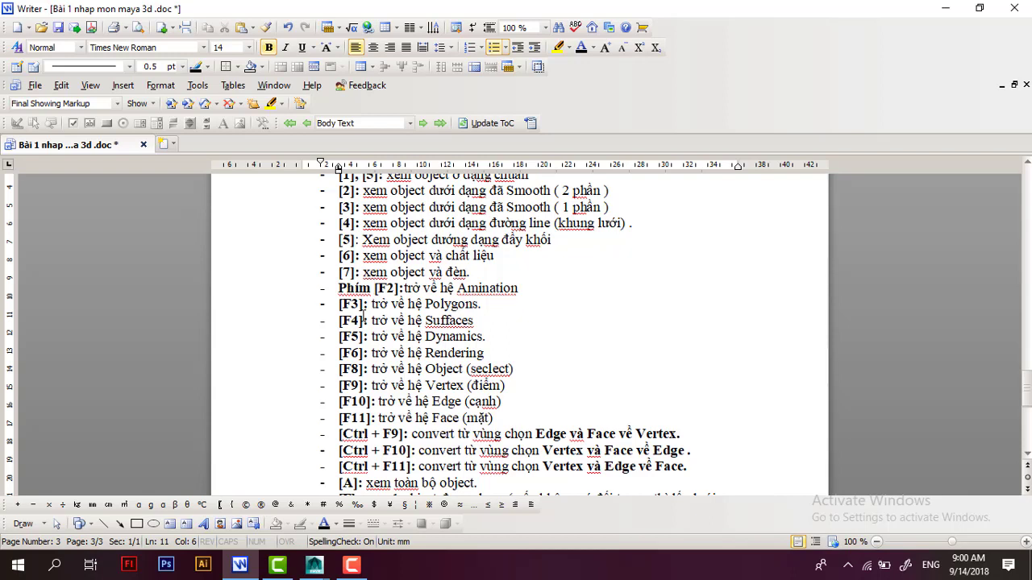
text(Fn)
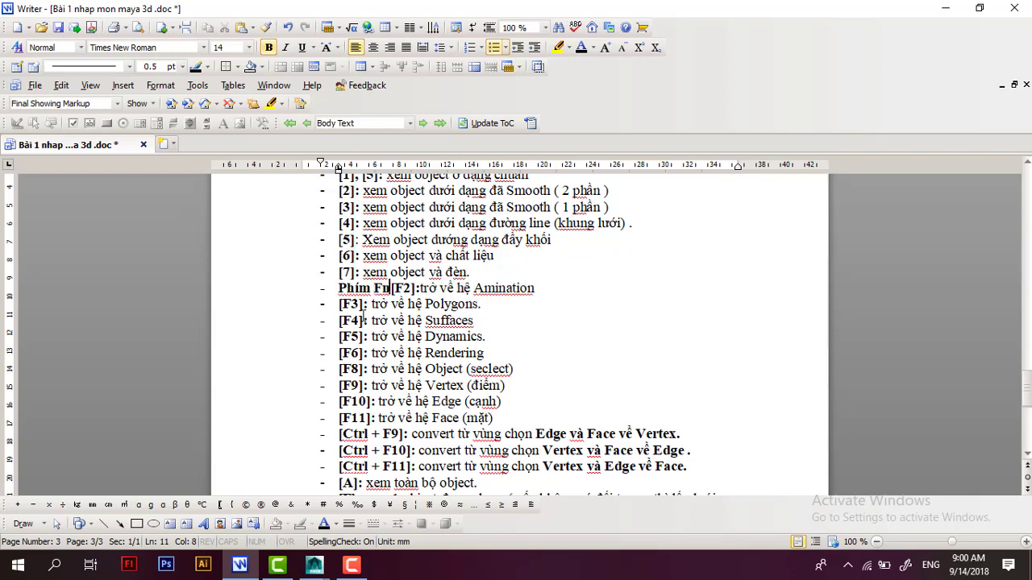
text( +)
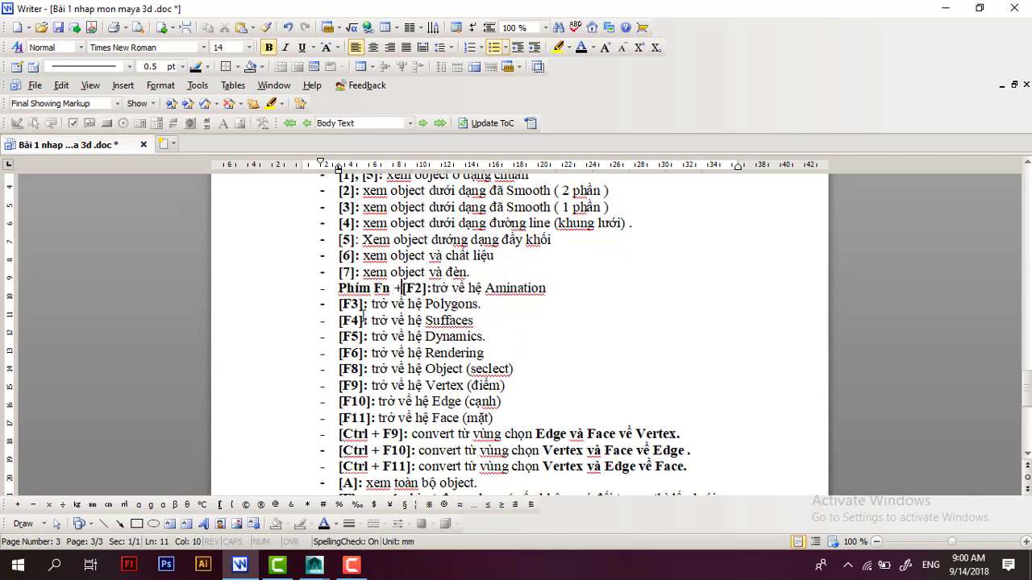
click(392, 304)
click(392, 288)
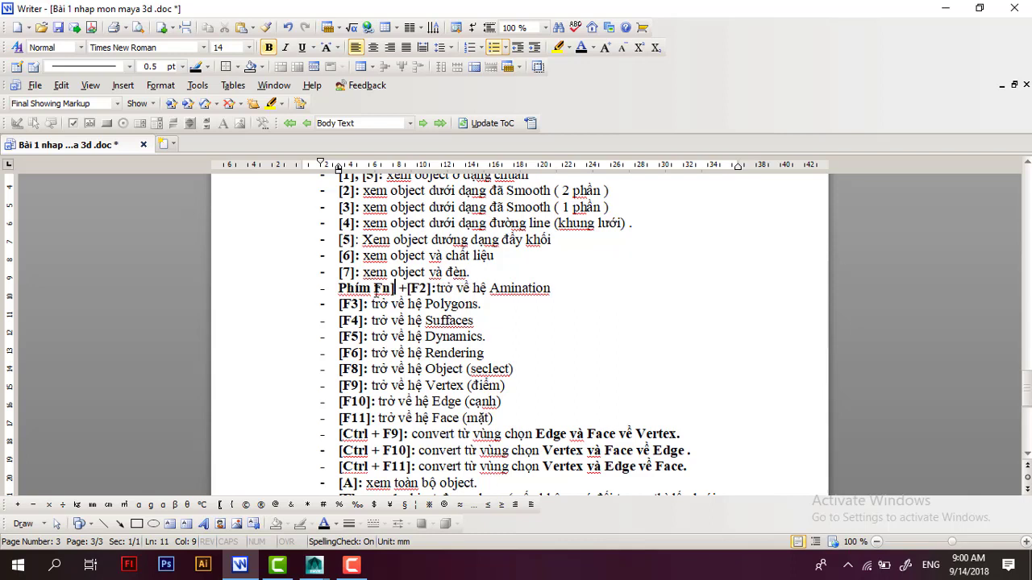
click(374, 289)
text([)
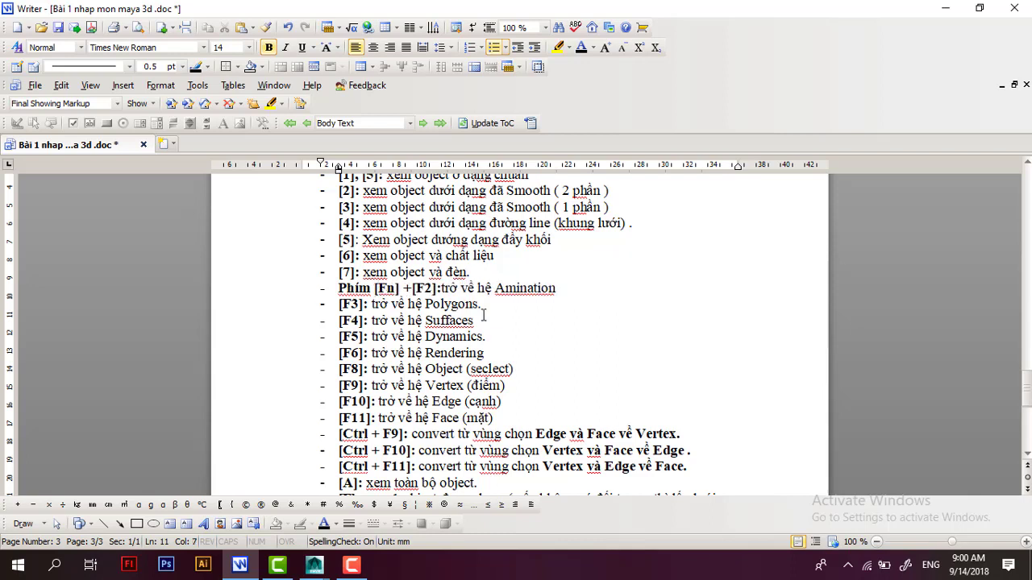
click(606, 290)
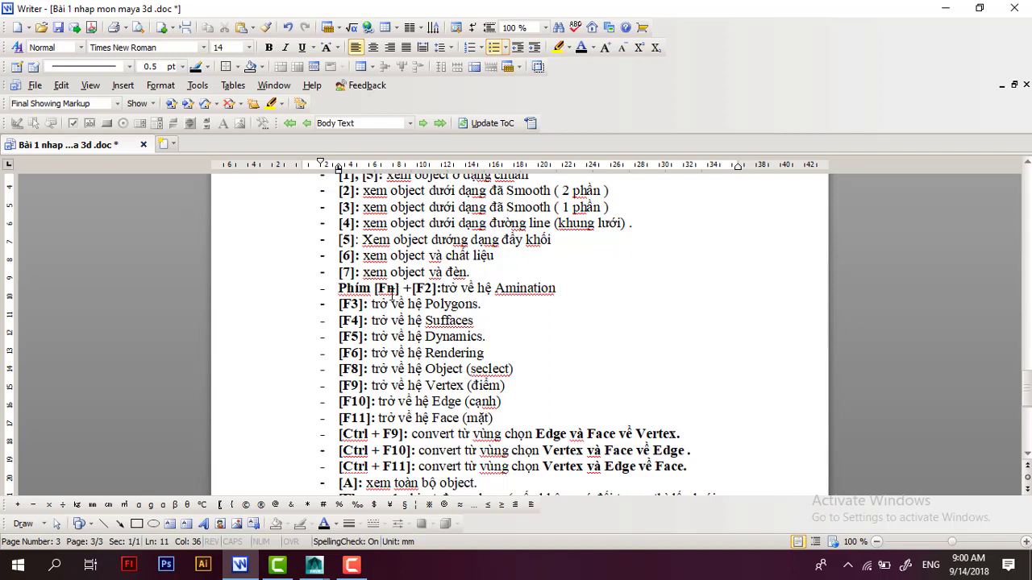
drag(399, 288, 339, 289)
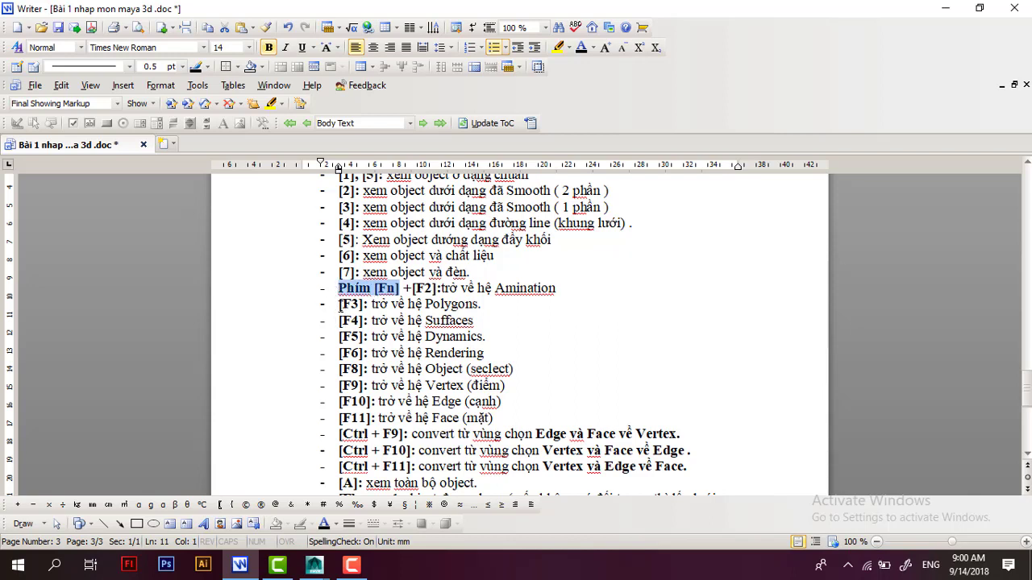
- Paste the 'Phím [Fn]' prefix plus '+' before the [F3], [F4], [F5] and [F6] lines
click(340, 304)
text(Phím [Fn])
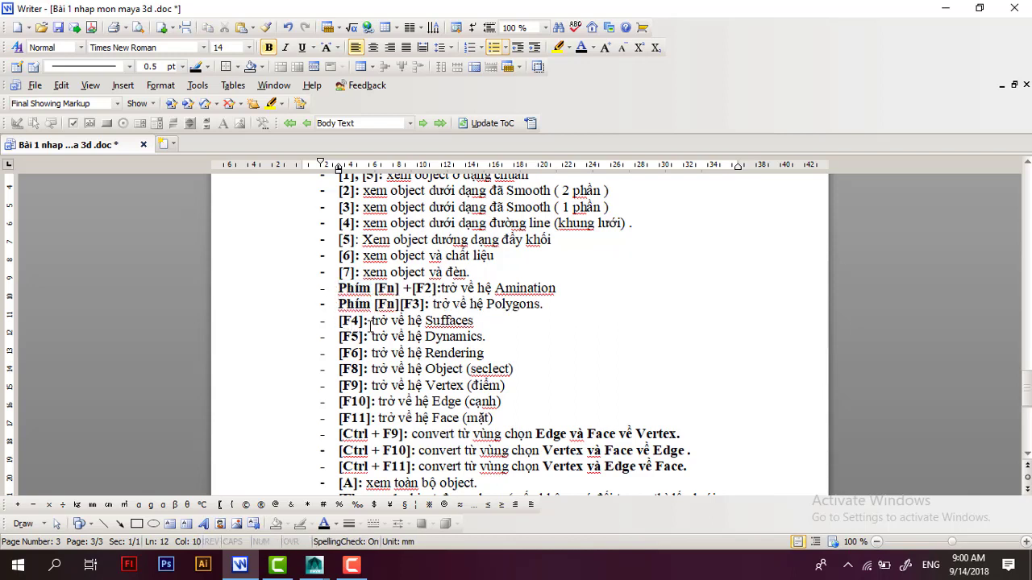
text(+)
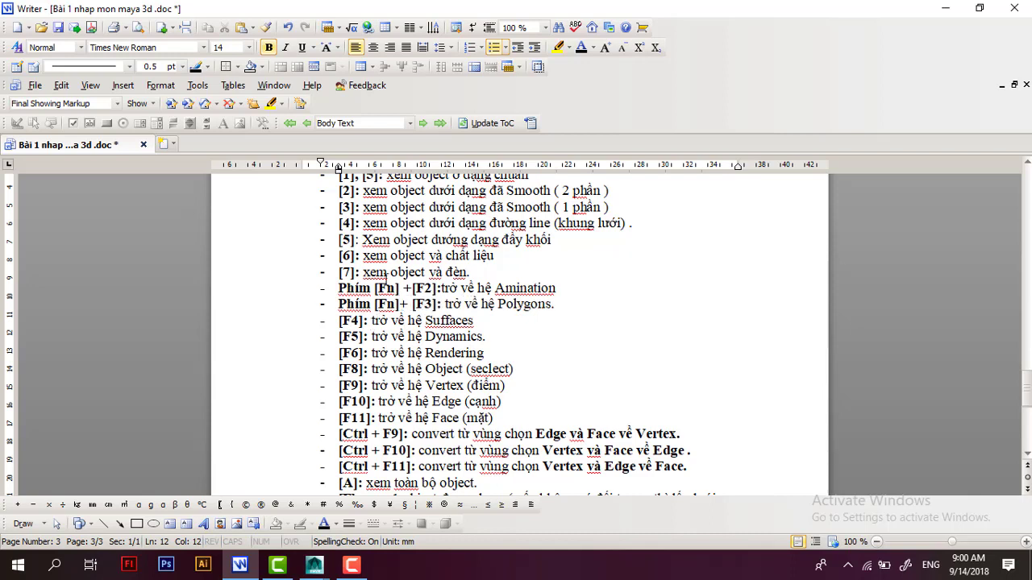
click(414, 288)
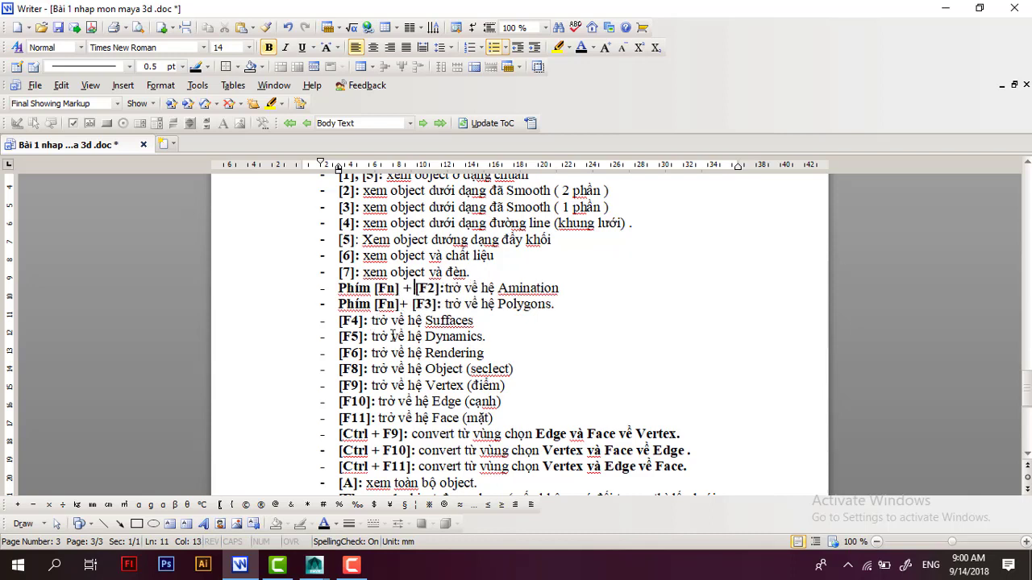
click(339, 321)
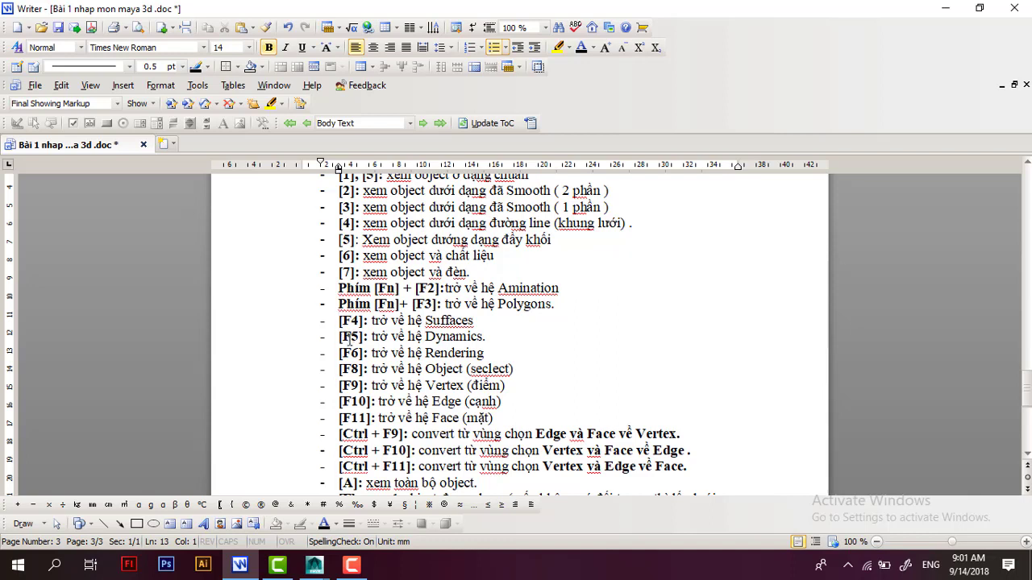
key(ctrl+v)
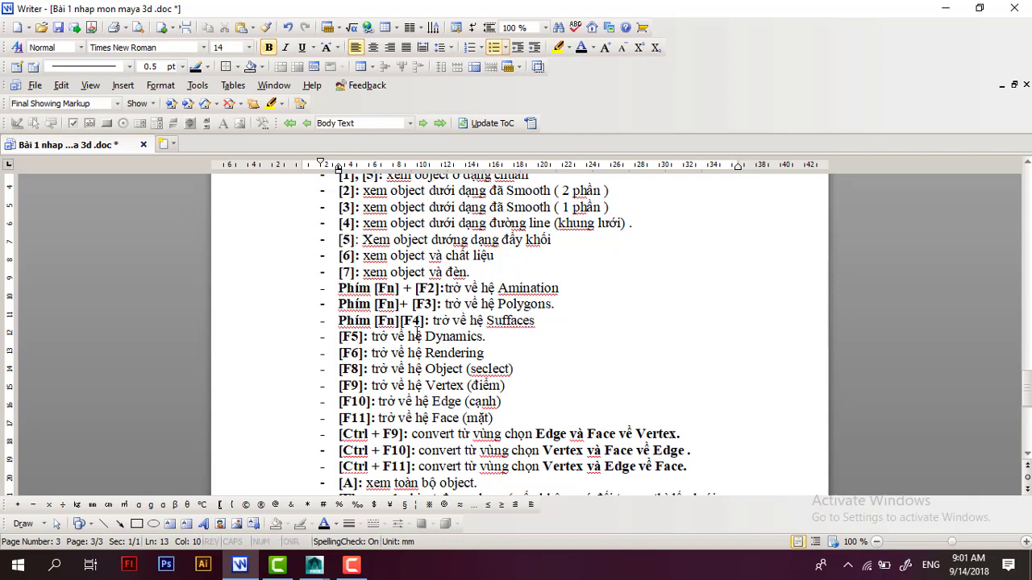
text(+)
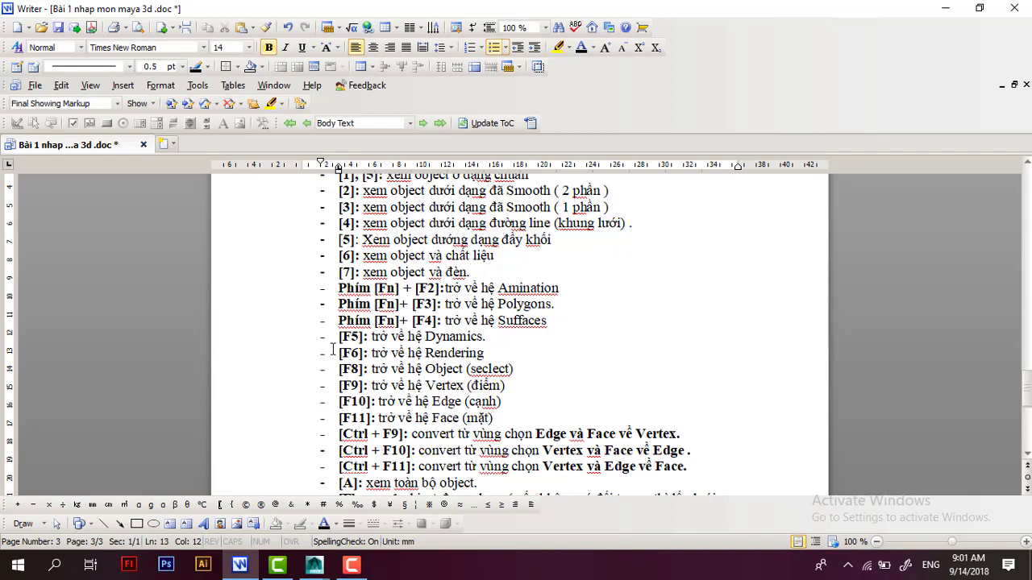
click(336, 342)
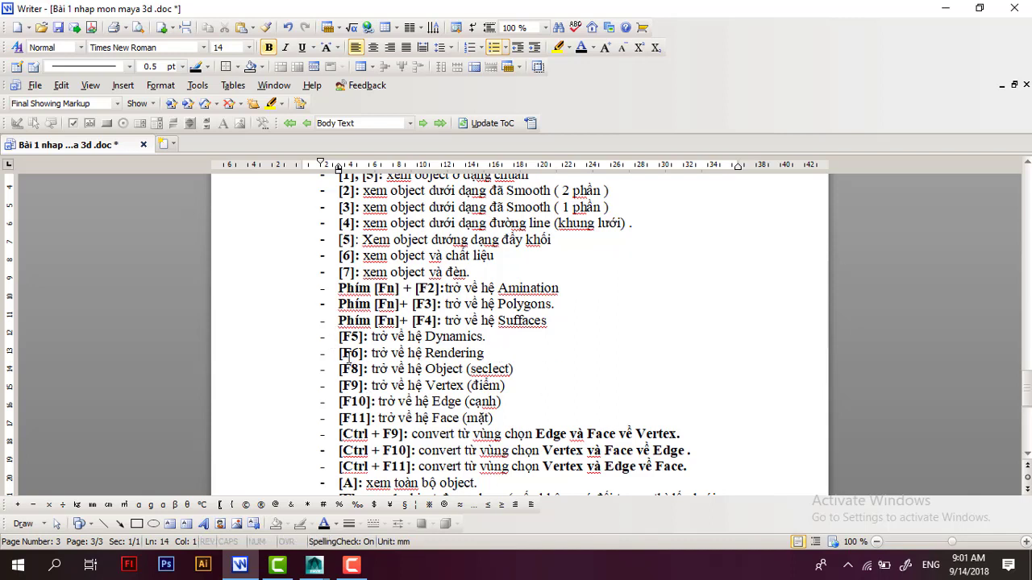
text(Phím [Fn])
text(+)
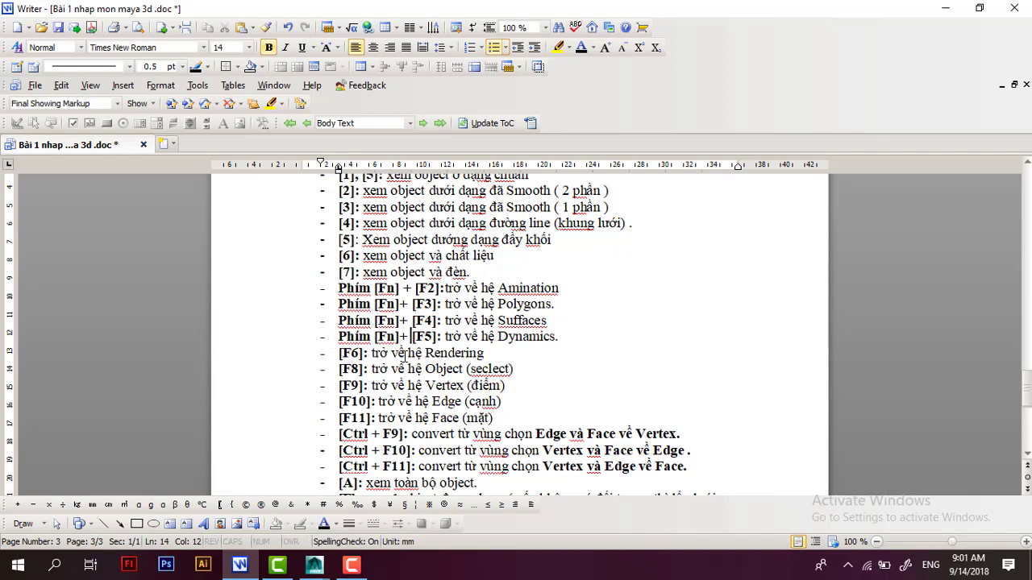
click(339, 354)
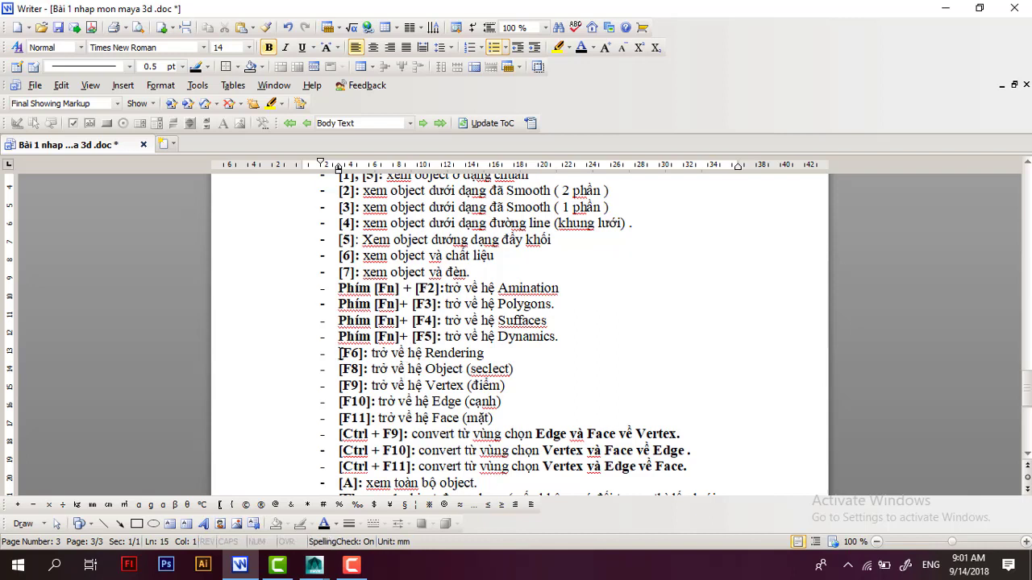
text(Phím [Fn])
text(+)
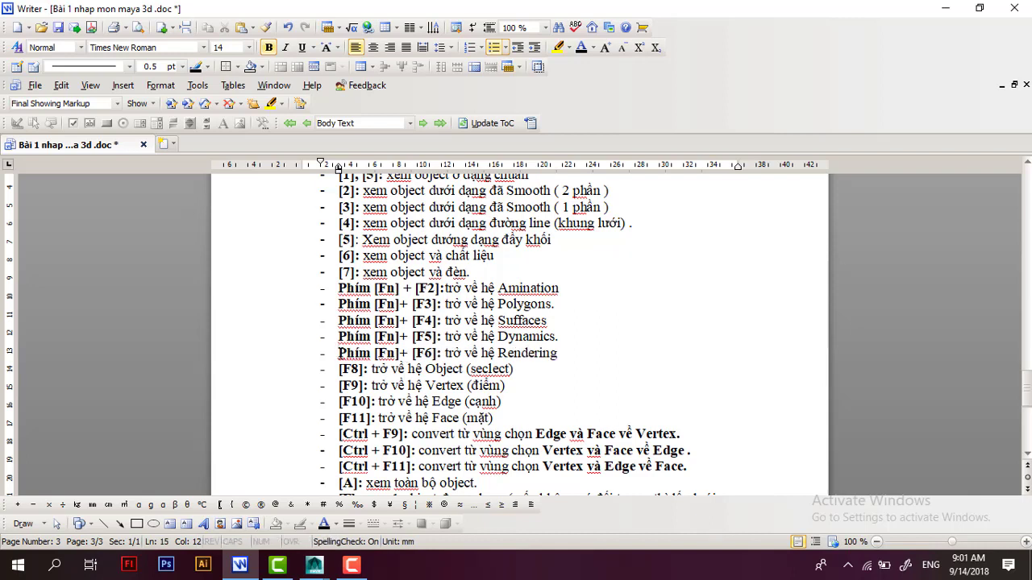
- Paste the 'Phím [Fn]' prefix plus '+' before the [F8], [F9] and [F10] lines
click(341, 370)
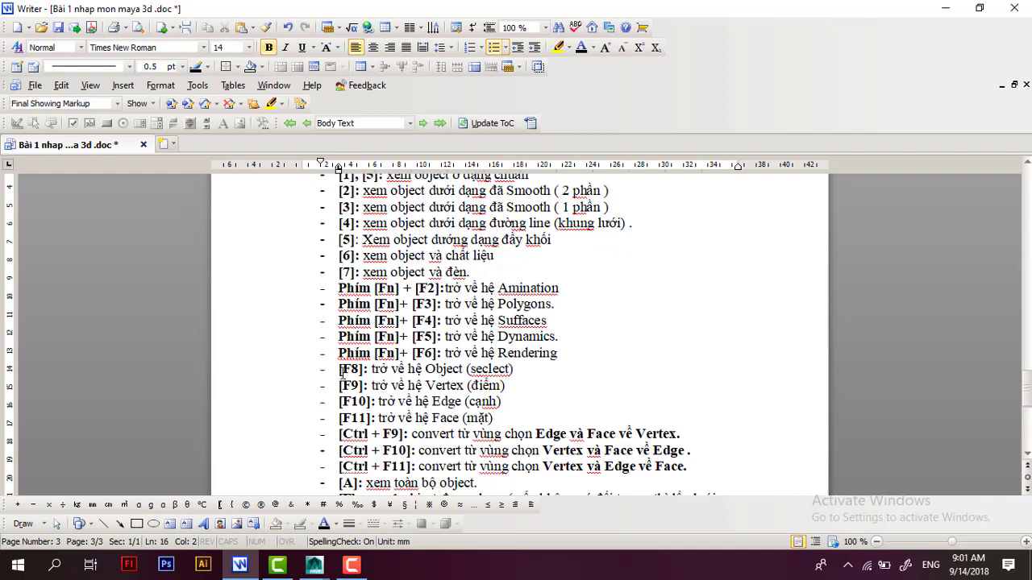
key(Home)
text(+)
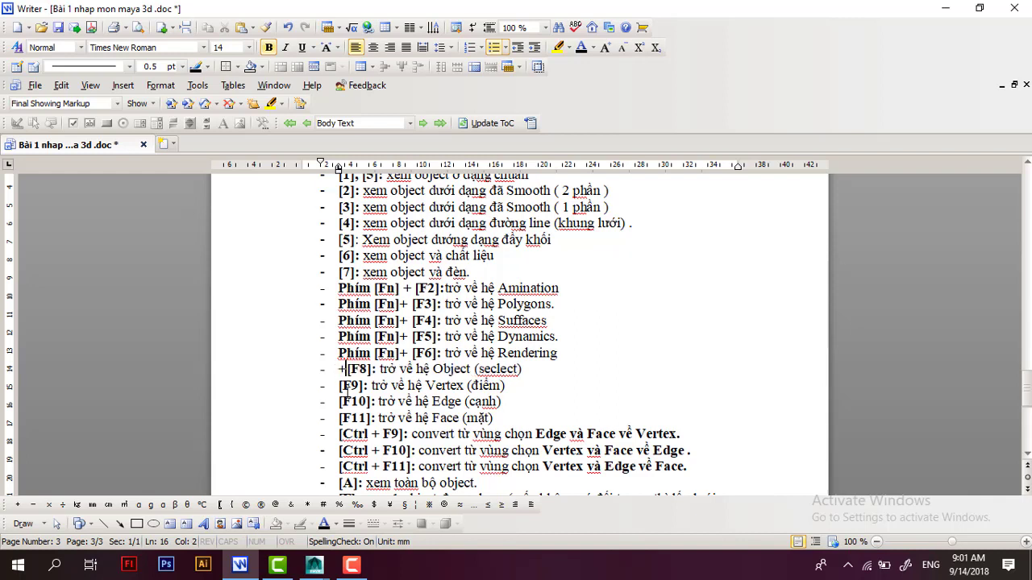
key(BackSpace)
text(Phím [Fn])
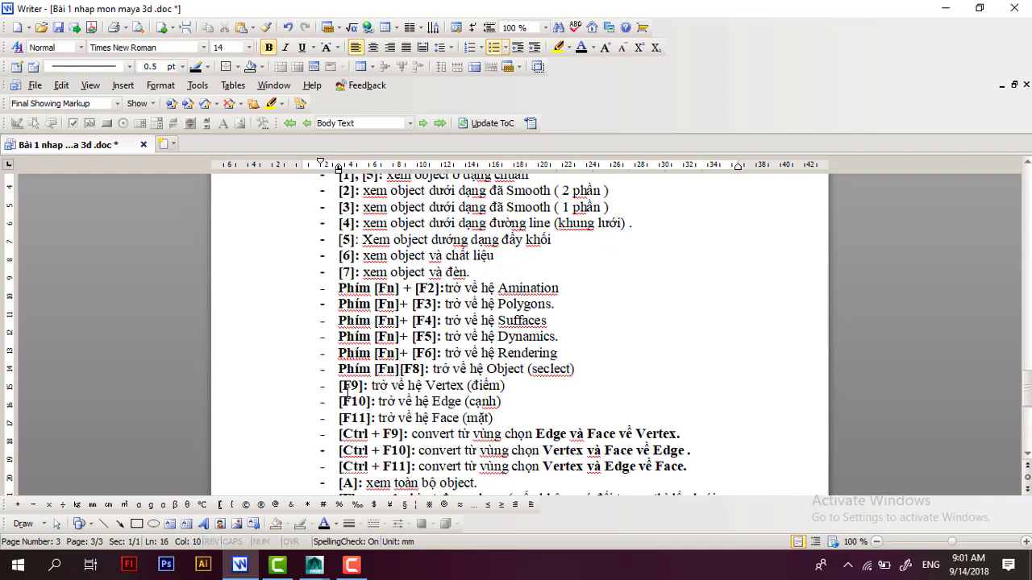
text(+)
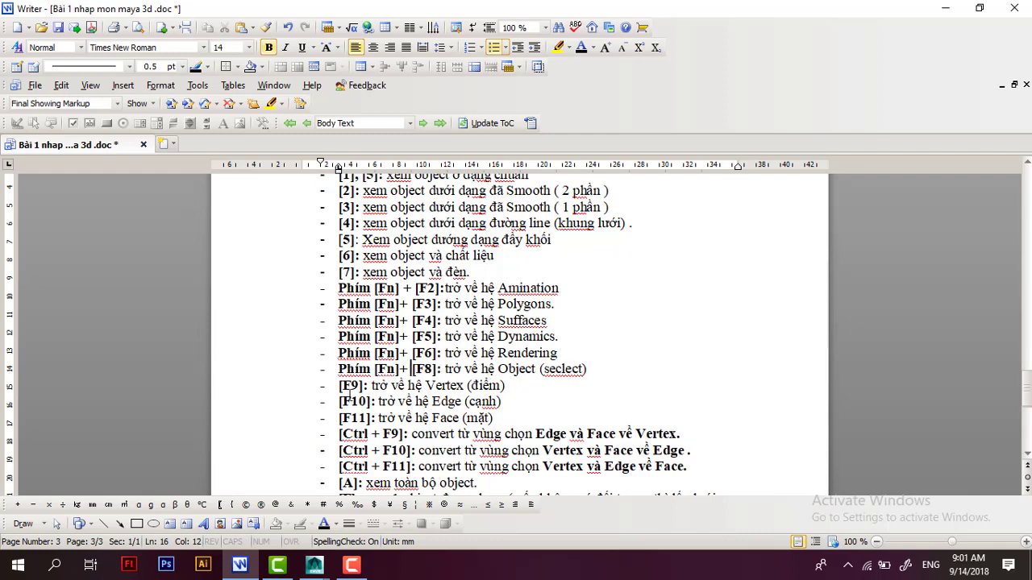
click(339, 392)
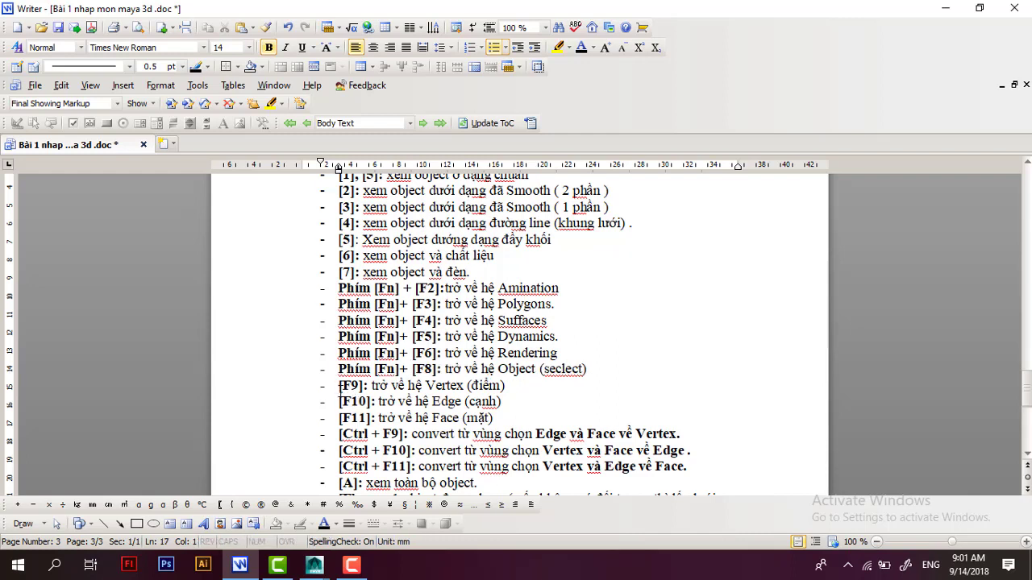
text(Phím [Fn])
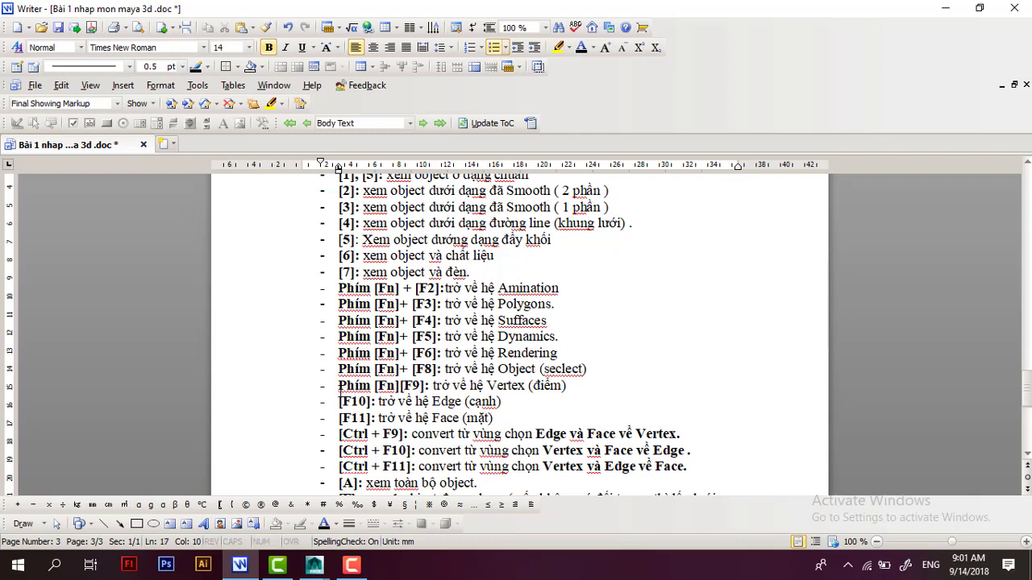
text(+)
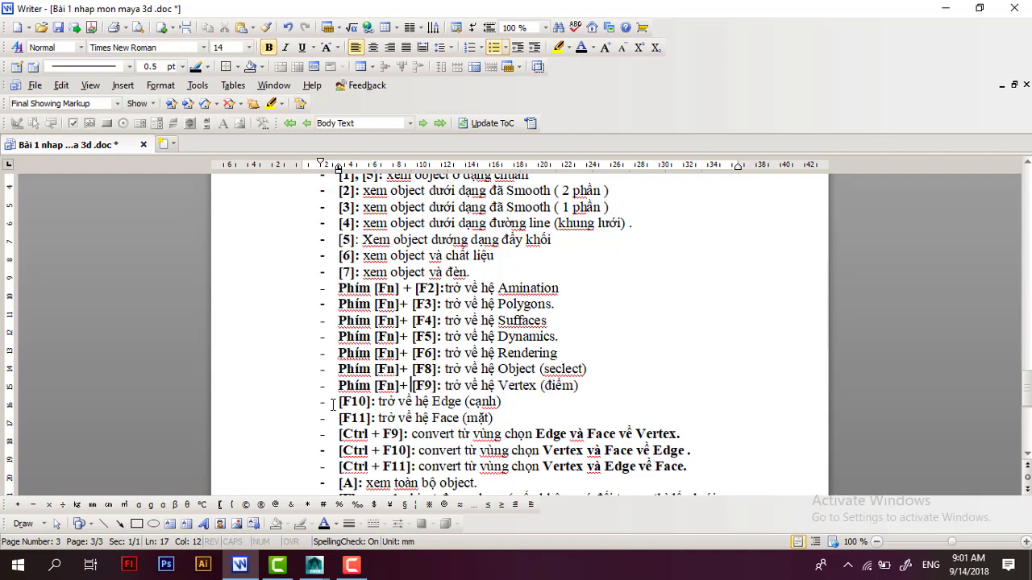
click(340, 402)
text(+)
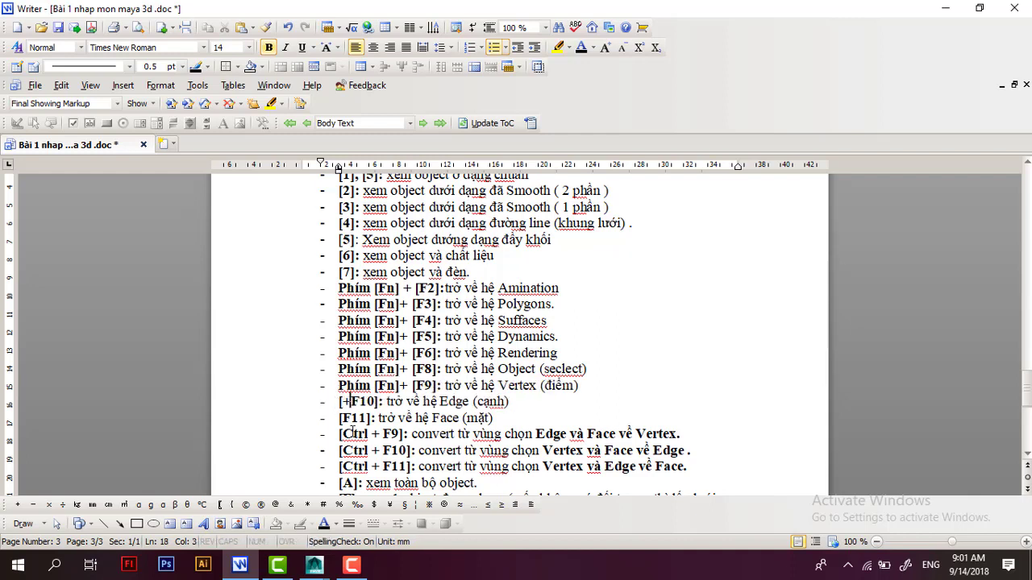
key(BackSpace)
key(BackSpace)
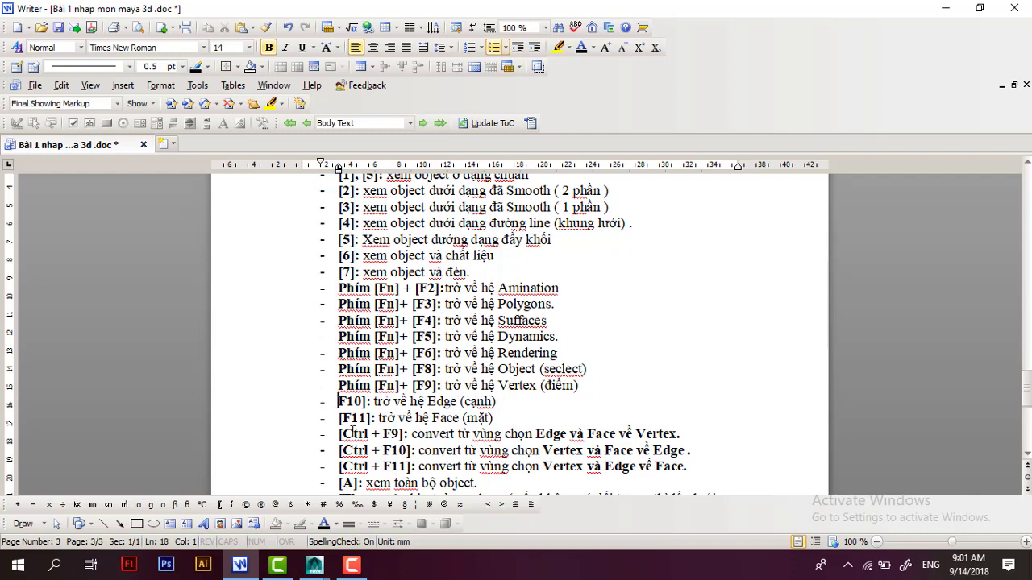
text(Phím [Fn])
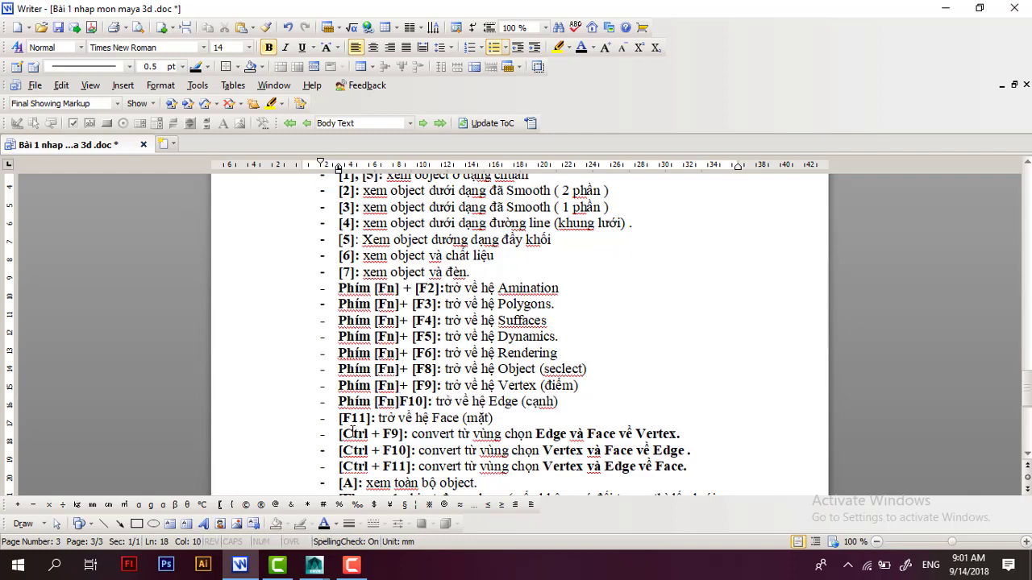
text(+ [)
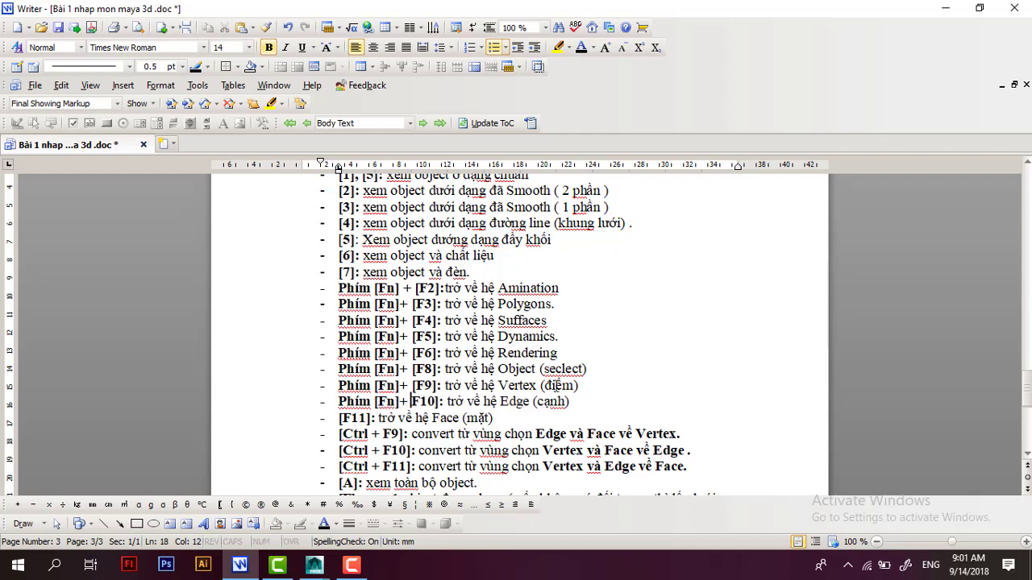
click(573, 369)
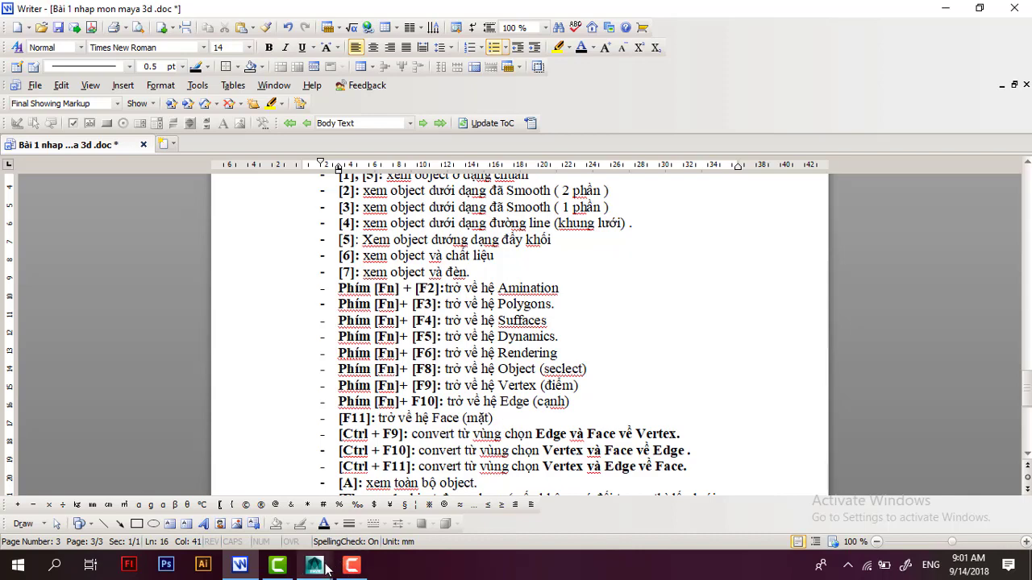
- Cycle Maya through the Polygons, Surfaces and Dynamics menu sets with F3–F5, ending on Polygons from the dropdown
mouse_move(314, 565)
click(383, 513)
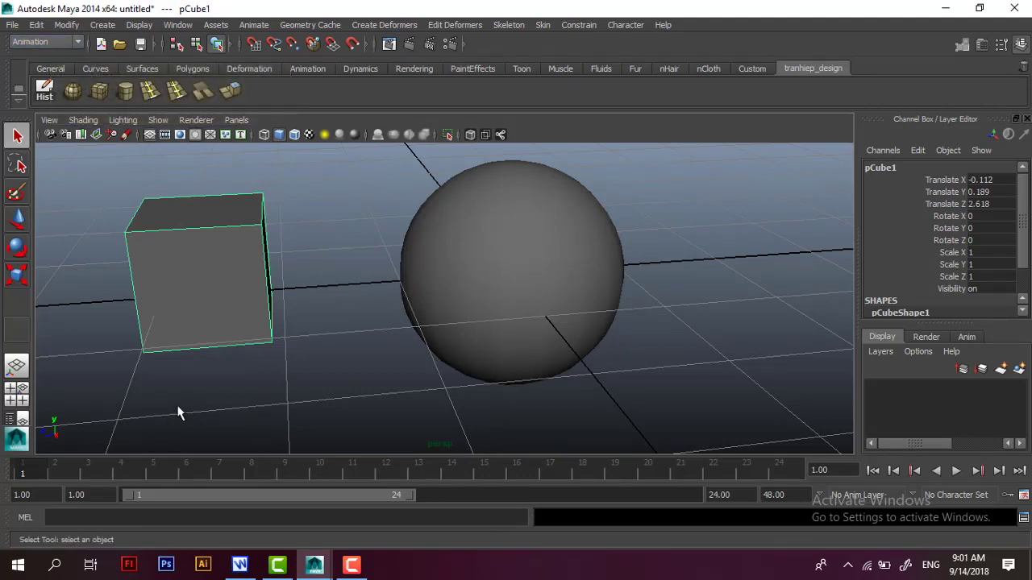
key(XF86AudioRaiseVolume)
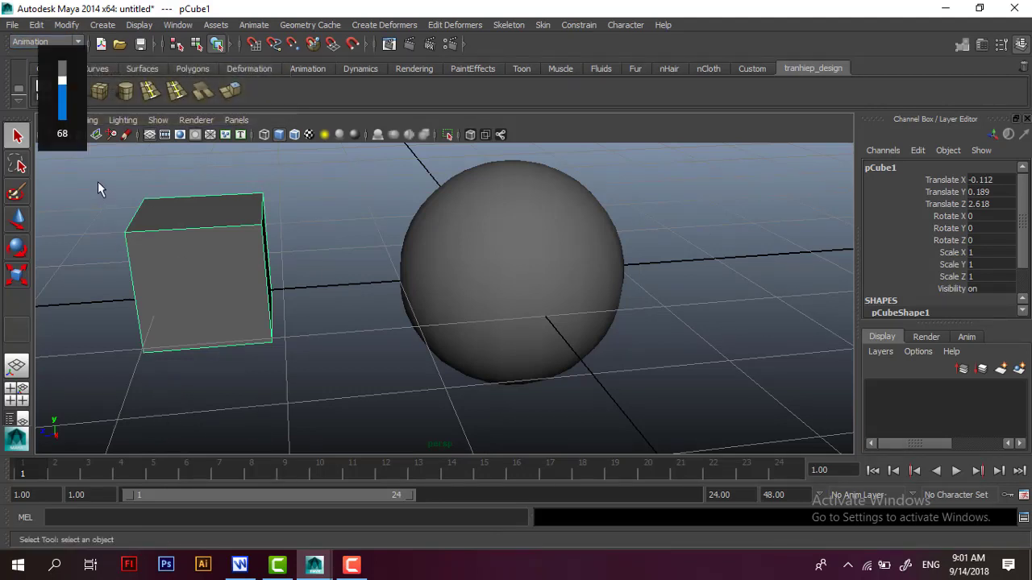
click(98, 180)
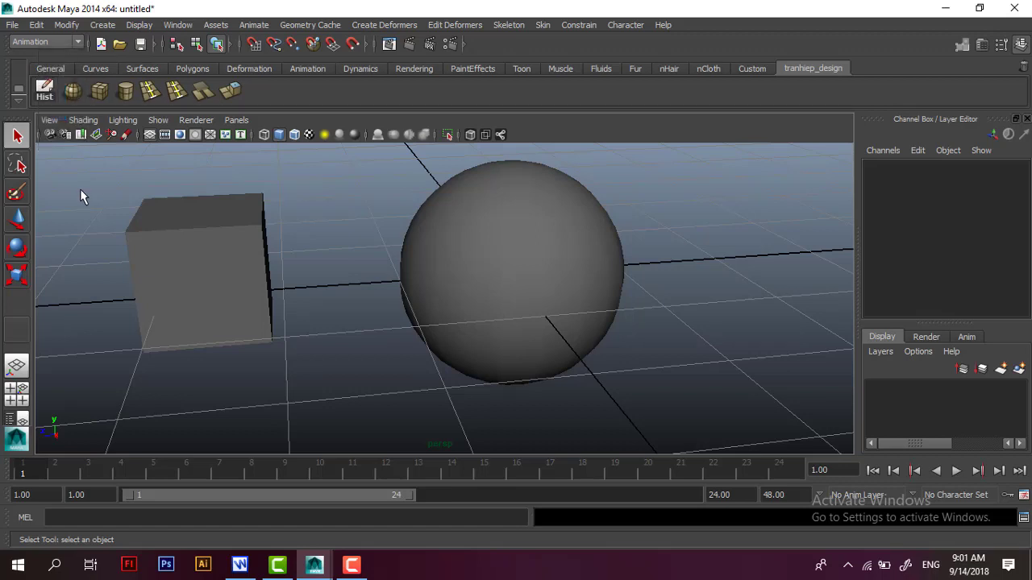
key(F3)
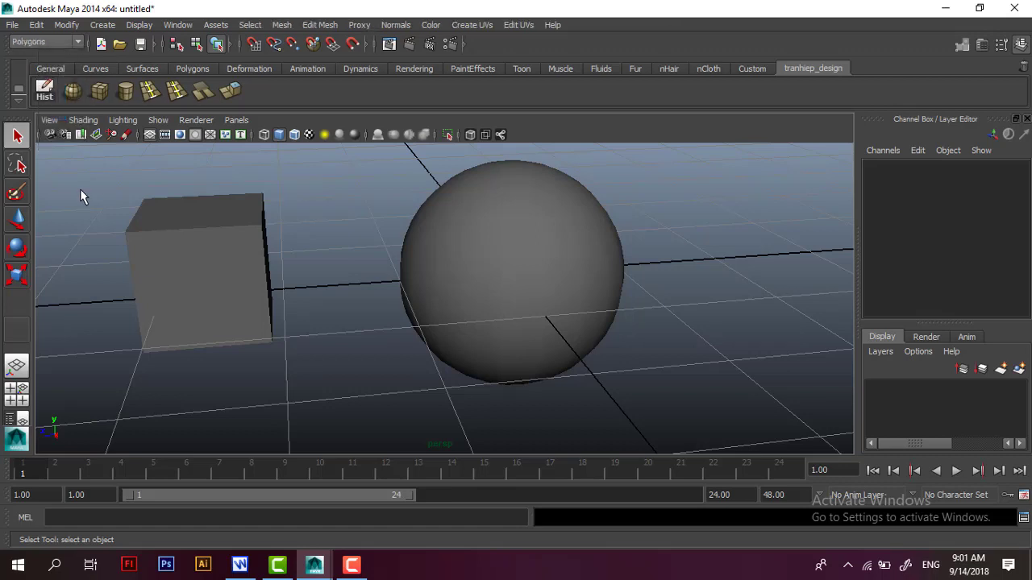
key(F4)
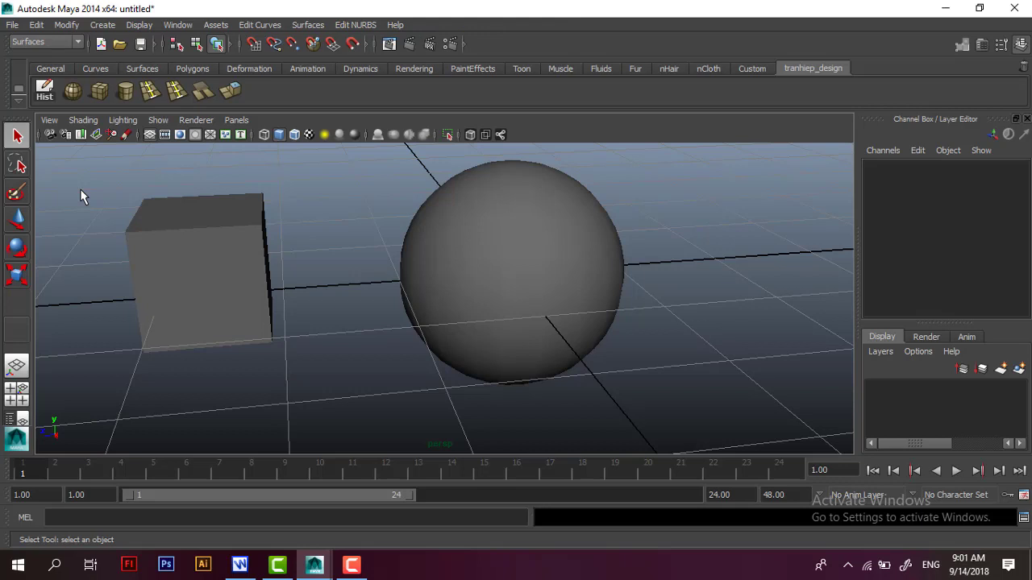
key(F5)
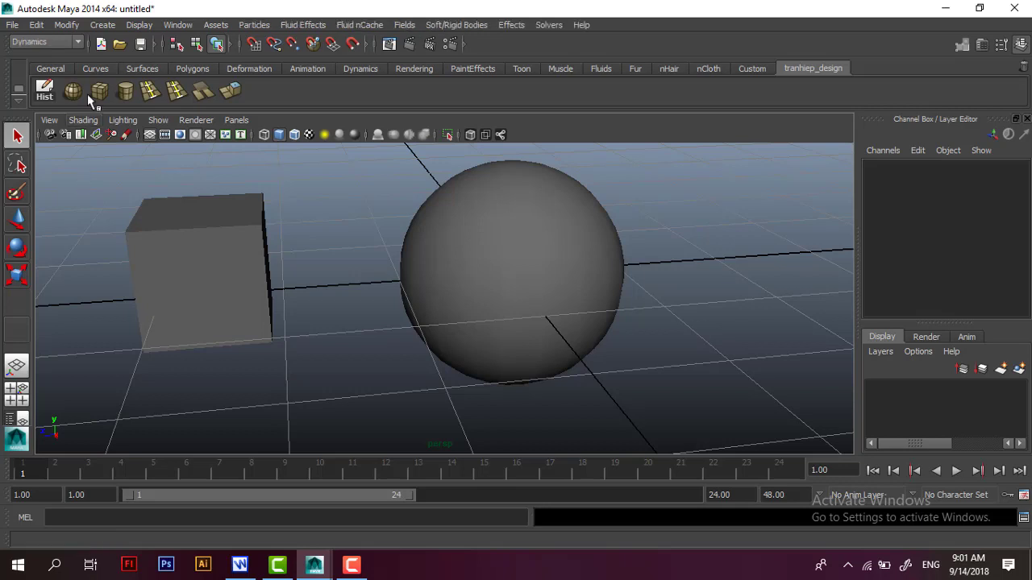
click(77, 42)
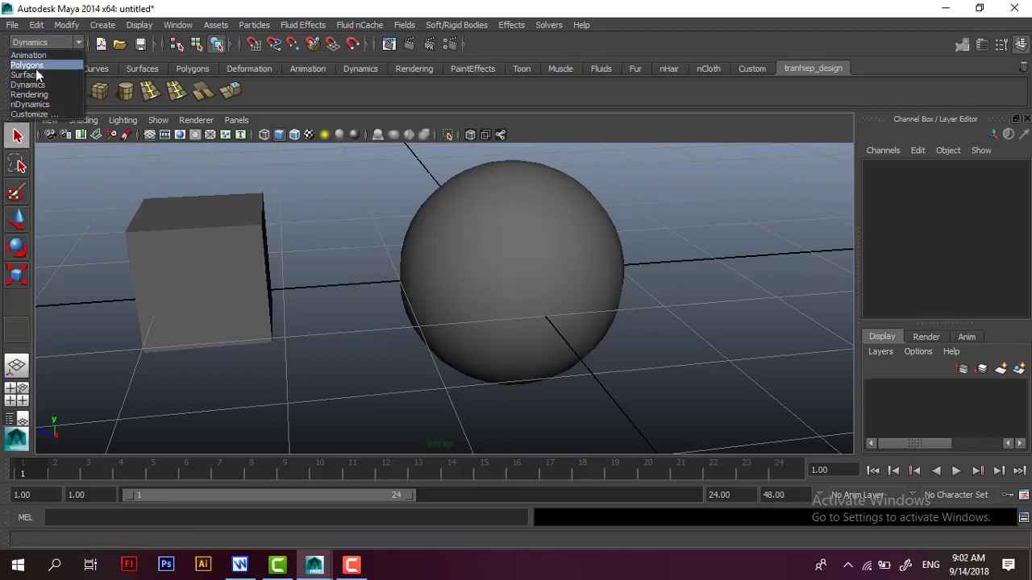
click(38, 64)
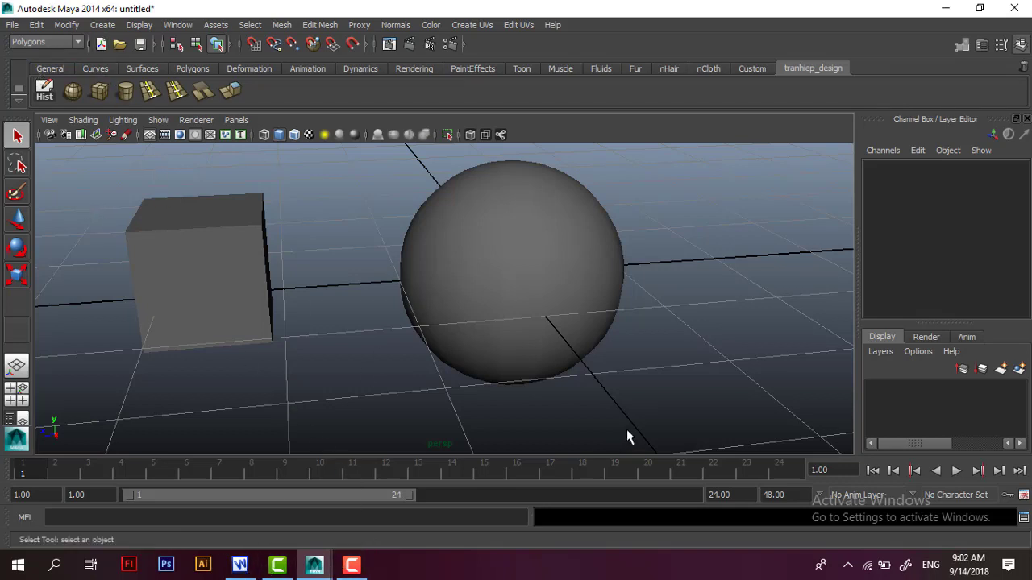
- Scroll the Writer notes to the [F11] face-mode line, highlight its description, then return to Maya
click(242, 567)
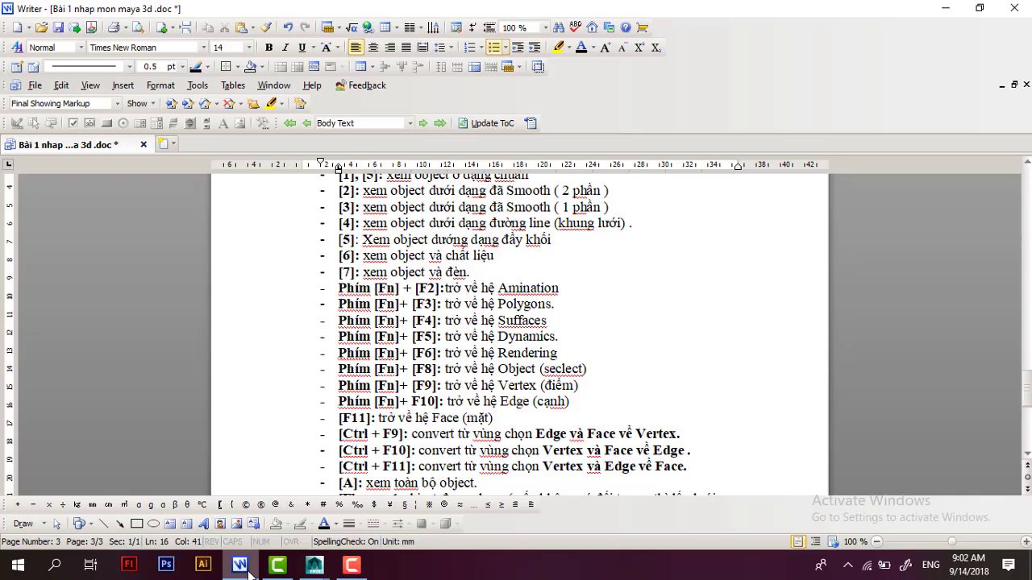
scroll(506, 310, down, 1)
scroll(468, 342, down, 1)
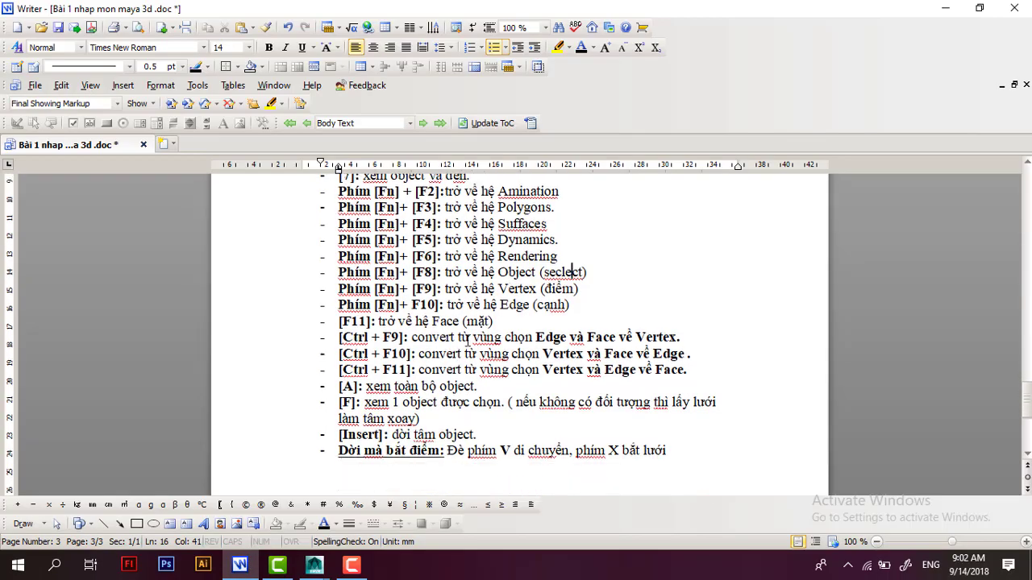
scroll(468, 340, down, 1)
click(500, 290)
scroll(376, 312, up, 2)
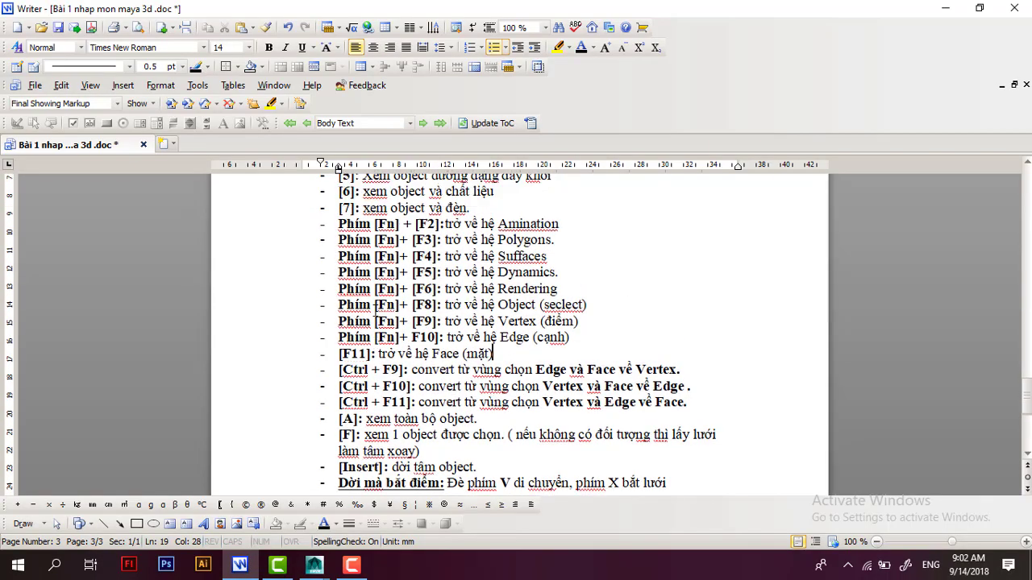
scroll(376, 311, down, 2)
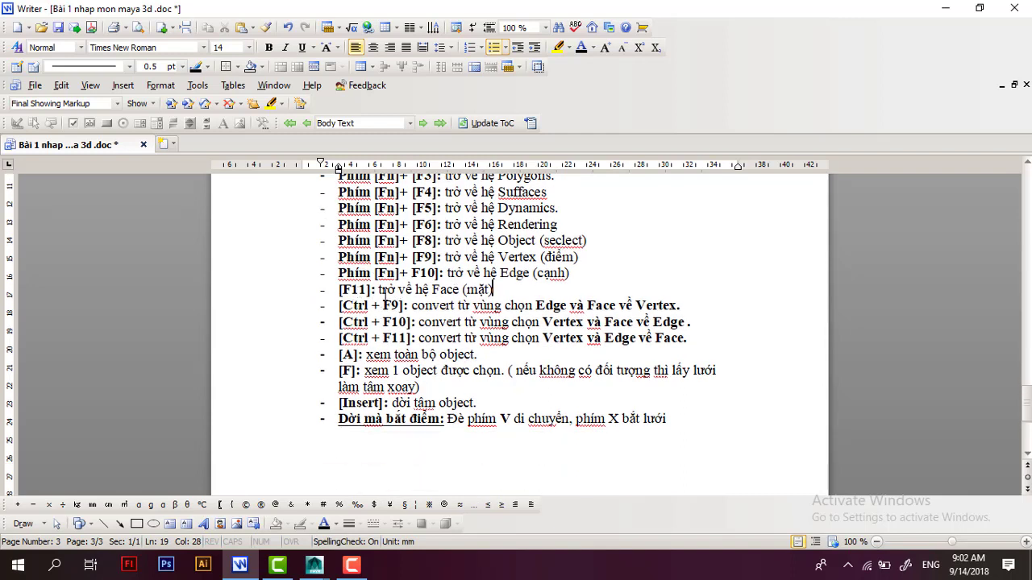
drag(380, 290, 493, 288)
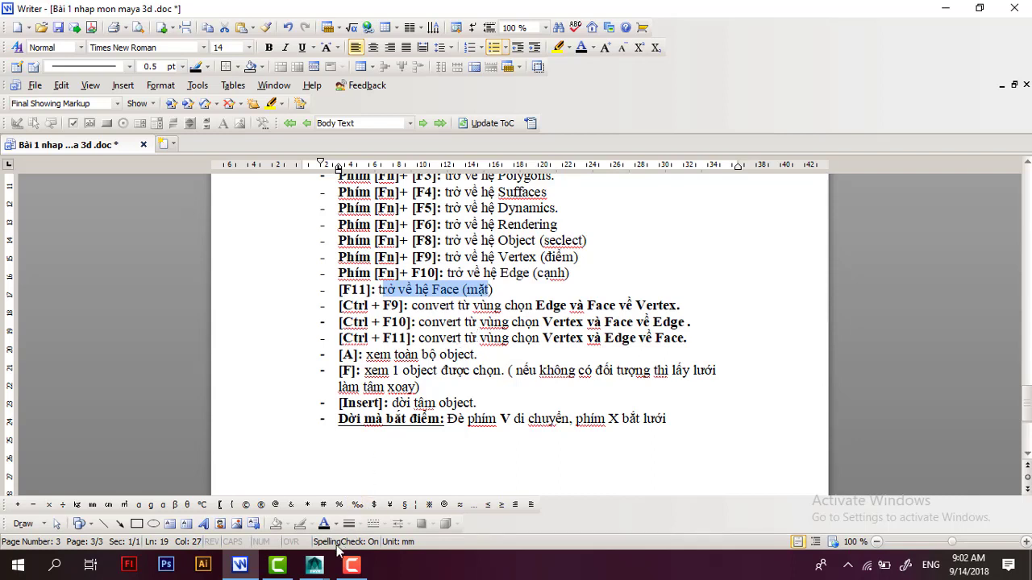
click(261, 536)
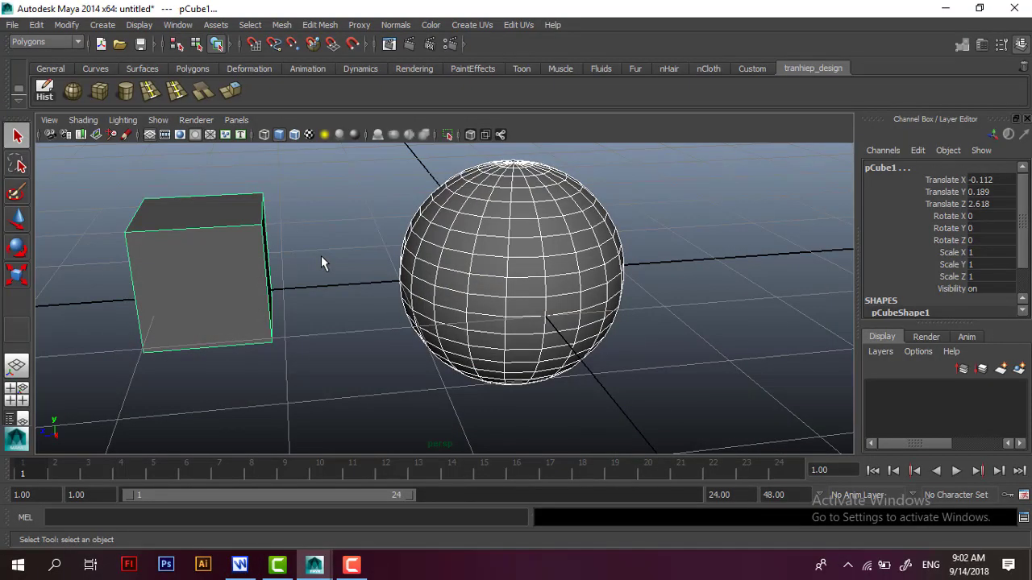
- Box-select blocks of sphere faces in F11 face mode, return to Object Mode, then switch to Writer
key(F11)
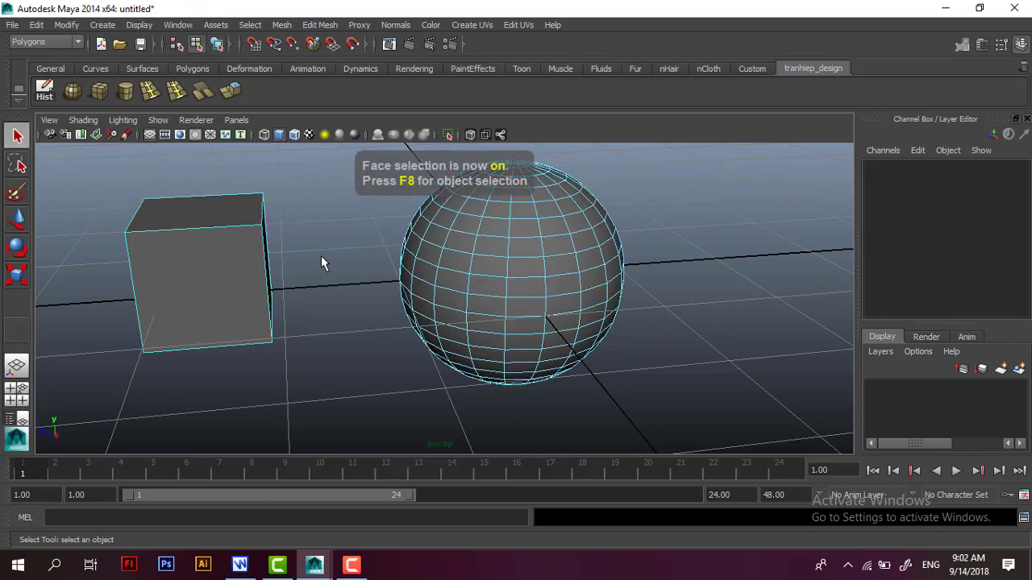
drag(395, 266, 532, 343)
right_click(507, 227)
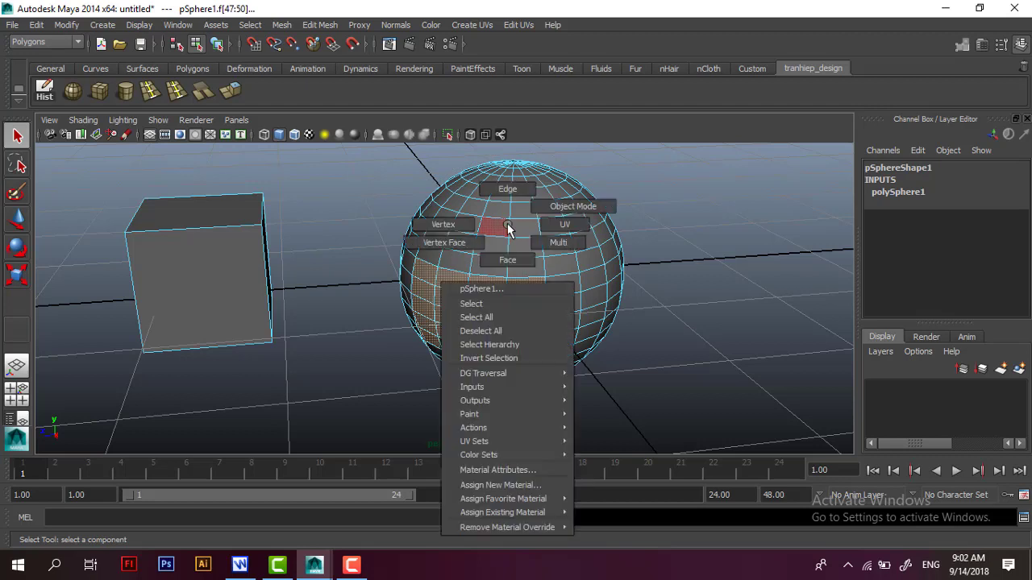
click(344, 231)
right_click(487, 256)
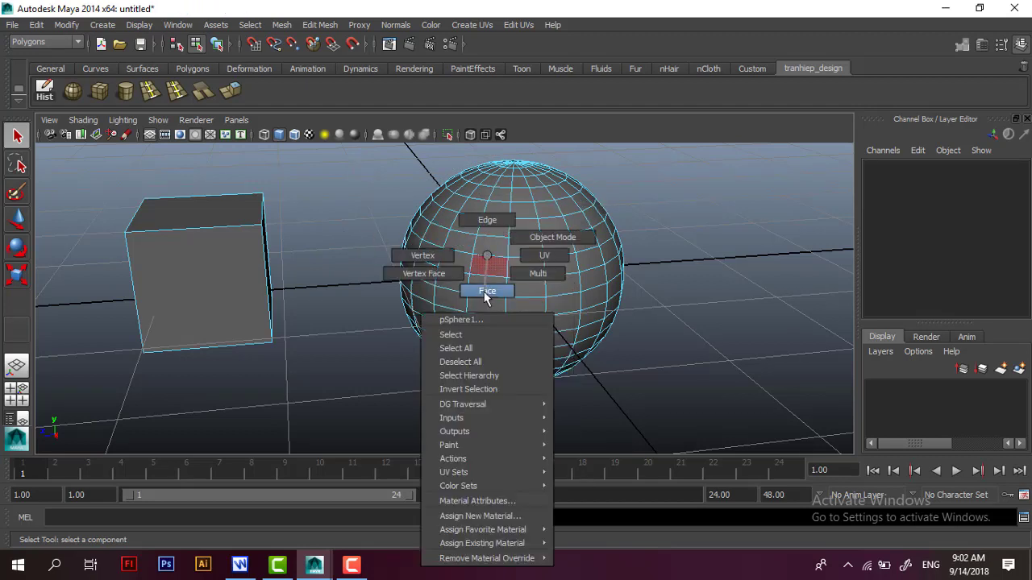
drag(413, 187, 538, 326)
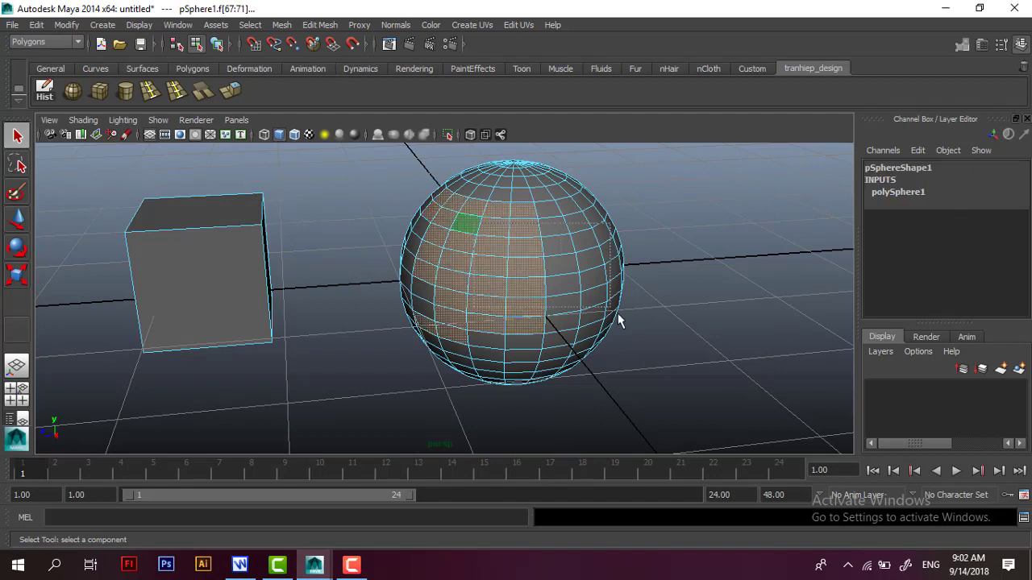
right_click(497, 271)
click(548, 245)
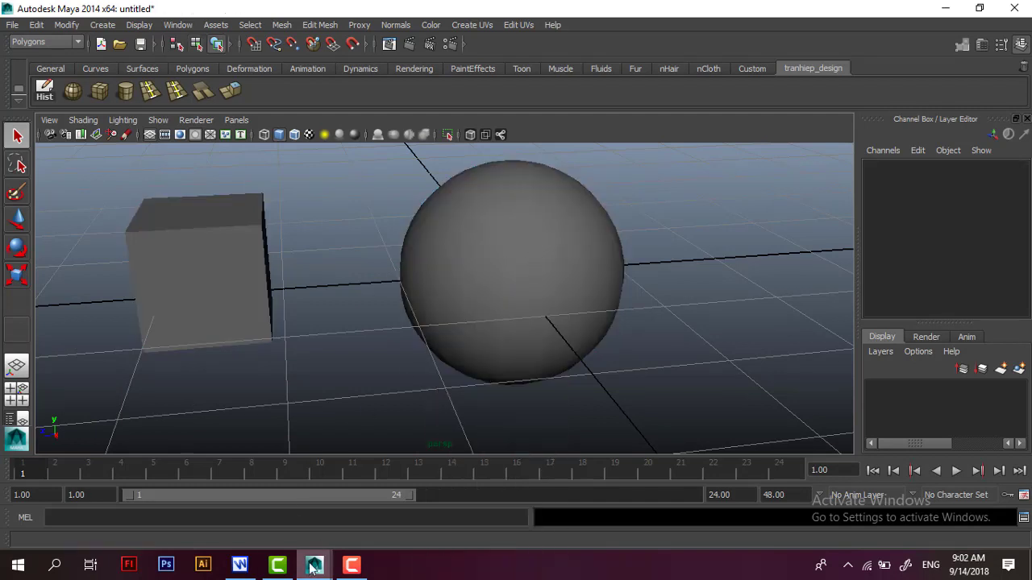
click(239, 564)
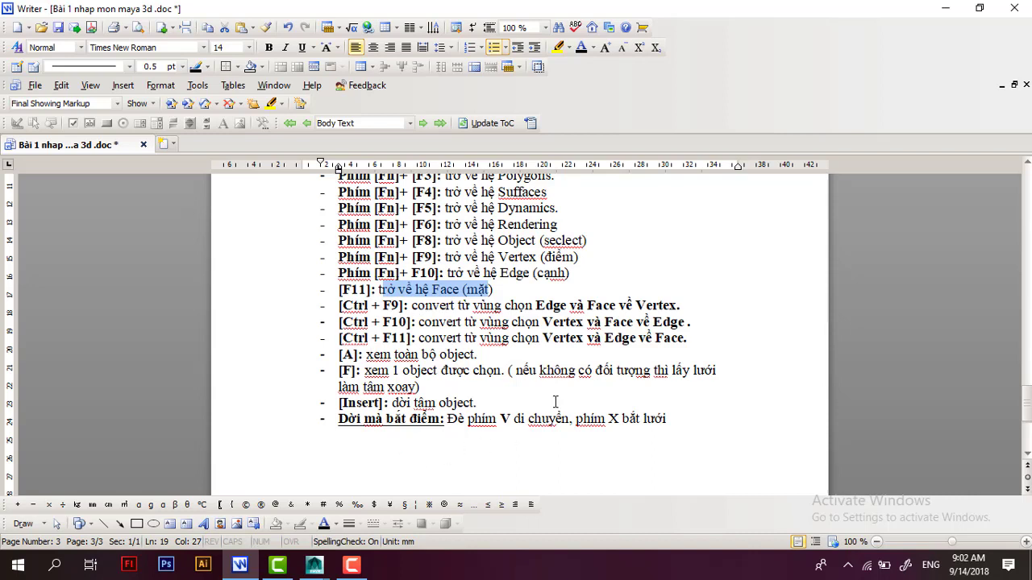
- Scroll through the Writer notes on pivots and snapping, then return to Maya and select the sphere
scroll(555, 402, down, 1)
scroll(555, 401, down, 1)
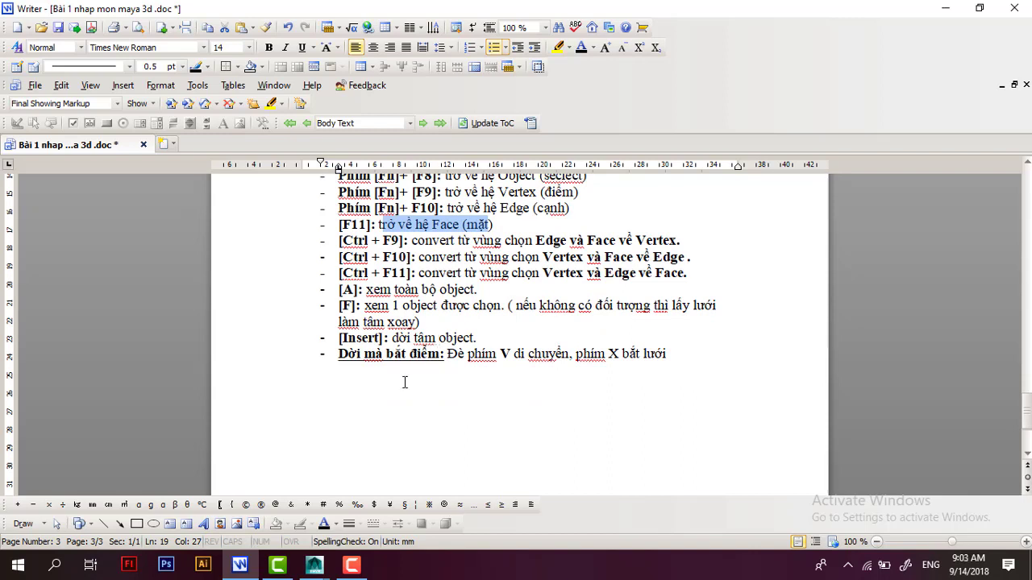
scroll(426, 382, down, 2)
scroll(448, 405, down, 1)
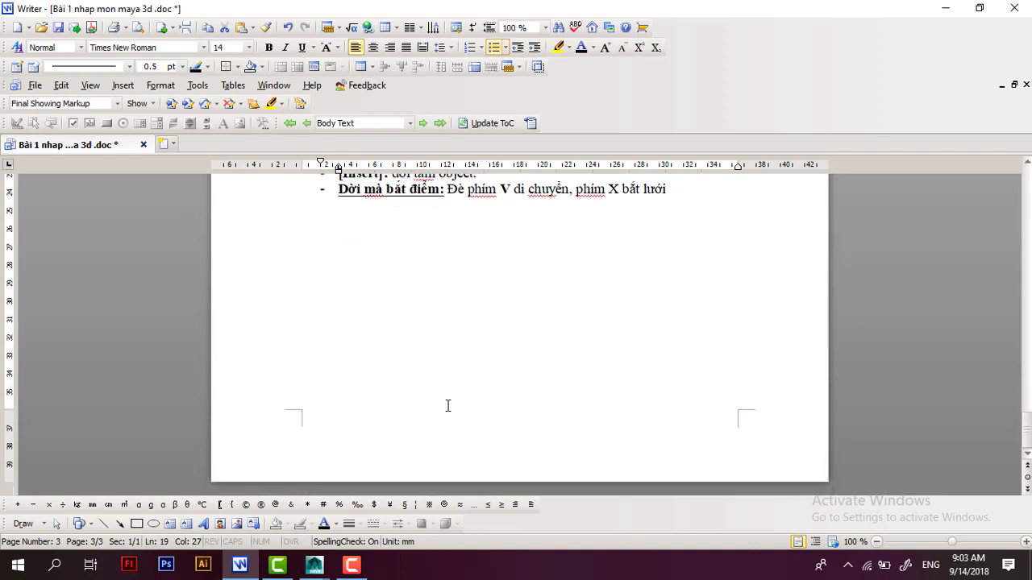
scroll(452, 408, up, 3)
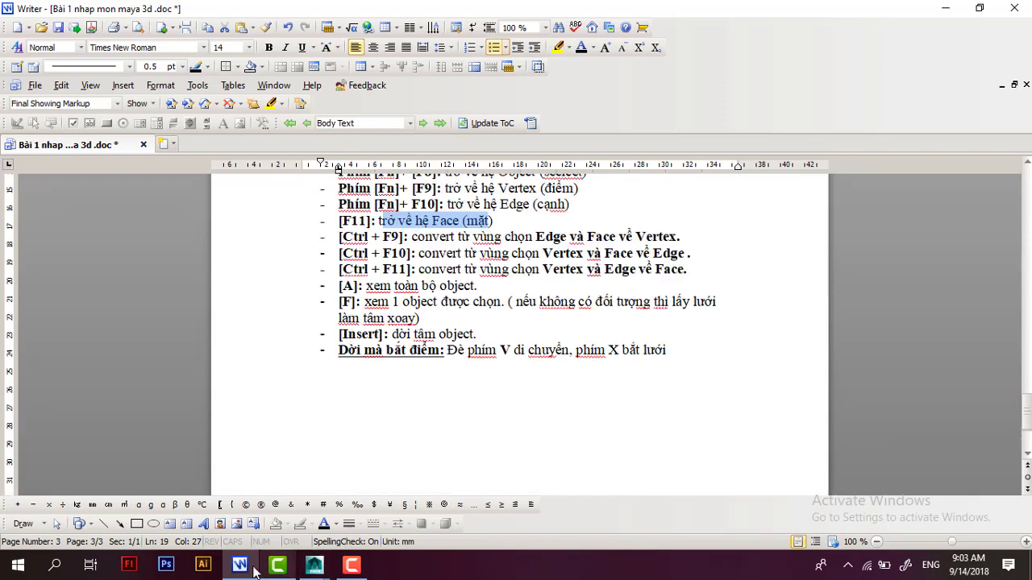
click(314, 566)
click(505, 300)
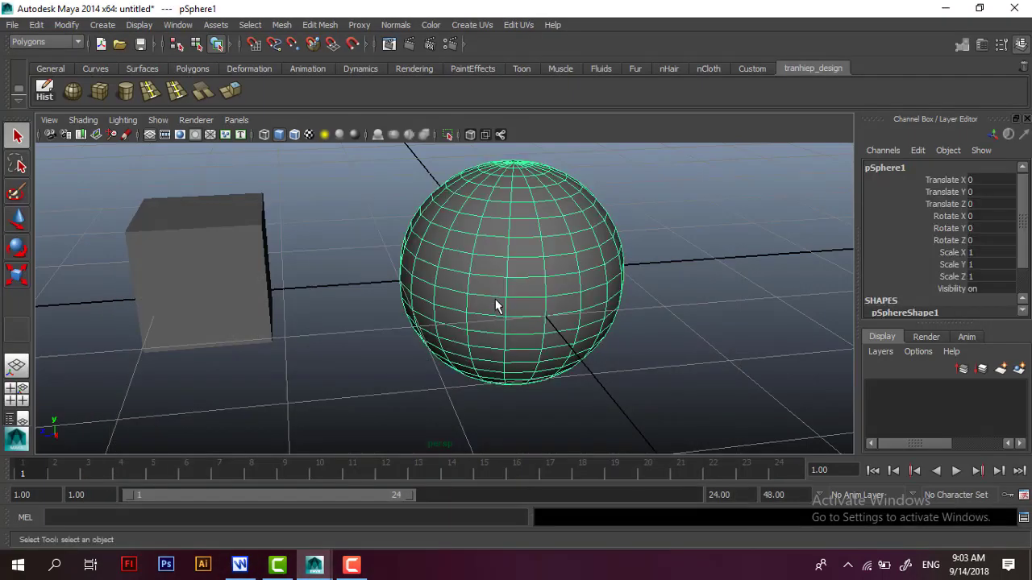
- Move the sphere's pivot beside the cube using Insert, and rotate the sphere around it
click(17, 218)
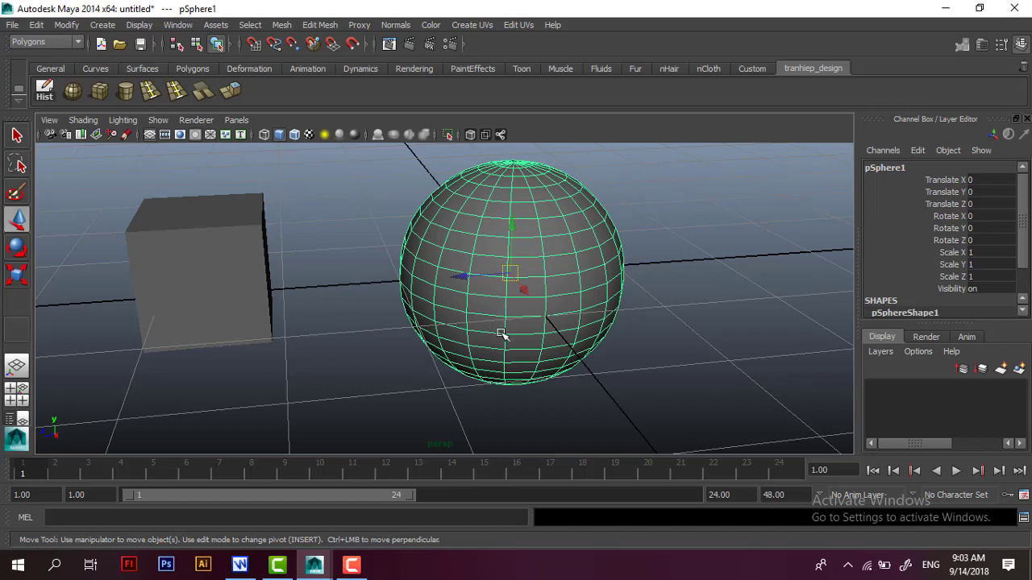
key(Insert)
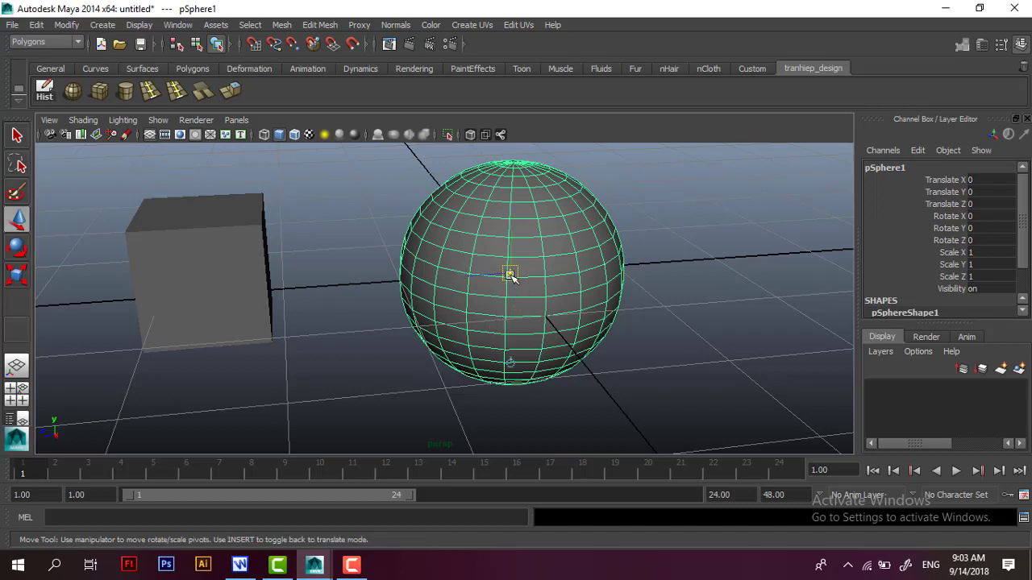
drag(511, 275, 326, 260)
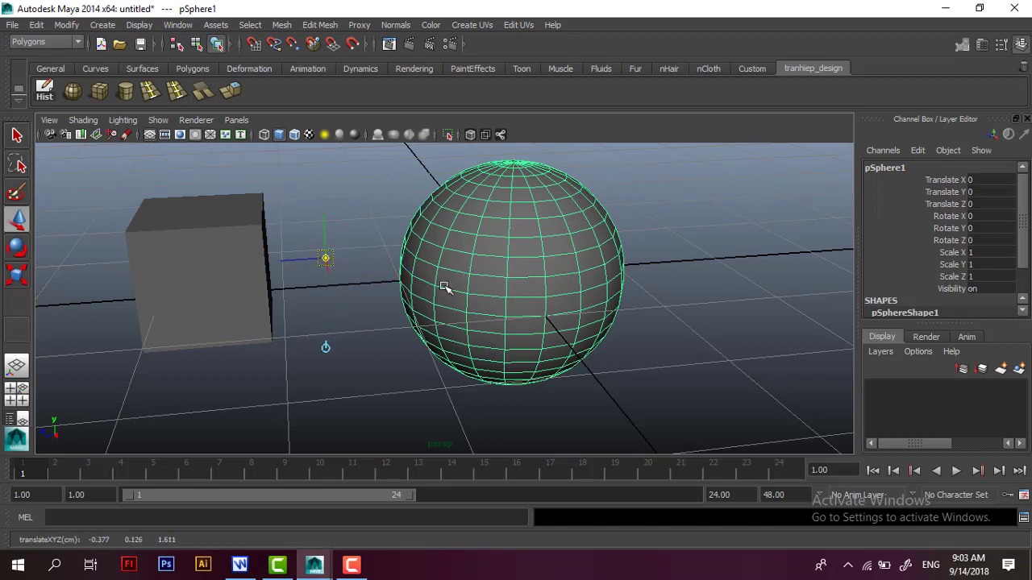
key(e)
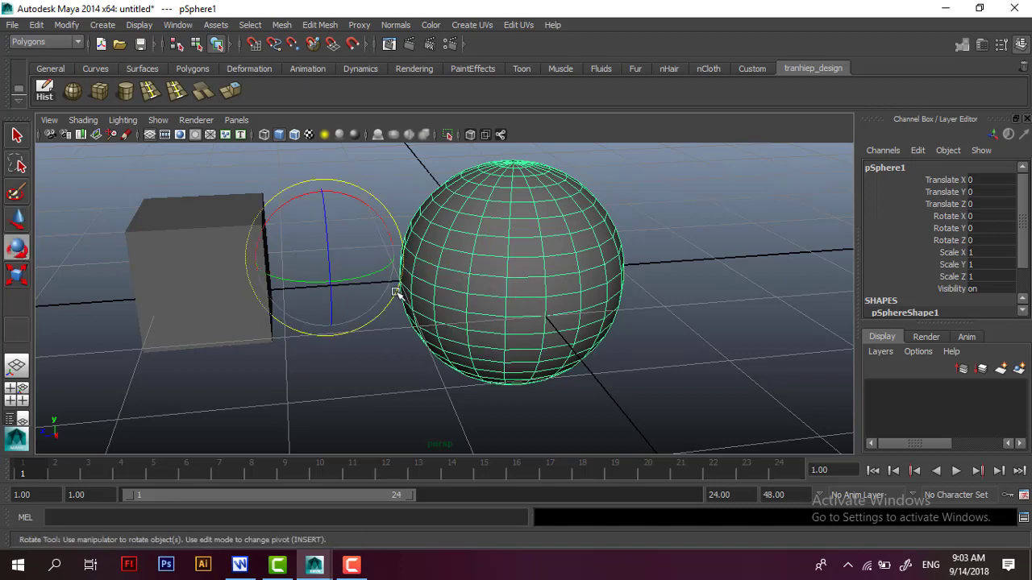
mouse_move(396, 292)
mouse_down()
mouse_move(383, 290)
mouse_move(369, 327)
mouse_move(161, 267)
mouse_move(424, 233)
mouse_move(473, 344)
mouse_move(491, 309)
mouse_up()
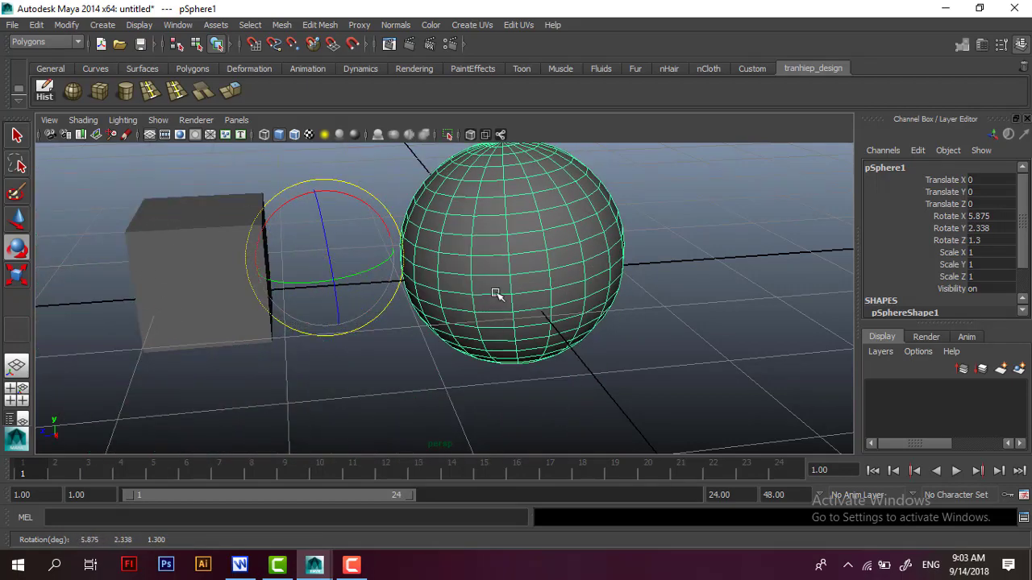
- Return the pivot to the sphere's centre, move the sphere, then re-enter pivot-edit mode
click(18, 216)
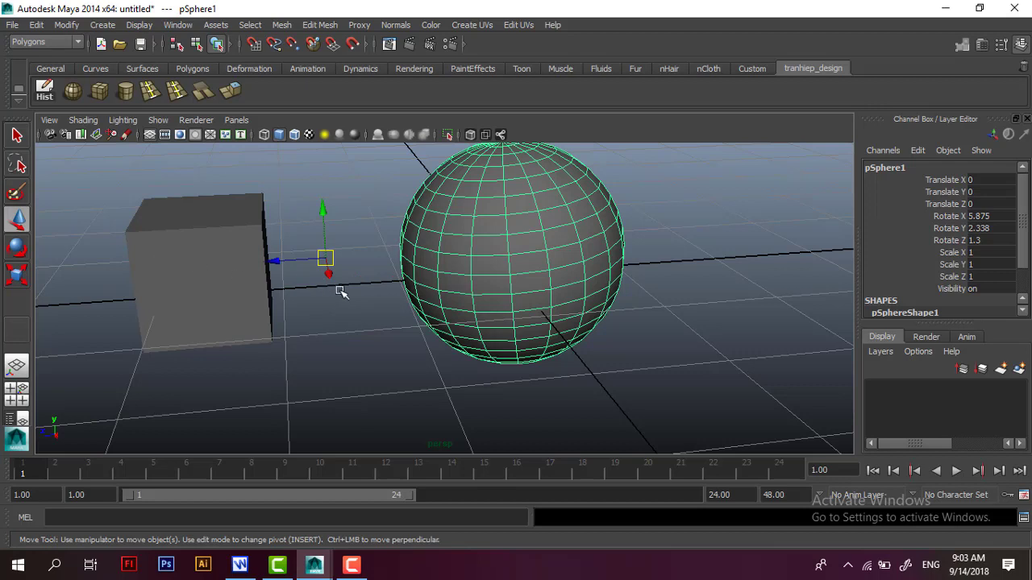
key(Insert)
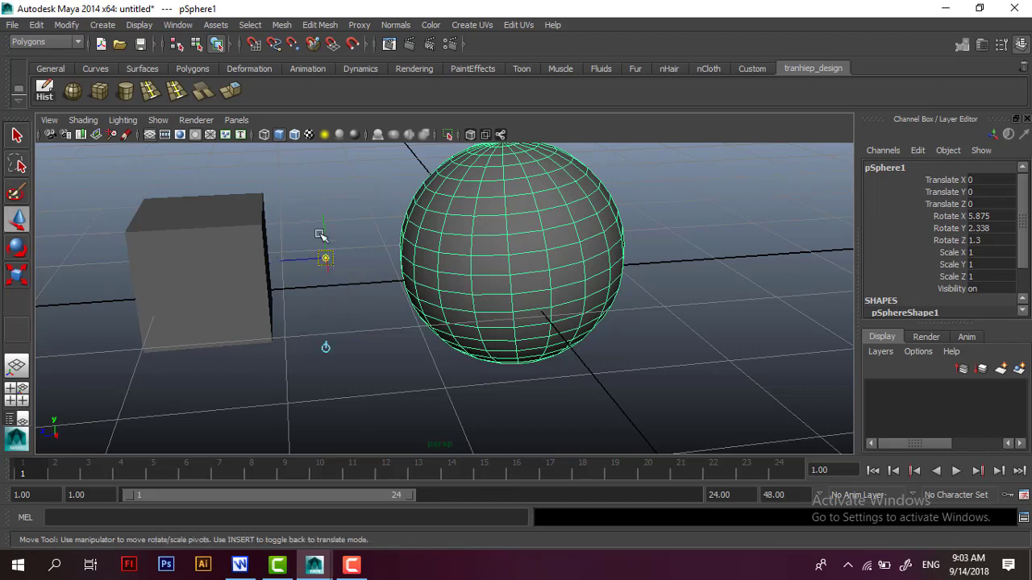
drag(326, 258, 522, 253)
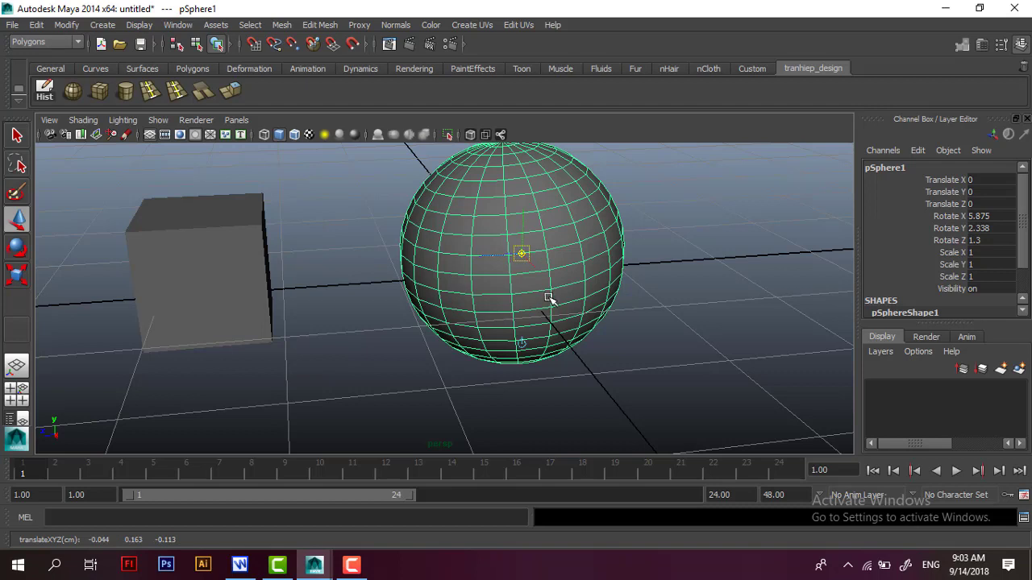
key(Insert)
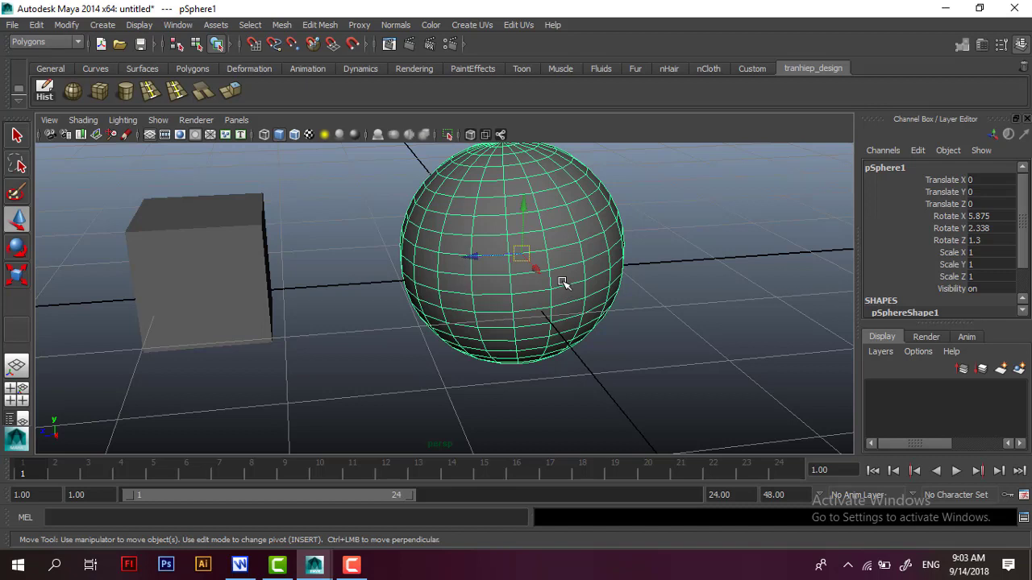
drag(521, 255, 508, 261)
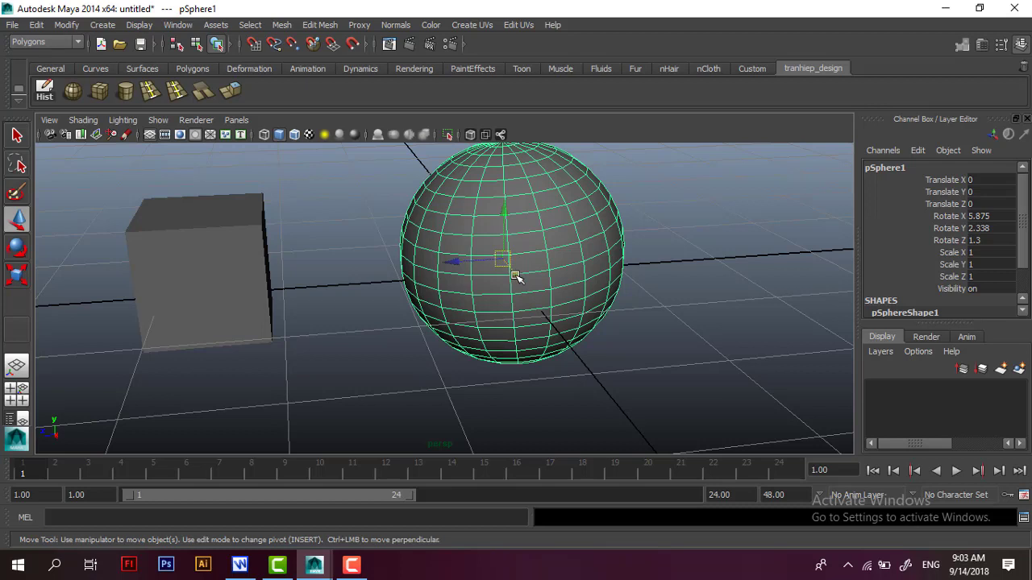
key(Insert)
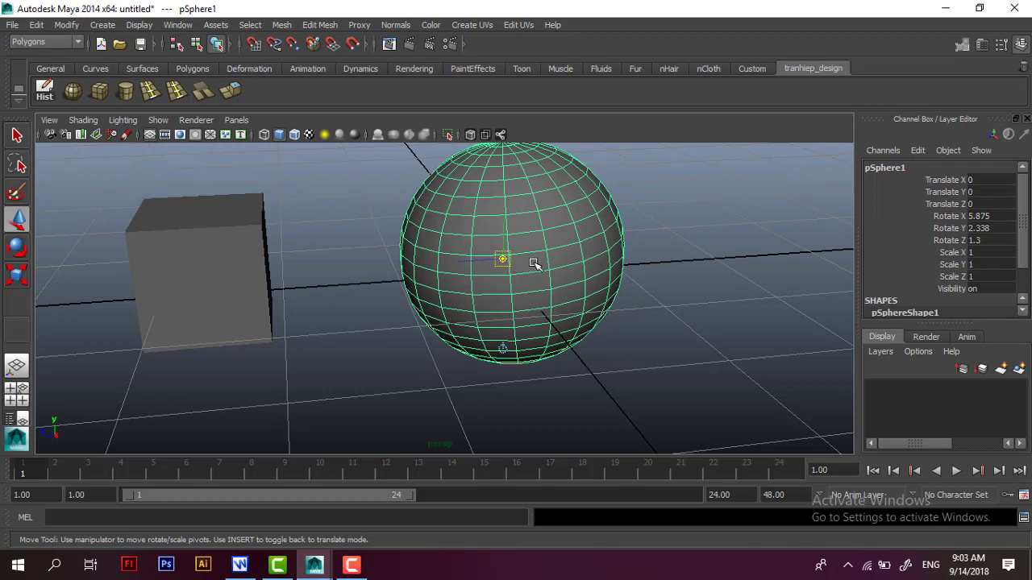
- Hold V and snap pSphere1's pivot onto the cube's top corner at 0.388, 0.689, 2.118
key(v)
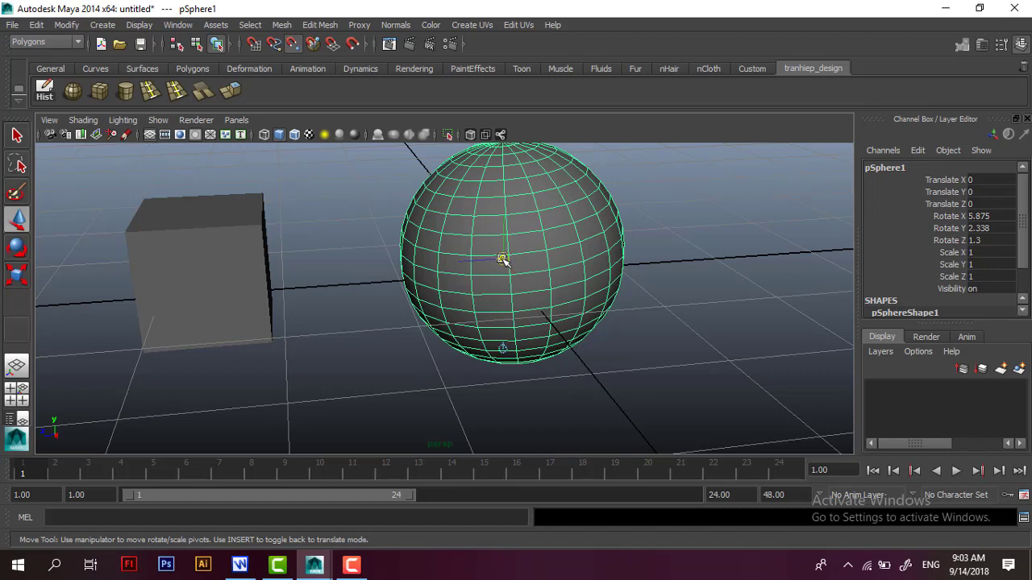
mouse_move(503, 259)
mouse_down()
mouse_move(538, 208)
mouse_move(475, 236)
mouse_move(520, 308)
mouse_move(558, 220)
mouse_move(492, 235)
mouse_move(495, 299)
mouse_move(572, 267)
mouse_move(583, 242)
mouse_move(544, 205)
mouse_move(482, 212)
mouse_move(472, 295)
mouse_move(592, 268)
mouse_move(564, 202)
mouse_move(479, 260)
mouse_move(492, 295)
mouse_move(555, 250)
mouse_move(490, 212)
mouse_move(272, 258)
mouse_move(269, 341)
mouse_move(143, 357)
mouse_move(124, 260)
mouse_move(200, 234)
mouse_move(267, 270)
mouse_move(274, 342)
mouse_move(120, 349)
mouse_move(148, 238)
mouse_move(253, 260)
mouse_move(269, 346)
mouse_move(137, 346)
mouse_move(156, 243)
mouse_move(270, 292)
mouse_move(271, 347)
mouse_move(262, 229)
mouse_move(255, 313)
mouse_up()
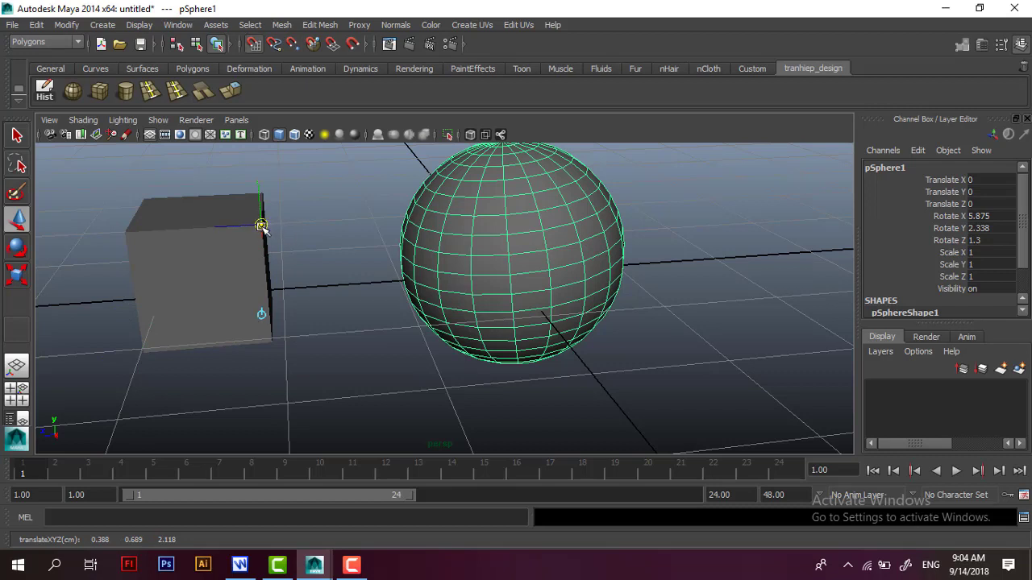
mouse_move(261, 225)
mouse_down()
mouse_move(329, 277)
mouse_move(320, 390)
mouse_move(848, 339)
mouse_move(782, 278)
mouse_move(675, 309)
mouse_move(316, 340)
mouse_move(296, 267)
mouse_move(383, 245)
mouse_move(626, 265)
mouse_move(689, 350)
mouse_move(352, 408)
mouse_move(292, 387)
mouse_move(403, 337)
mouse_move(316, 359)
mouse_move(274, 331)
mouse_move(87, 369)
mouse_move(131, 242)
mouse_move(253, 247)
mouse_up()
key(v)
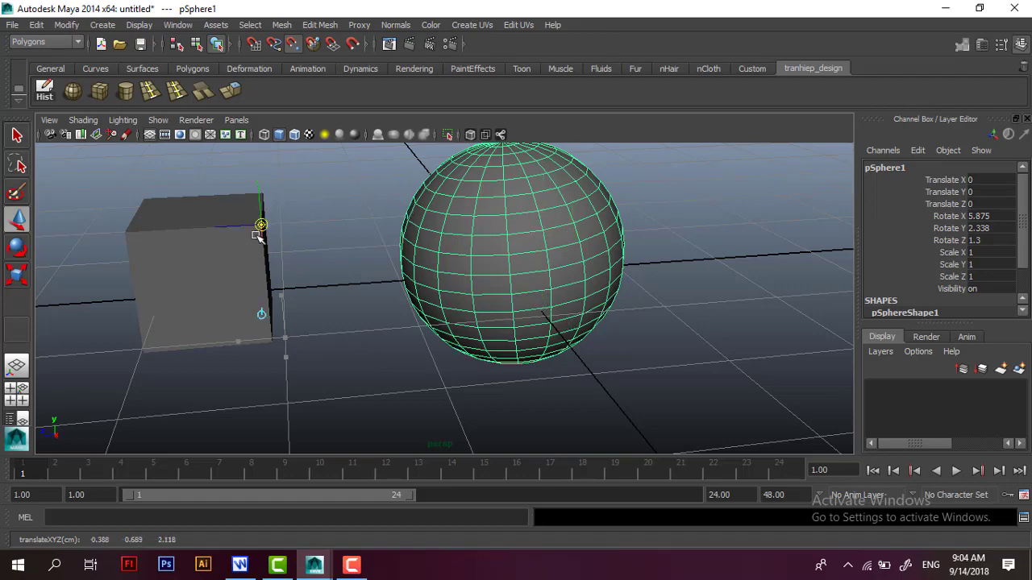
- Bring the Writer lesson notes forward and scroll through them
click(240, 564)
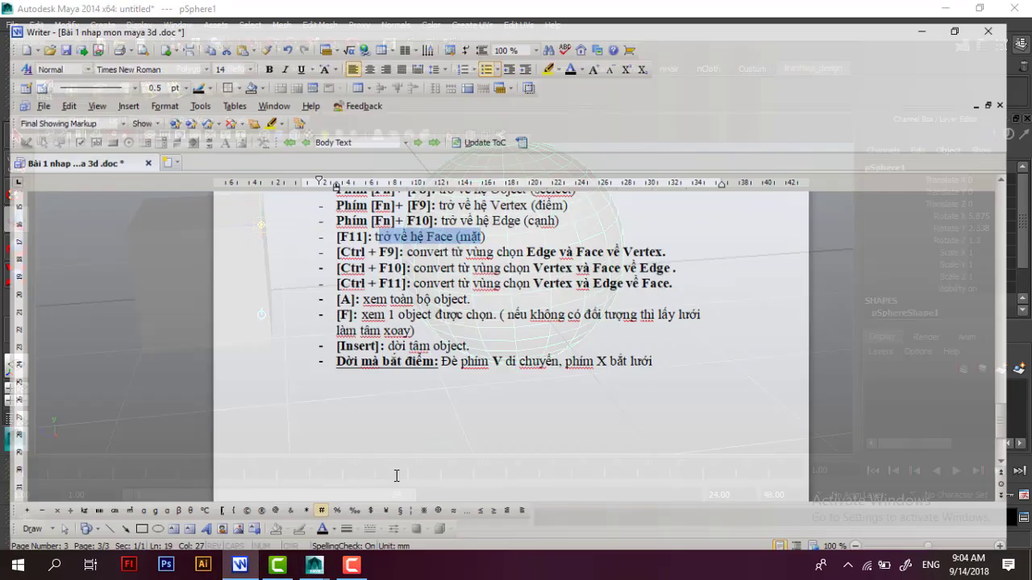
scroll(456, 410, up, 2)
scroll(465, 413, up, 5)
drag(1027, 379, 1014, 192)
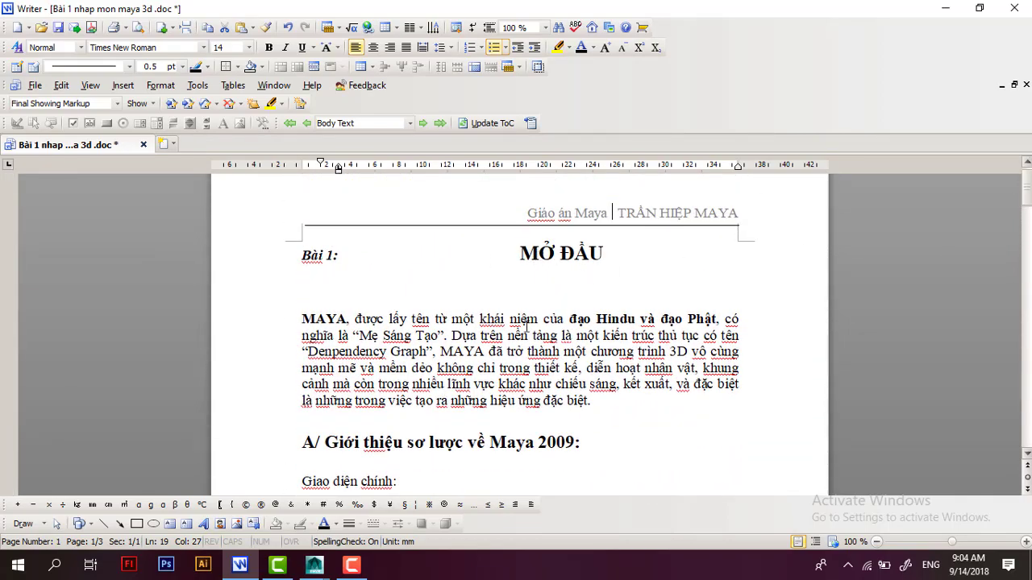
scroll(546, 425, down, 5)
scroll(547, 425, down, 3)
scroll(552, 421, down, 5)
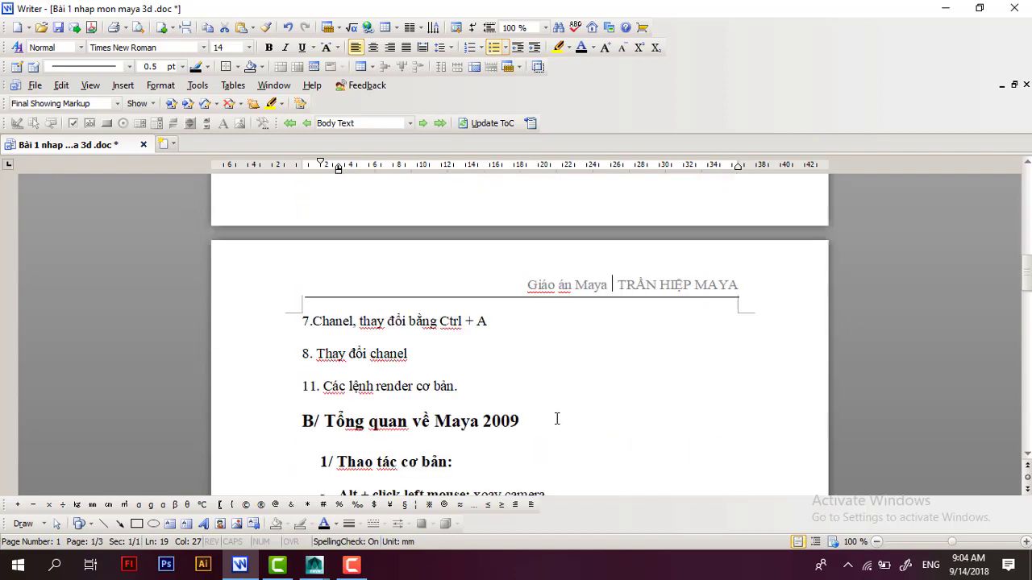
scroll(557, 419, down, 4)
scroll(462, 379, up, 5)
scroll(461, 376, up, 8)
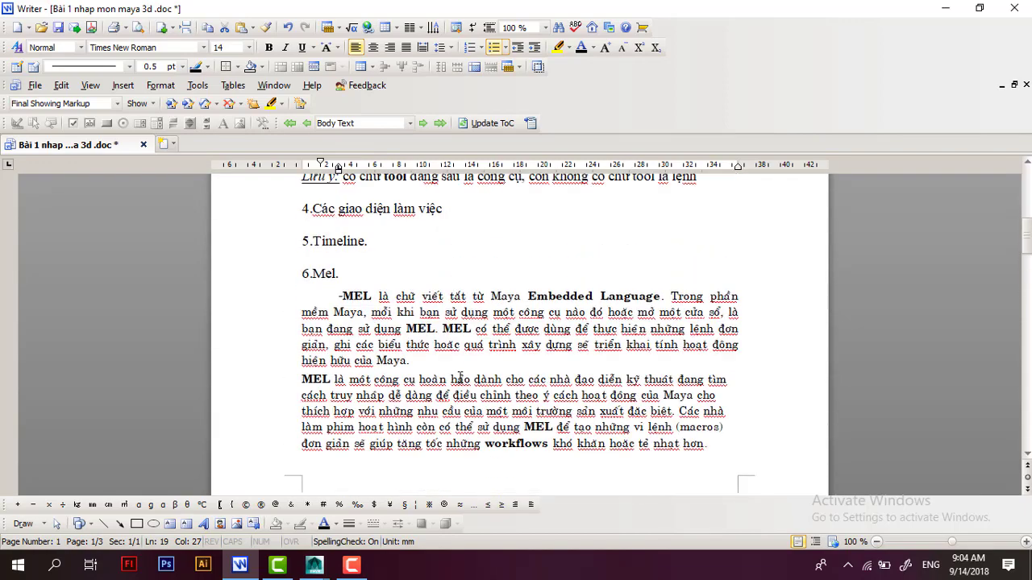
scroll(458, 392, down, 7)
scroll(457, 392, down, 6)
scroll(363, 274, down, 1)
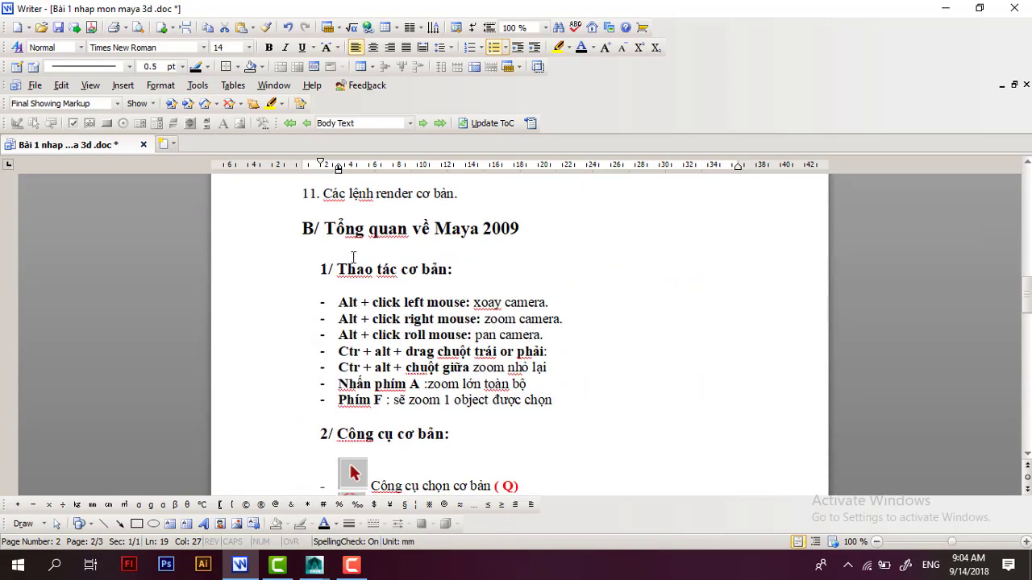
- Highlight the 'Thao tác cơ bản' operations and basic tools lists, then scroll to '3/ Phím tắt cơ bản'
drag(337, 269, 476, 273)
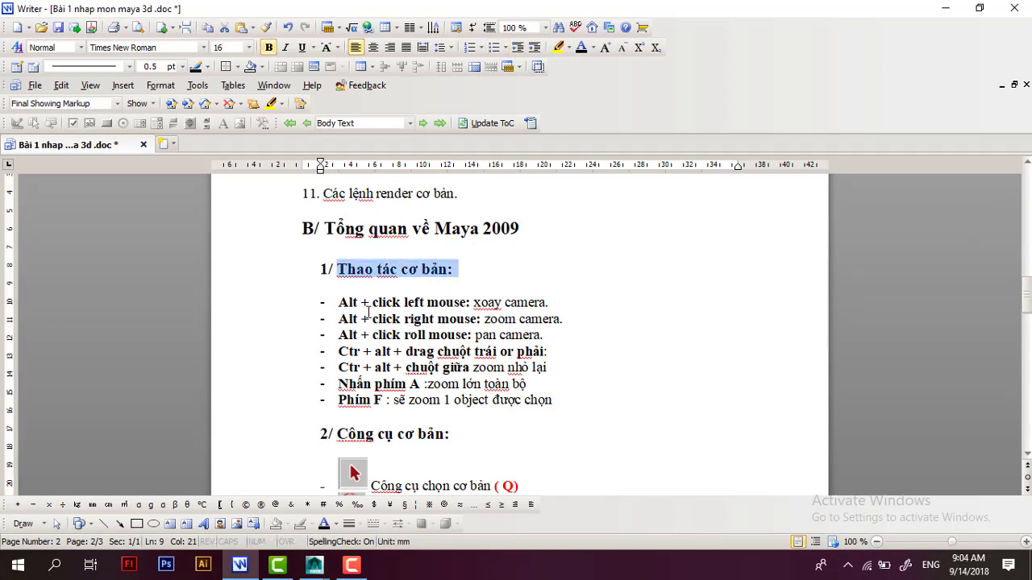
drag(339, 302, 554, 399)
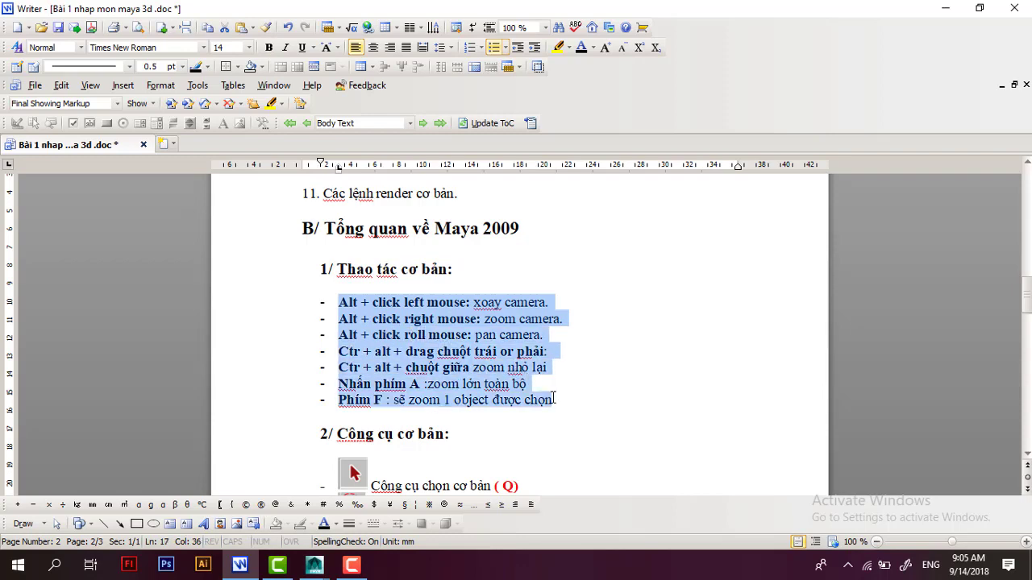
scroll(480, 412, down, 3)
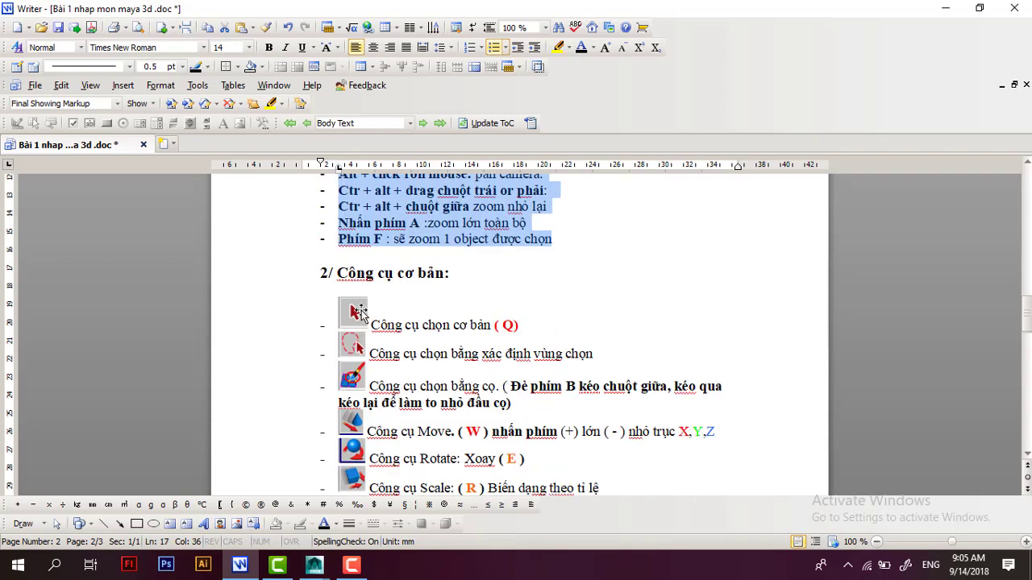
scroll(357, 256, down, 2)
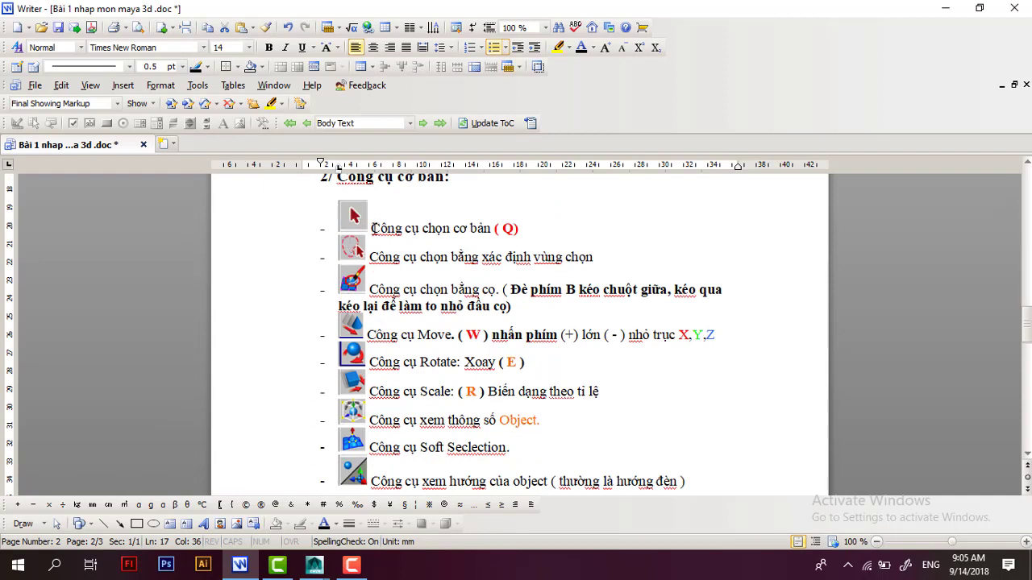
drag(372, 228, 532, 463)
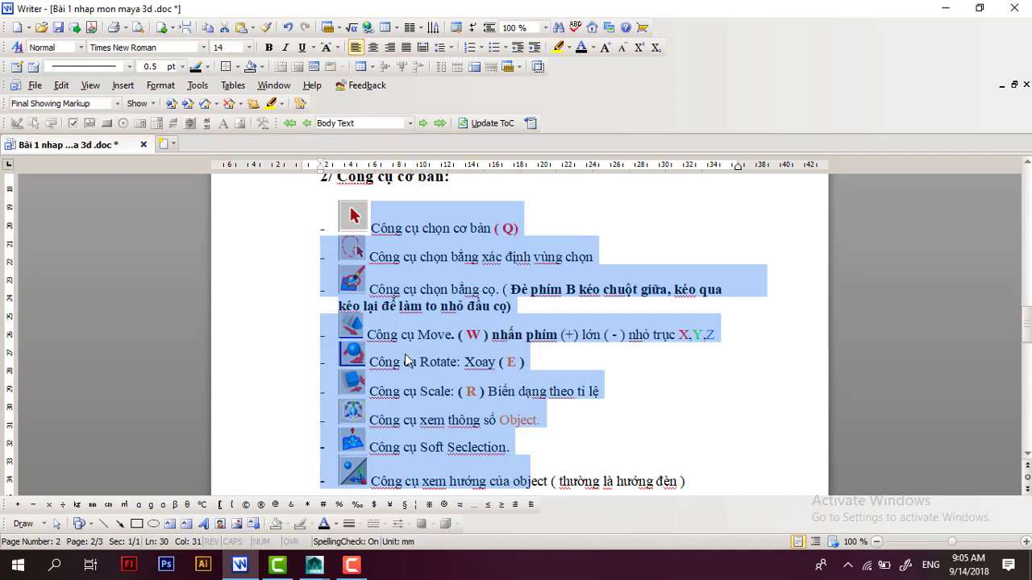
scroll(431, 358, down, 2)
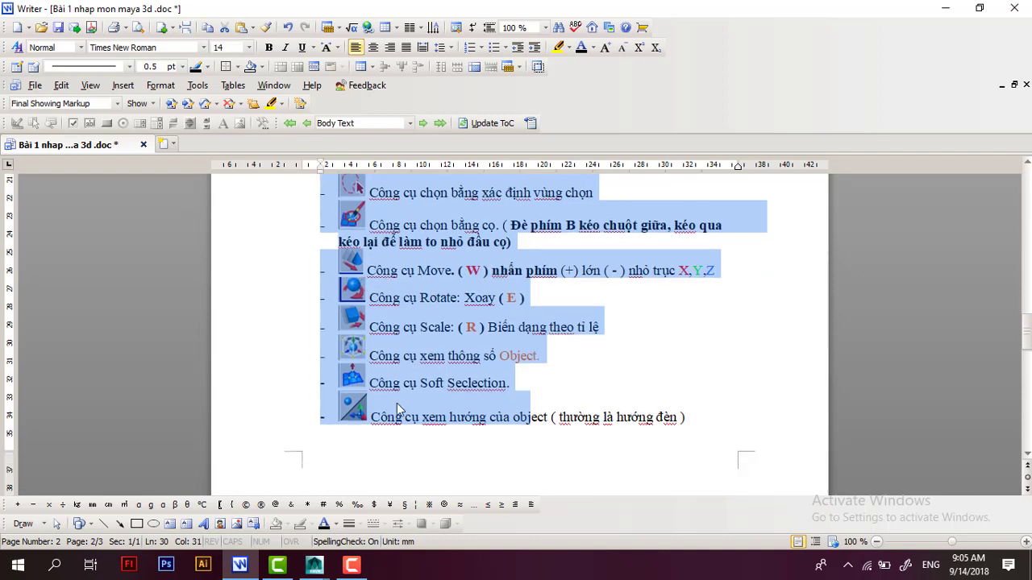
scroll(434, 398, down, 3)
scroll(434, 398, down, 3)
scroll(433, 398, down, 3)
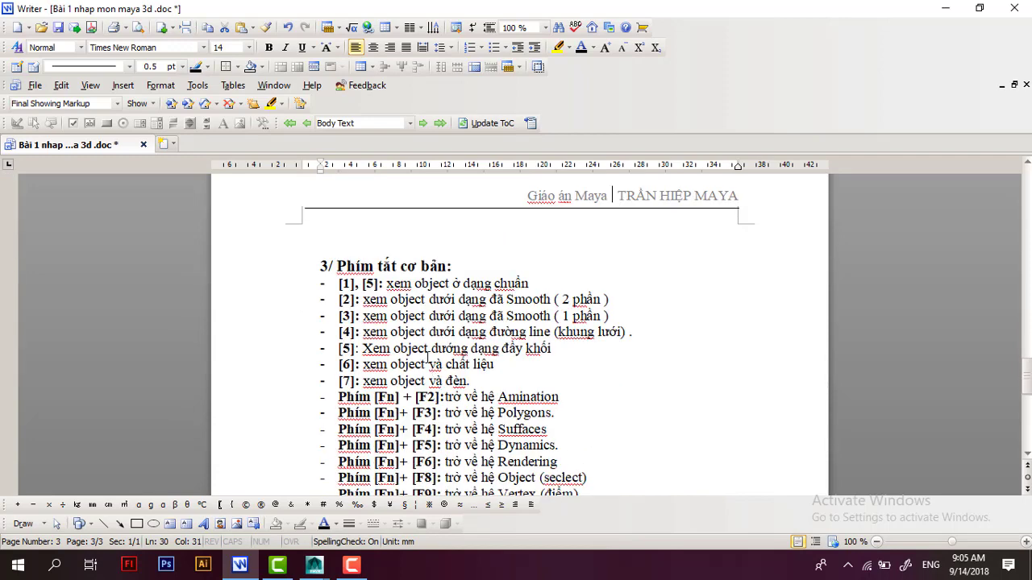
- Highlight the [1]–[7], Phím [Fn]+F2–F10 and [Insert] pivot shortcut lines in turn
scroll(427, 358, down, 1)
drag(486, 346, 304, 255)
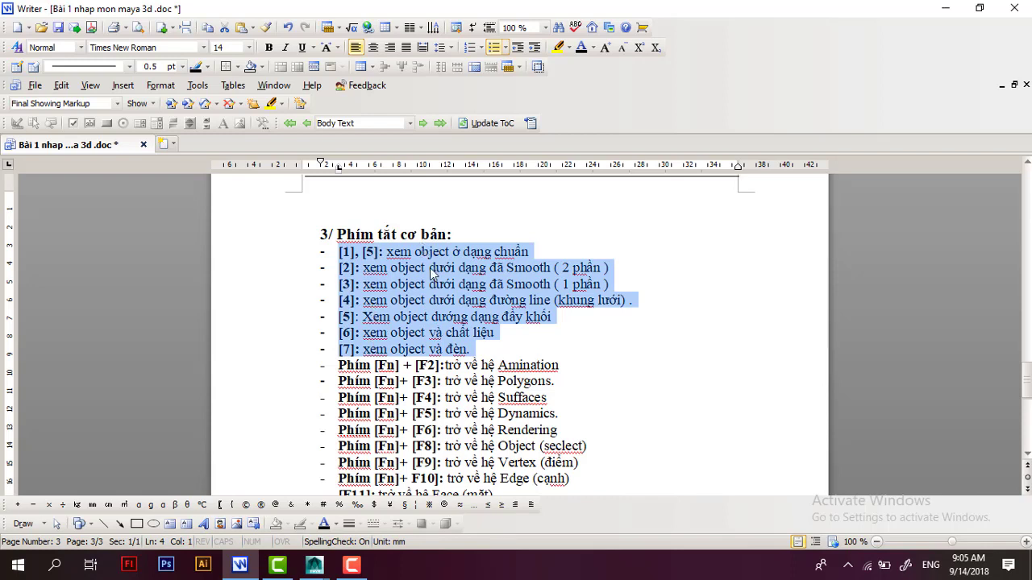
scroll(425, 303, down, 2)
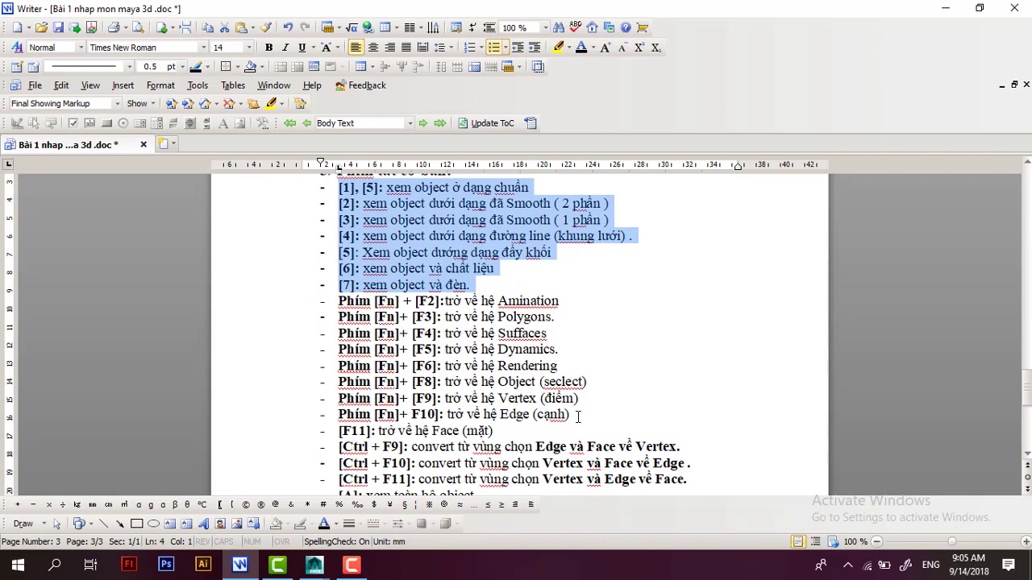
mouse_move(577, 416)
mouse_down()
mouse_move(338, 365)
mouse_move(322, 306)
mouse_up()
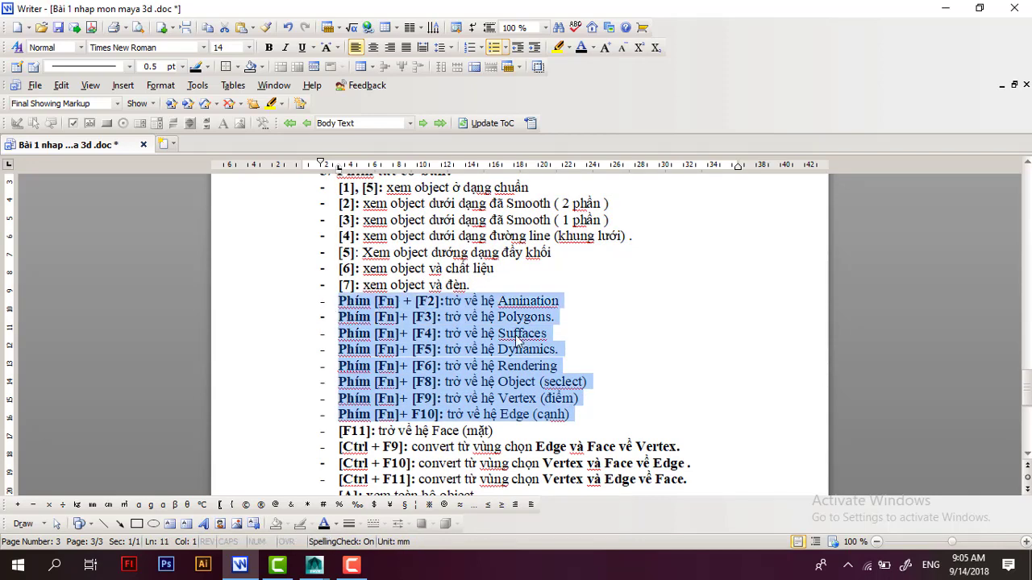
scroll(467, 353, down, 1)
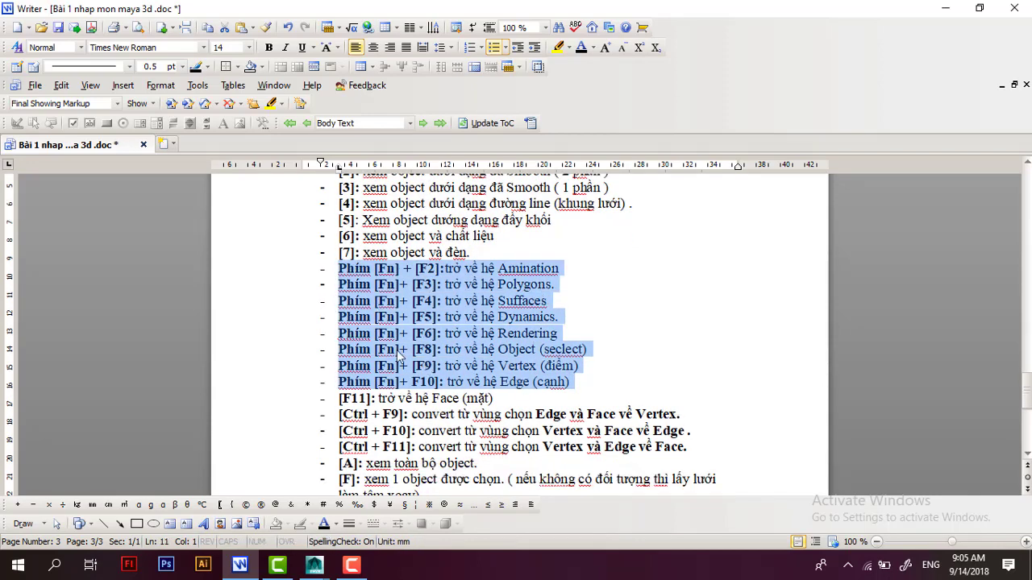
scroll(400, 355, down, 4)
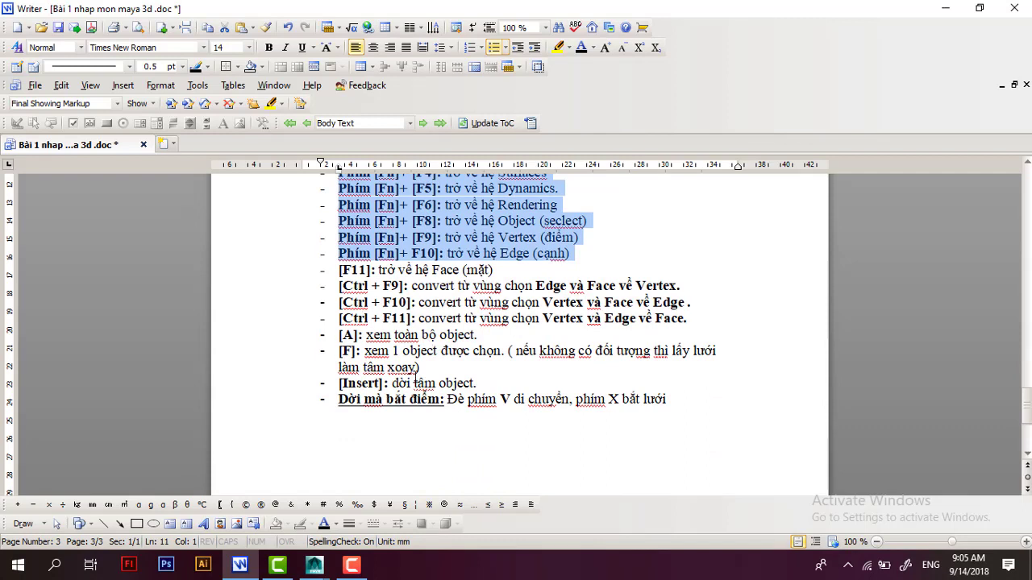
drag(340, 383, 667, 400)
drag(339, 378, 674, 404)
- Scroll back up to page 2's 'B/ Tổng quan về Maya 2009' section
scroll(462, 356, up, 1)
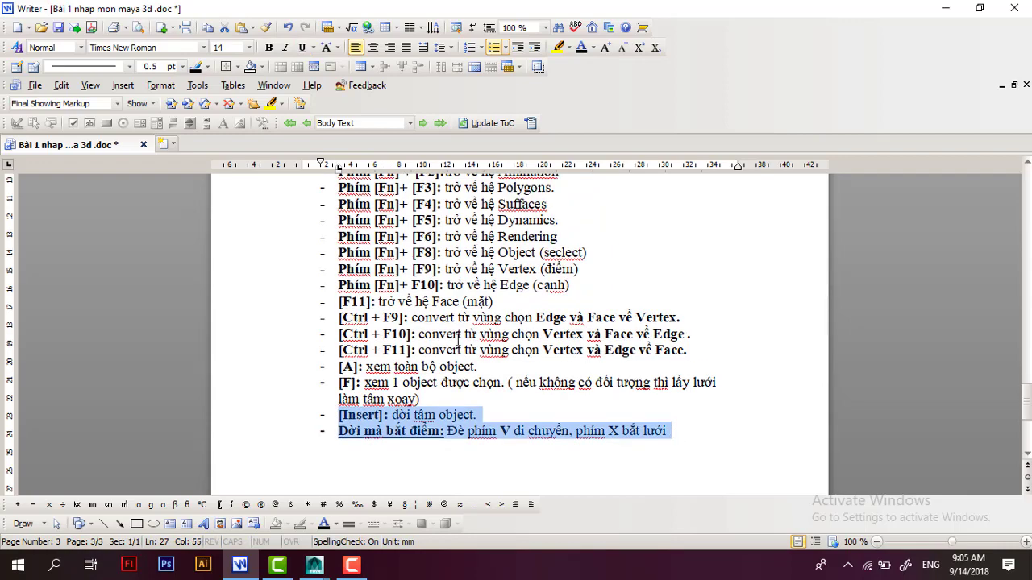
scroll(458, 339, up, 5)
scroll(457, 340, up, 5)
scroll(456, 340, up, 4)
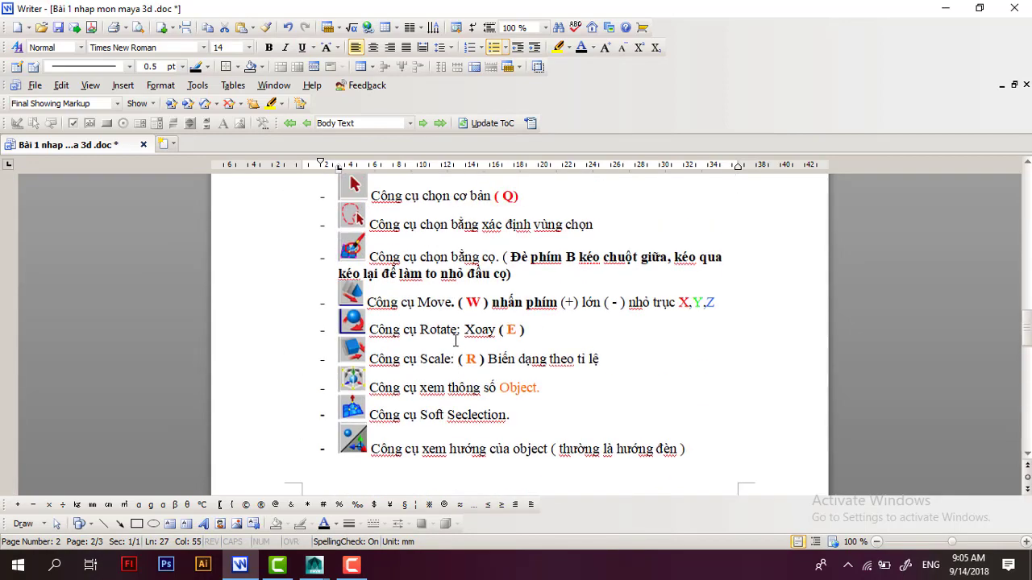
scroll(455, 342, up, 6)
scroll(455, 342, up, 3)
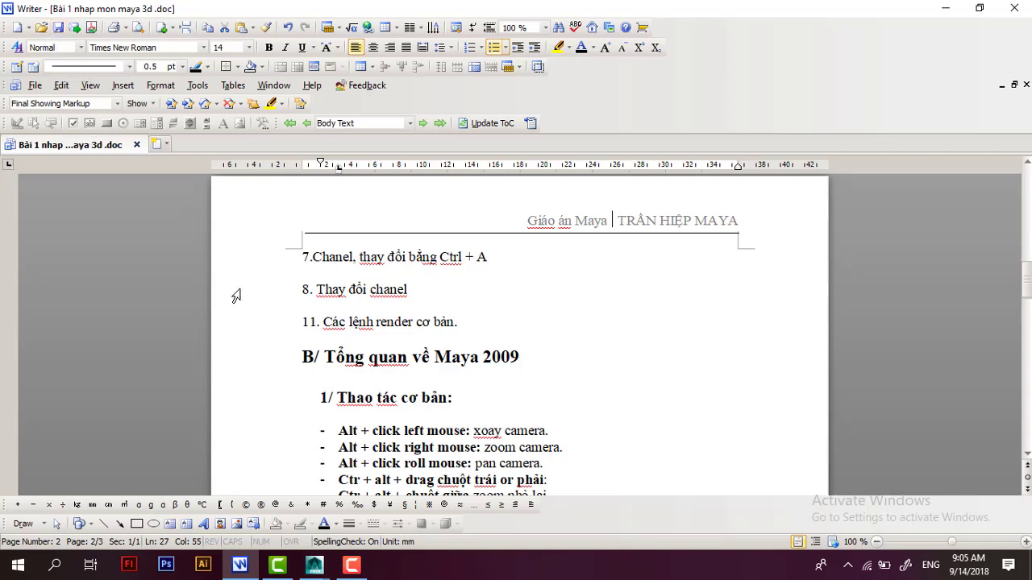
click(355, 573)
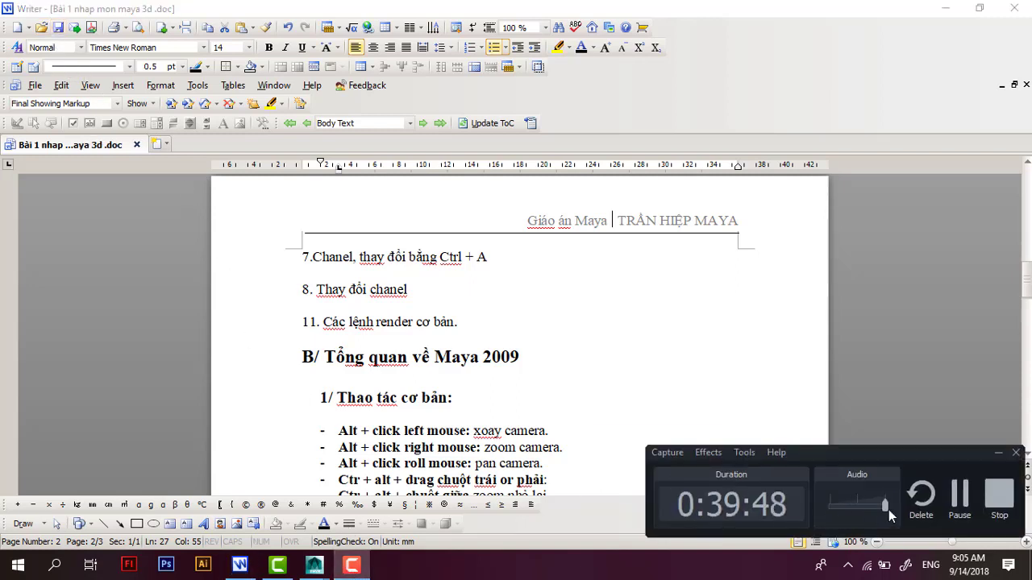